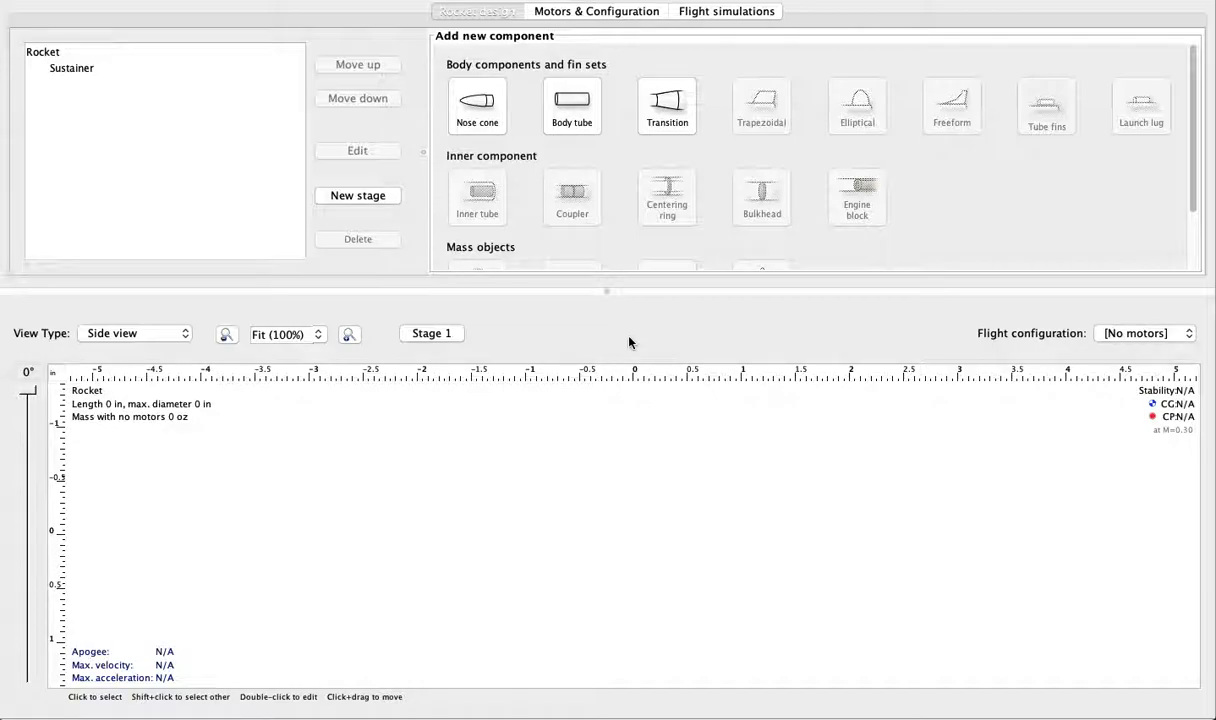
- Add a nose cone to the sustainer with the Ogive shape
click(485, 109)
click(485, 109)
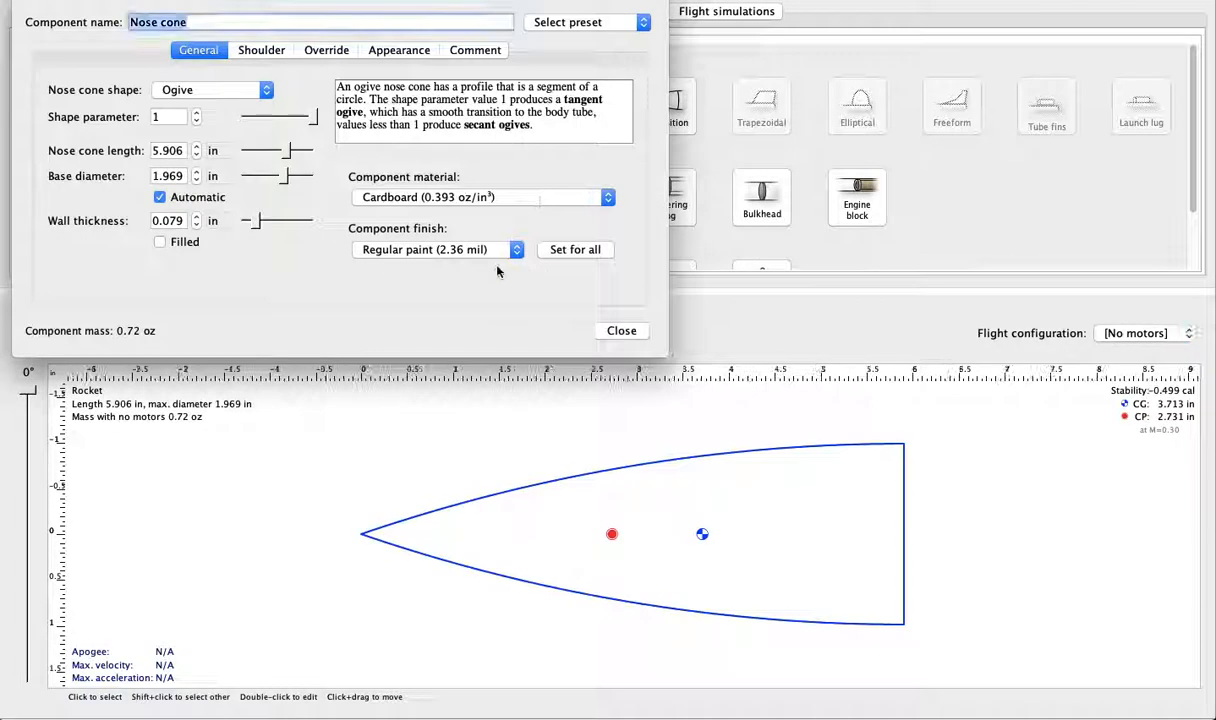
click(238, 90)
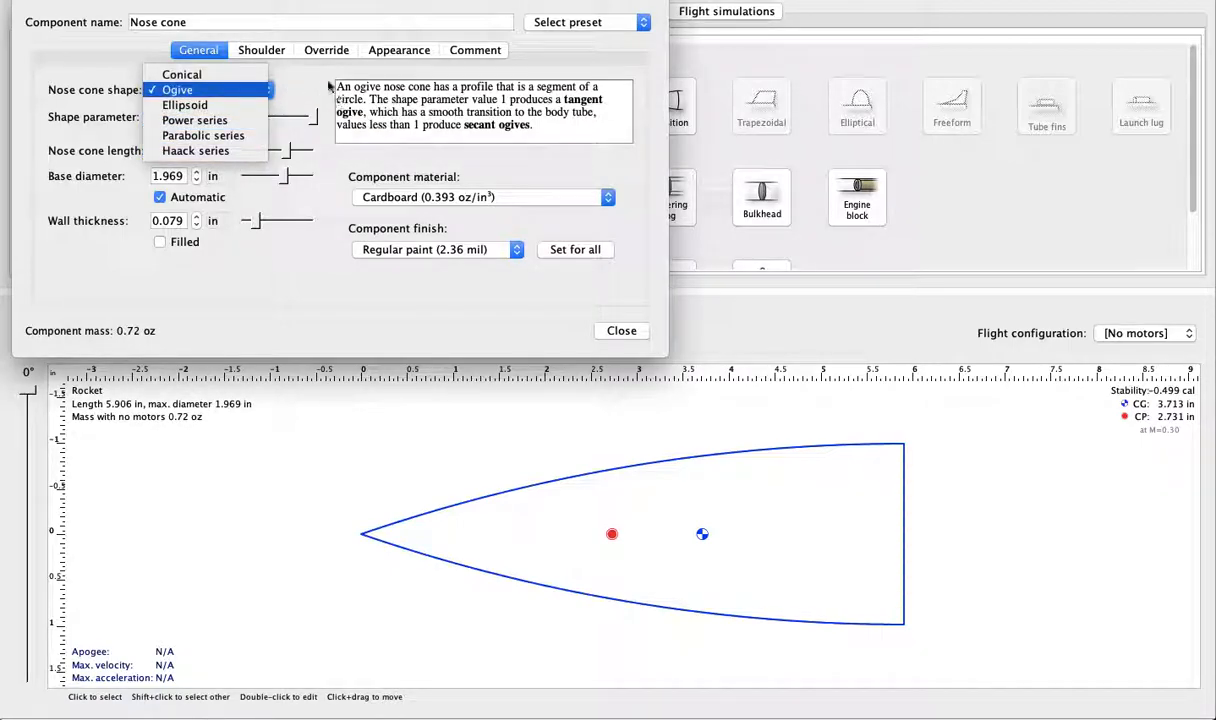
click(250, 89)
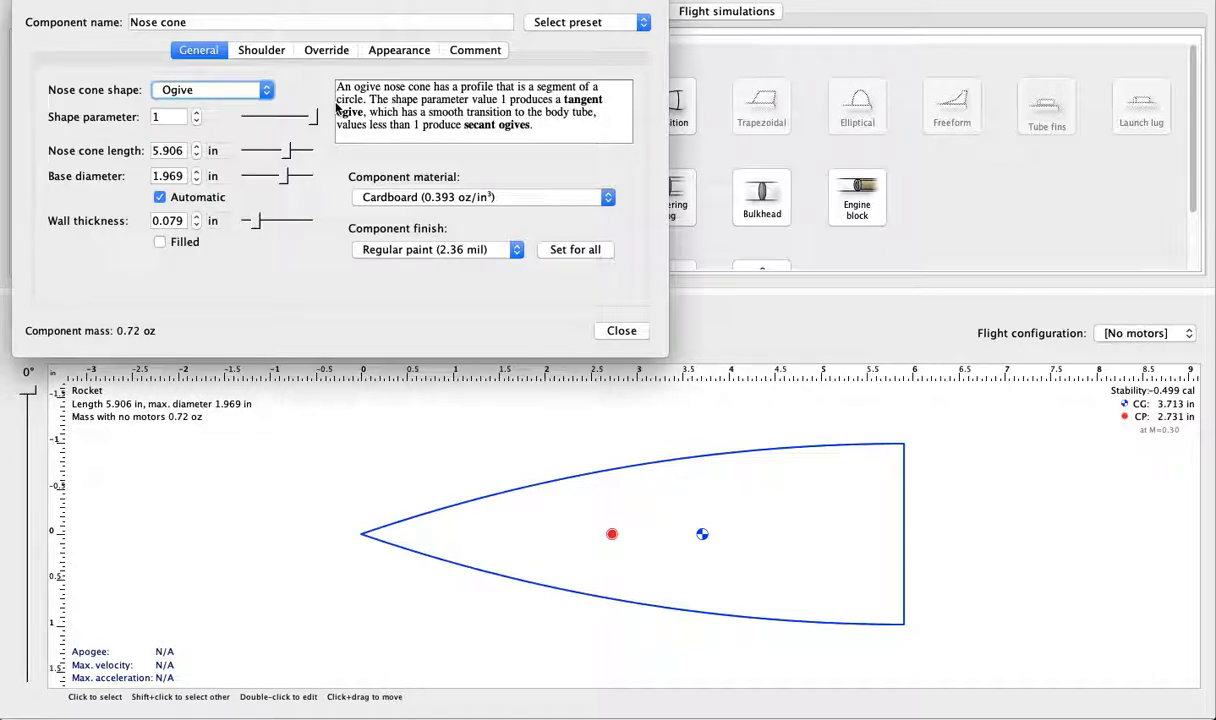
click(262, 92)
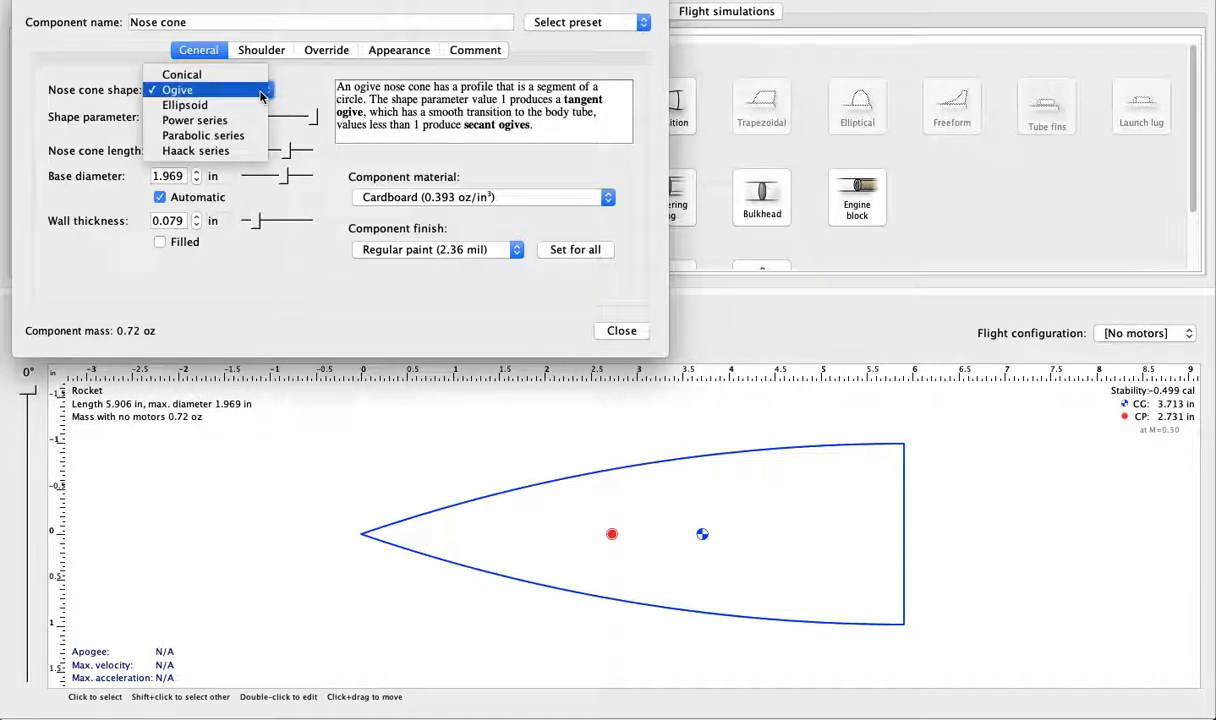
click(288, 90)
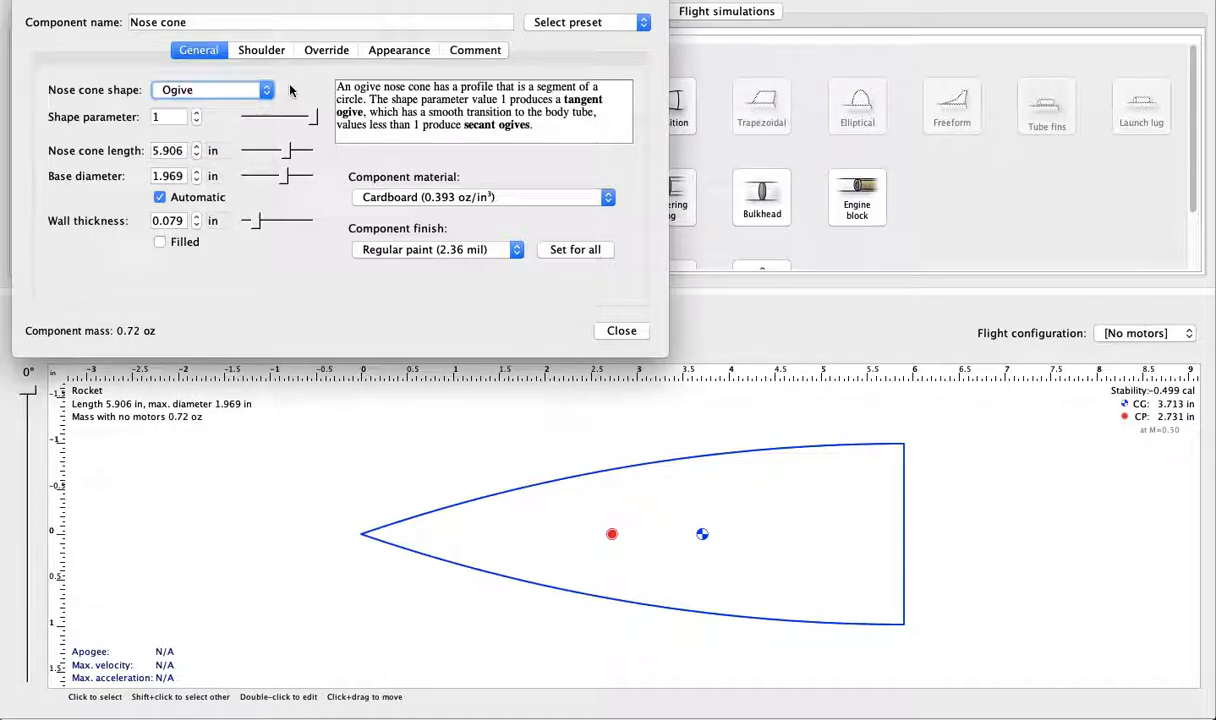
click(268, 90)
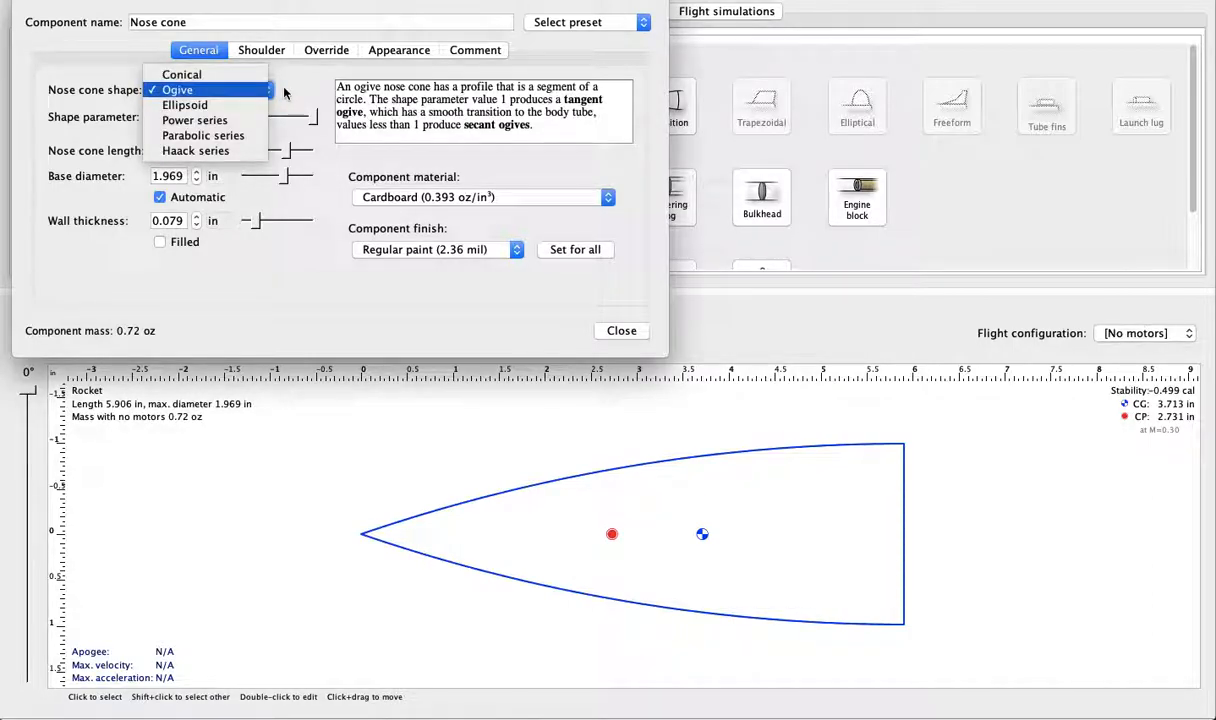
click(284, 92)
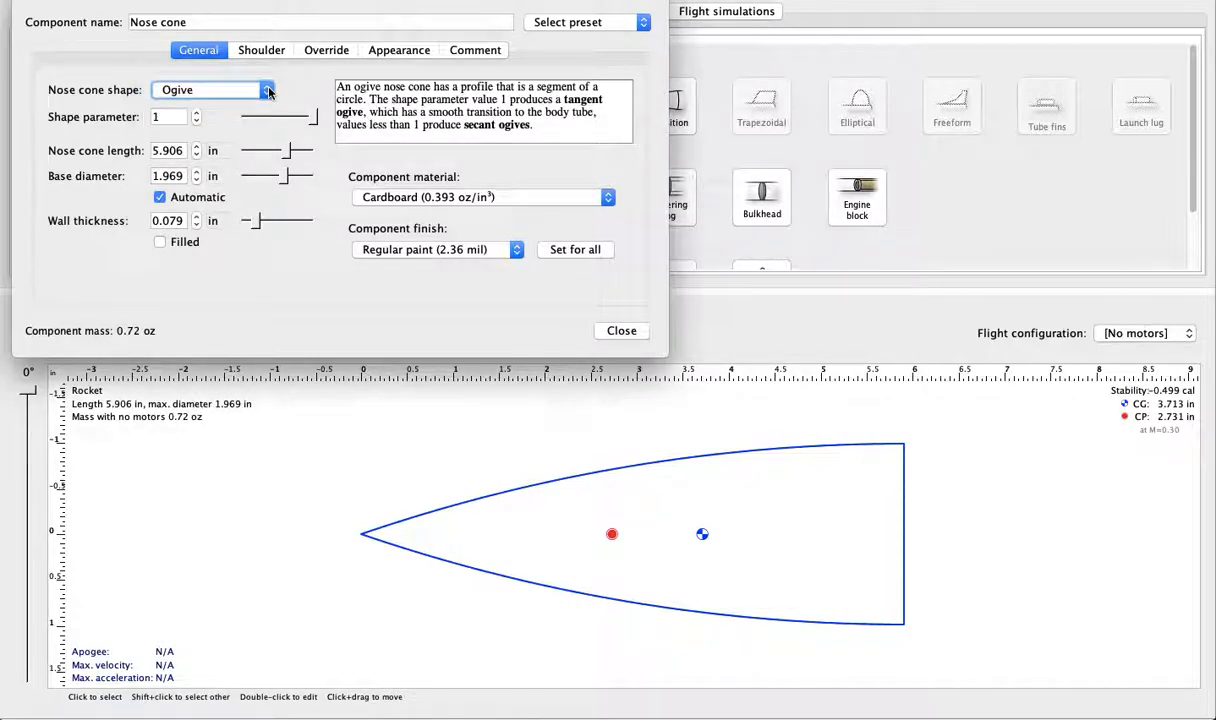
click(185, 116)
drag(313, 117, 333, 141)
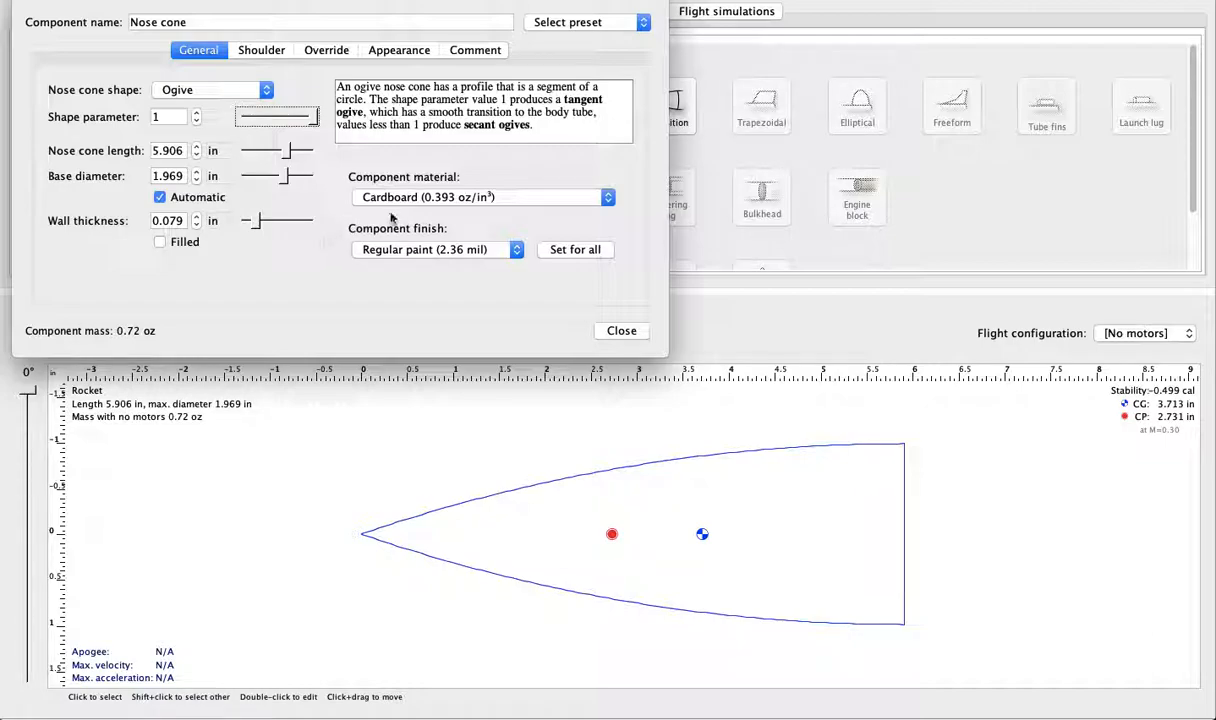
- Set the nose cone's material to Fiberglass (1.07 oz/in³) and its length to 24 in
click(500, 195)
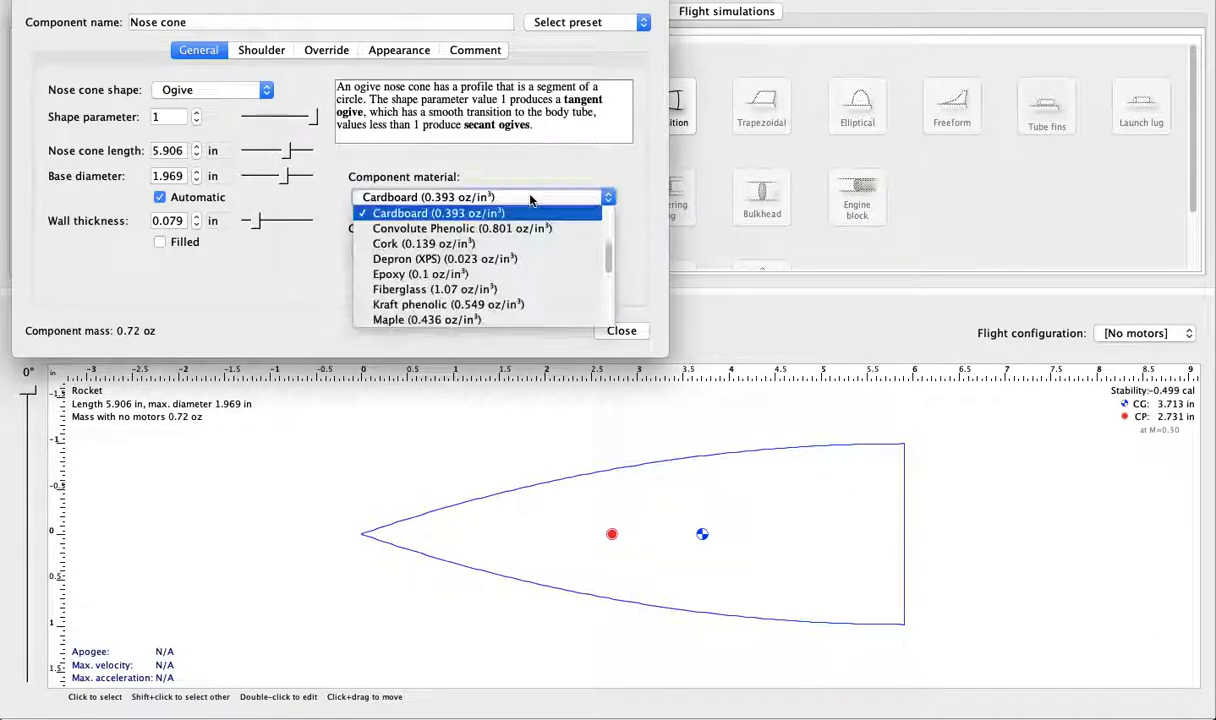
click(482, 289)
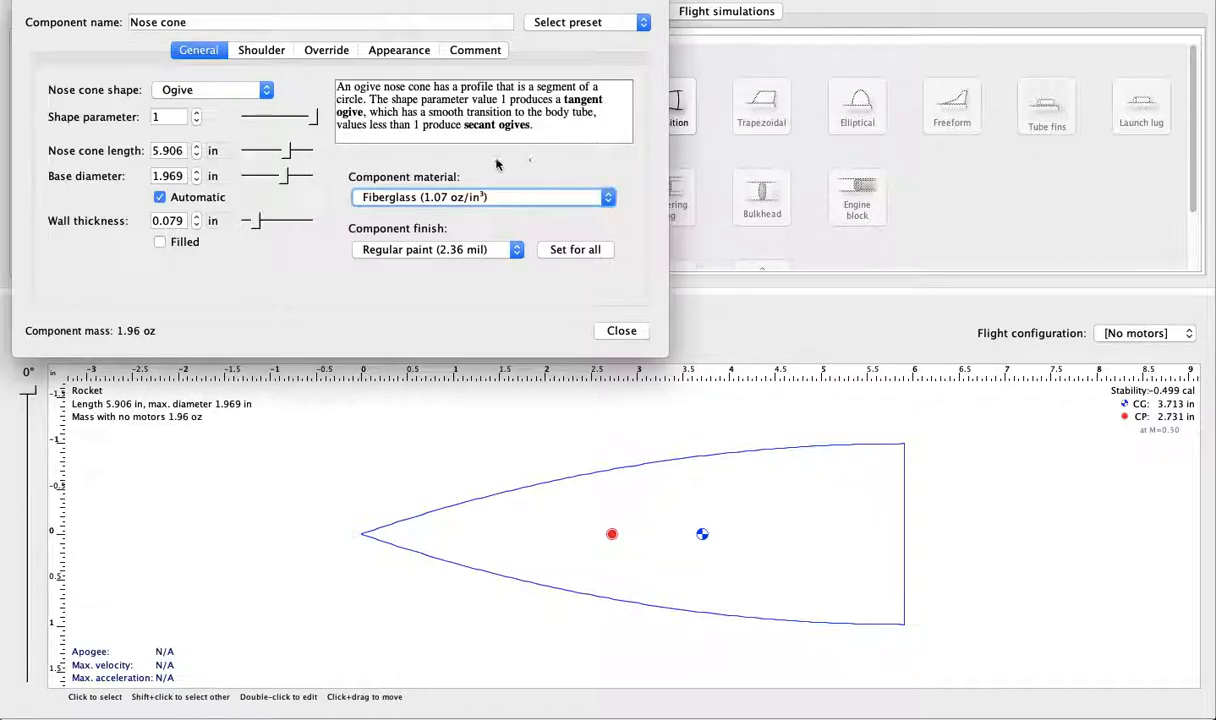
double_click(181, 150)
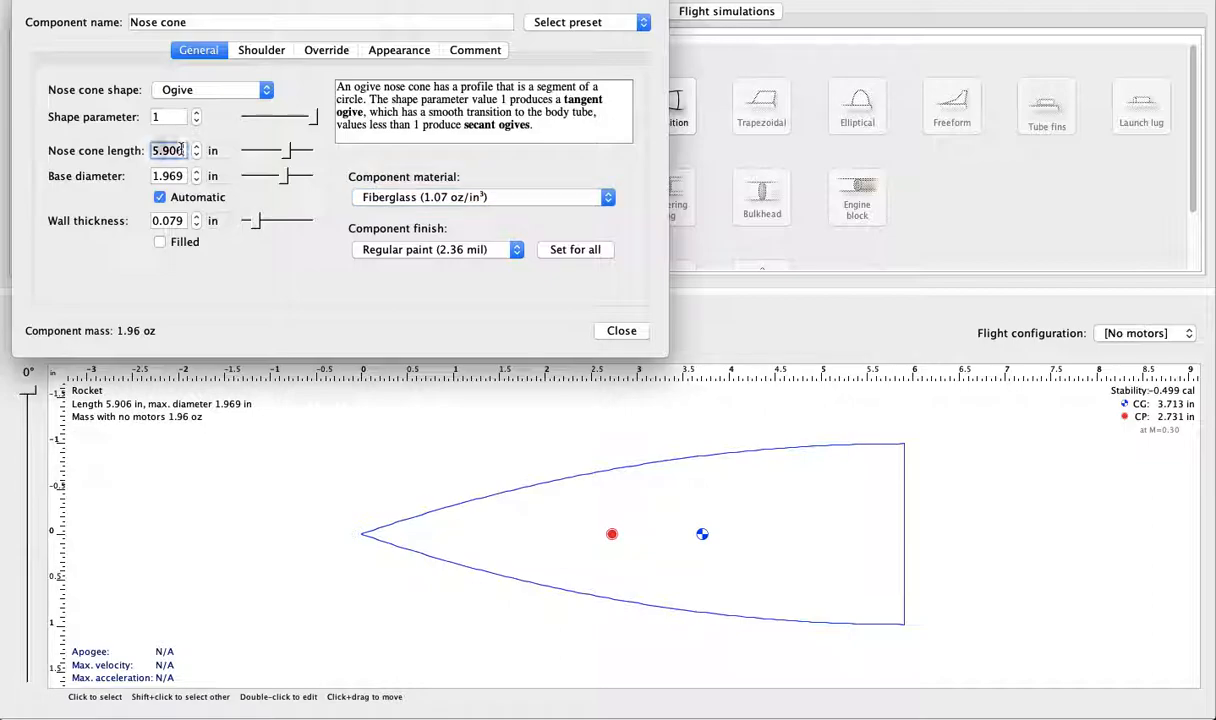
text(24)
key(Return)
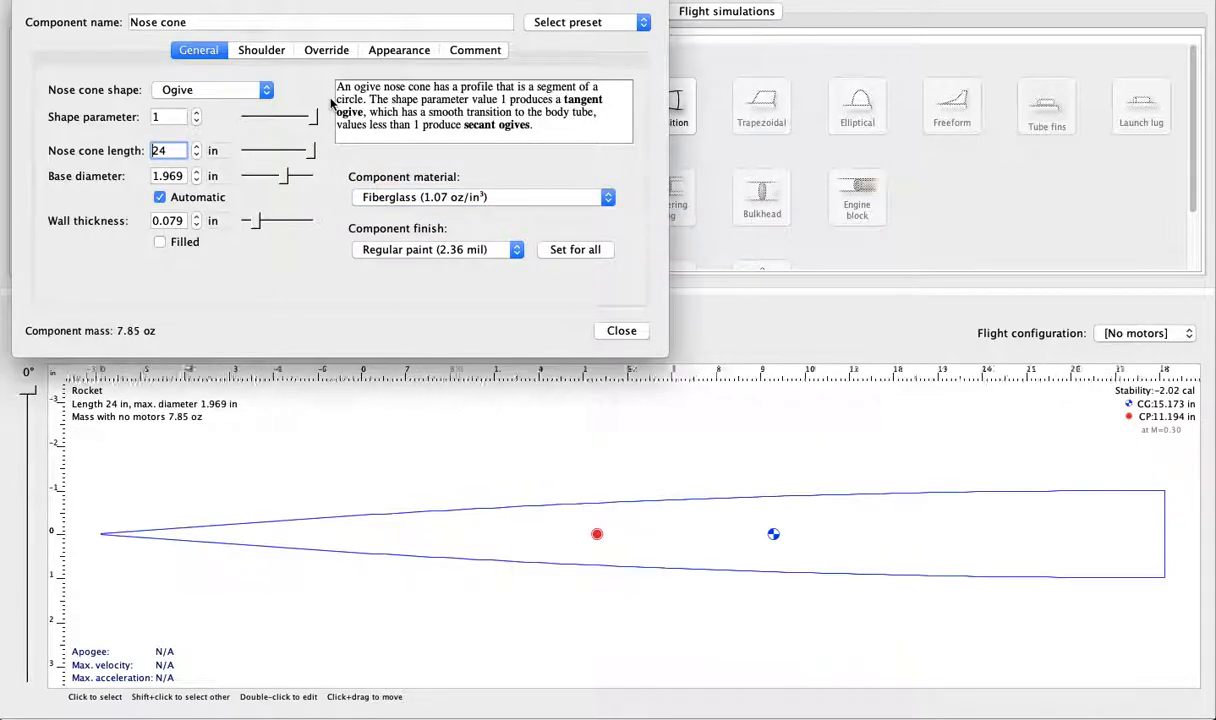
- Set the nose cone's base diameter to 6.007 in
key(Tab)
text(6)
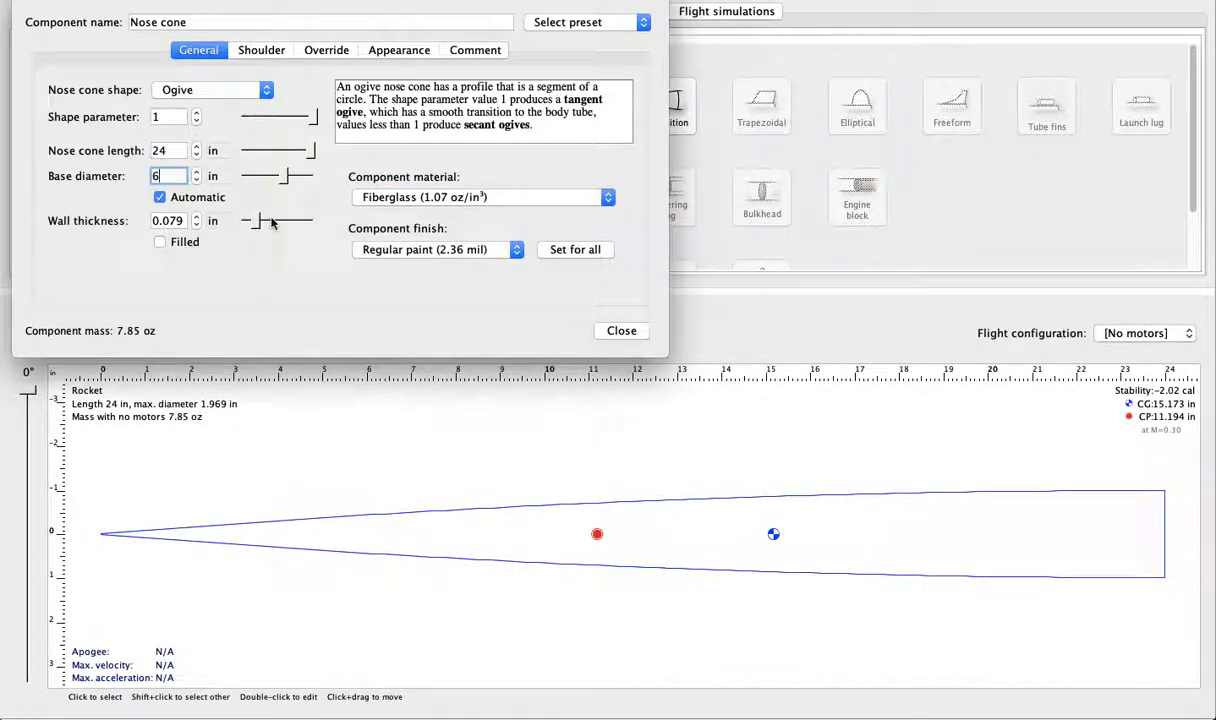
text(.007)
key(Return)
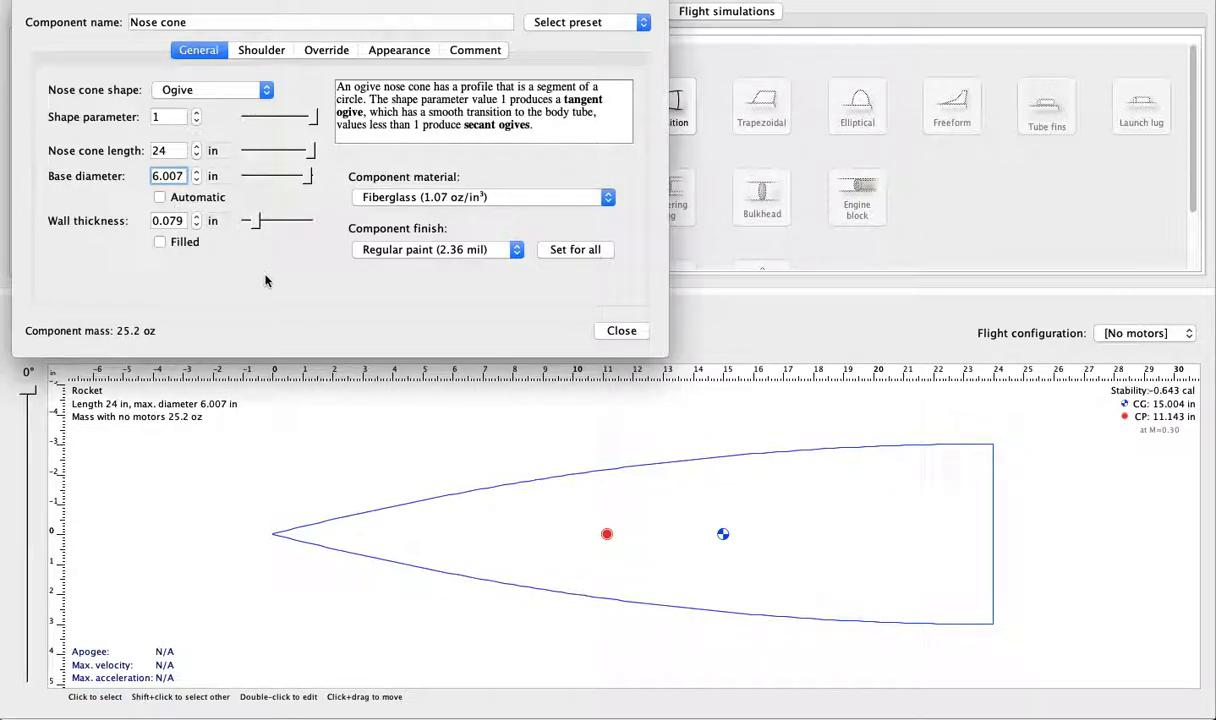
- Give the nose cone a shoulder 5.5 in in diameter and 6 in long
click(266, 51)
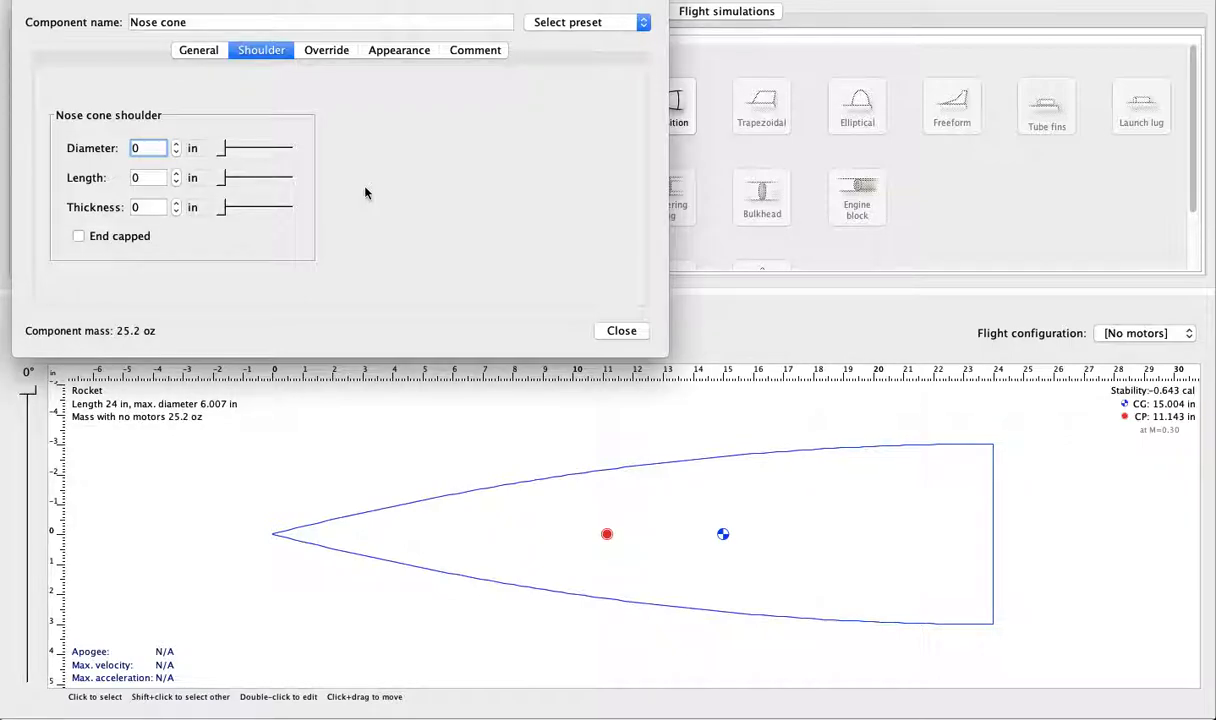
double_click(158, 147)
key(BackSpace)
text(5.5)
double_click(155, 178)
text(6)
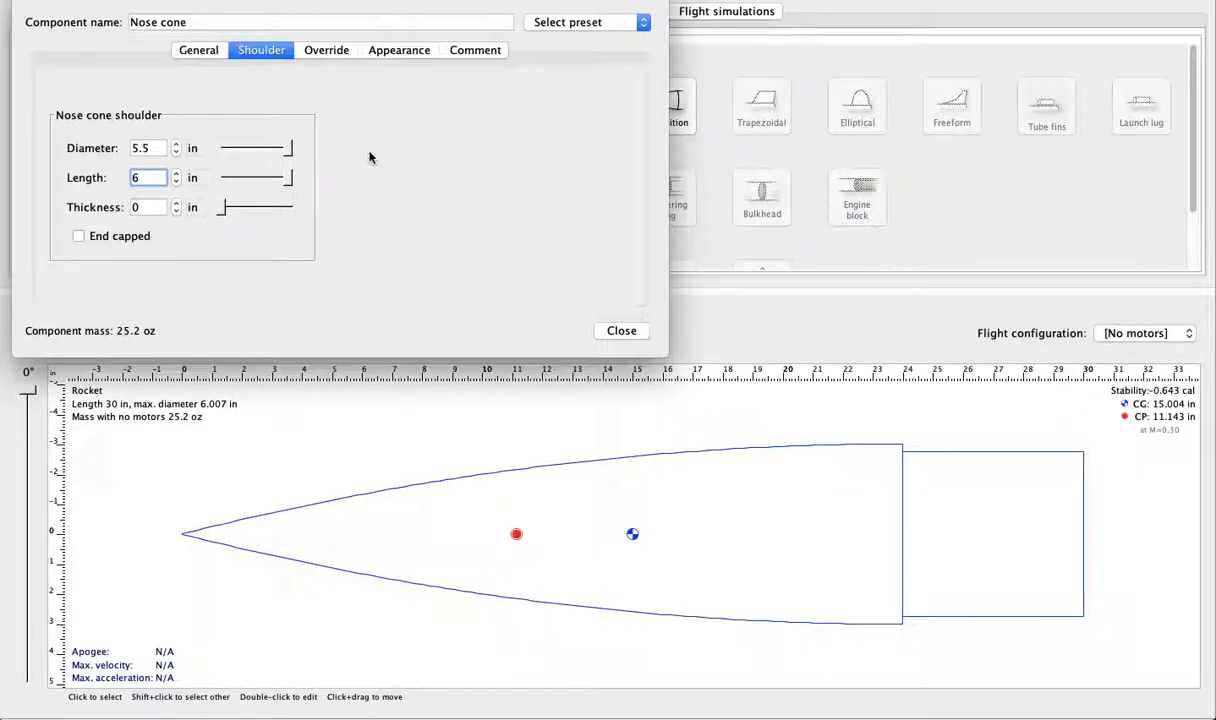
- Override the nose cone's mass with 22 oz and close its settings
click(327, 52)
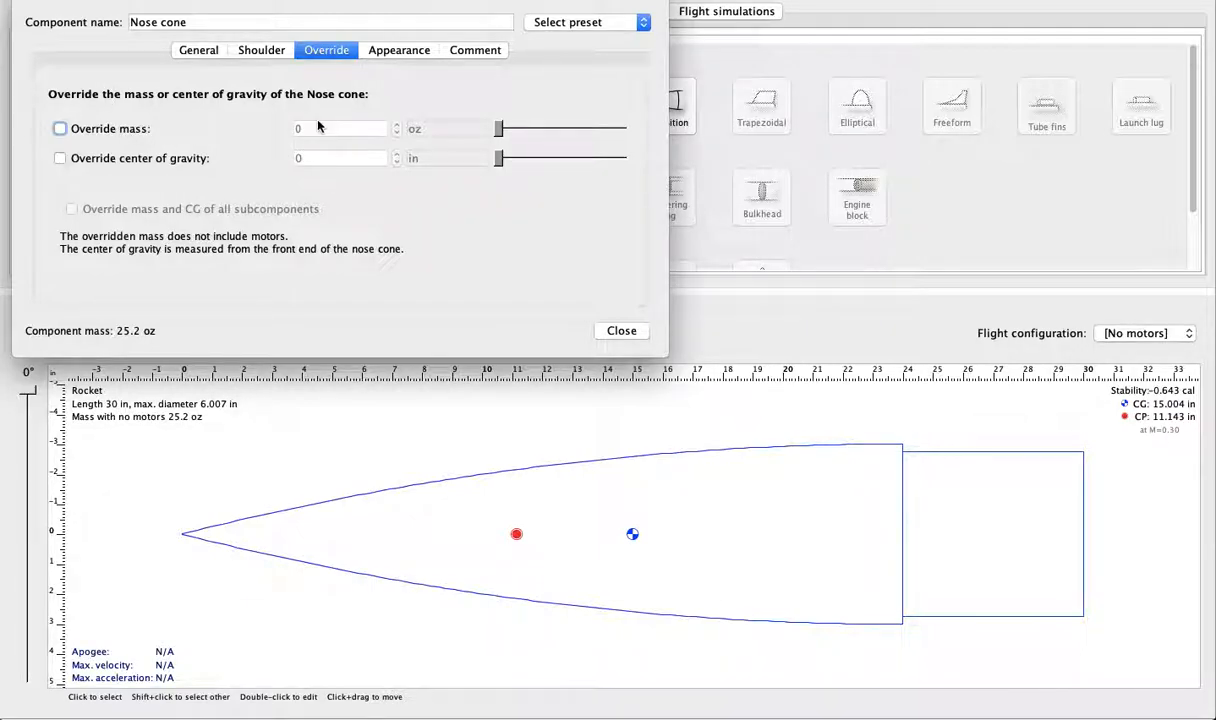
click(108, 128)
click(321, 130)
text(22)
key(Return)
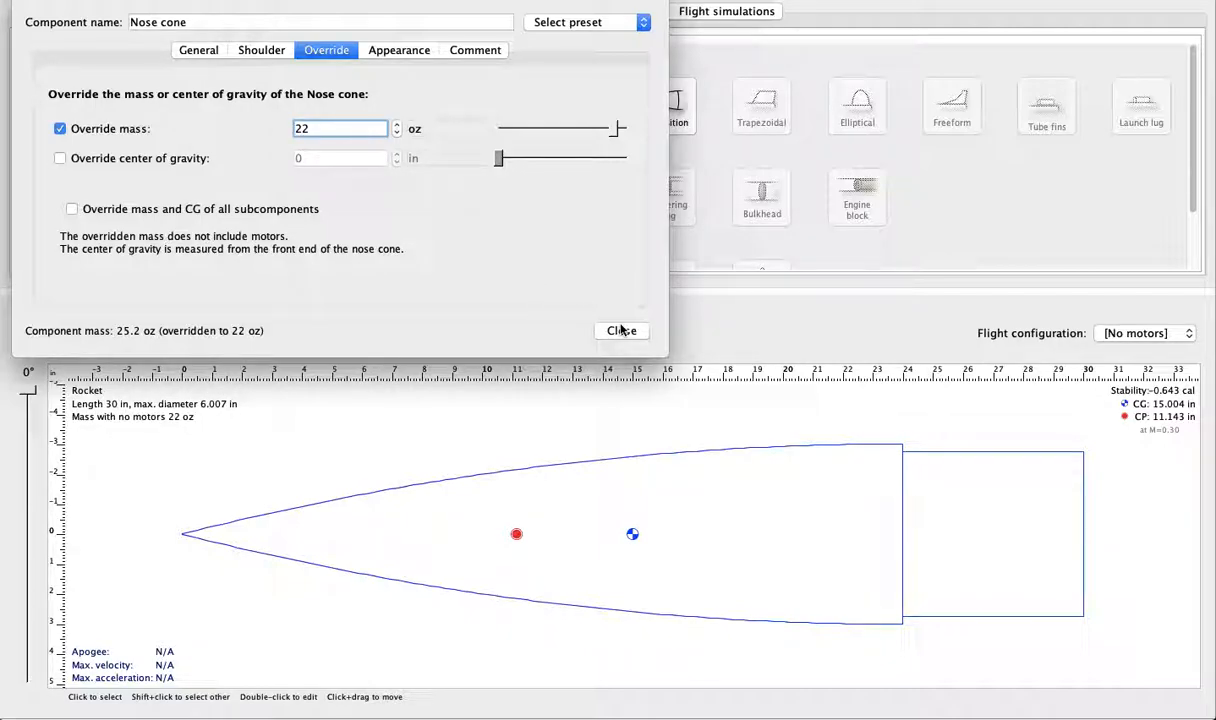
click(205, 52)
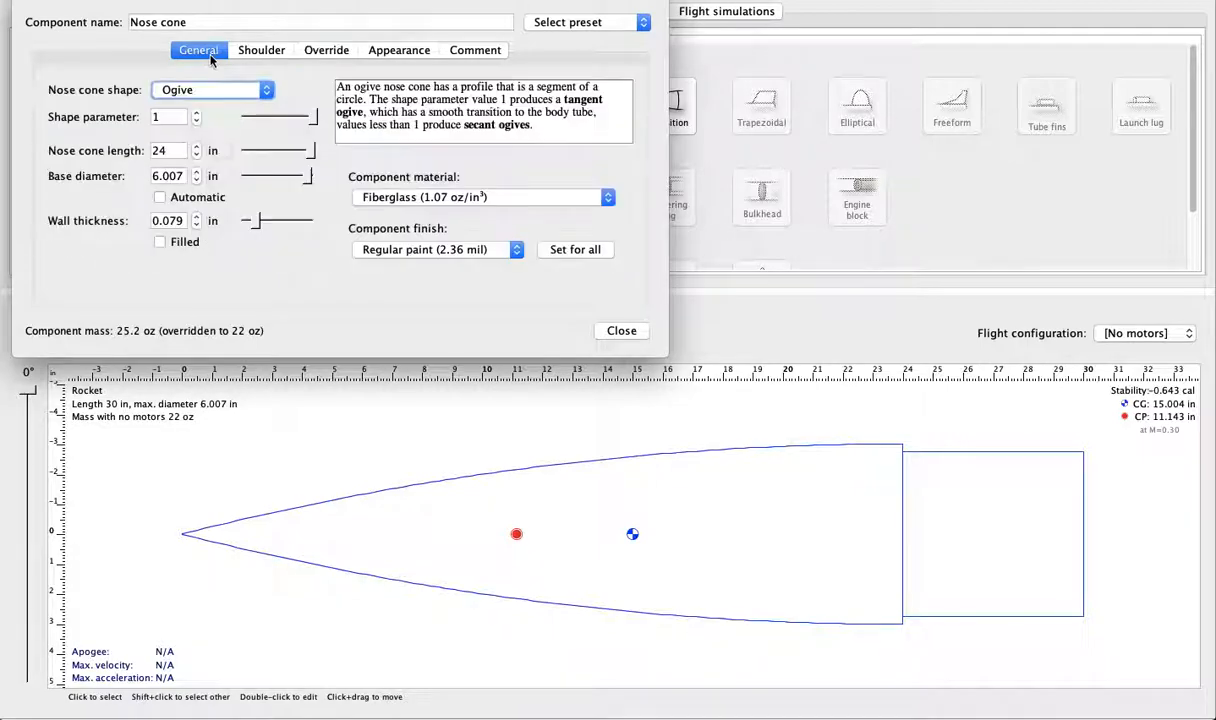
click(612, 330)
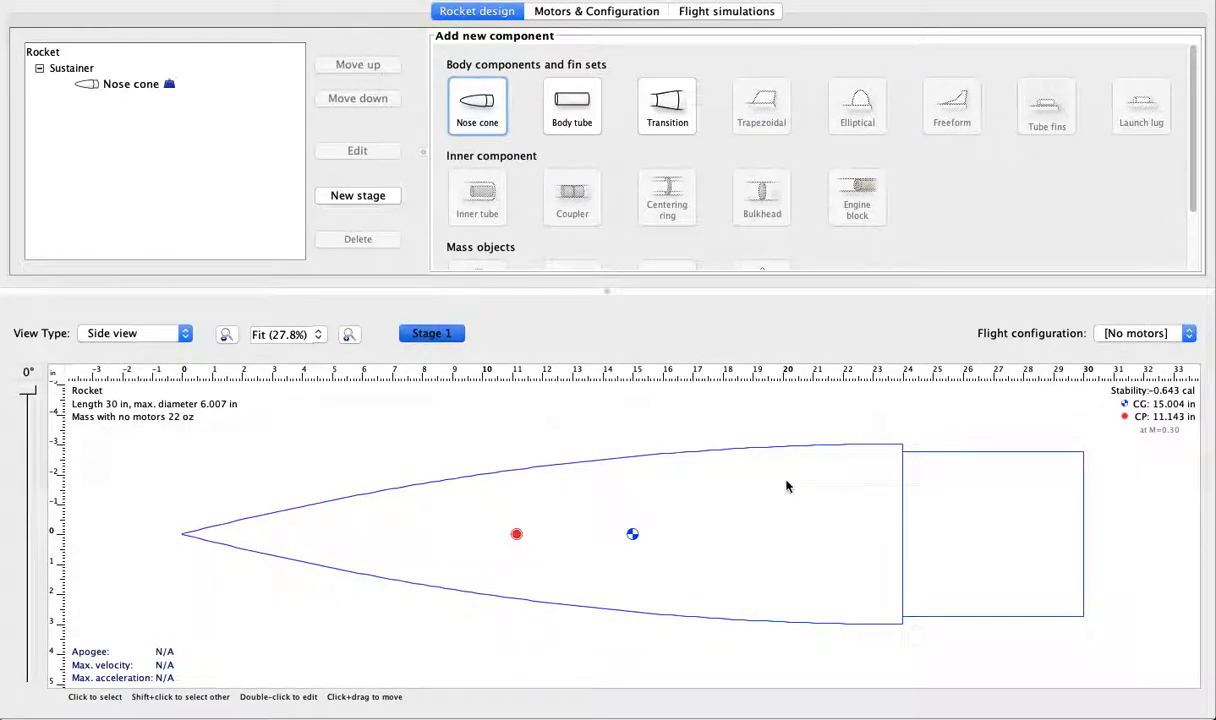
- Add a body tube behind the nose cone and place a tube coupler inside it, both with default dimensions
click(748, 459)
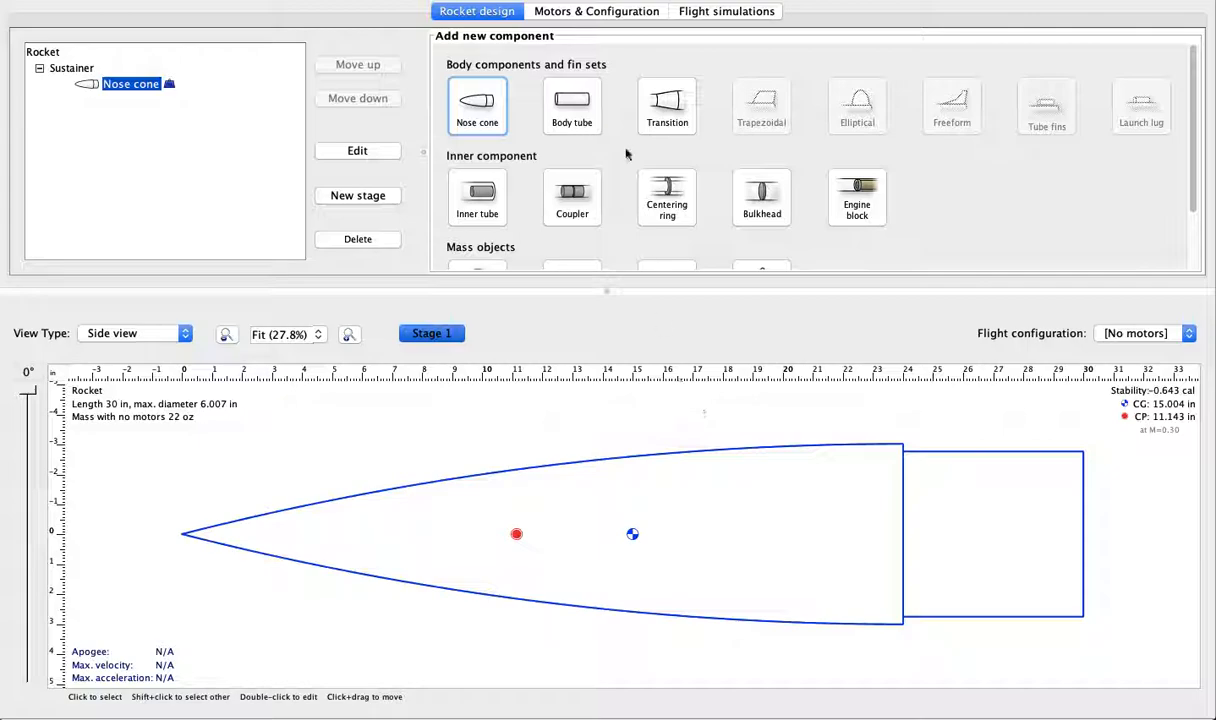
click(581, 116)
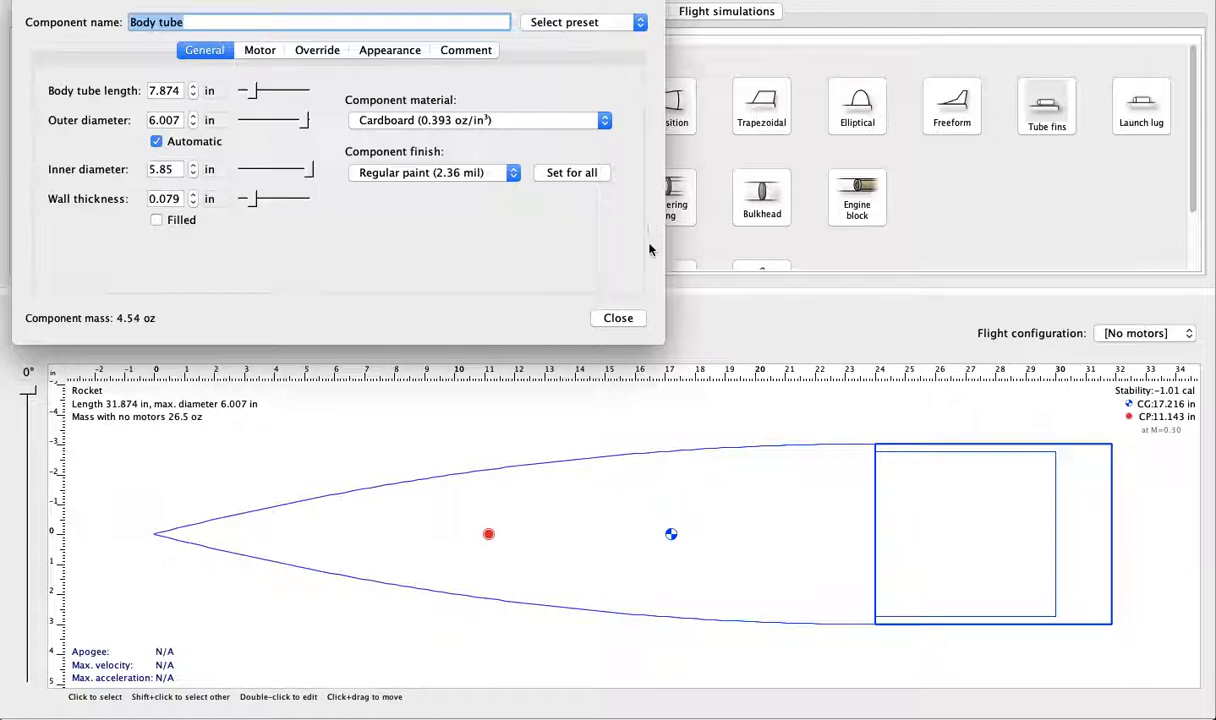
click(612, 316)
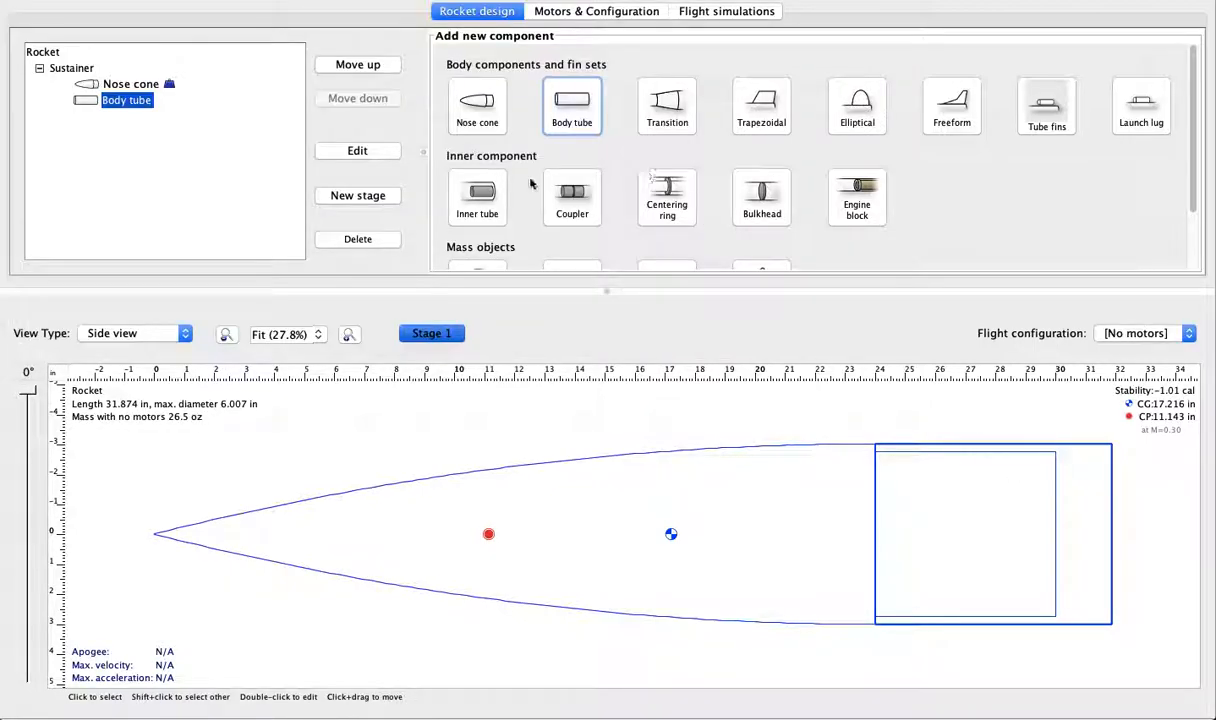
click(572, 196)
click(677, 323)
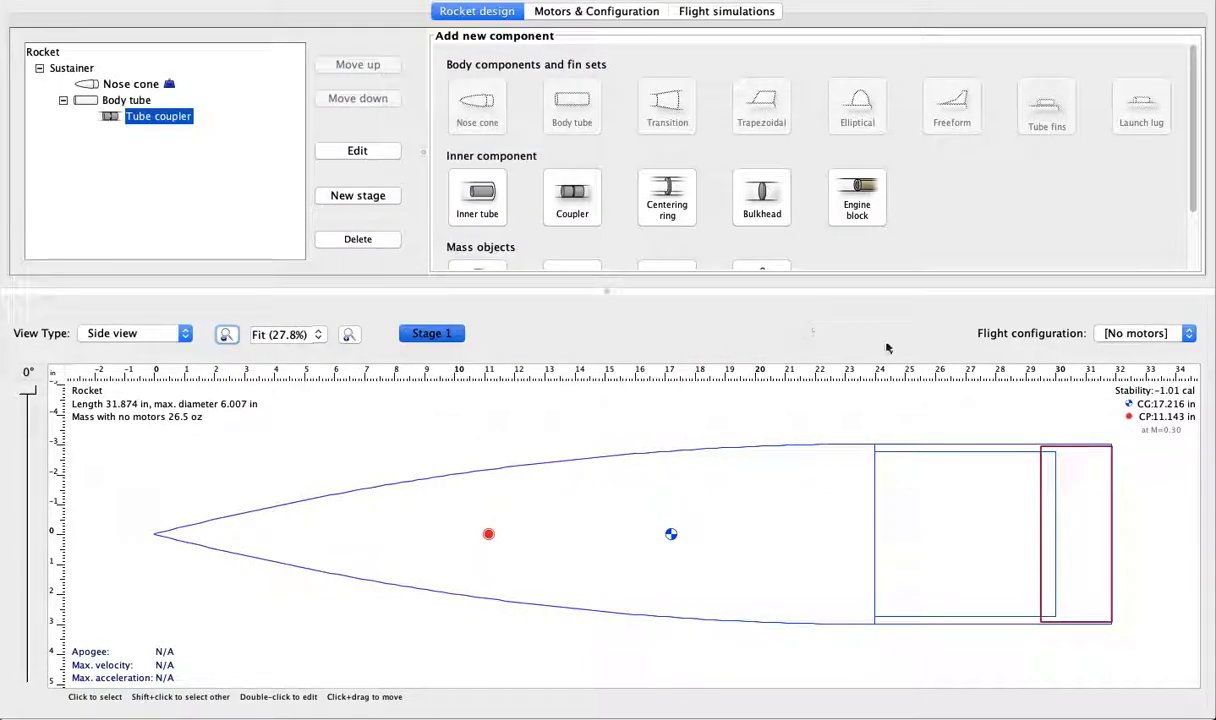
- Add a second body tube with default dimensions behind the first one
click(979, 482)
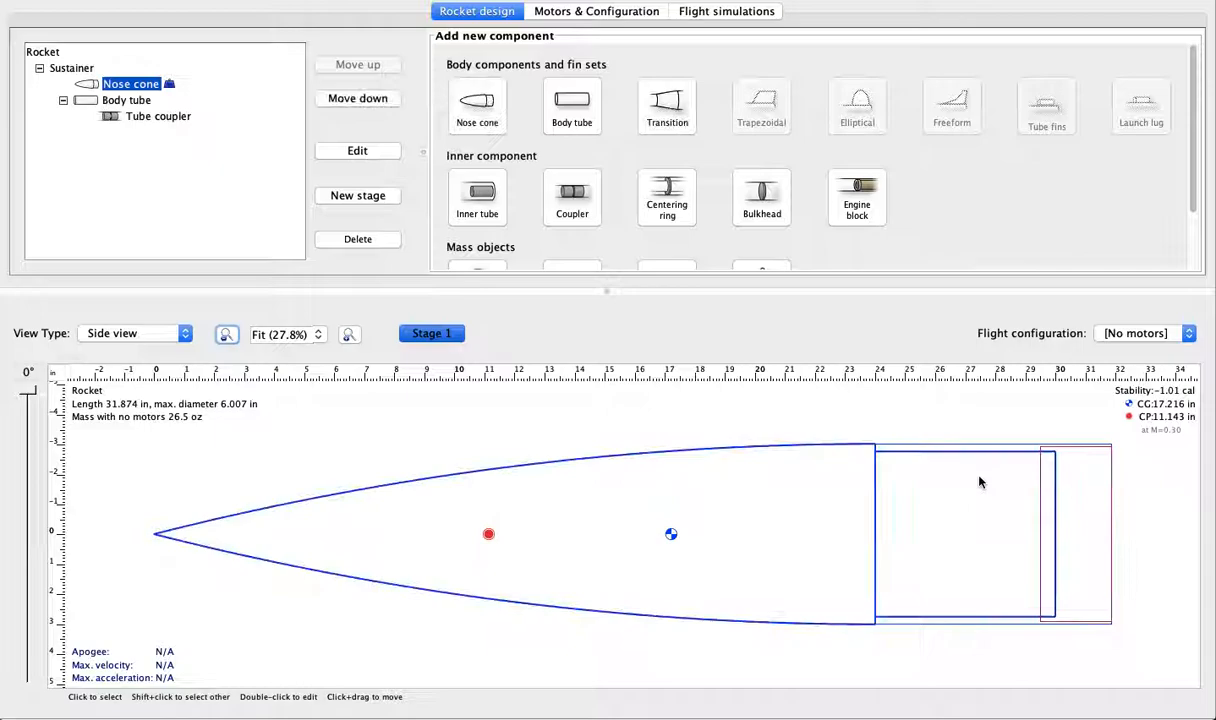
click(571, 124)
click(605, 316)
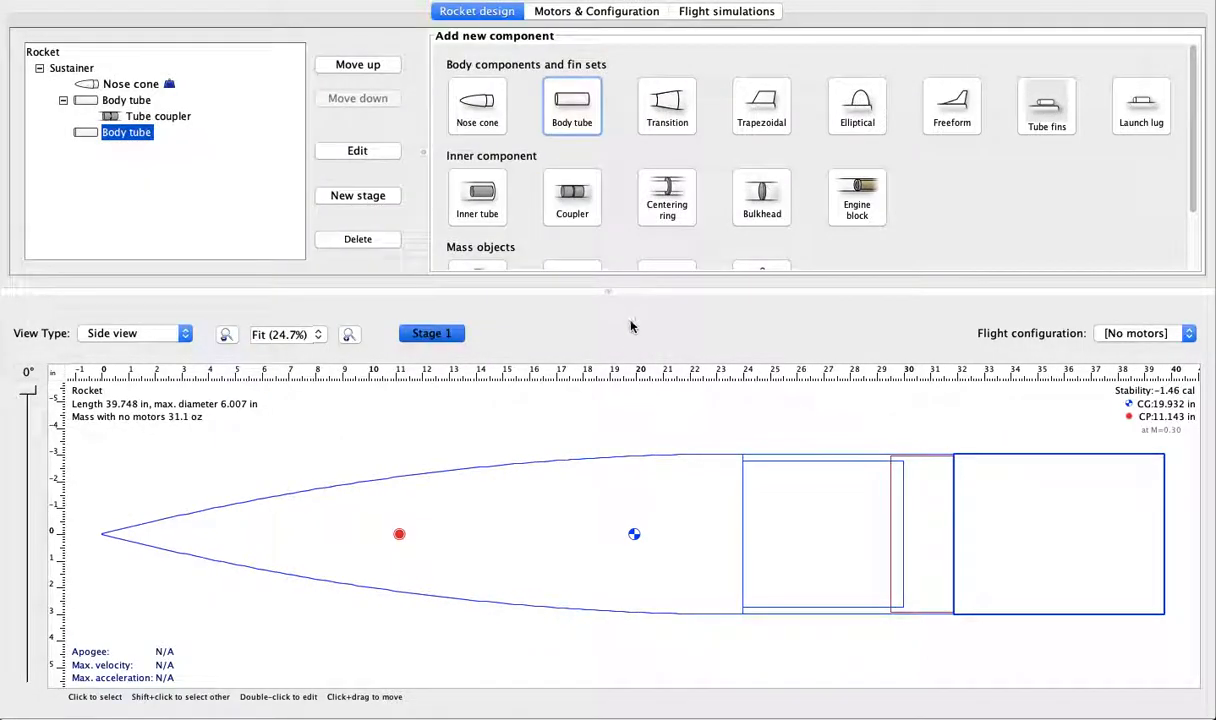
- Set the length of the body tube directly behind the nose cone to 18 in
click(841, 462)
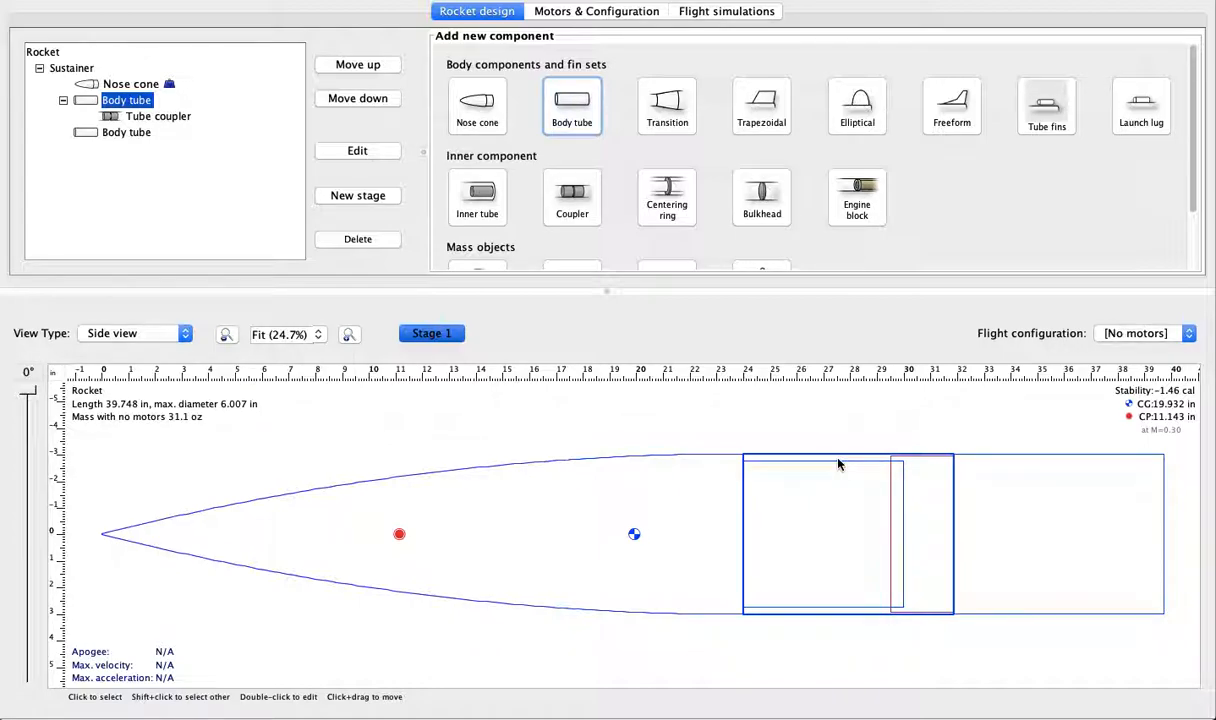
click(357, 150)
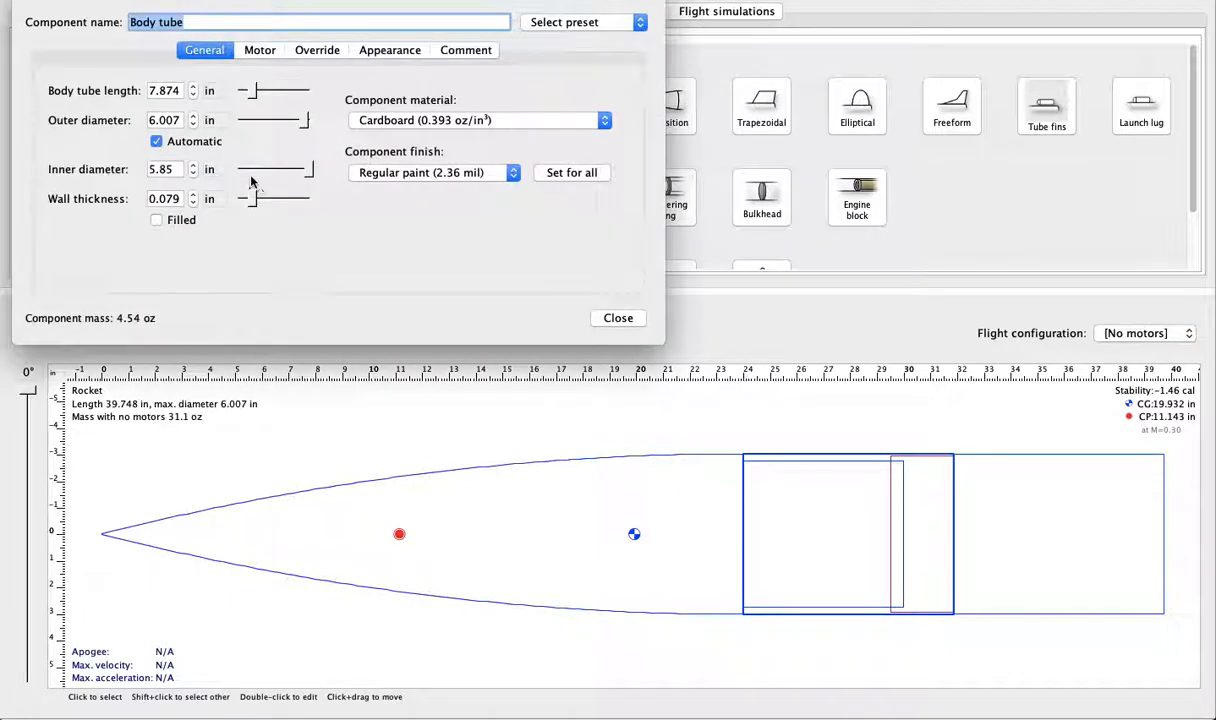
double_click(165, 91)
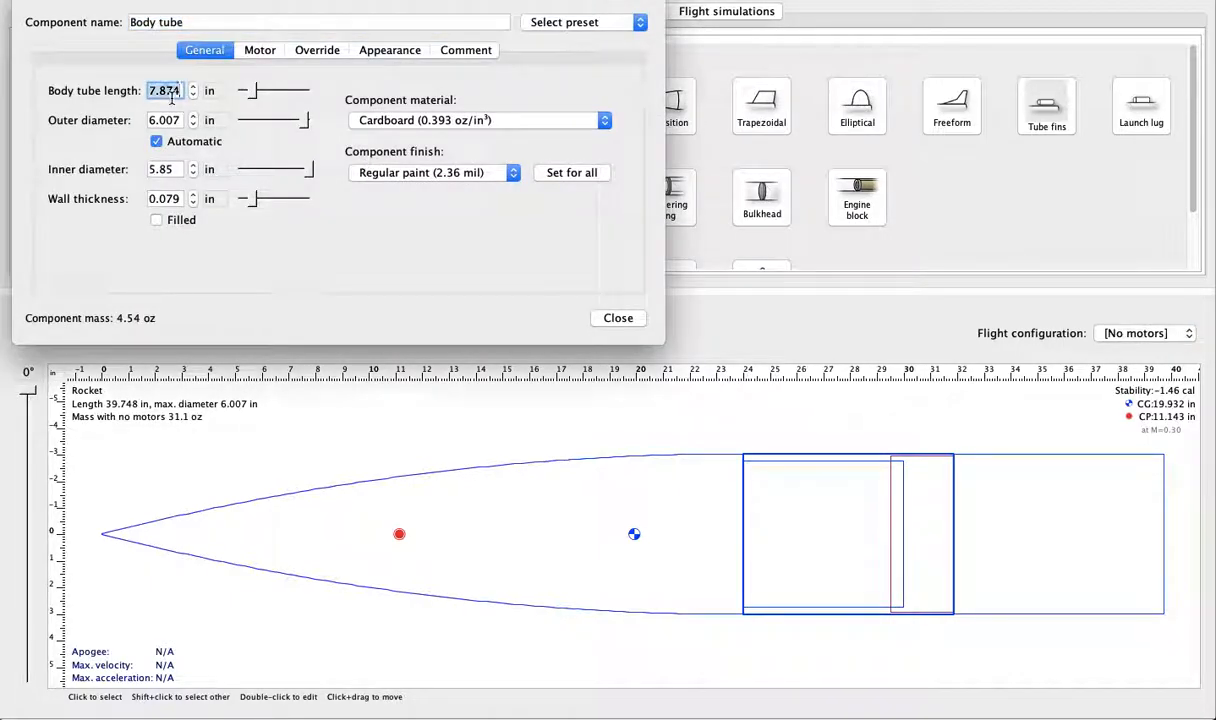
text(18)
key(Return)
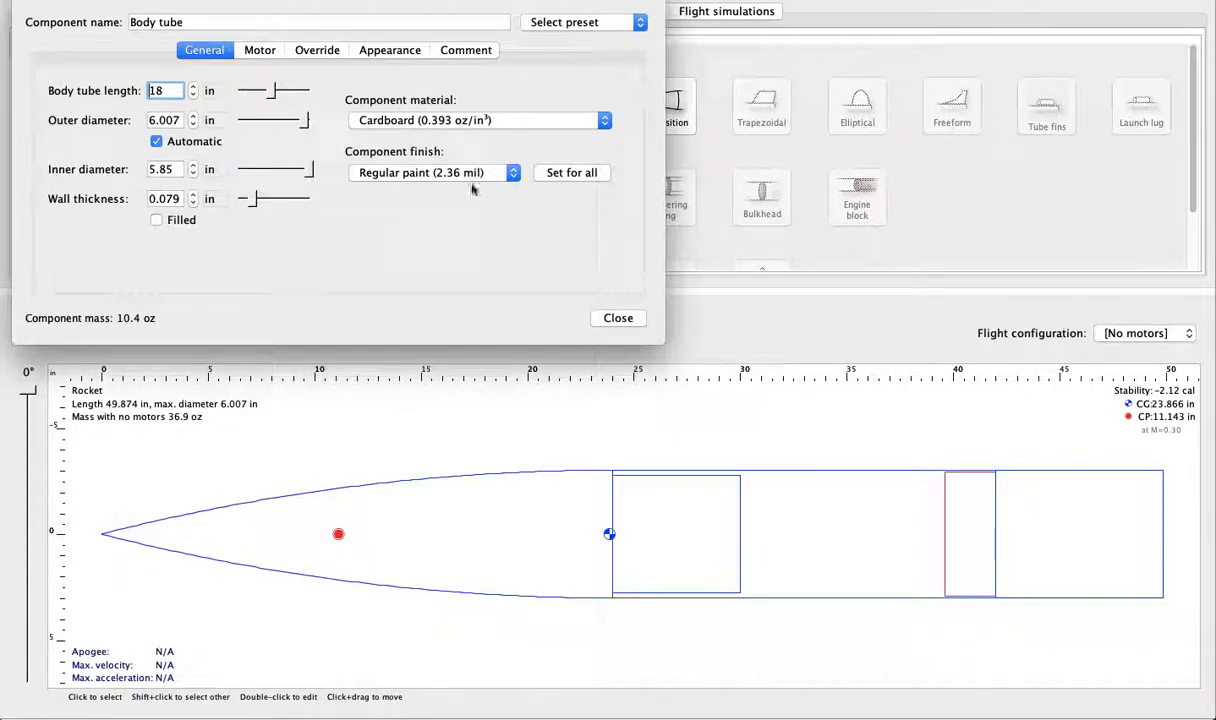
- Set the forward body tube's material to Carbon Fiber (ARA) (0.323 oz/in³)
click(535, 120)
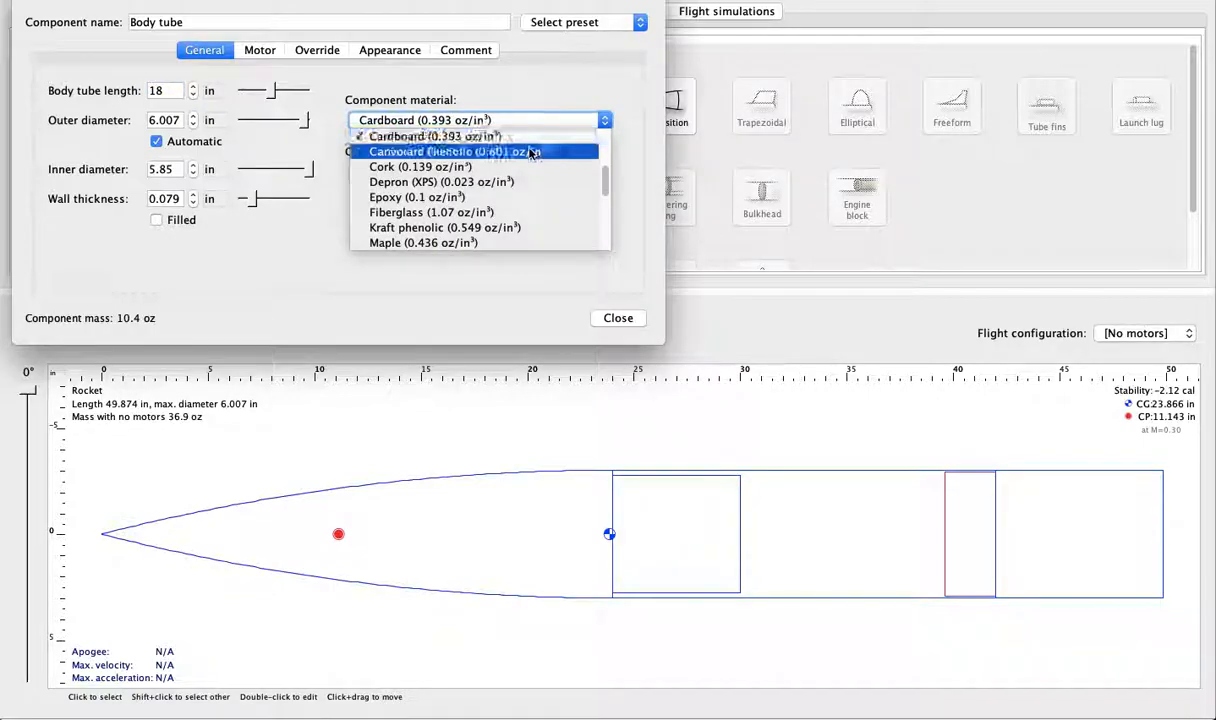
scroll(529, 158, down, 4)
scroll(528, 160, up, 3)
scroll(530, 158, up, 3)
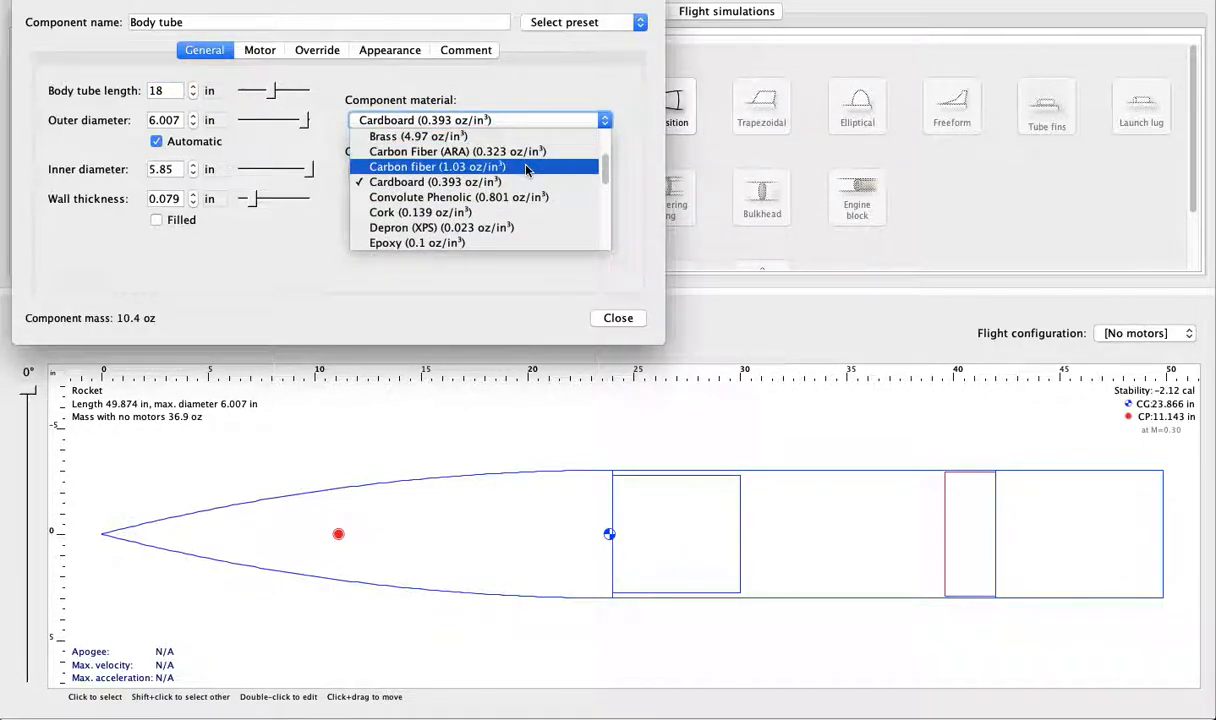
click(527, 168)
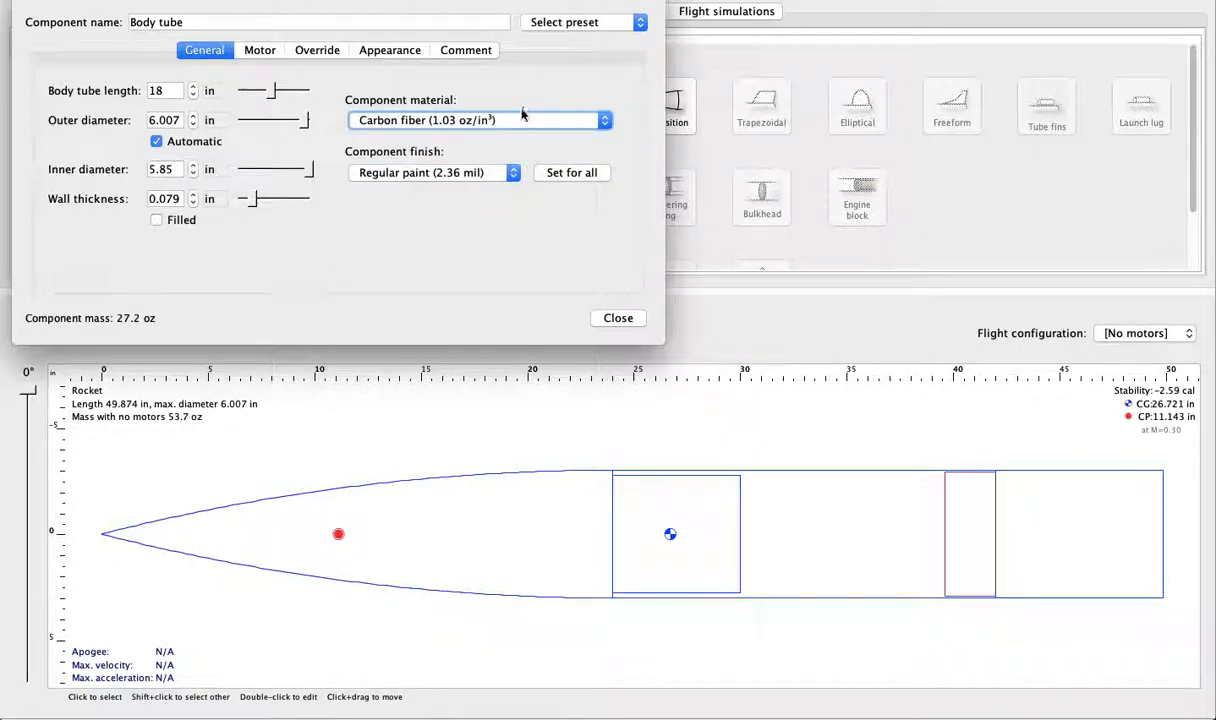
click(520, 120)
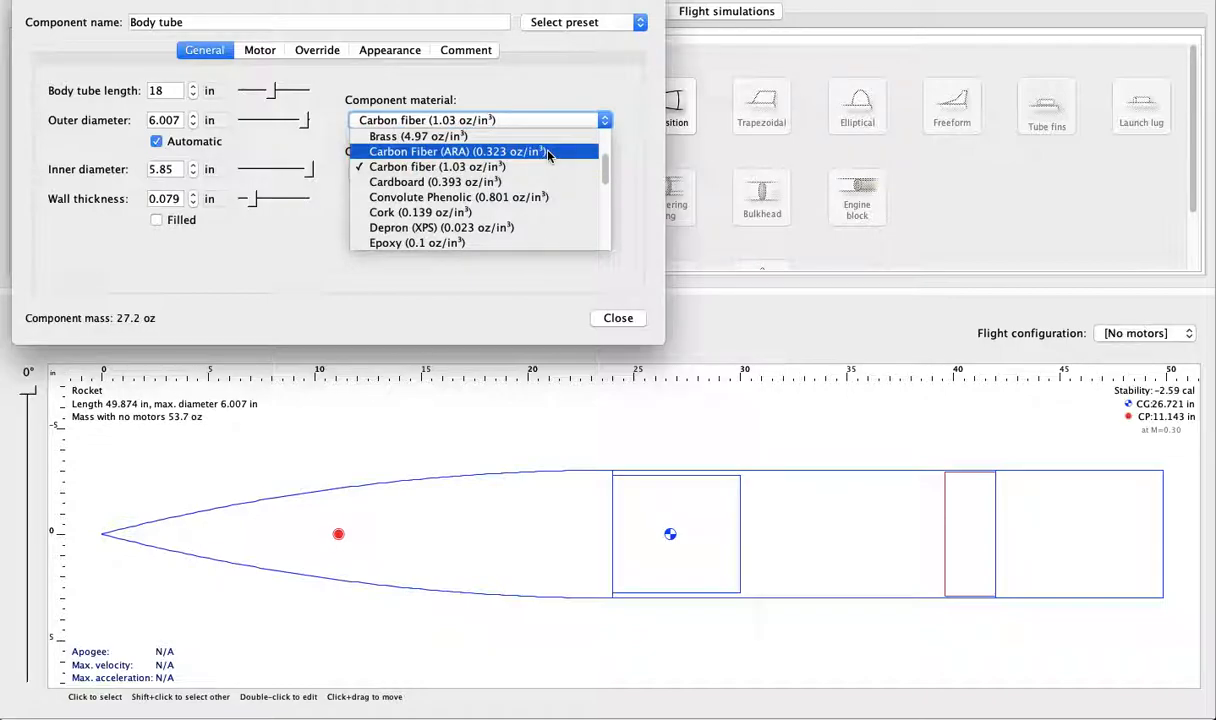
click(548, 155)
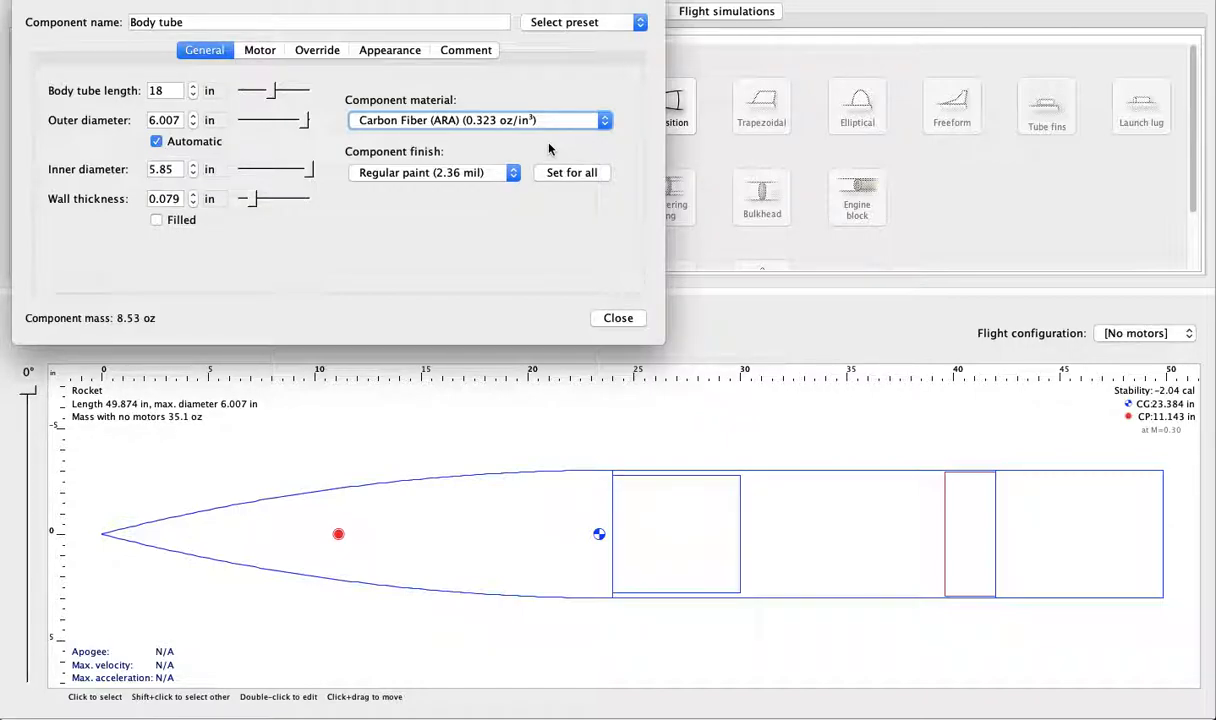
- Review the name and density of the forward body tube's carbon fiber in its custom material definition
double_click(497, 548)
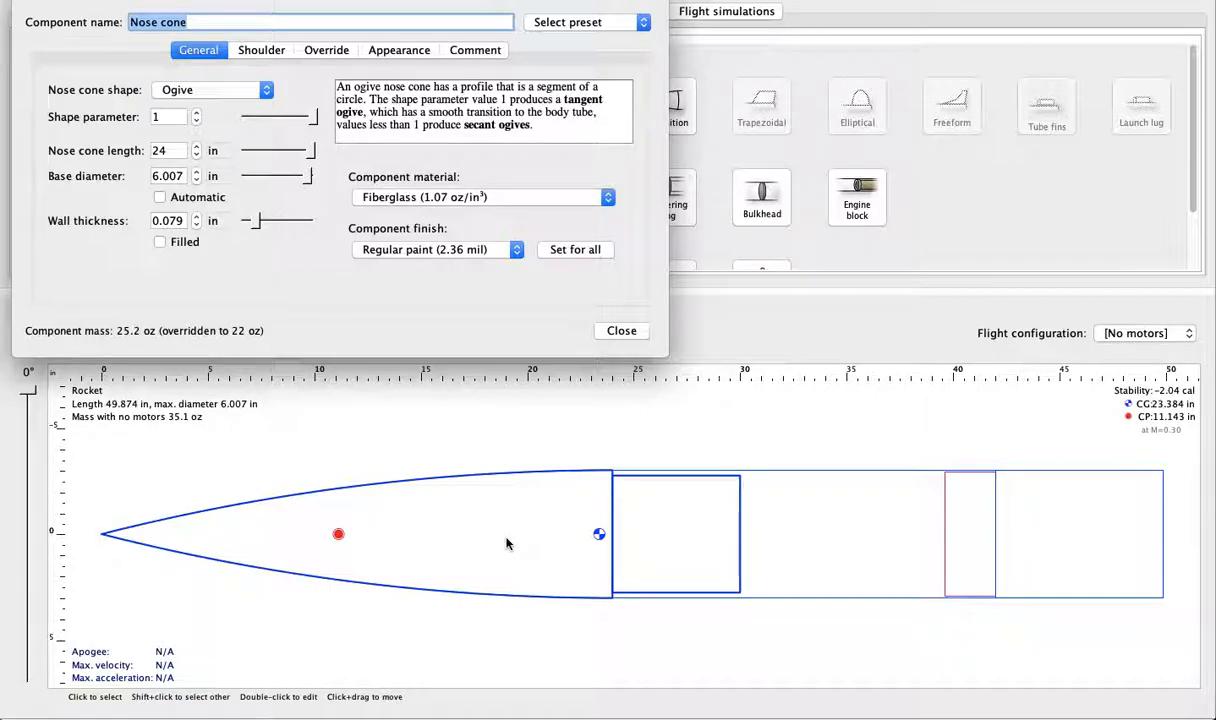
double_click(798, 486)
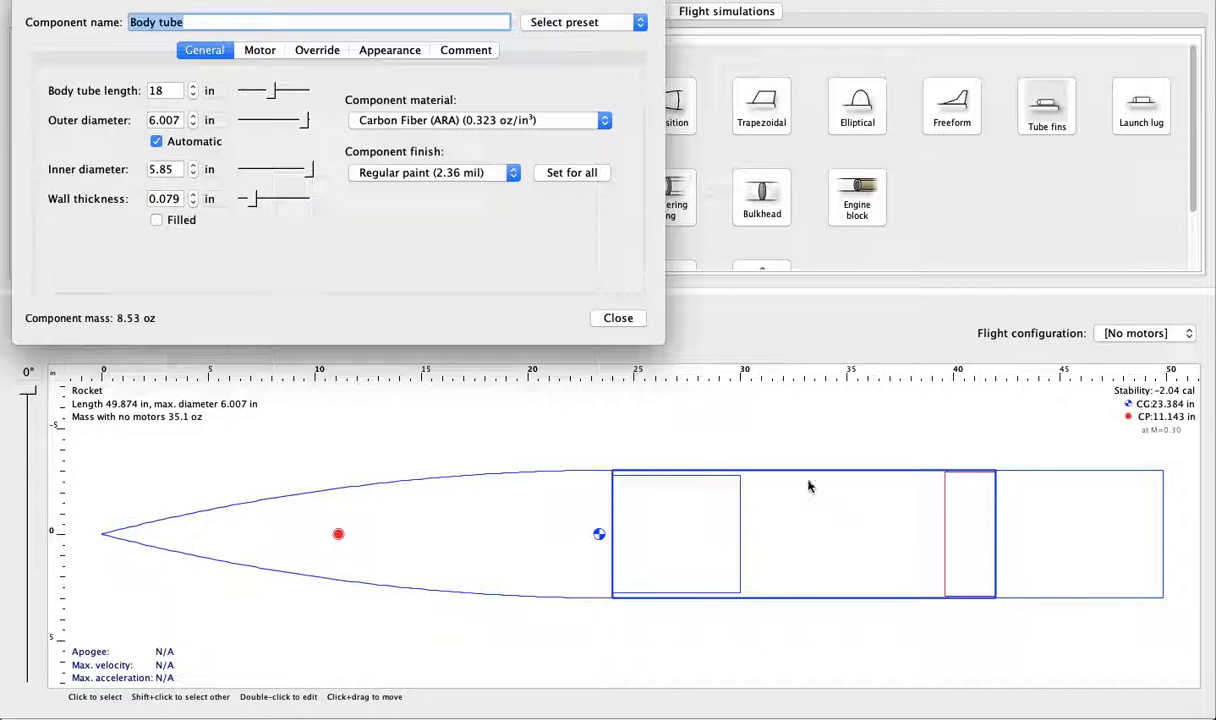
click(516, 122)
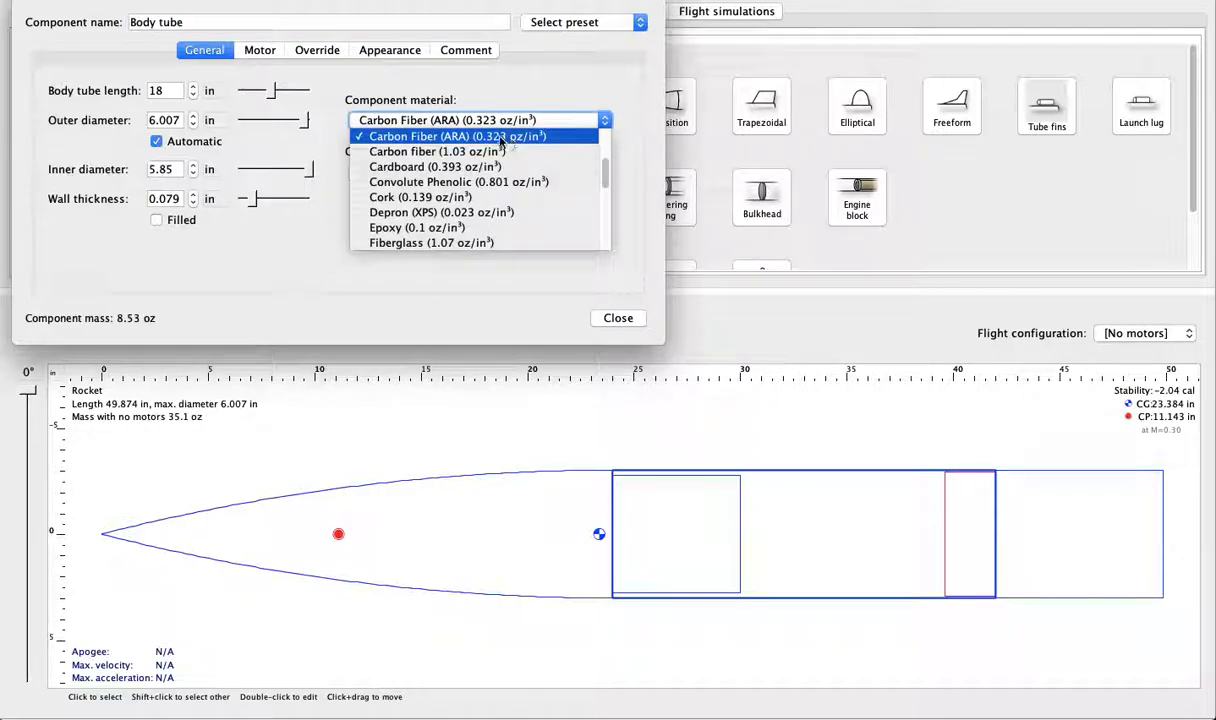
click(583, 124)
click(583, 124)
scroll(485, 200, down, 5)
click(489, 237)
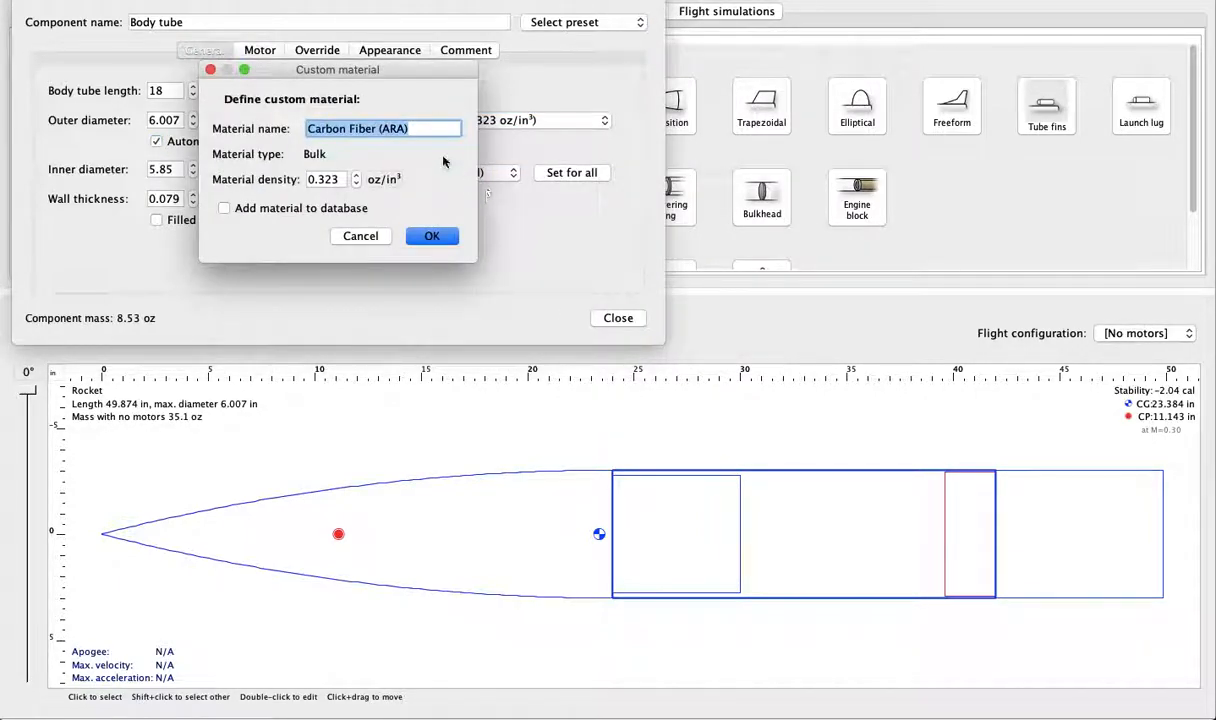
click(388, 130)
drag(380, 129, 406, 129)
key(Tab)
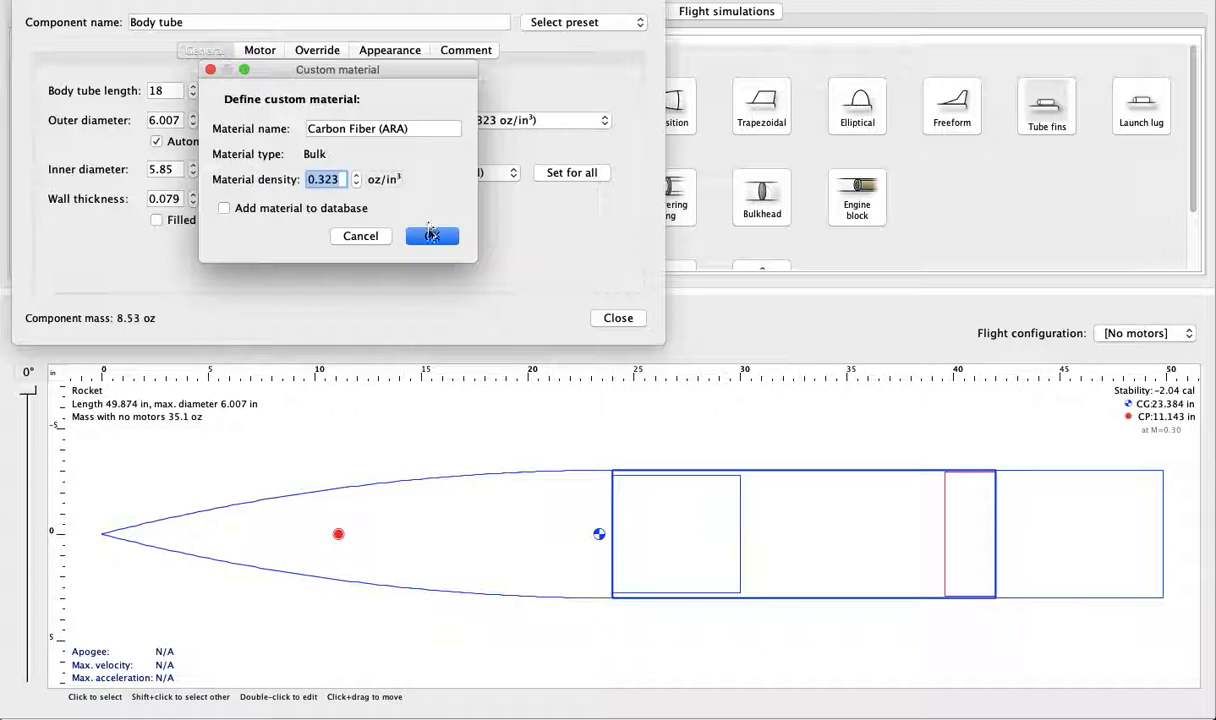
click(302, 210)
click(296, 208)
click(422, 236)
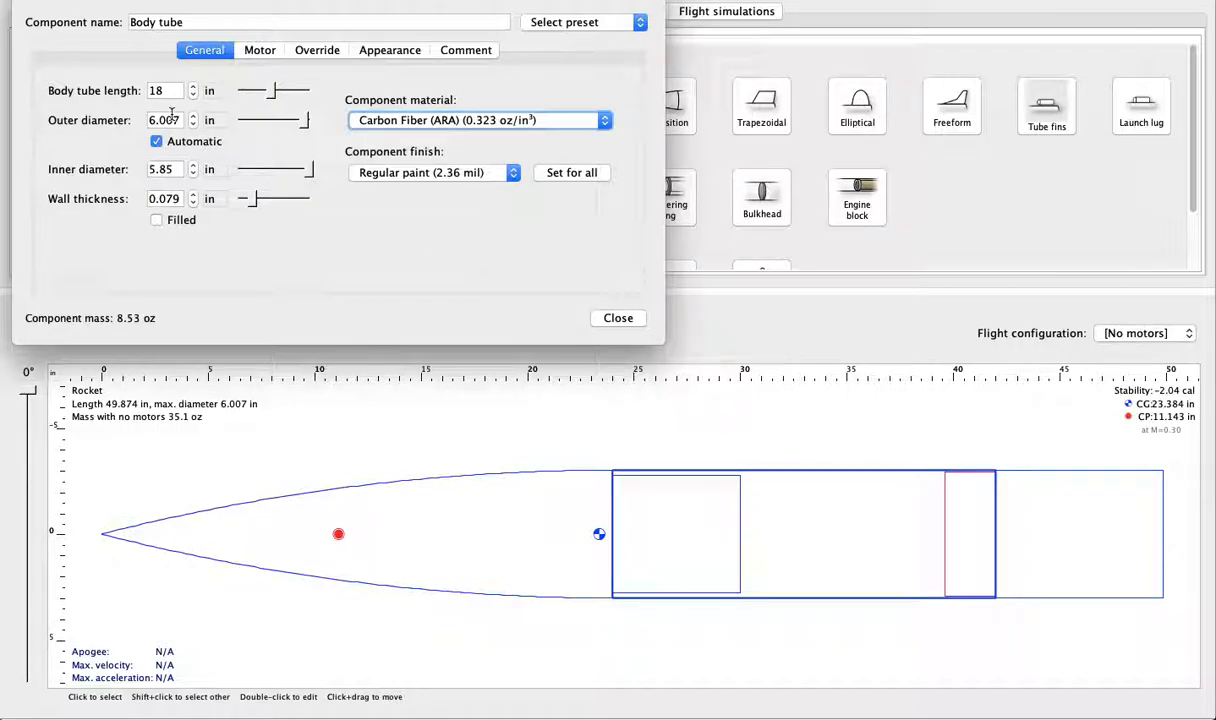
- Check the forward body tube's inner diameter, motor mount options, and mass and center-of-gravity overrides
click(173, 172)
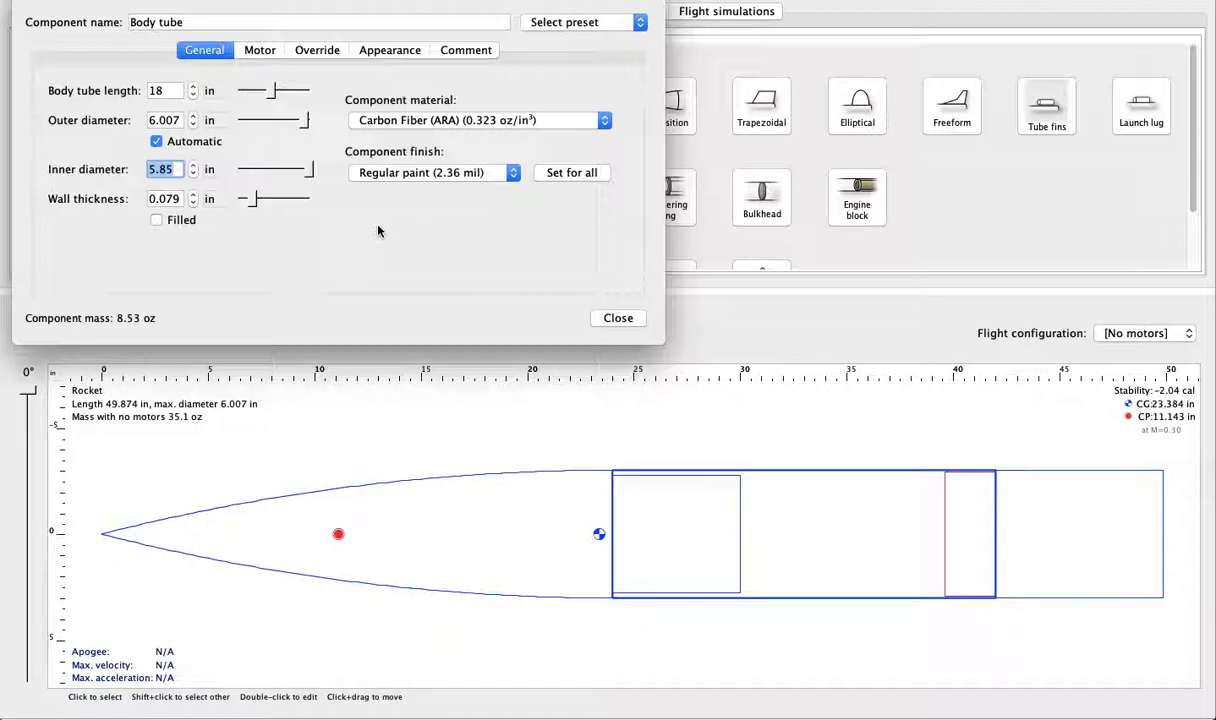
click(262, 52)
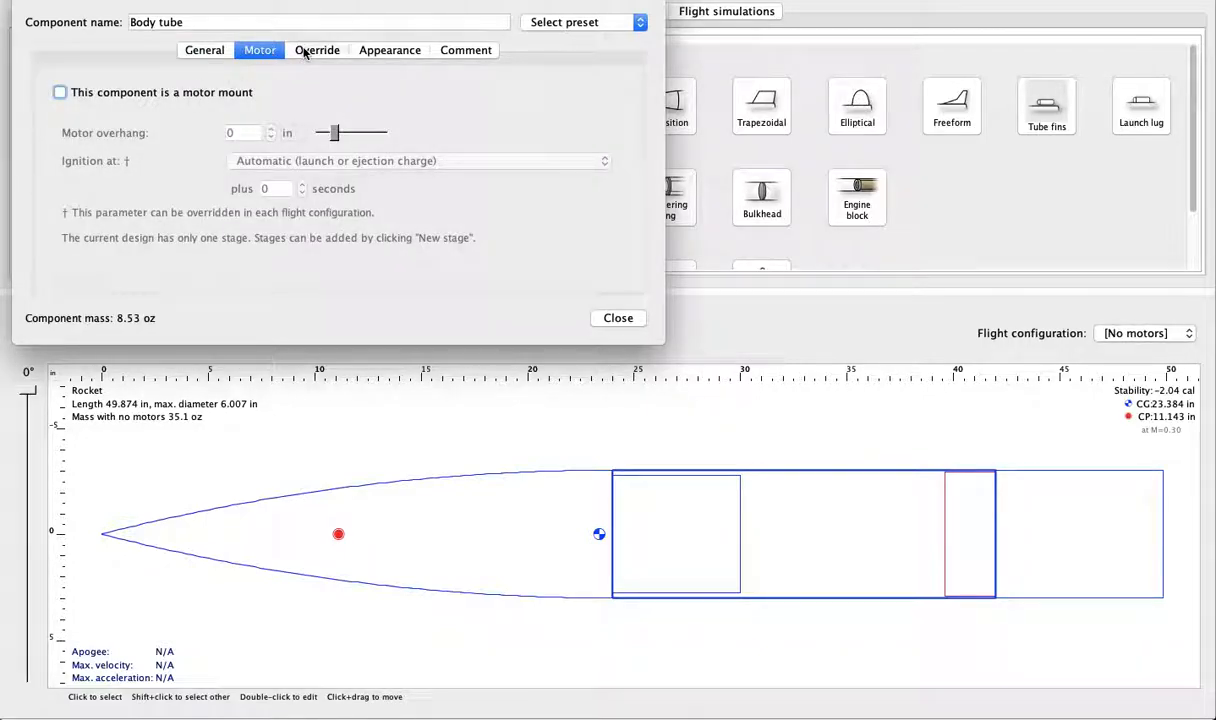
click(305, 53)
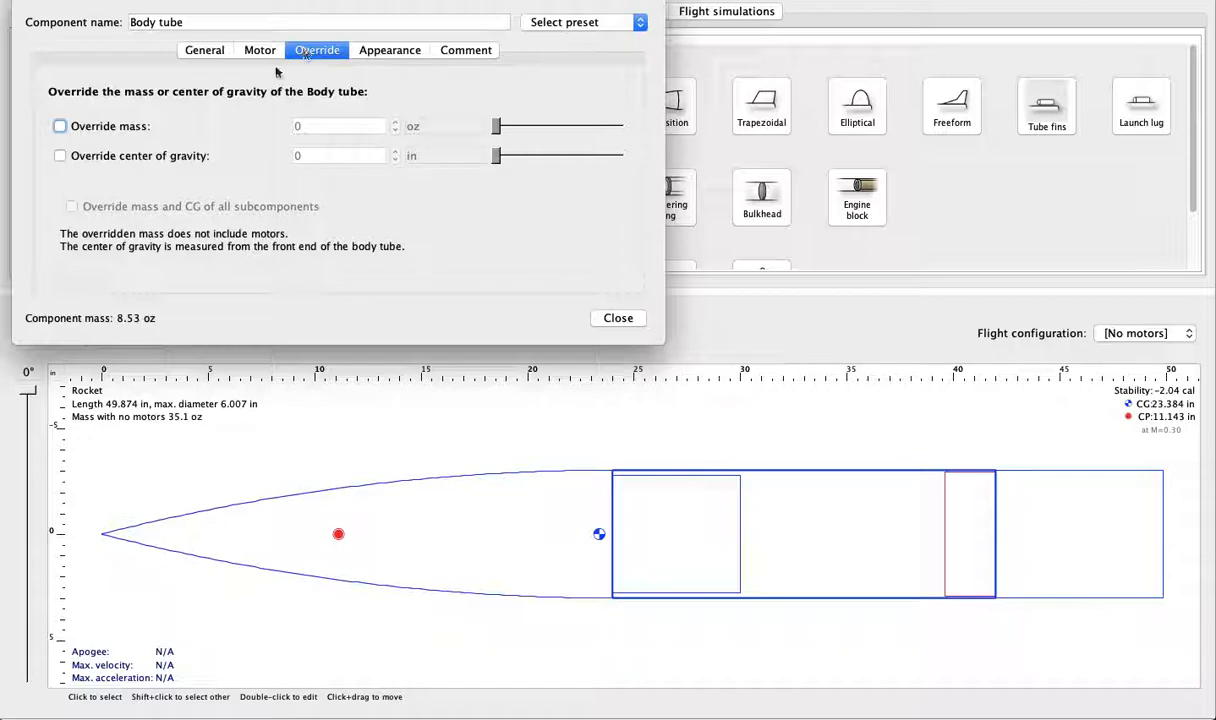
click(614, 318)
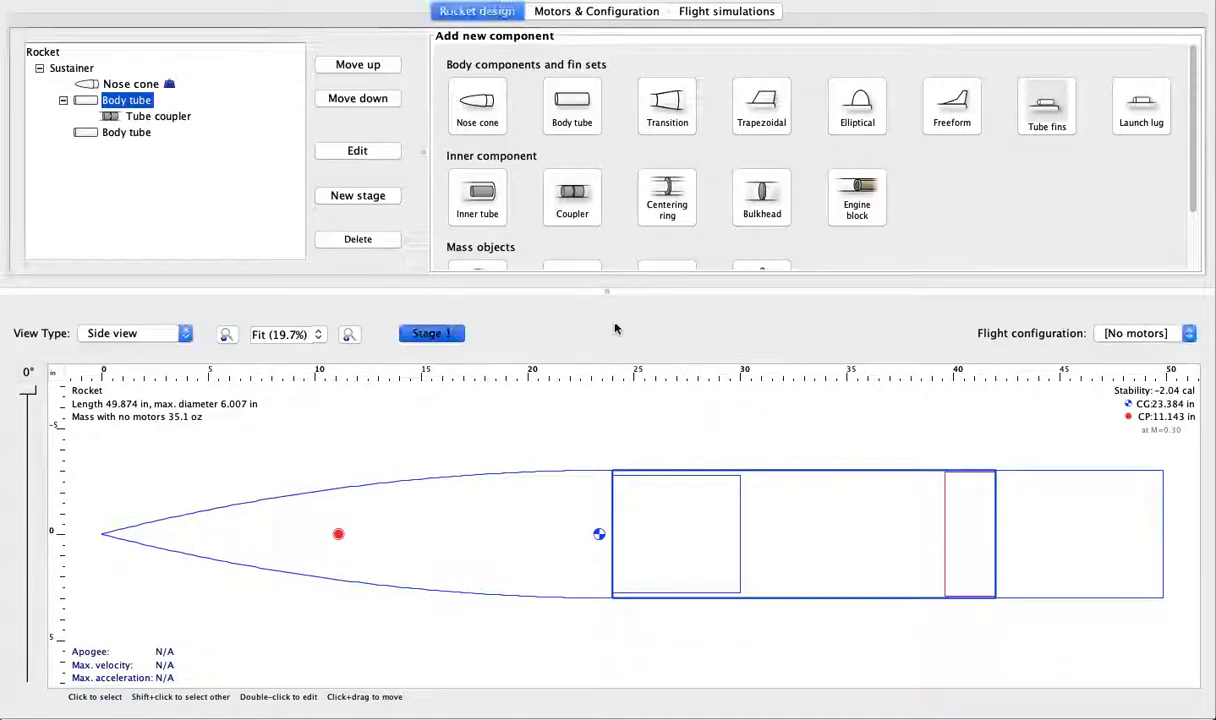
- Set the aft body tube's material to Carbon Fiber (ARA) (0.323 oz/in³)
click(900, 450)
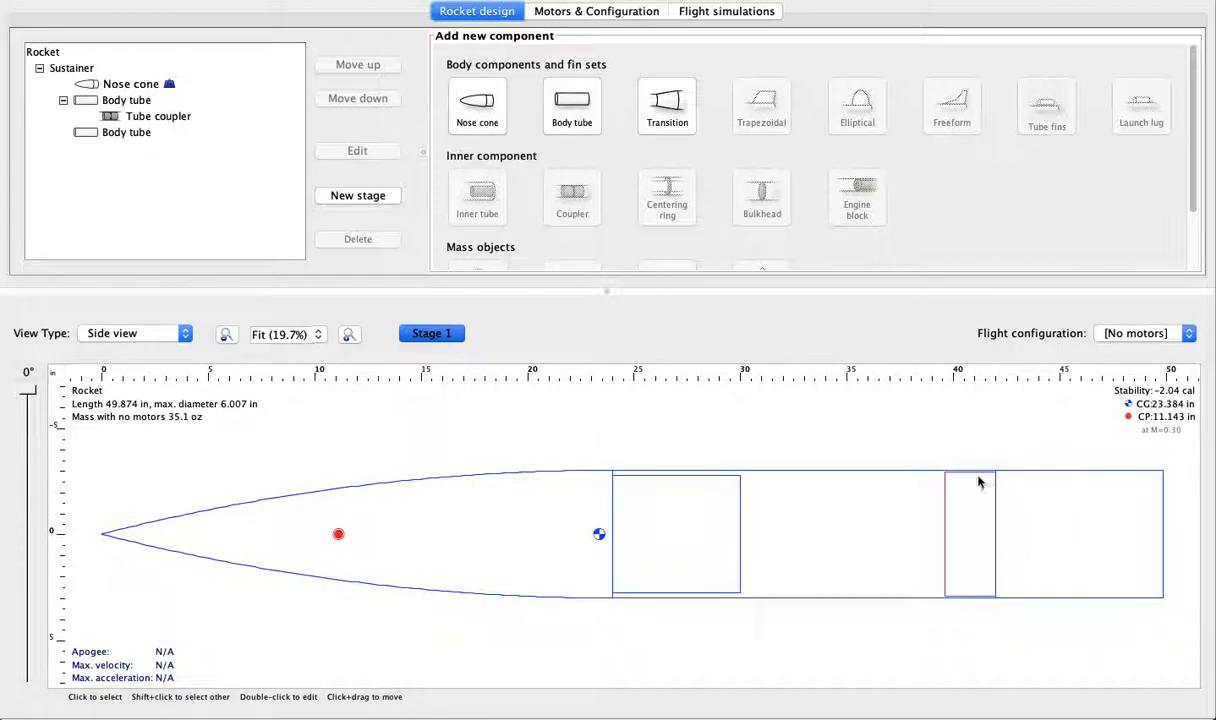
click(163, 117)
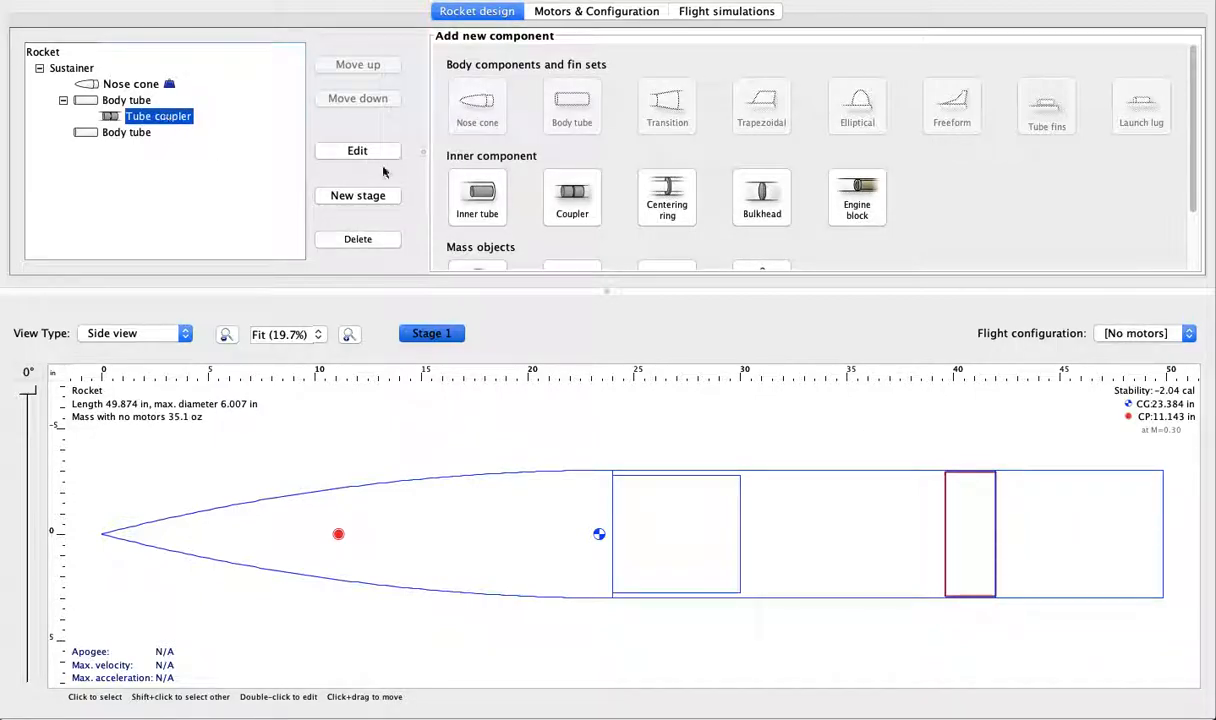
click(1047, 493)
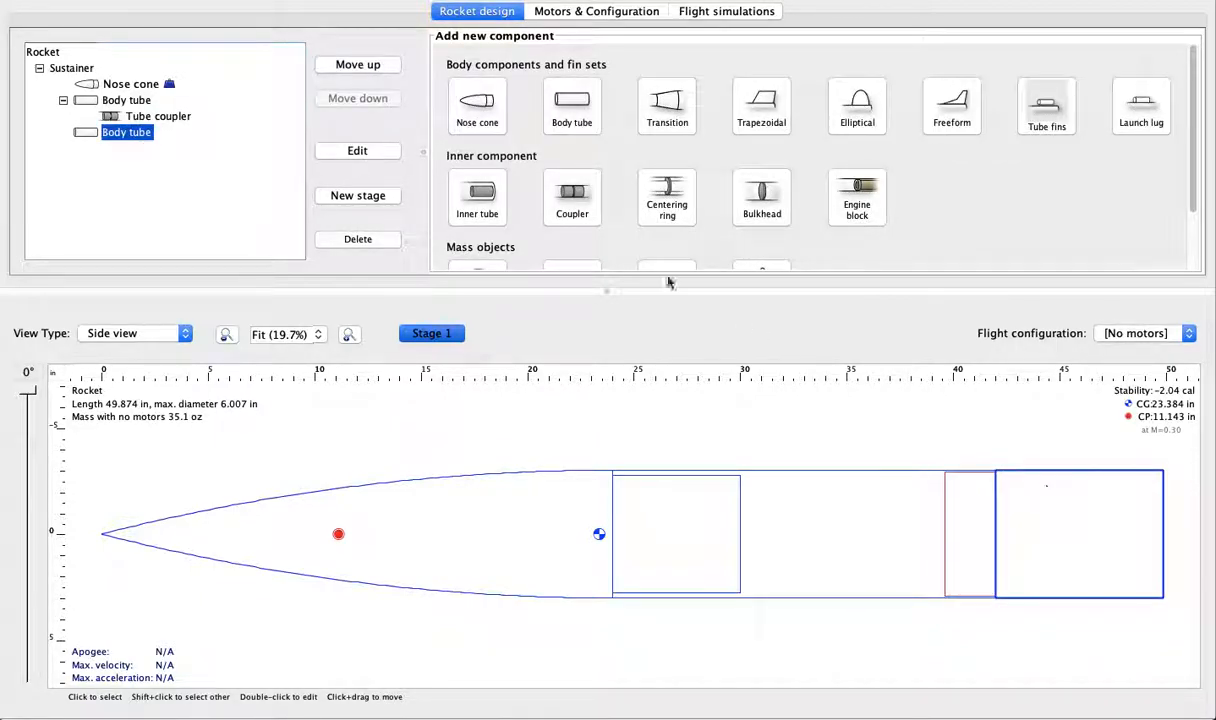
click(357, 150)
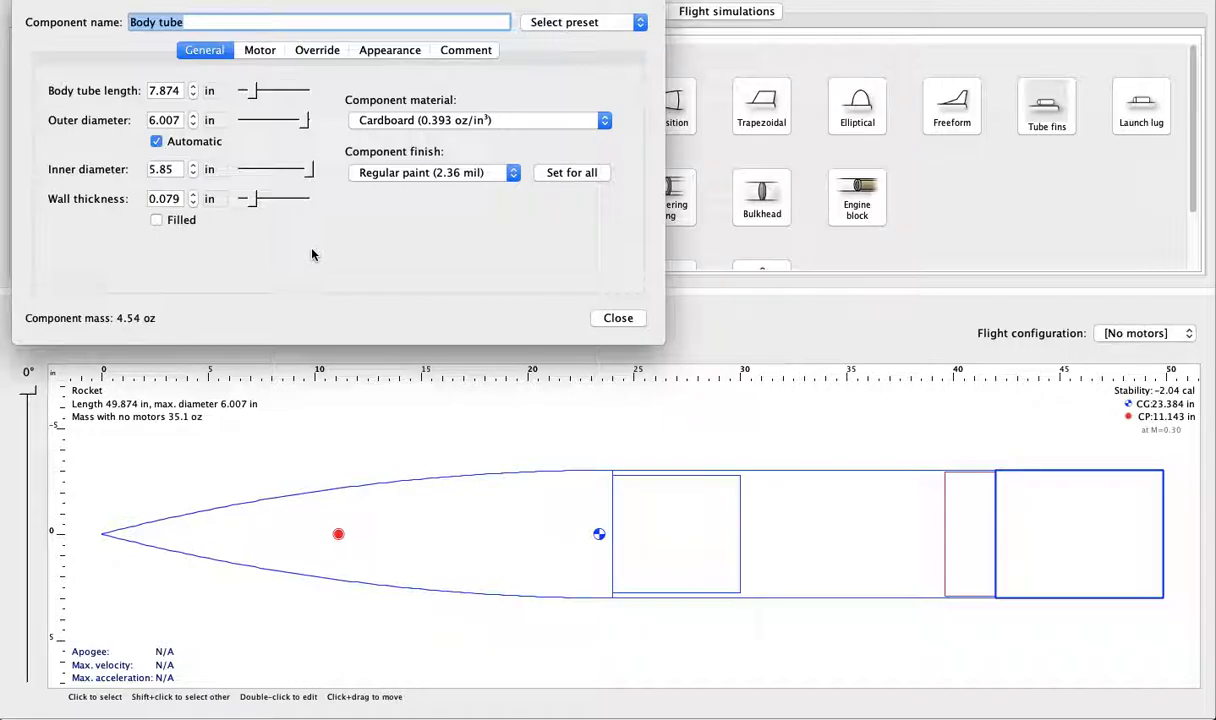
click(489, 122)
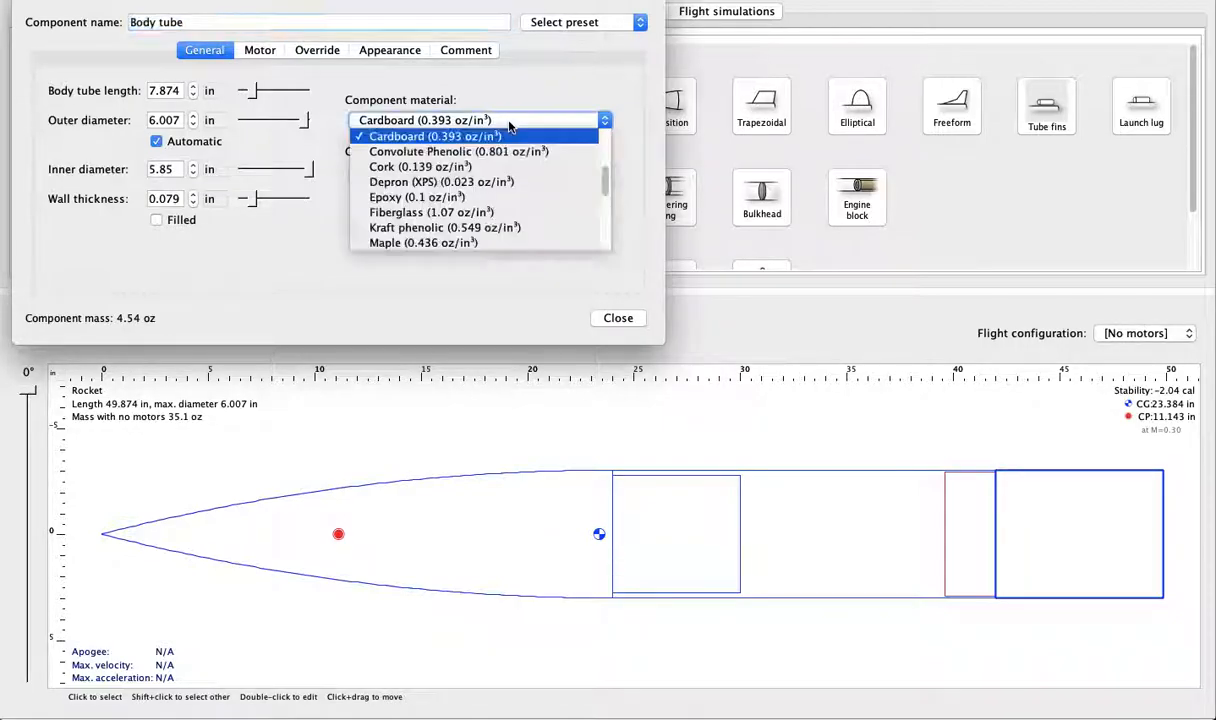
scroll(507, 190, up, 3)
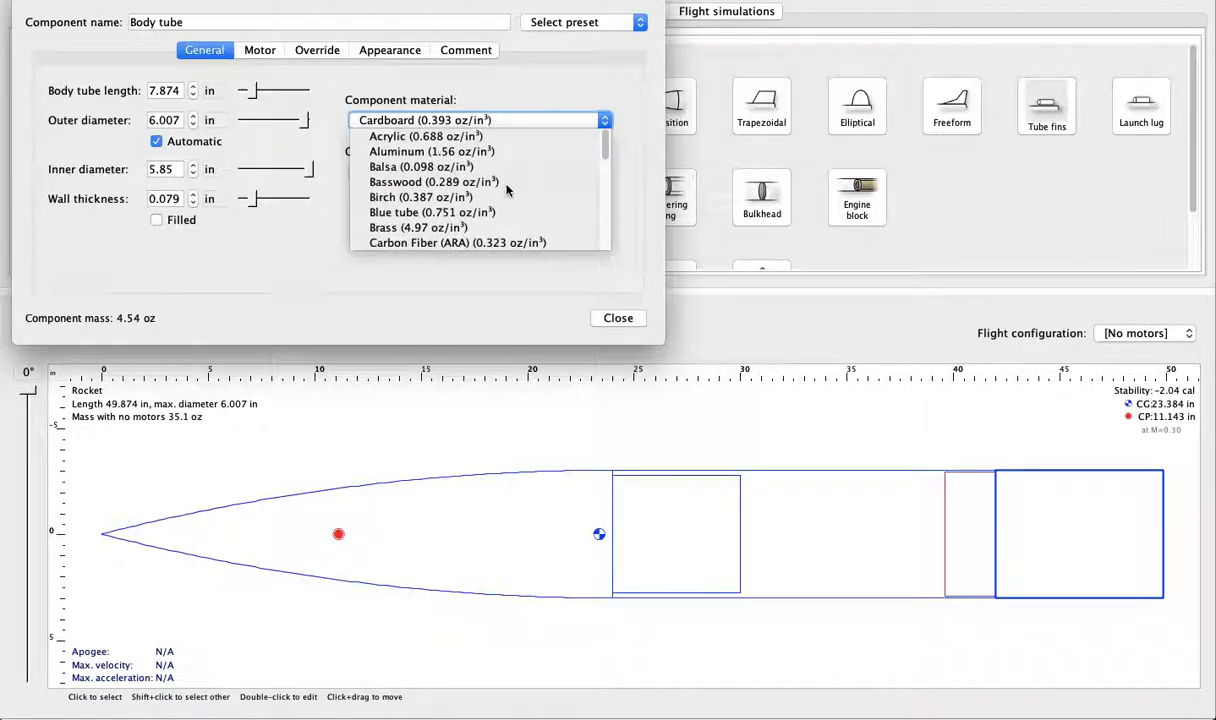
scroll(507, 190, down, 2)
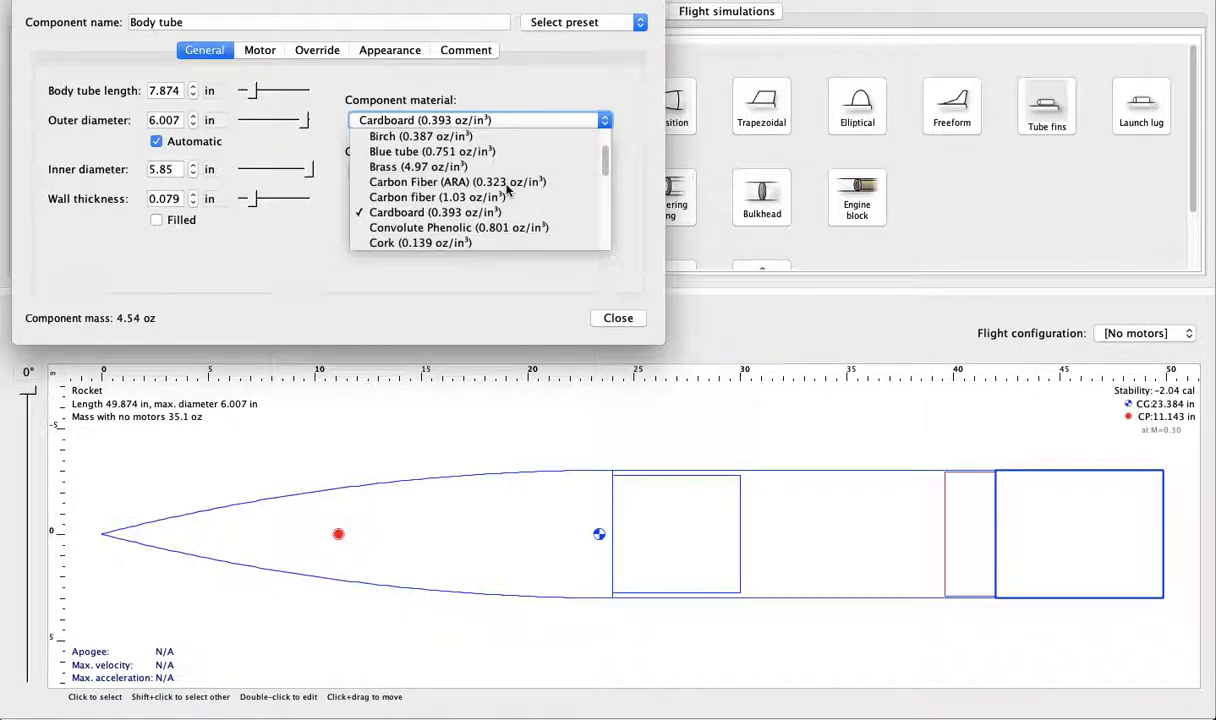
click(496, 186)
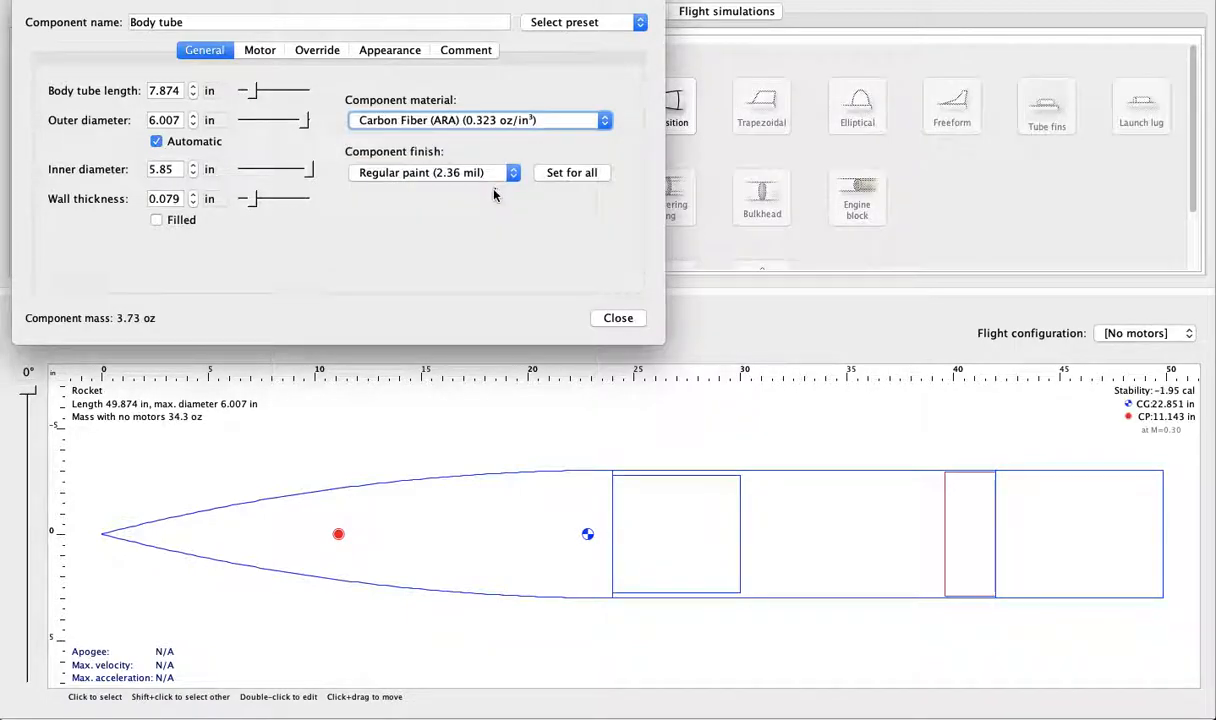
- Set the aft body tube's length to 47 in and close its settings
click(175, 88)
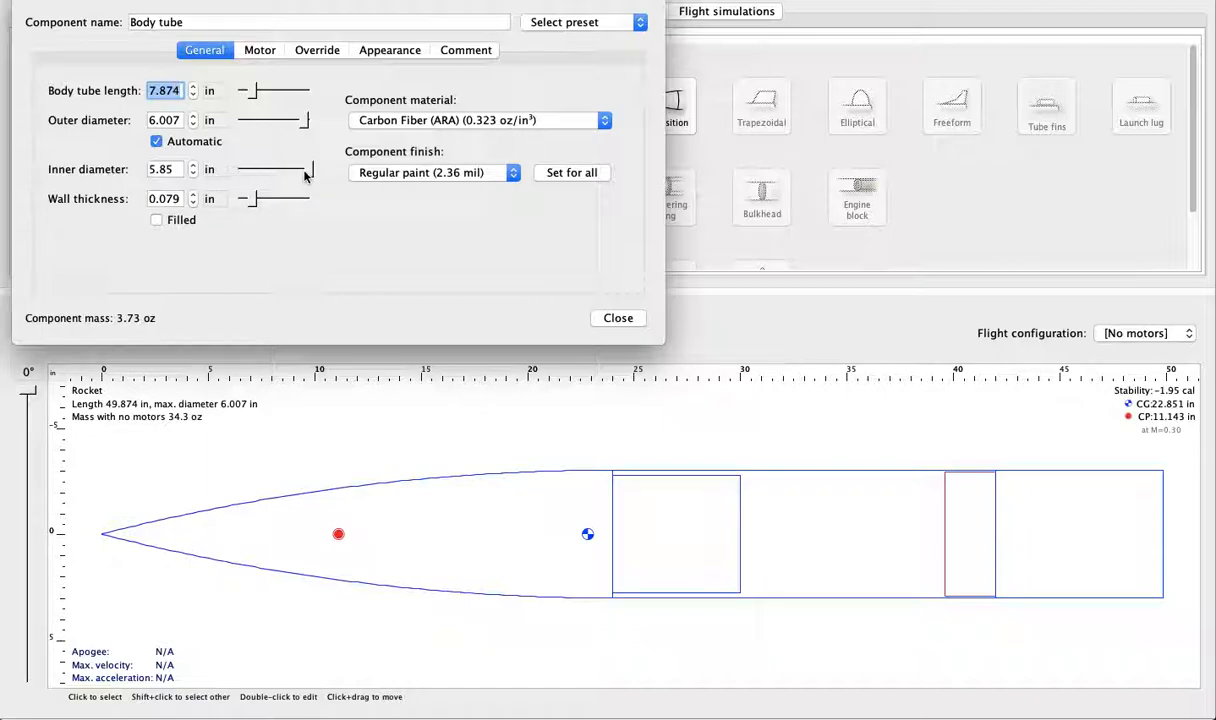
text(50)
key(Return)
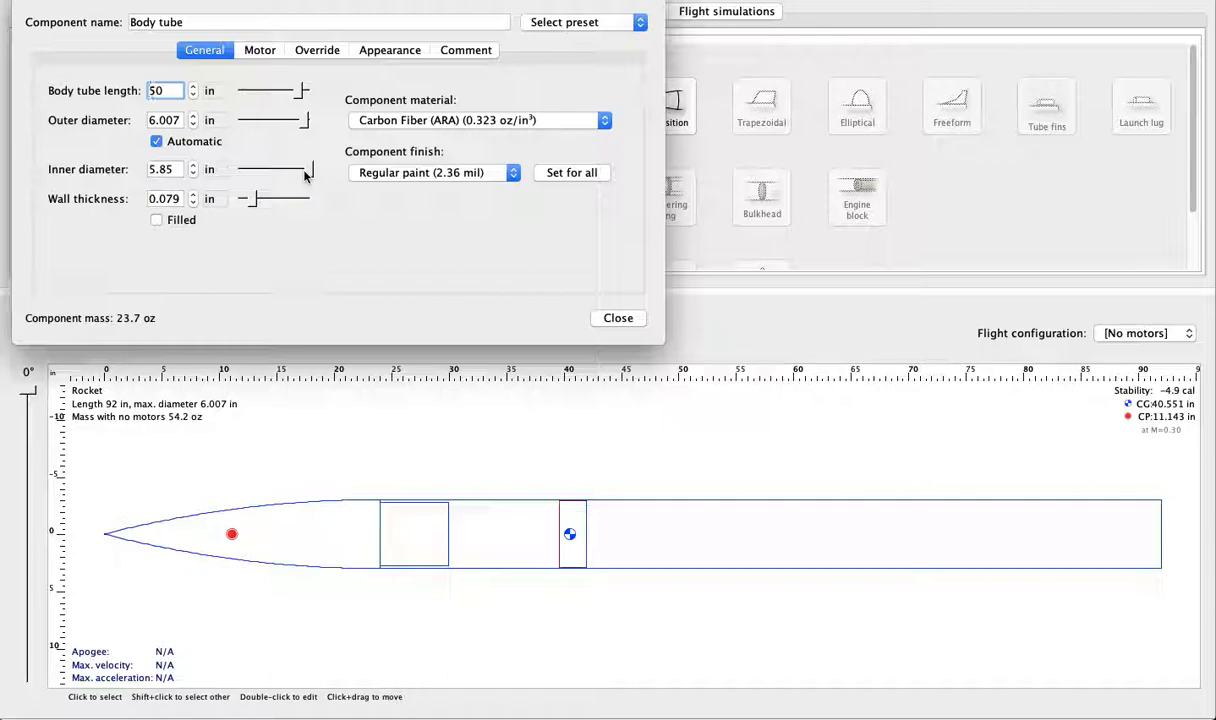
text(47)
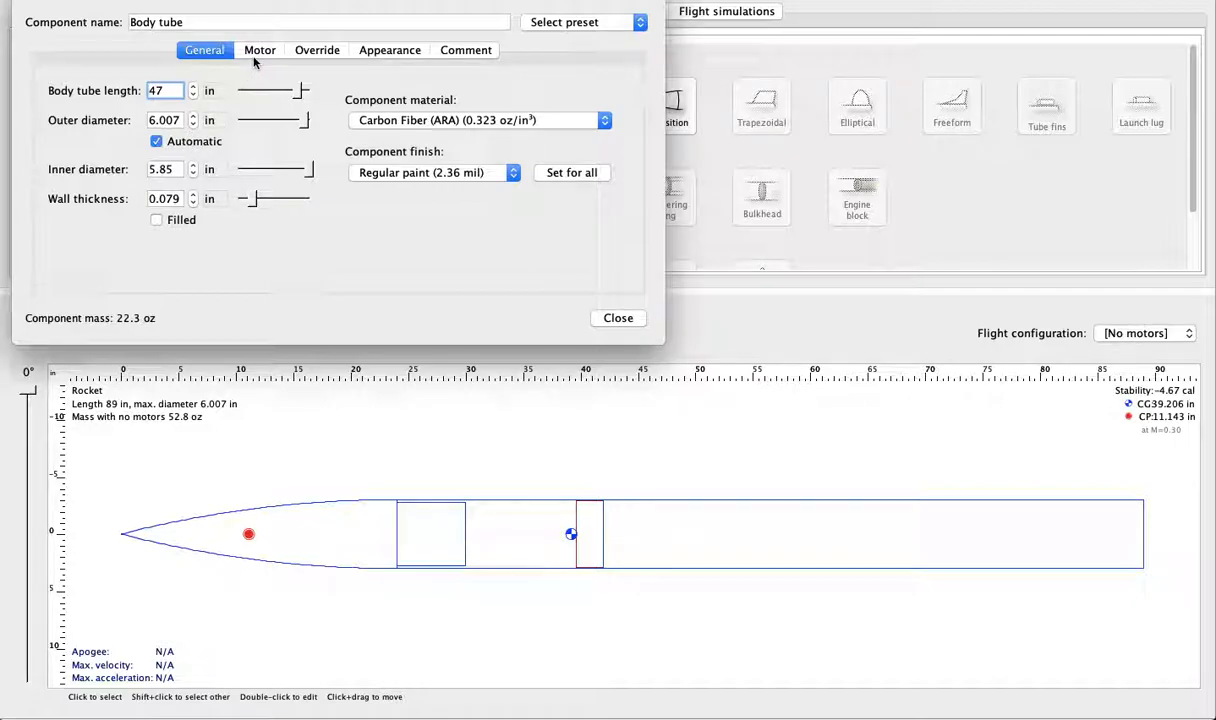
click(619, 318)
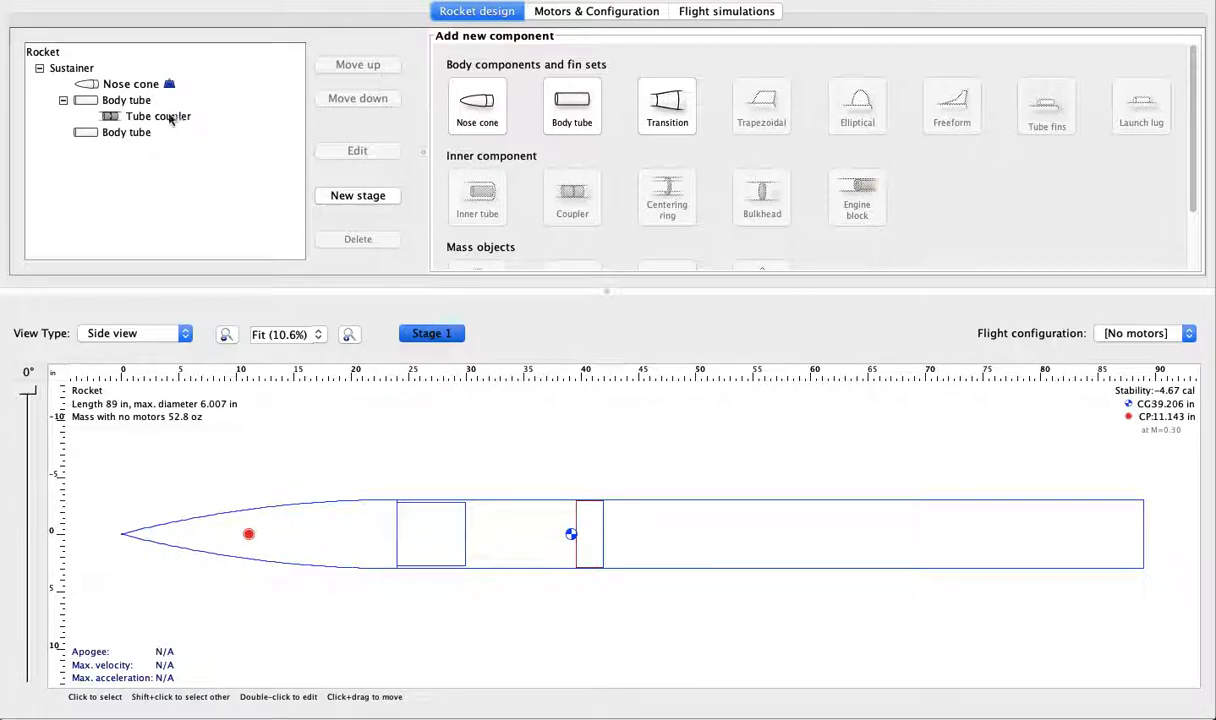
- Set the material of the tube coupler inside the forward body tube to Fiberglass (1.07 oz/in³)
click(162, 114)
click(341, 150)
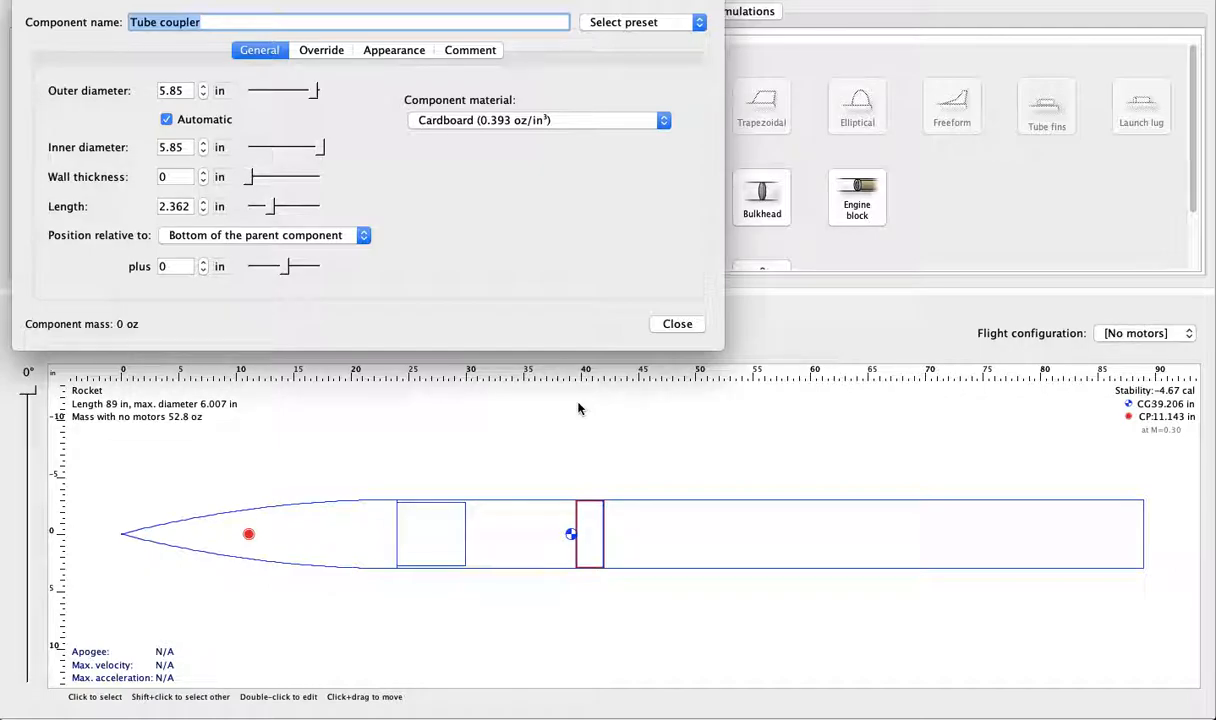
click(570, 120)
scroll(545, 197, up, 2)
scroll(545, 197, down, 2)
click(546, 212)
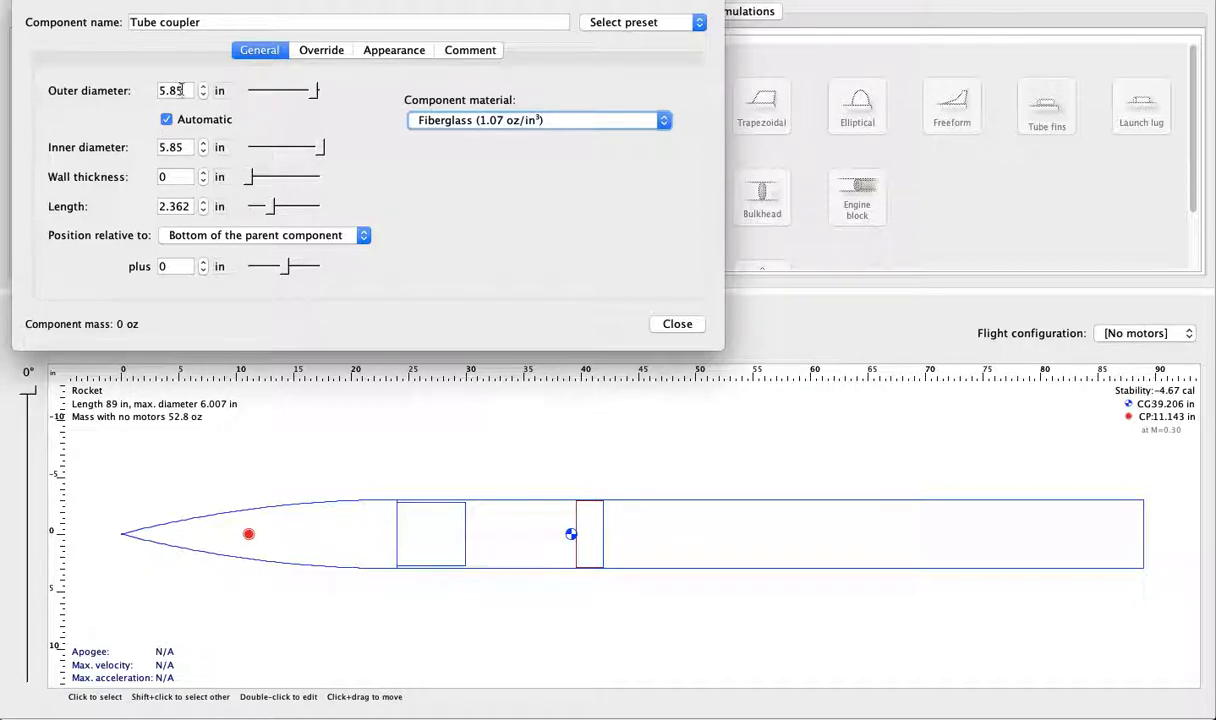
- Set the tube coupler's wall thickness to 0.2 in
double_click(186, 150)
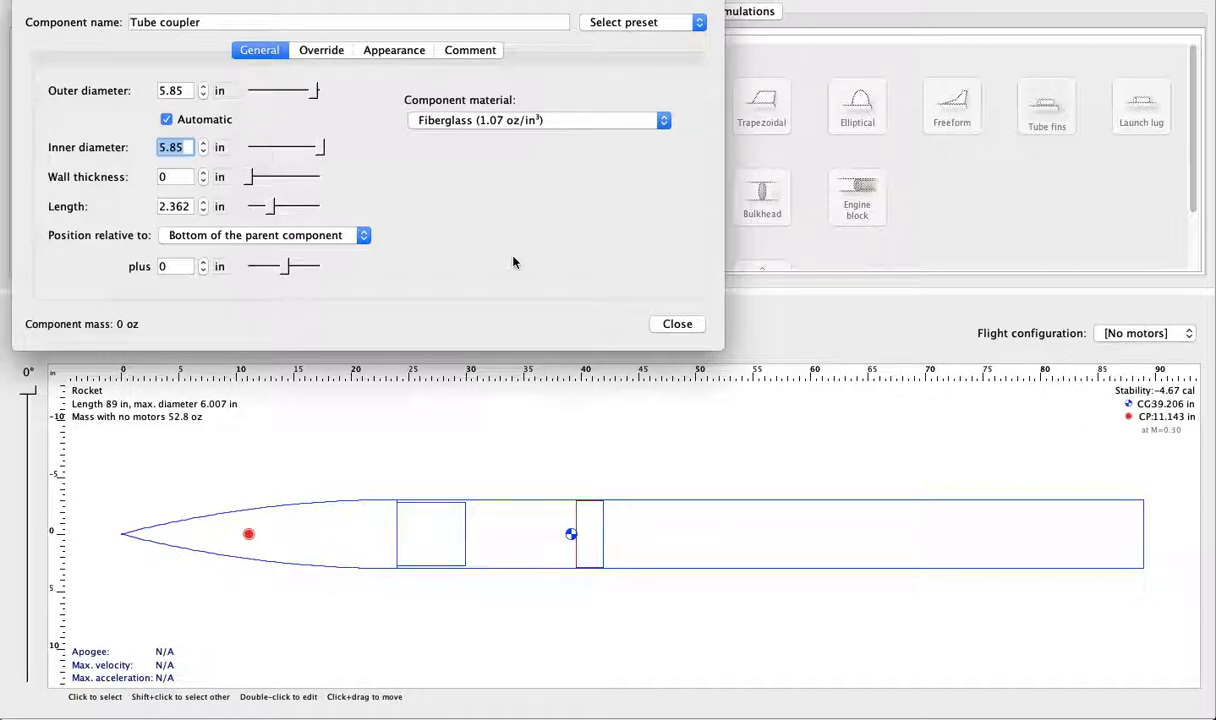
click(176, 177)
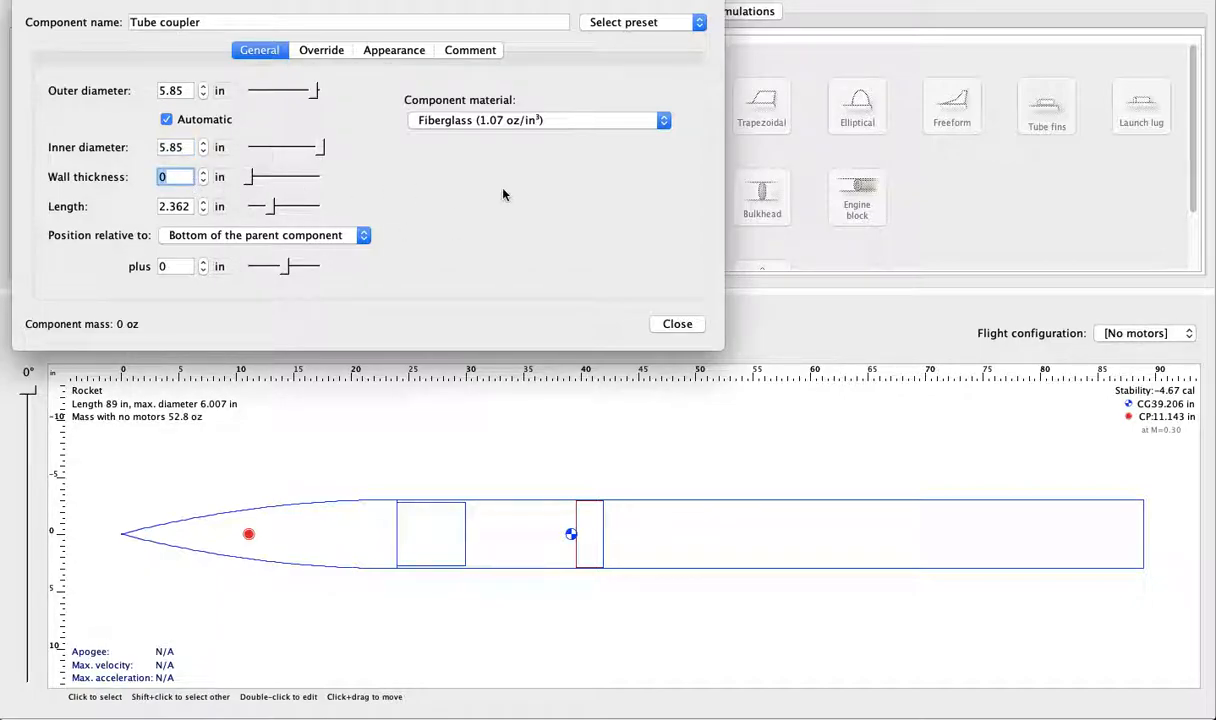
text(0.2)
key(Return)
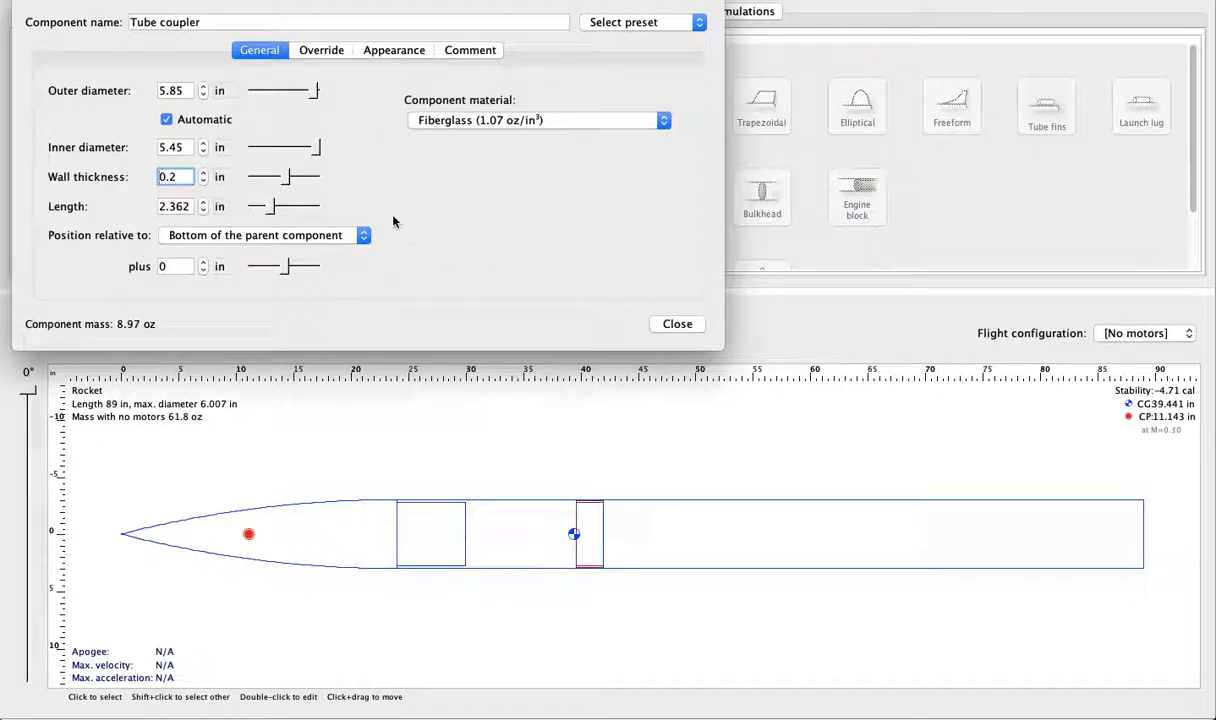
click(165, 147)
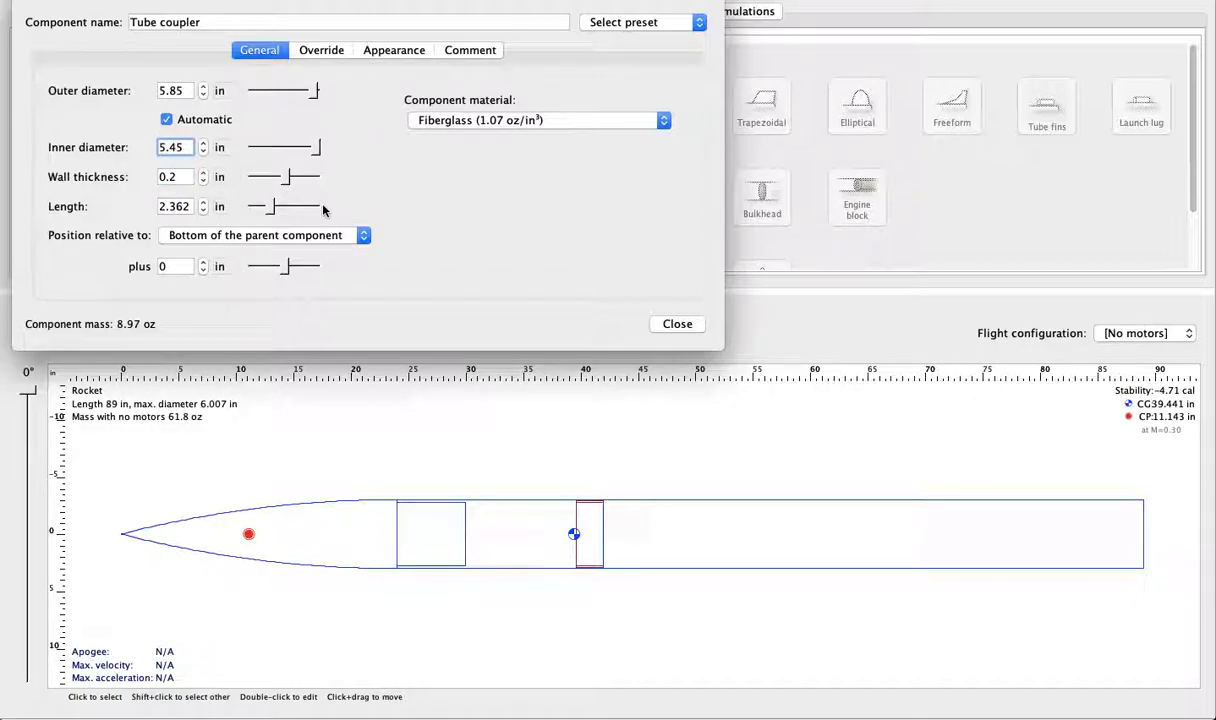
- Set the tube coupler's length to 12 in
double_click(176, 206)
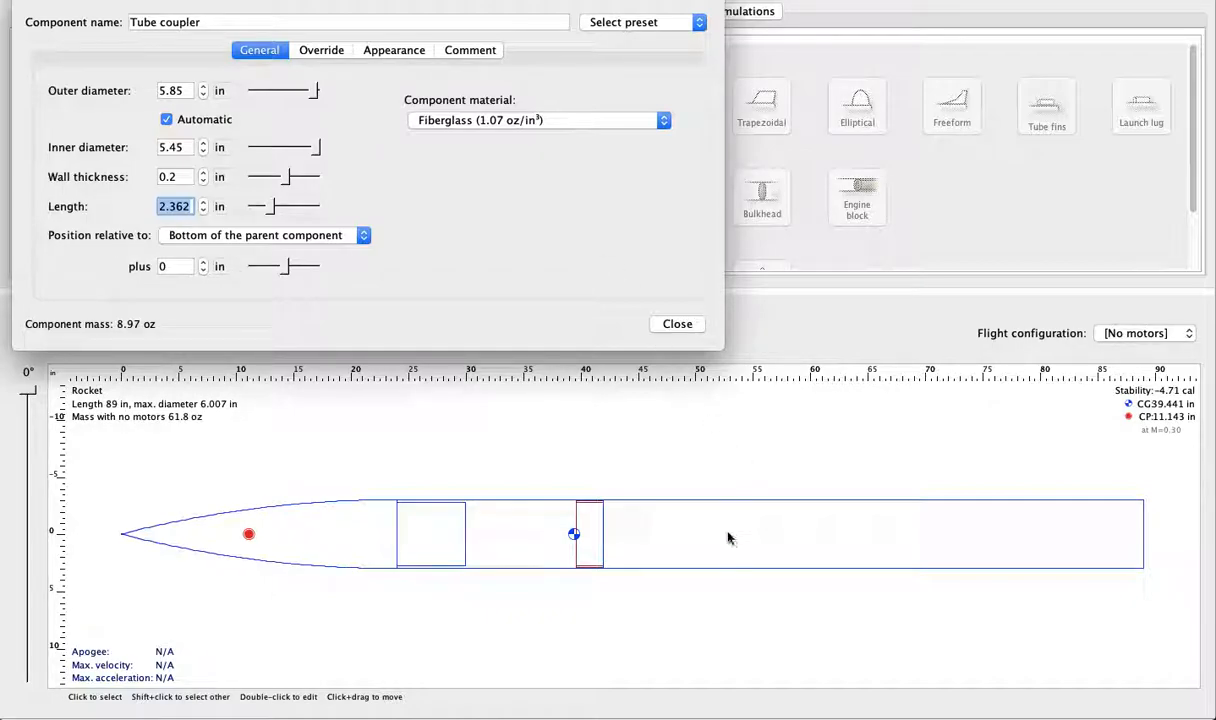
text(12)
key(Return)
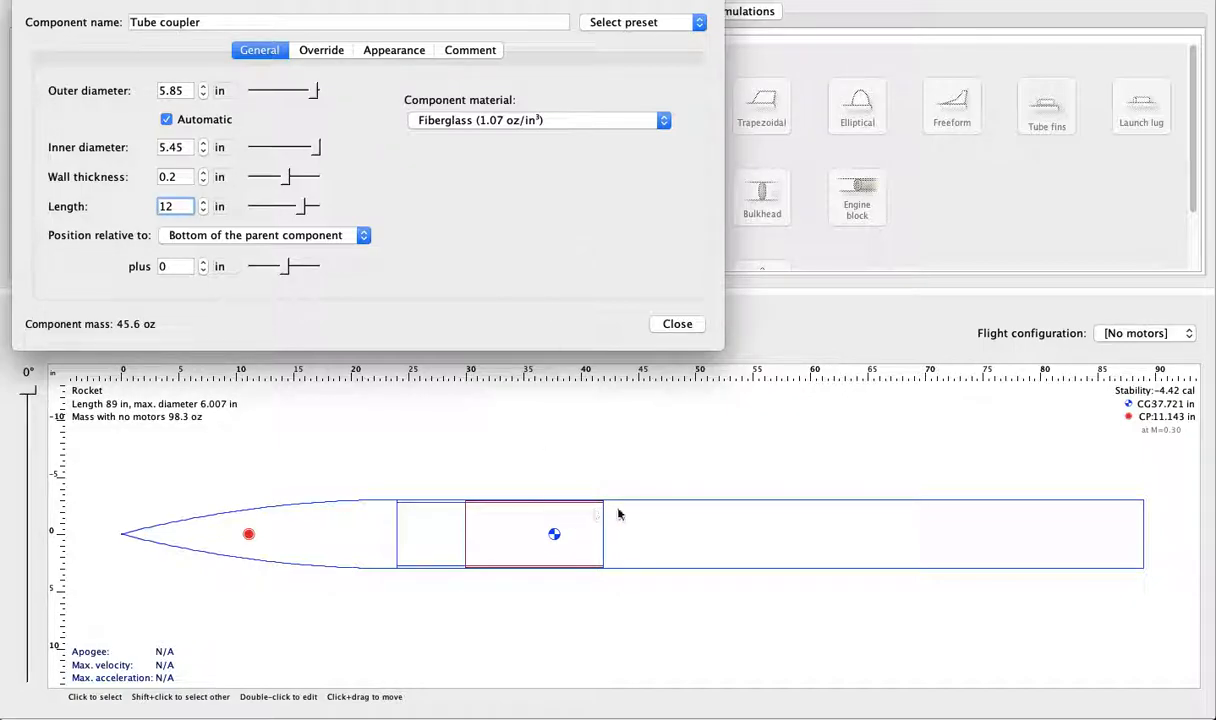
- Offset the tube coupler by 6 in from the bottom of its parent body tube and close its settings
click(204, 263)
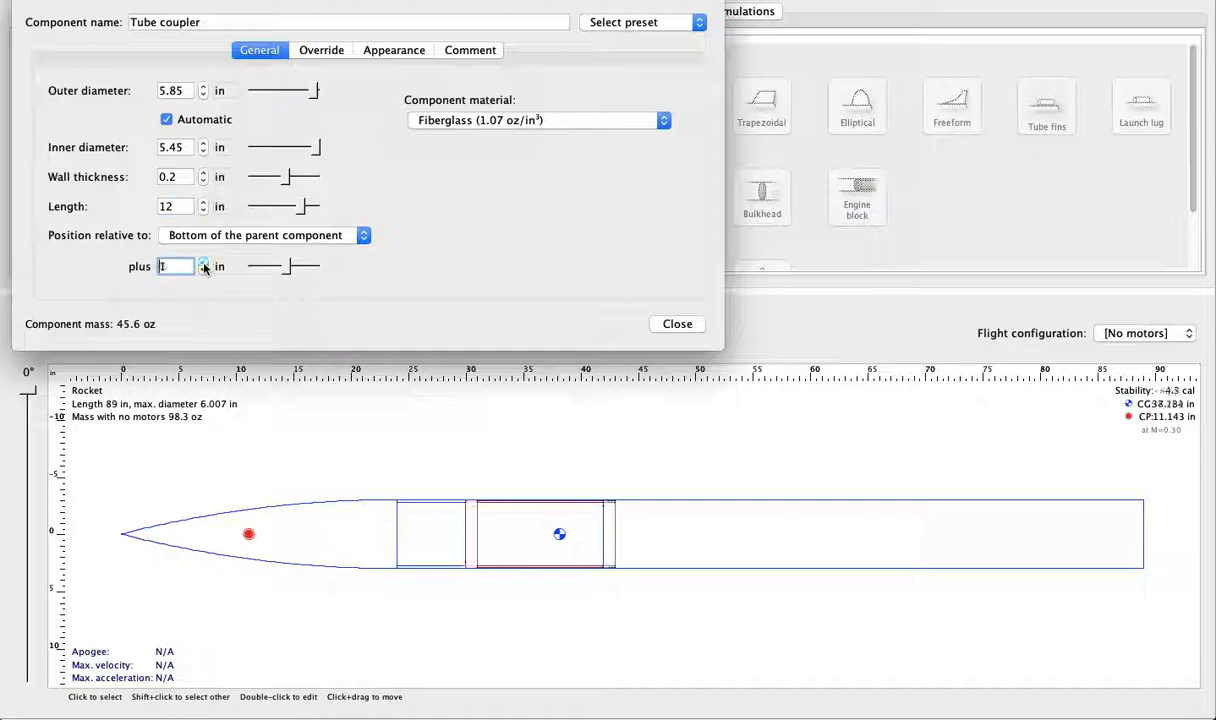
click(204, 263)
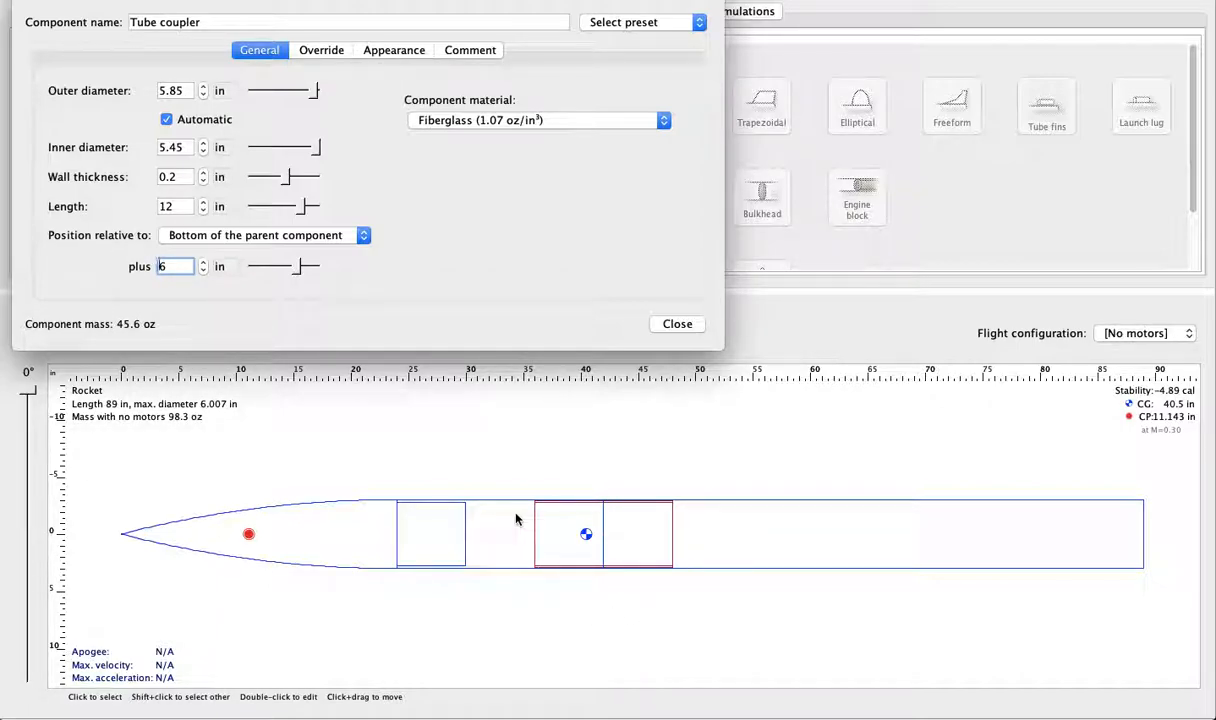
click(665, 322)
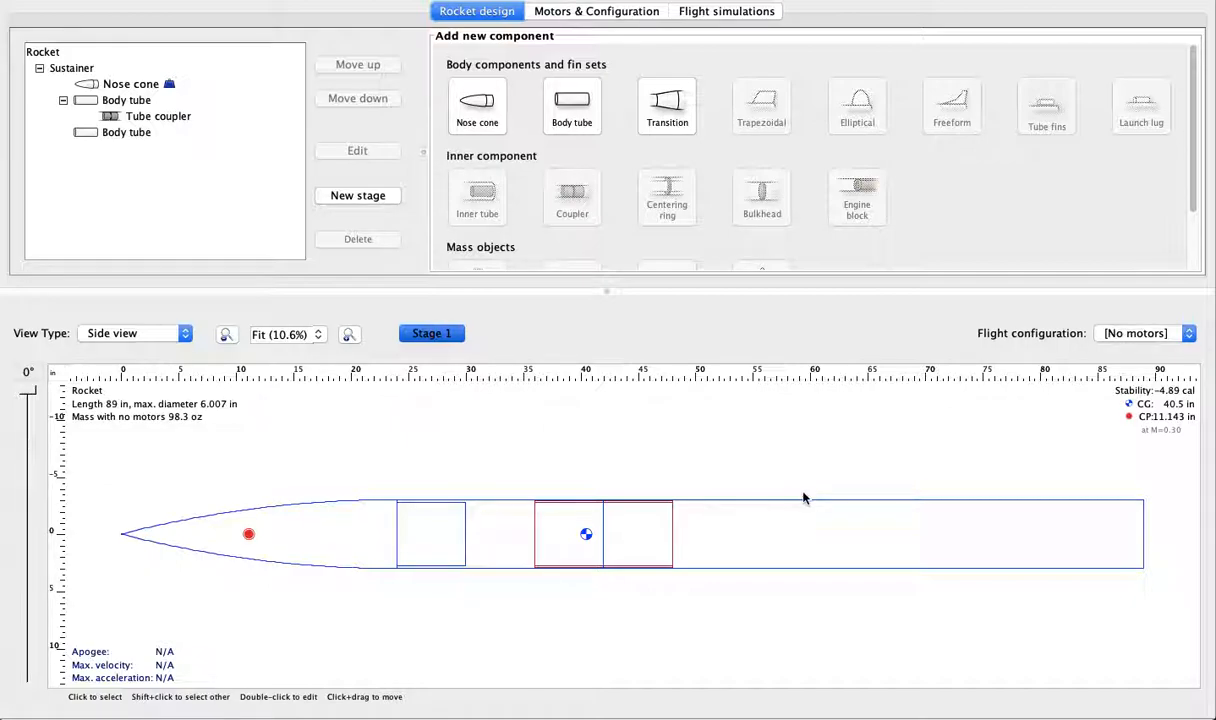
- Add a trapezoidal fin set to the aft body tube
click(775, 522)
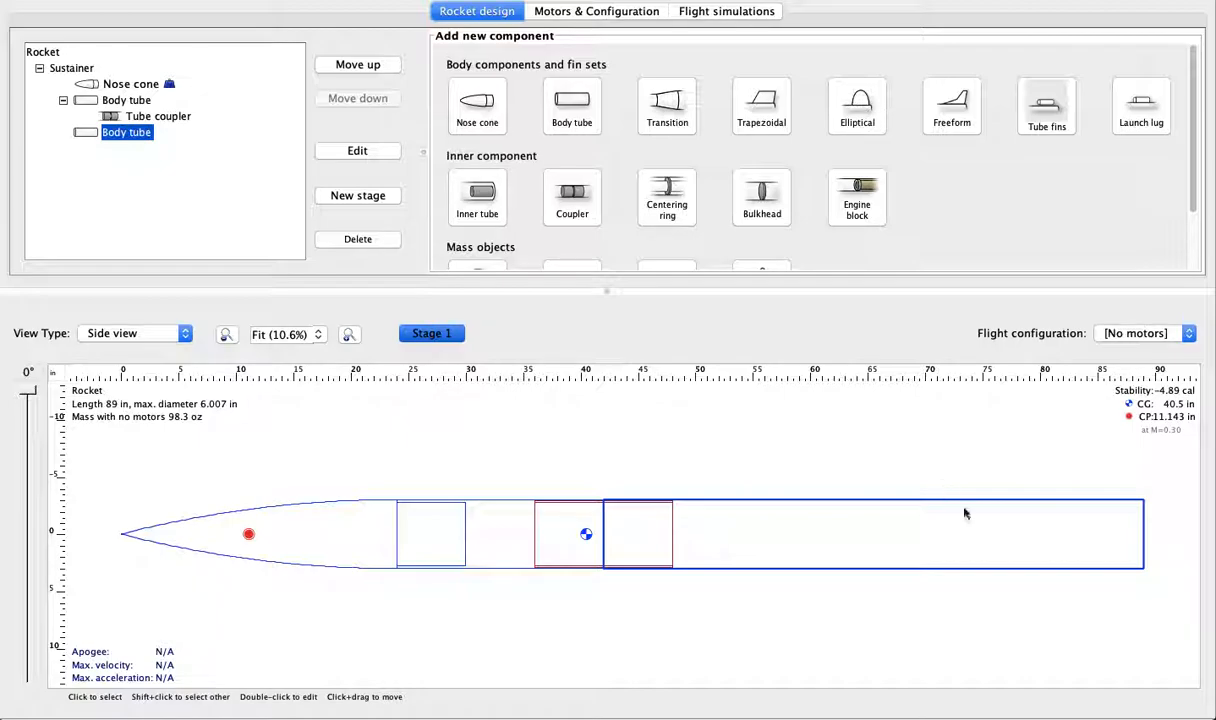
scroll(790, 245, down, 2)
scroll(779, 215, up, 2)
click(761, 115)
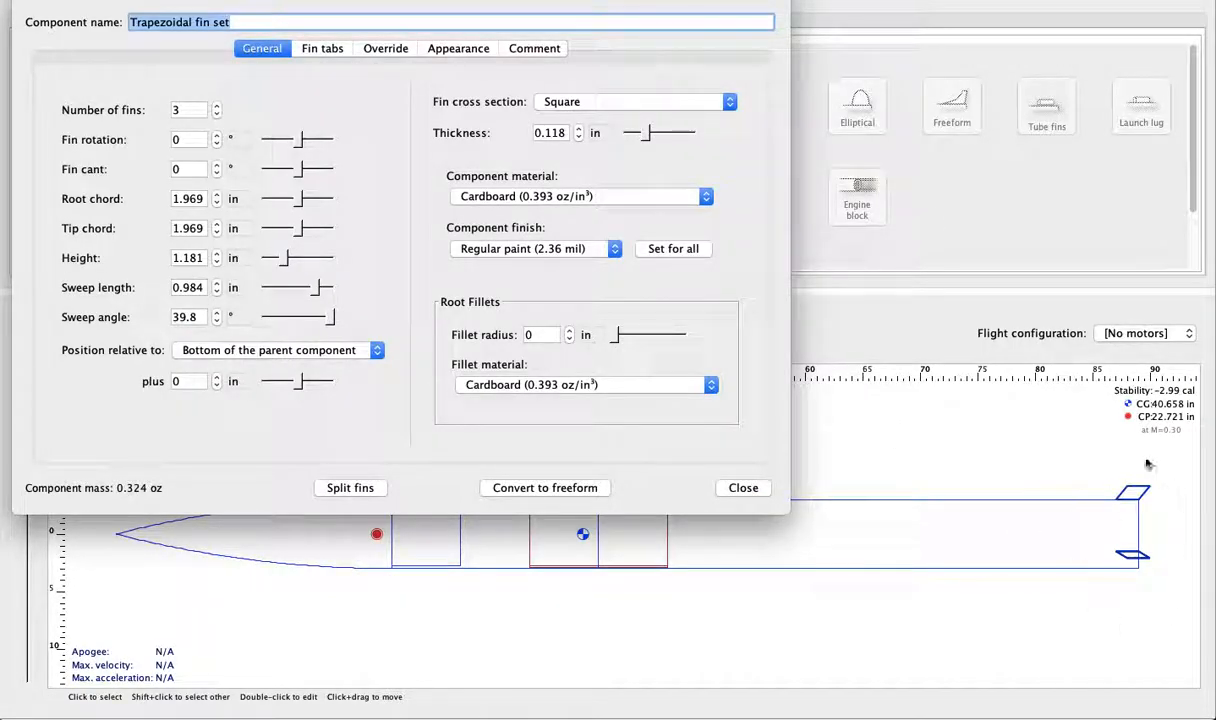
- Try a fin rotation of 12° on the trapezoidal fin set, returning it to 0°
click(217, 135)
click(217, 135)
click(217, 135)
click(217, 135)
click(217, 135)
click(217, 135)
click(217, 135)
click(217, 135)
click(217, 135)
click(217, 135)
click(217, 135)
click(217, 135)
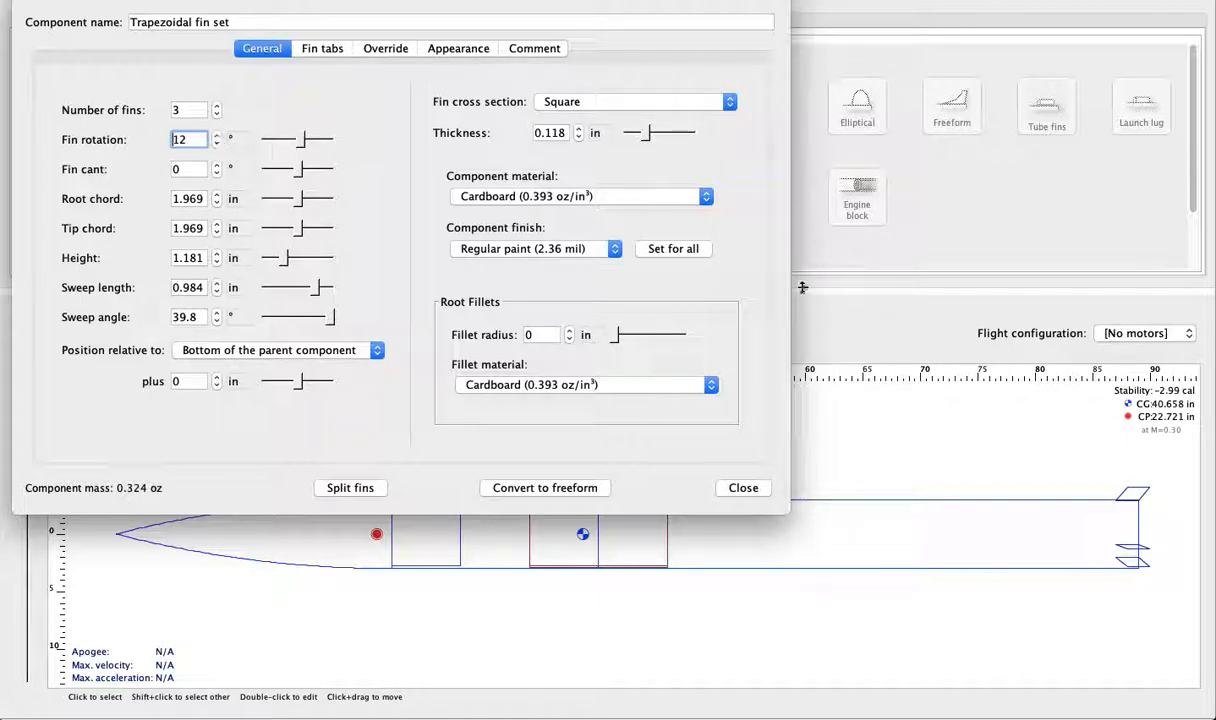
click(217, 144)
click(217, 144)
click(217, 144)
click(217, 144)
click(217, 144)
click(217, 144)
click(217, 144)
click(217, 144)
click(217, 144)
click(217, 144)
click(217, 144)
click(217, 144)
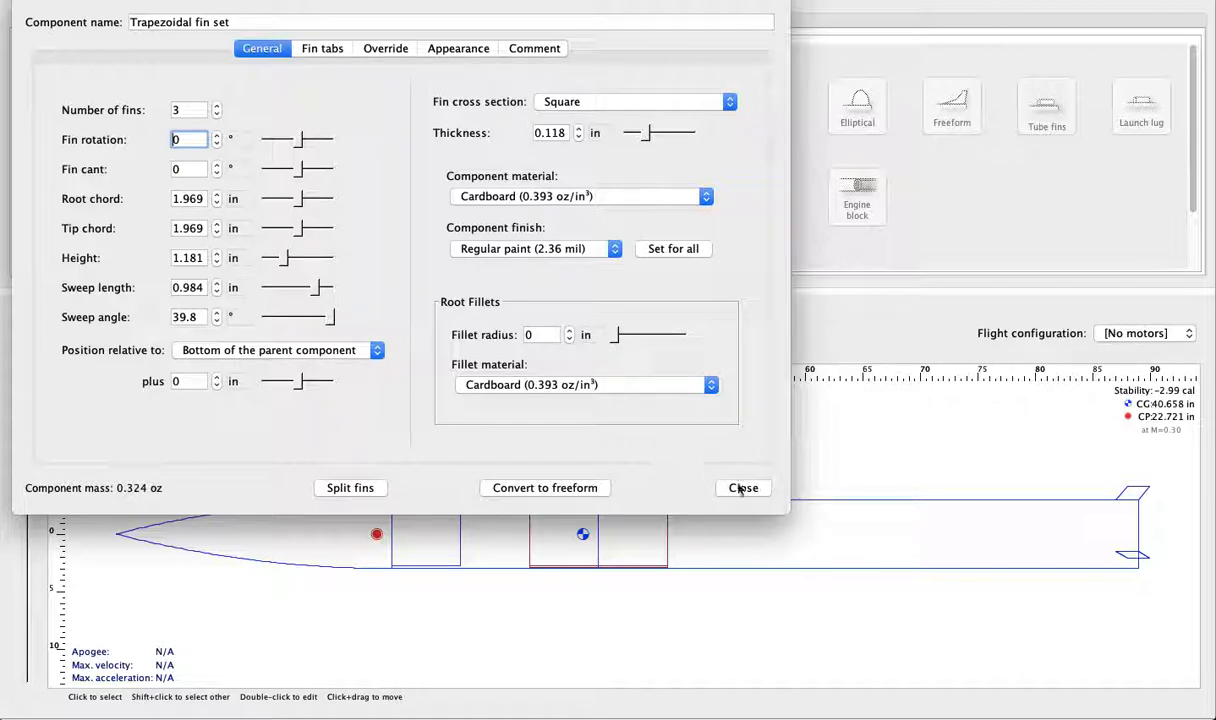
- Try a fin cant of 13° on the trapezoidal fin set, close its settings and show the rocket from the back
click(217, 165)
click(217, 165)
click(217, 165)
click(217, 165)
click(217, 165)
click(217, 165)
click(217, 165)
click(217, 165)
click(217, 165)
click(217, 165)
click(752, 488)
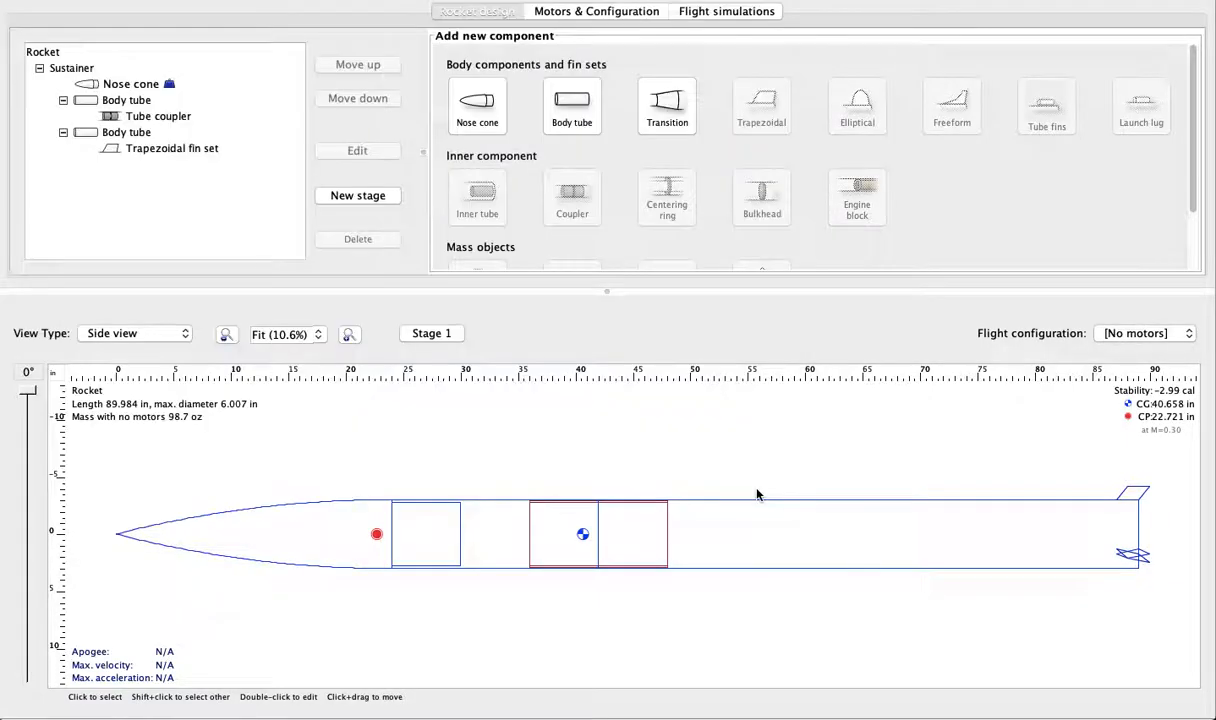
click(182, 333)
click(170, 348)
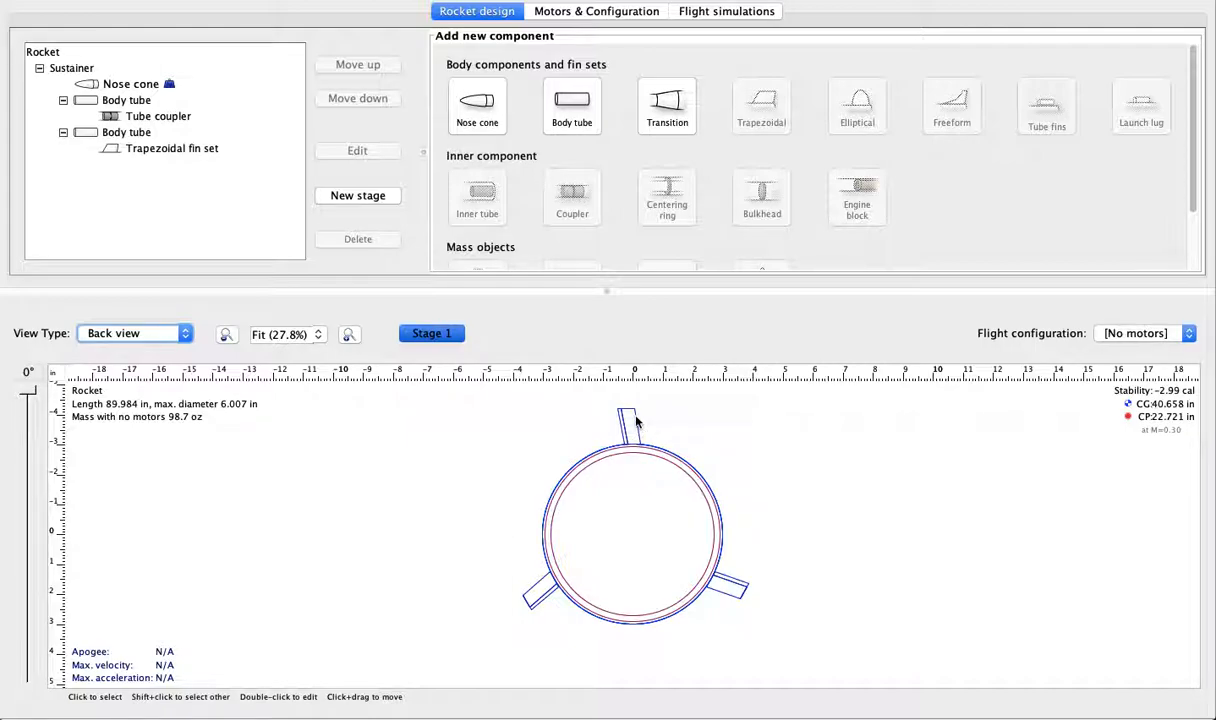
- Reset the trapezoidal fin set's cant to 0°, close its settings and return to the side view
click(186, 148)
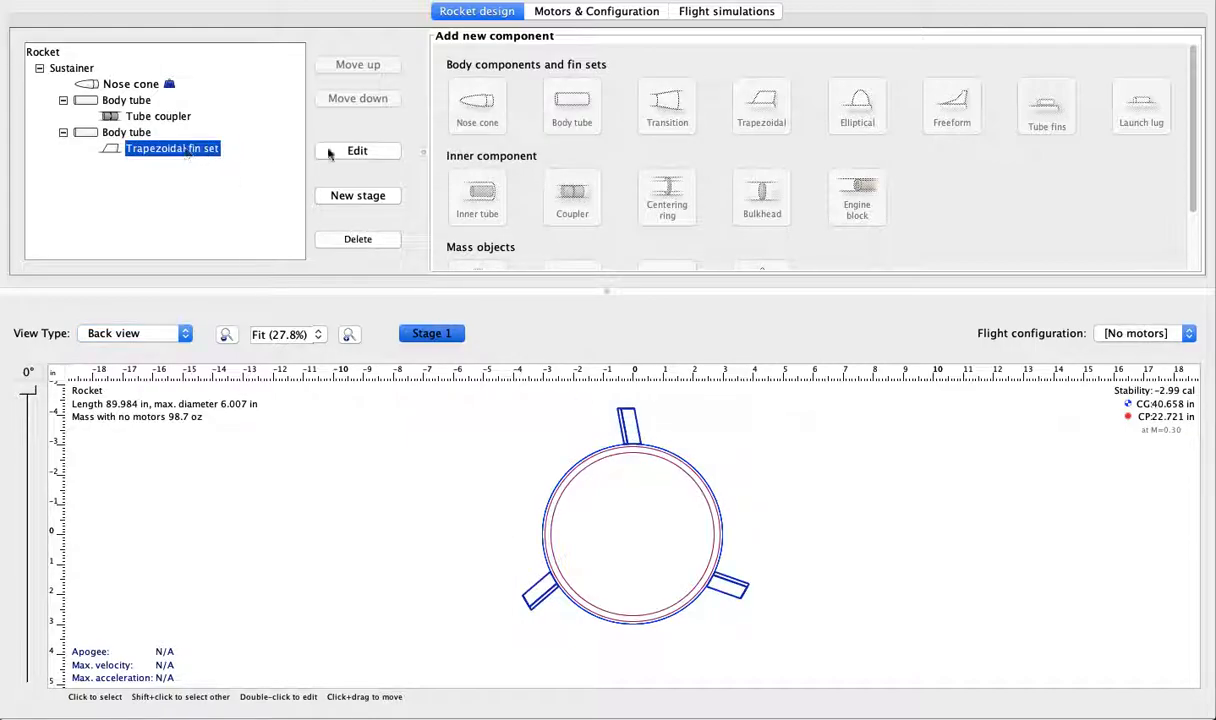
click(362, 150)
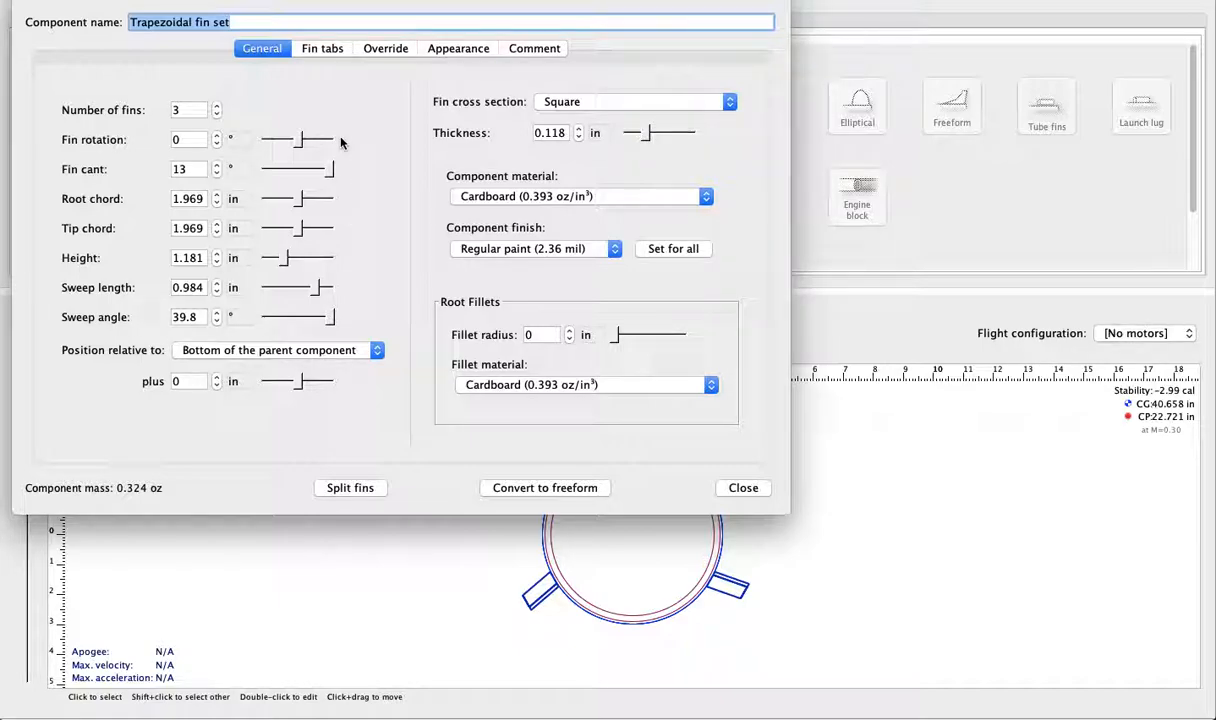
double_click(180, 169)
text(0)
key(Return)
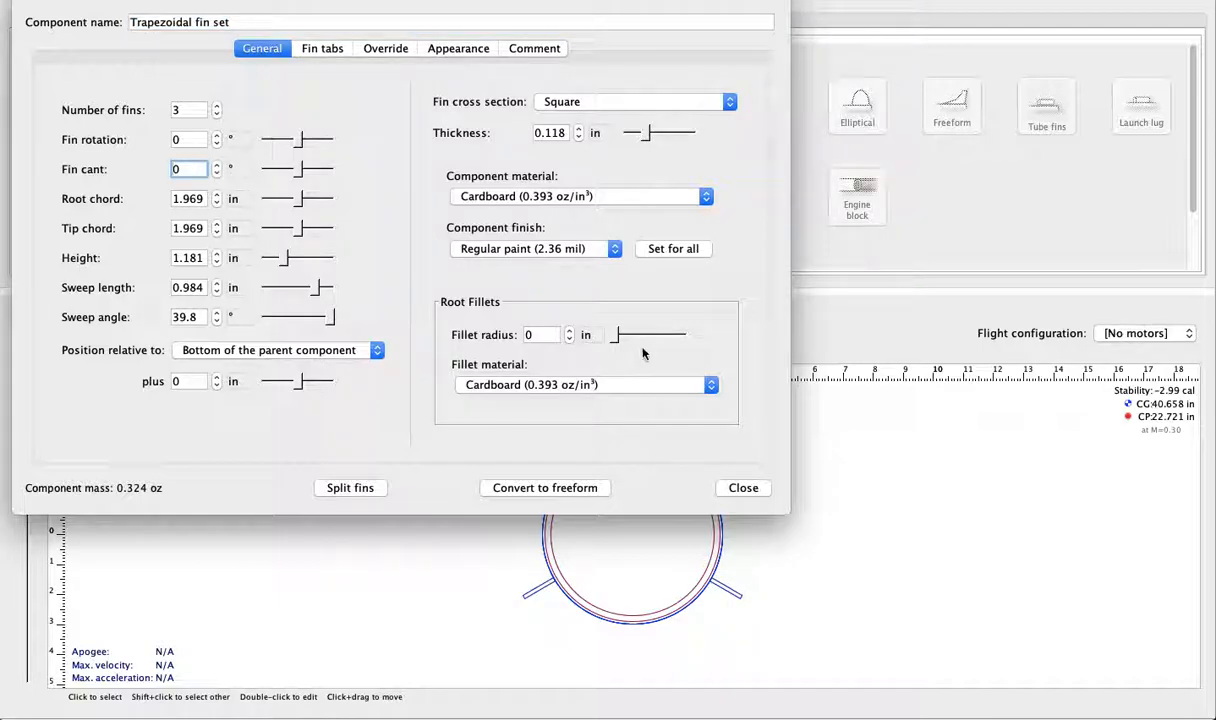
click(765, 489)
click(168, 332)
click(165, 319)
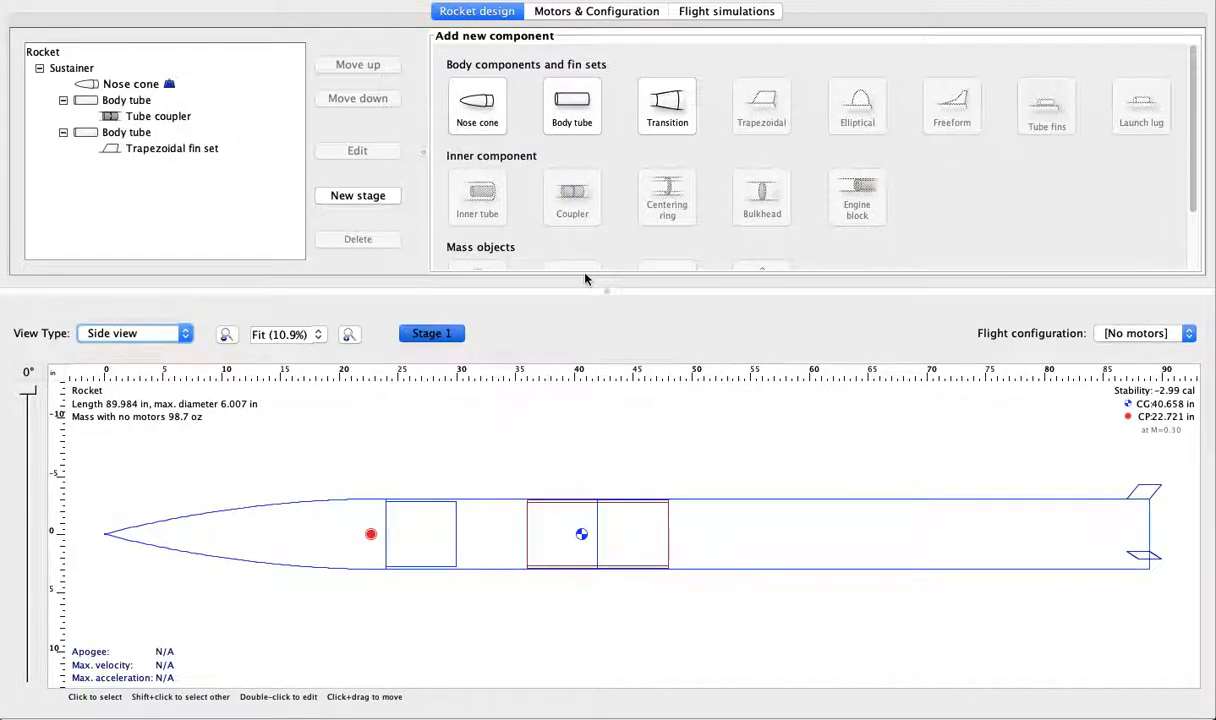
- Edit the trapezoidal fin set to have a root chord of 18 in and a tip chord of 9 in
click(240, 148)
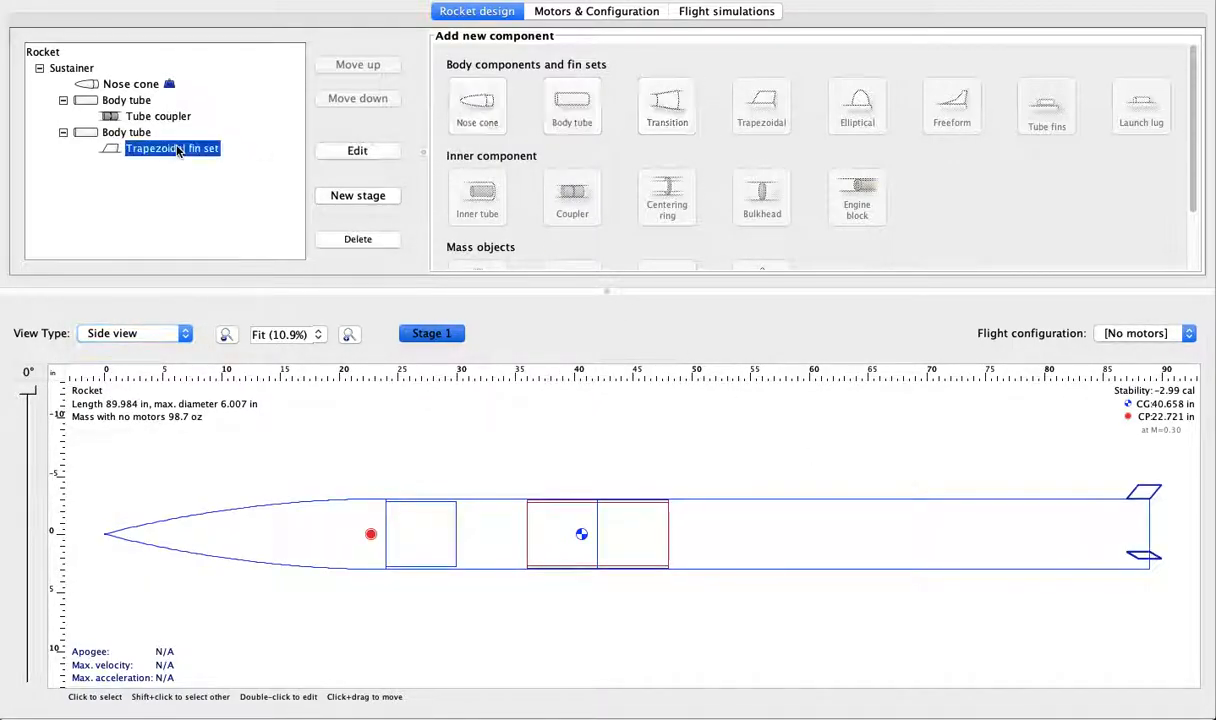
click(380, 153)
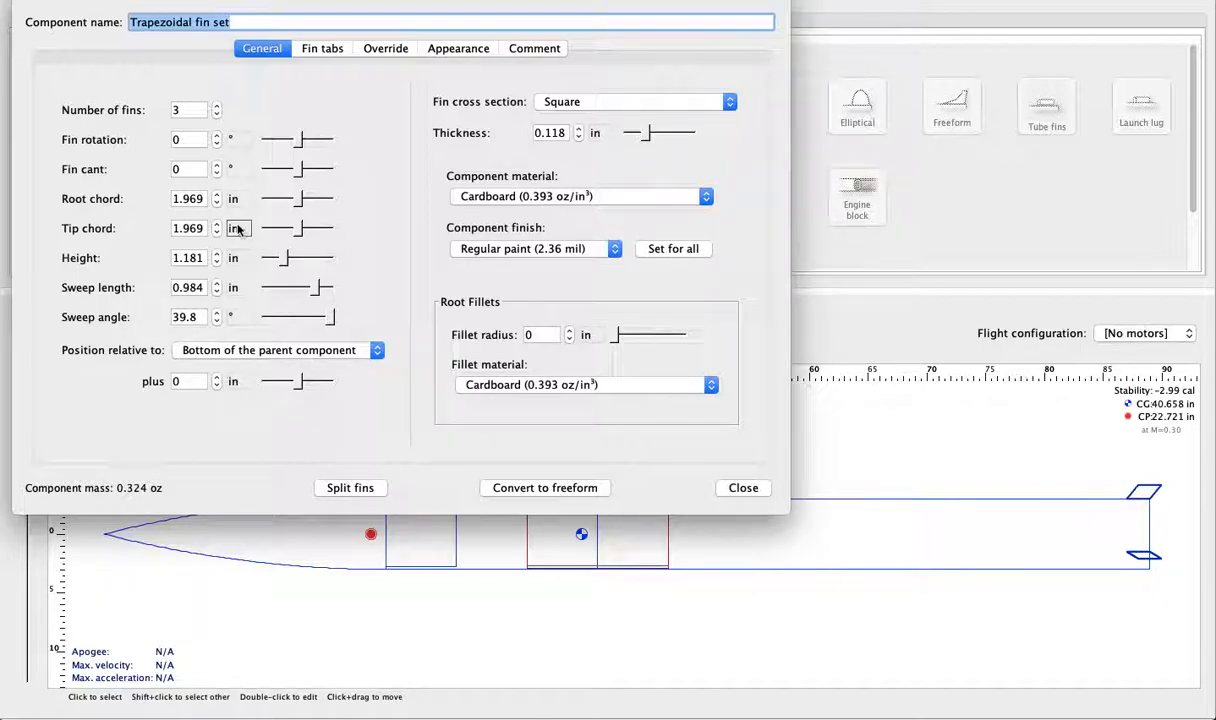
click(193, 198)
double_click(193, 198)
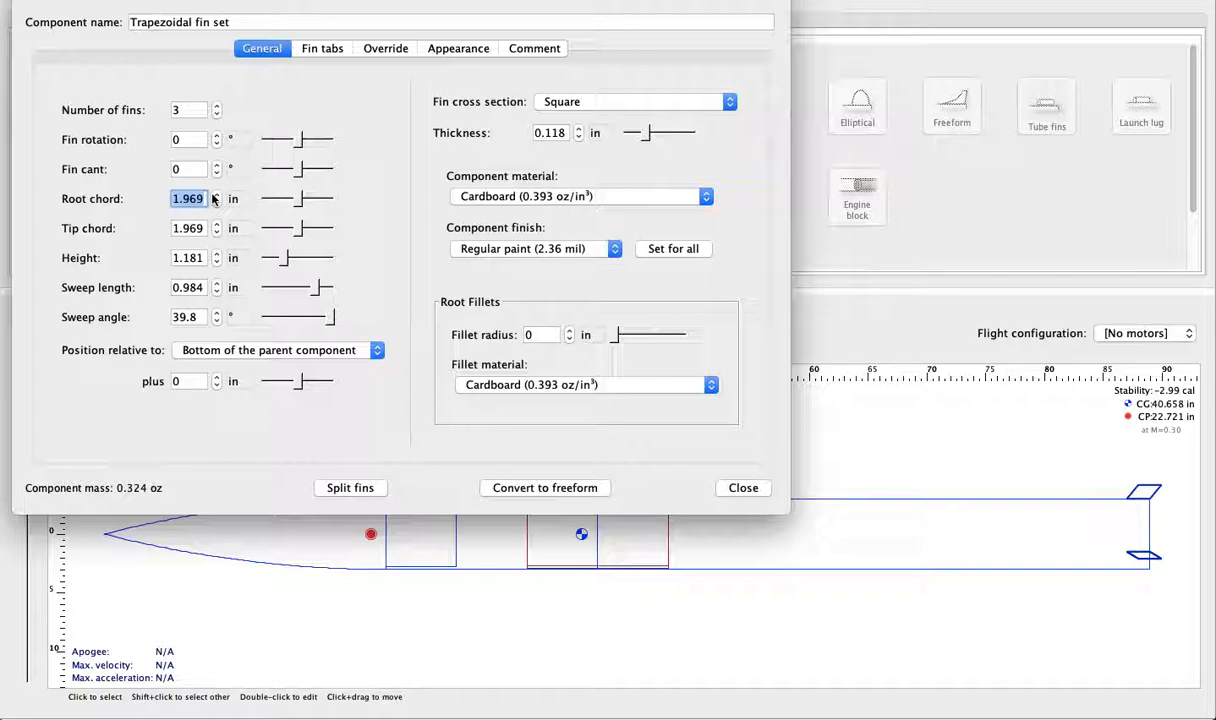
text(18)
key(Return)
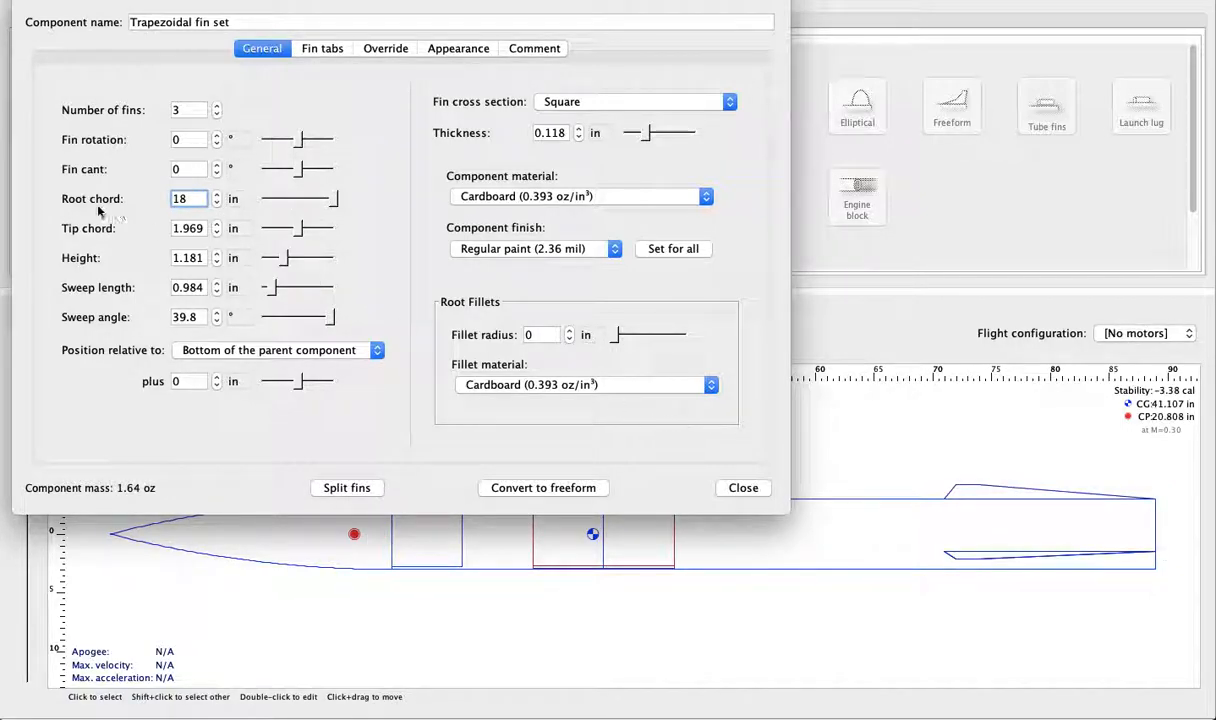
key(Tab)
text(9)
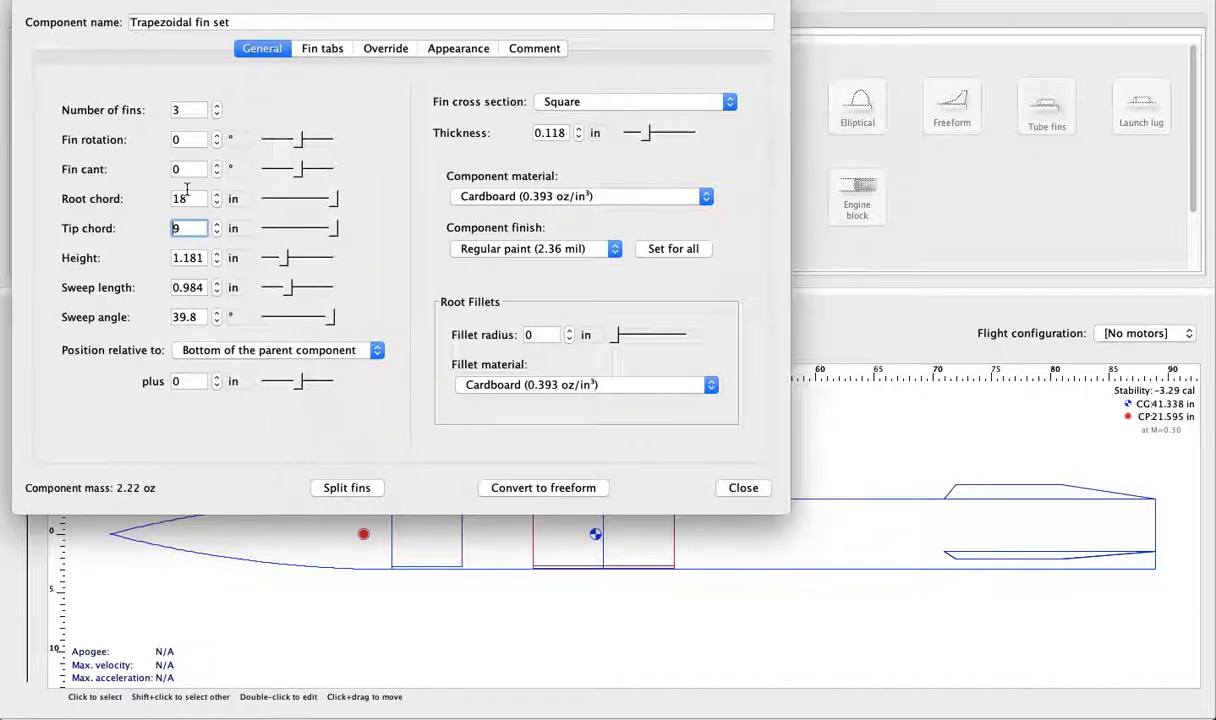
- Set the fins' height to 6 in and their sweep length to 10 in
key(Tab)
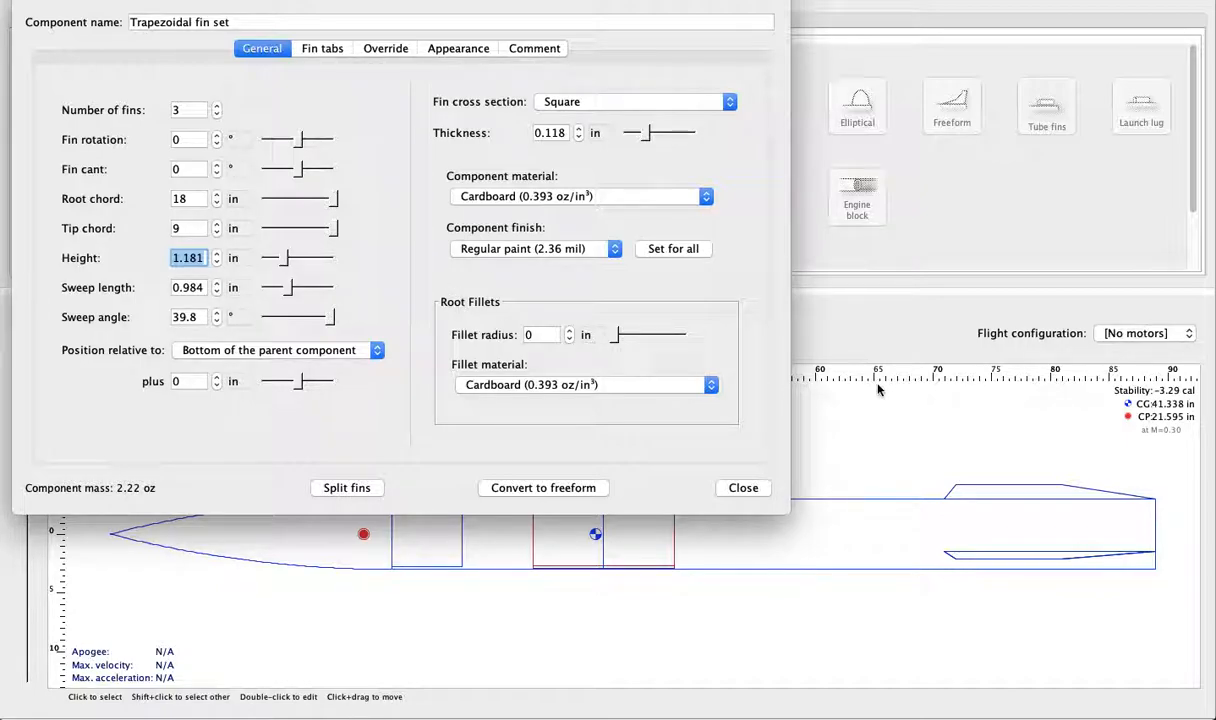
text(6)
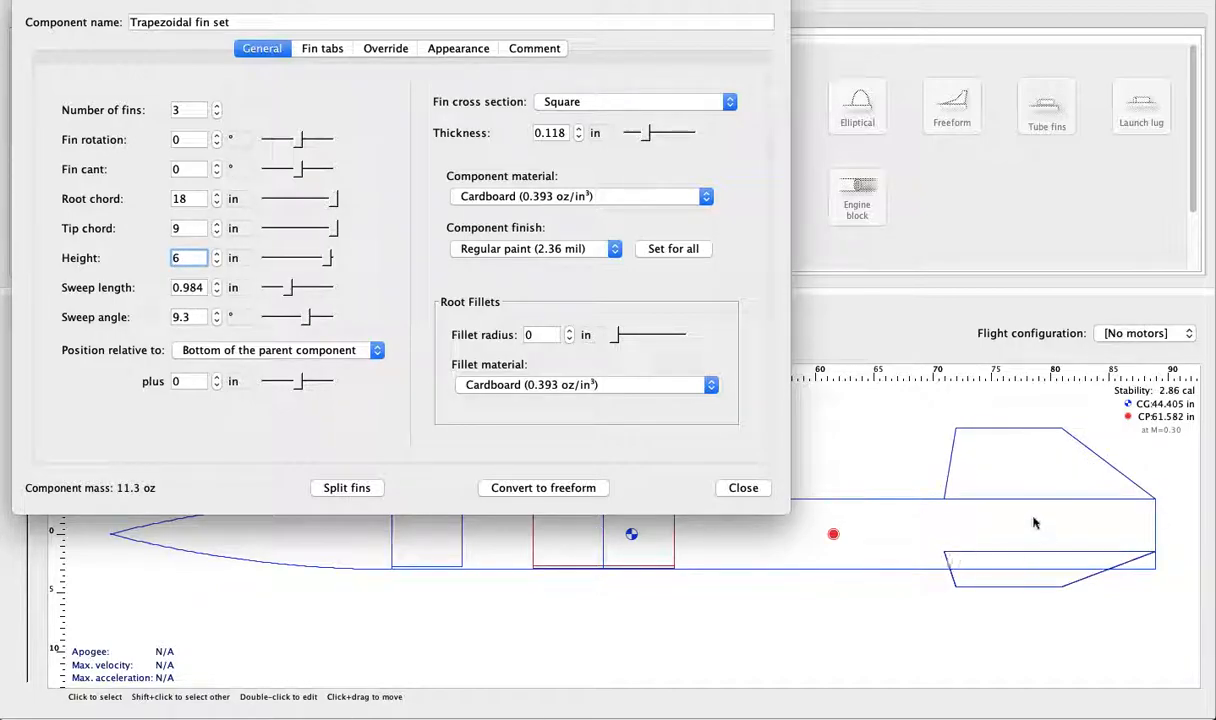
click(199, 287)
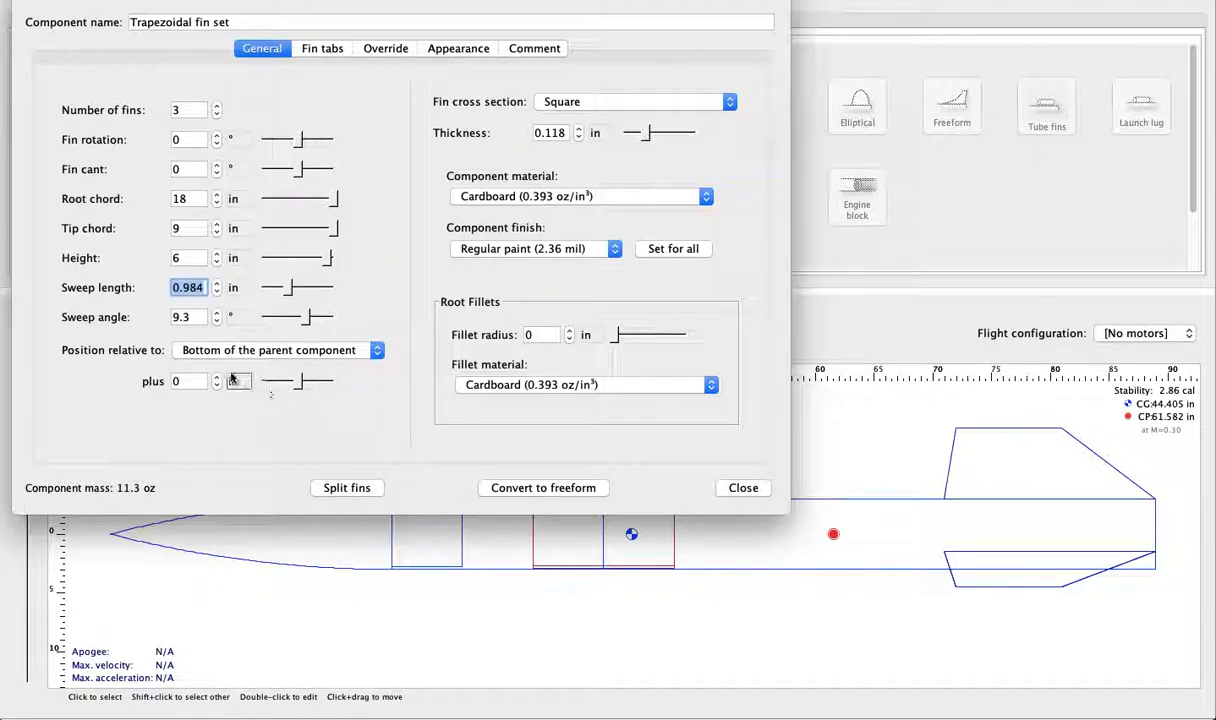
text(10)
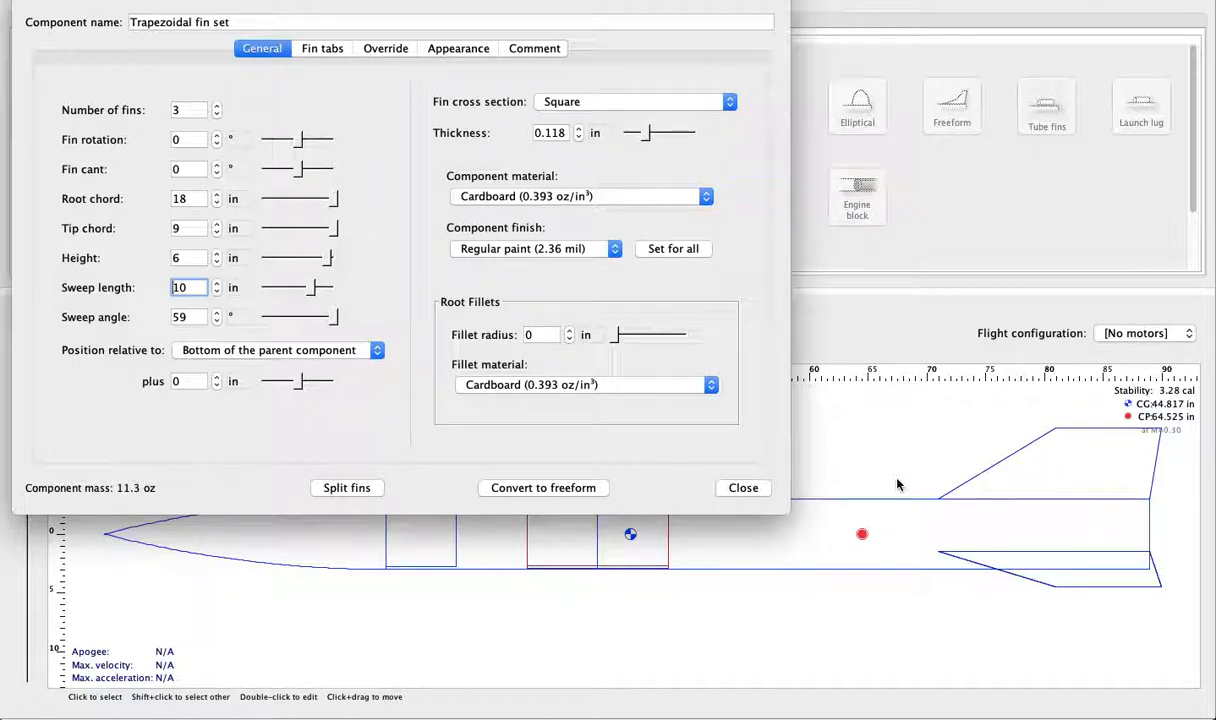
- Change the fin set's component material to Fiberglass (1.07 oz/in³) and close its settings
click(646, 203)
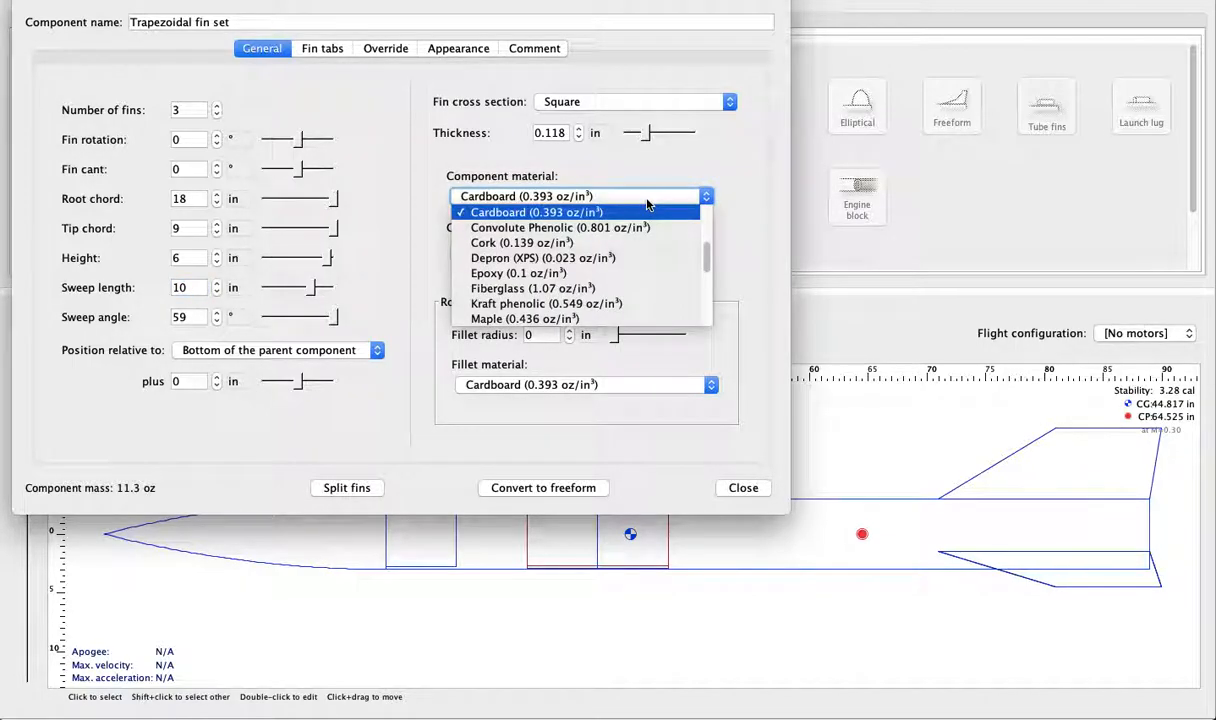
scroll(643, 252, down, 3)
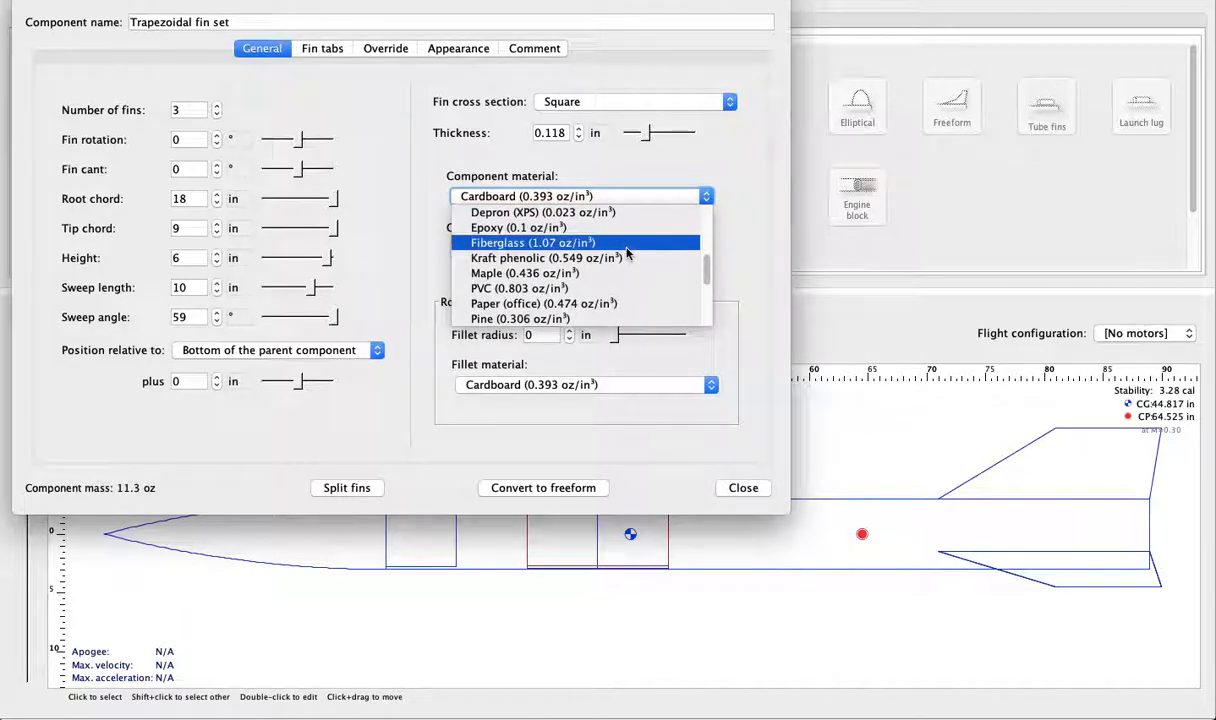
click(598, 242)
click(740, 488)
click(787, 537)
click(536, 539)
click(357, 512)
click(540, 506)
click(940, 462)
click(861, 458)
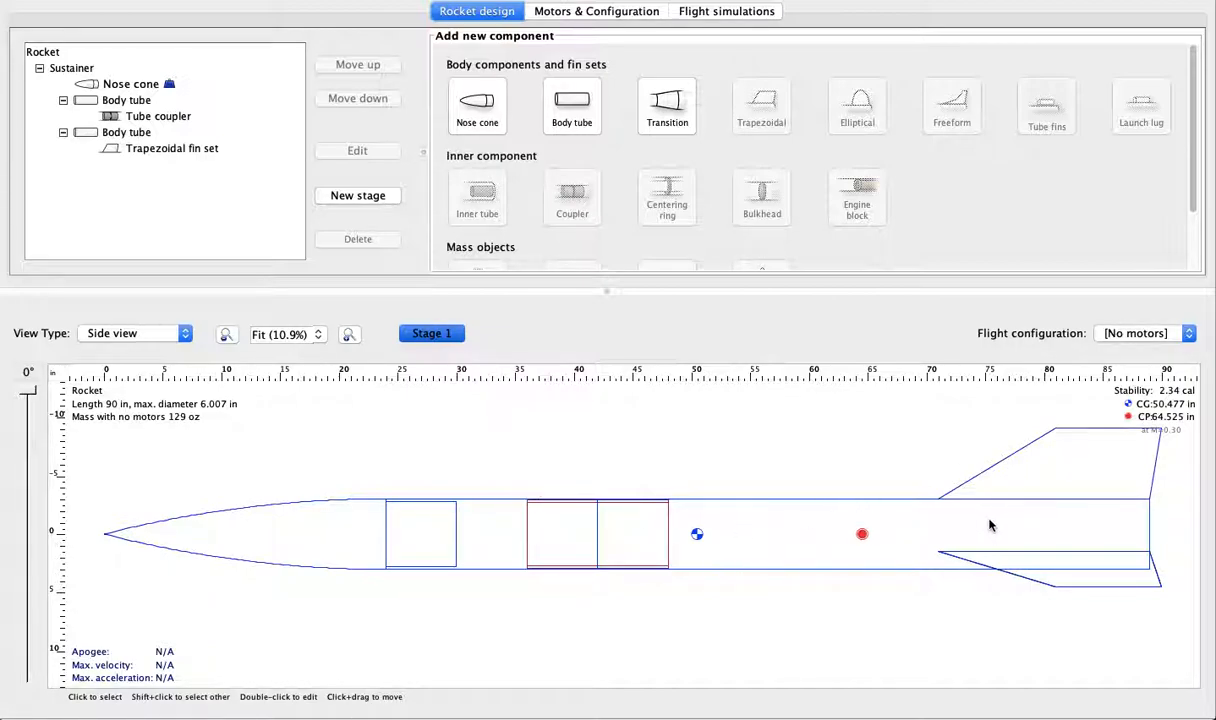
click(1086, 471)
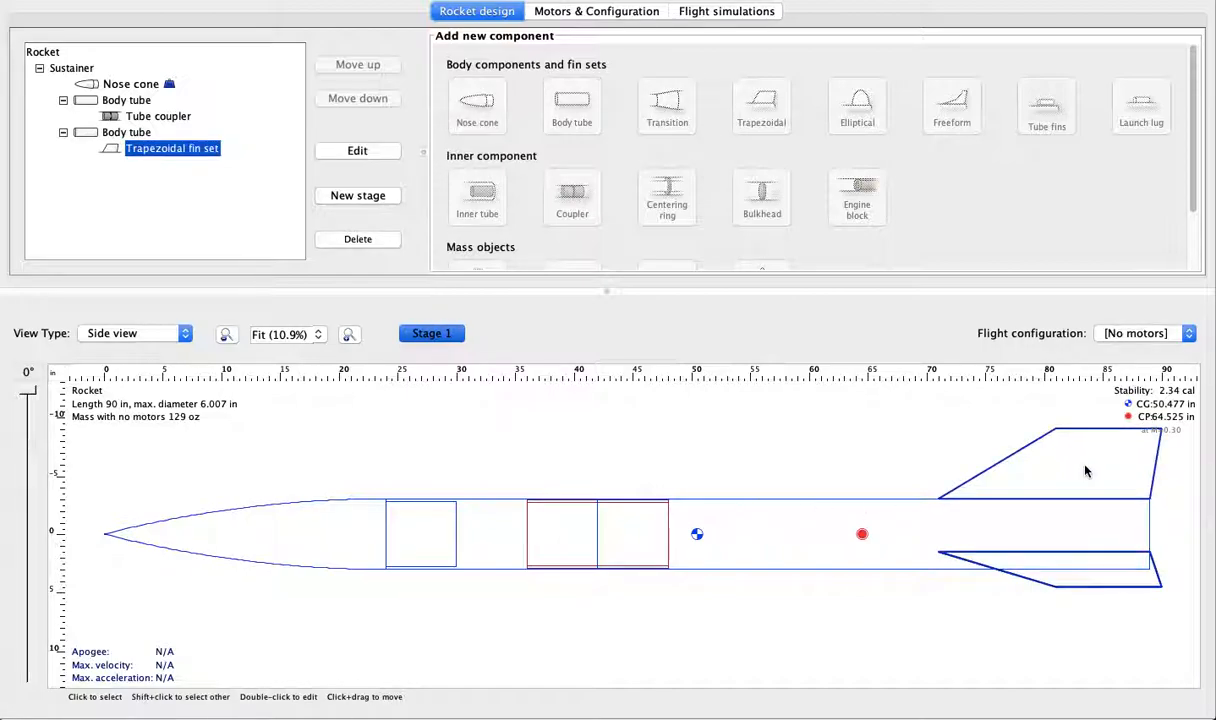
click(425, 516)
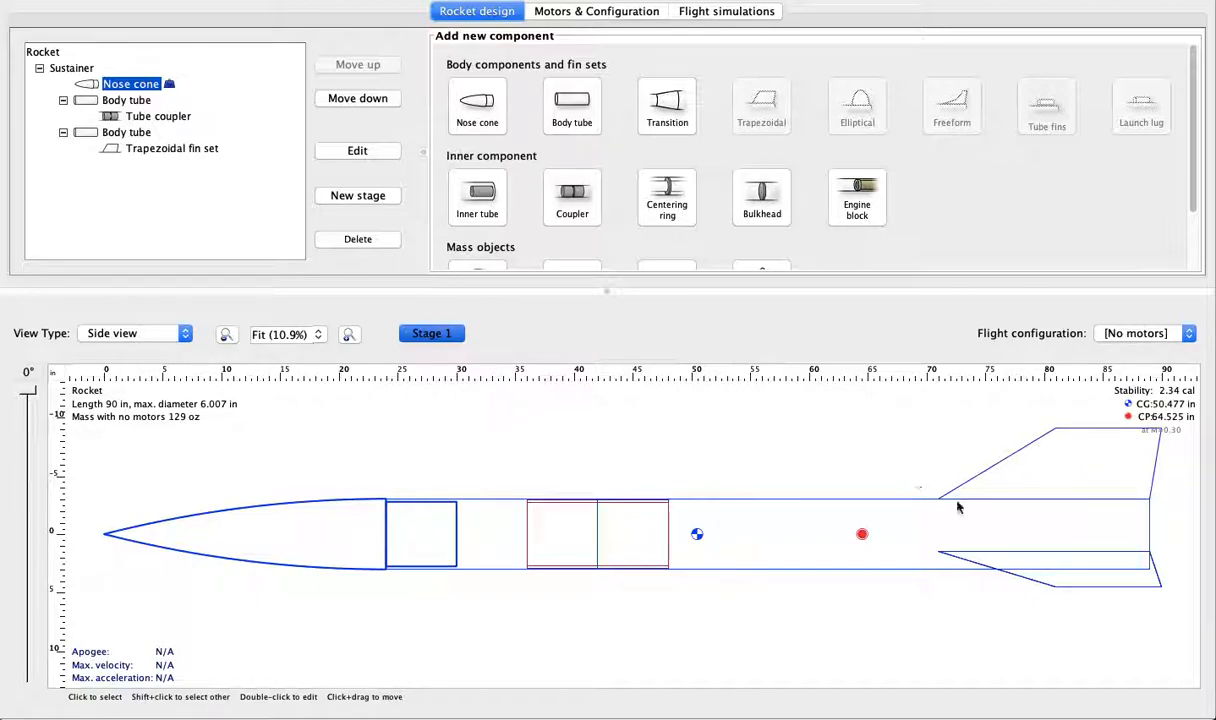
- Add an inner tube to the aft body tube and name it "Motor Case"
click(908, 496)
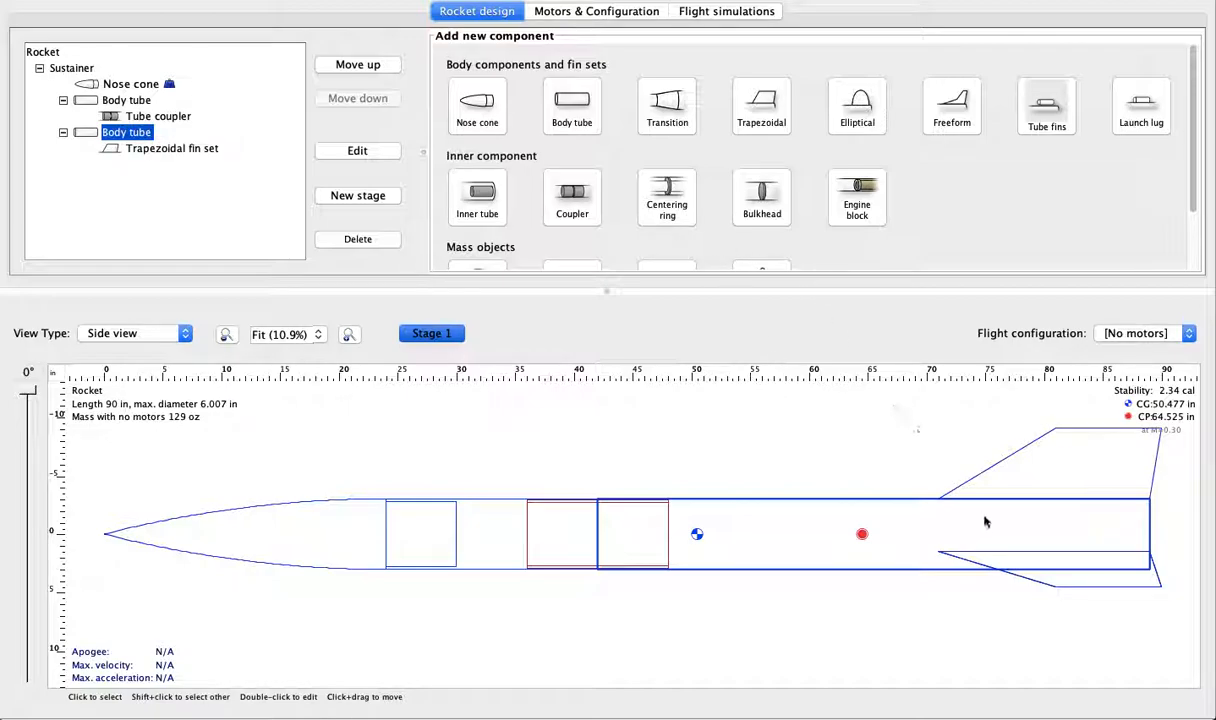
click(800, 470)
click(782, 530)
click(850, 470)
click(869, 519)
click(478, 196)
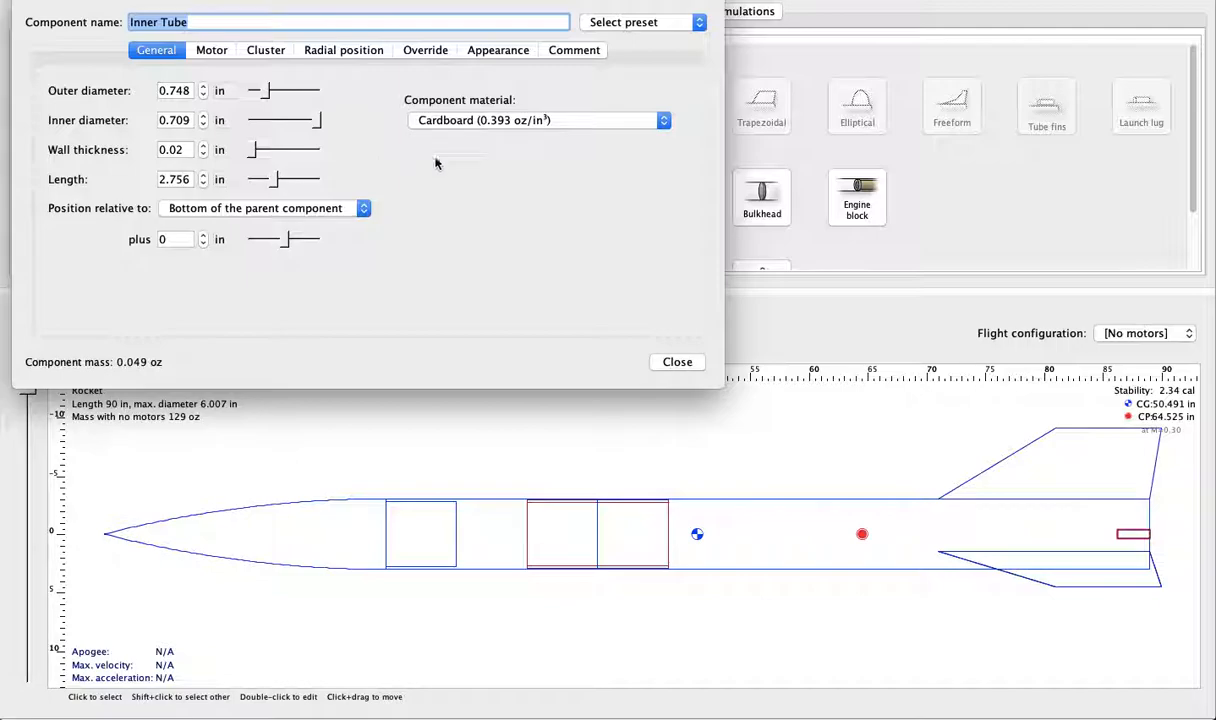
text(Motor Case)
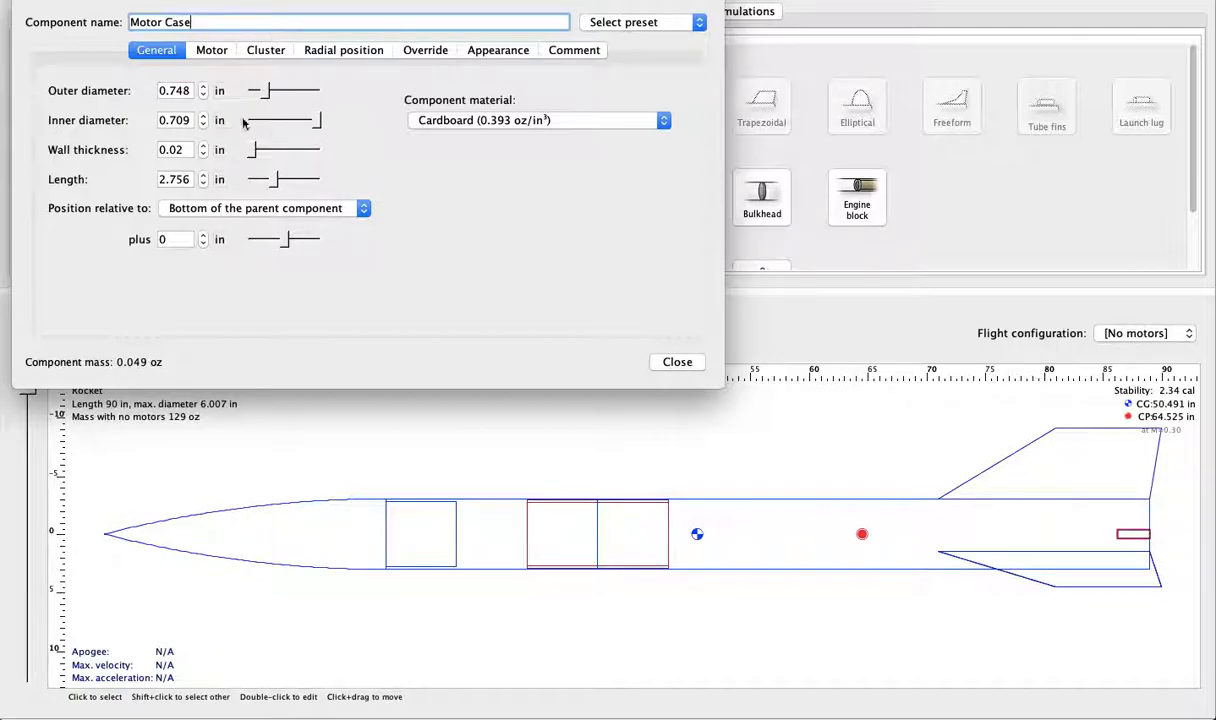
- Set the Motor Case's outer diameter to 4 in and its material to Carbon fiber (1.03 oz/in³)
click(176, 88)
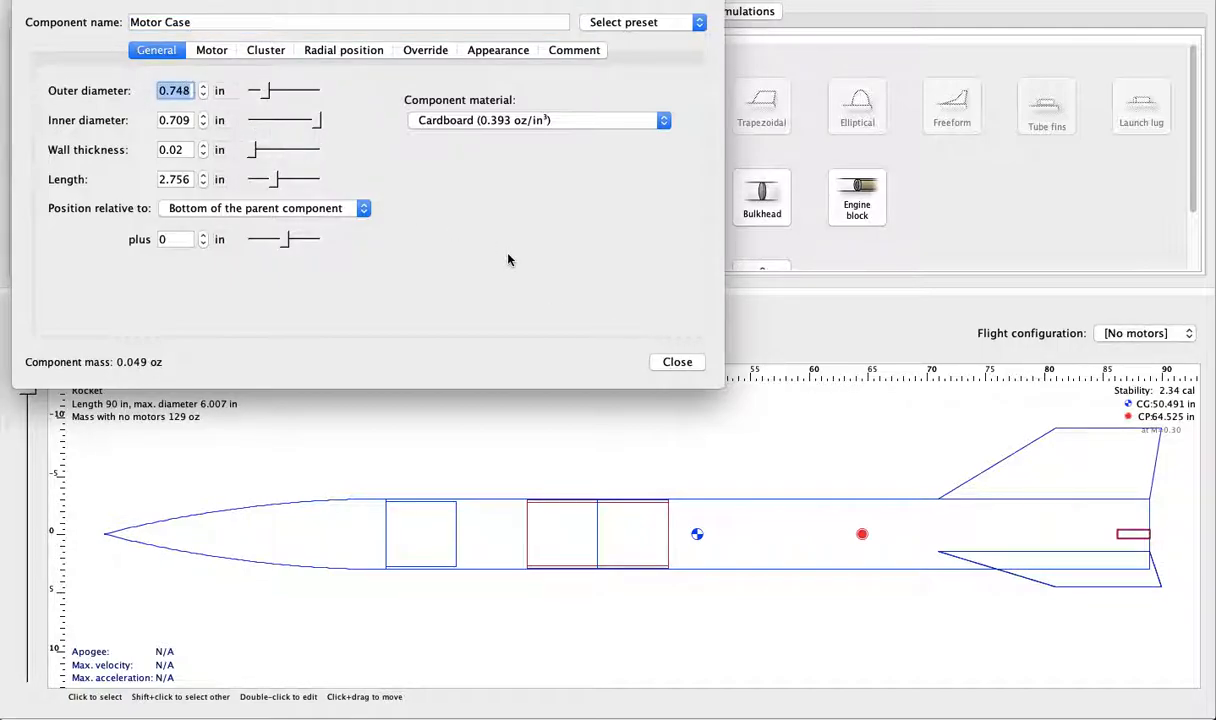
text(4)
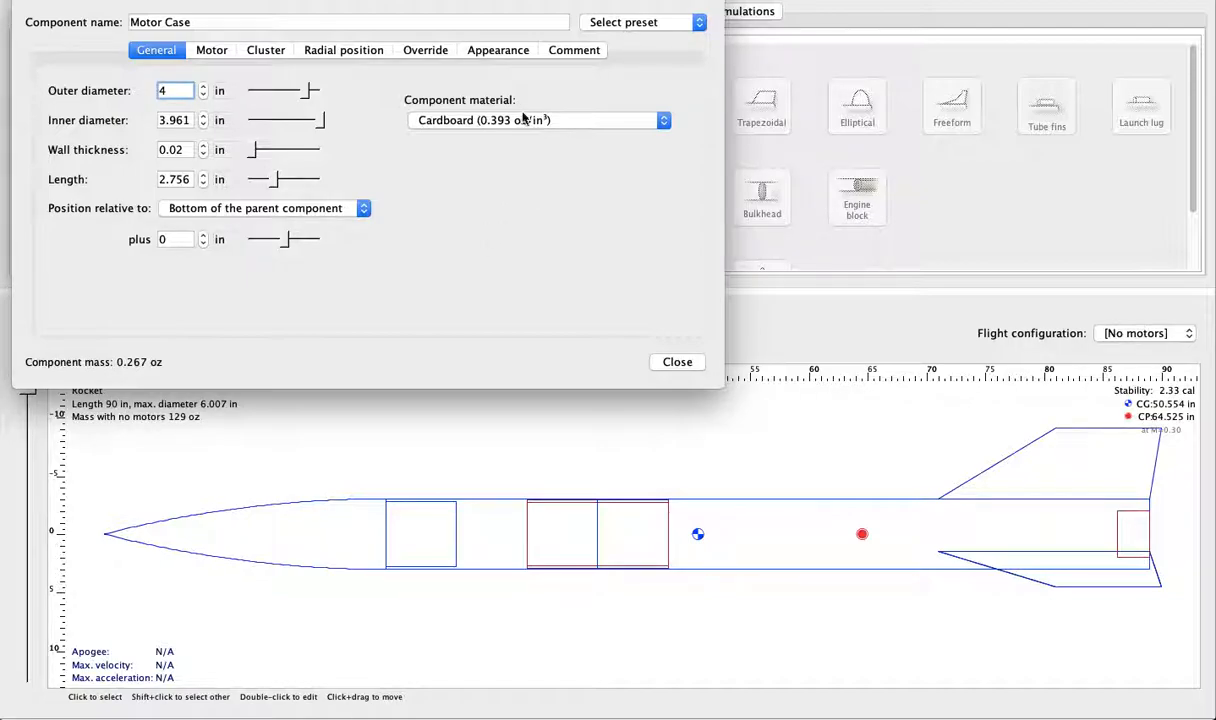
click(483, 121)
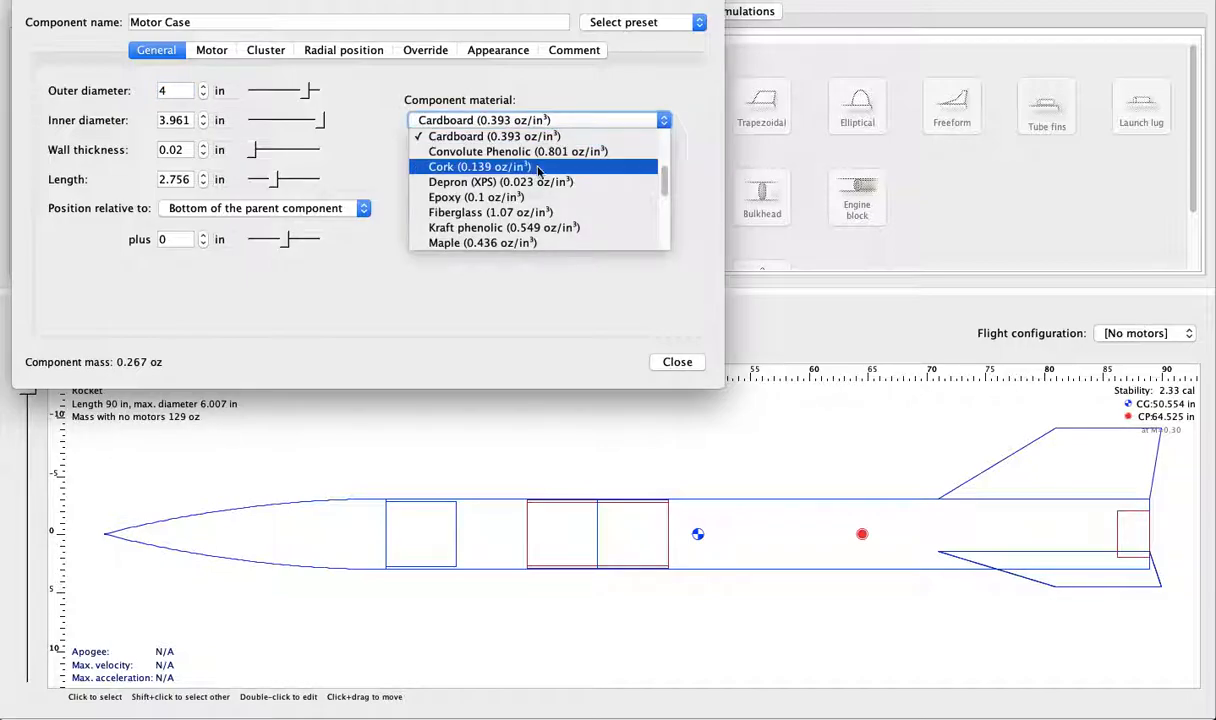
scroll(564, 200, down, 3)
scroll(565, 204, down, 1)
scroll(565, 204, up, 5)
scroll(565, 204, down, 1)
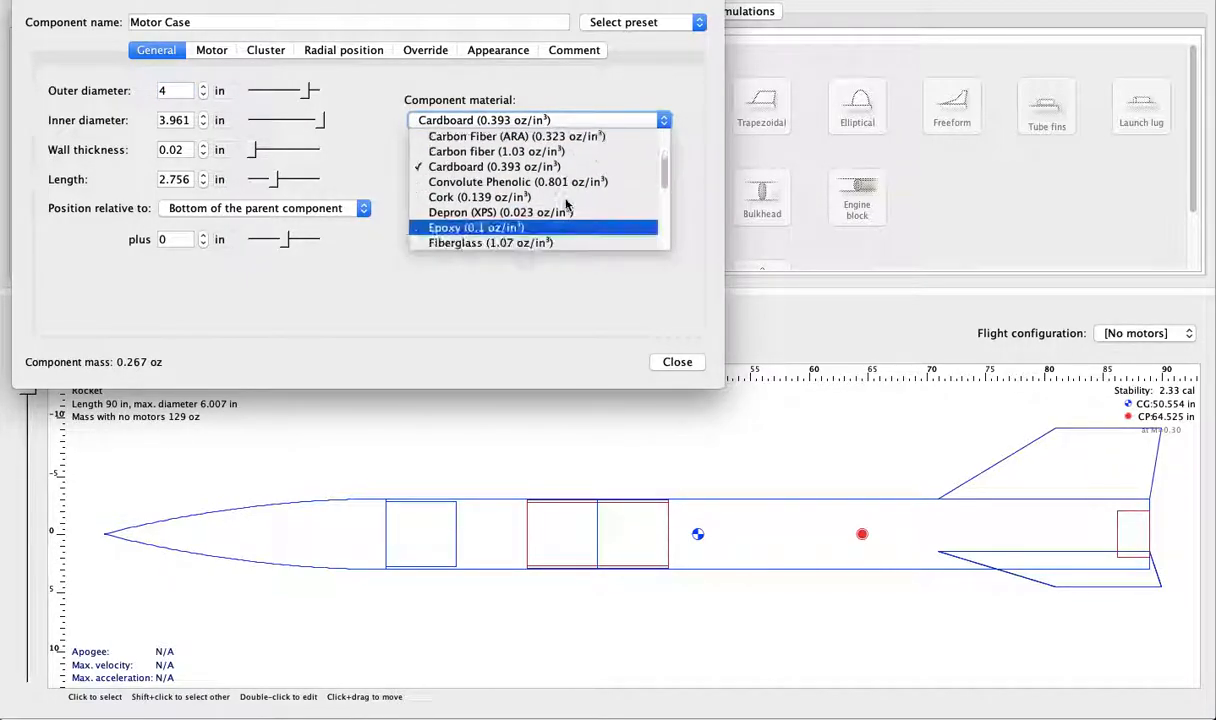
scroll(565, 200, down, 2)
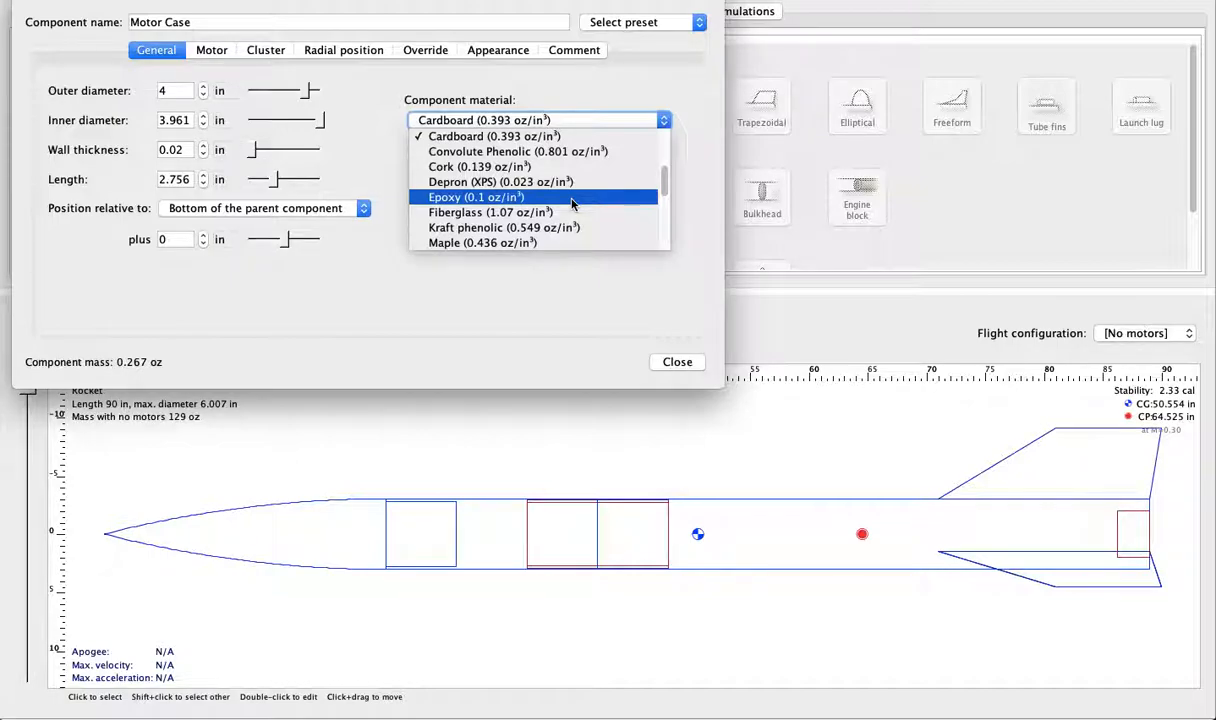
scroll(565, 184, up, 2)
scroll(565, 184, up, 2)
click(560, 190)
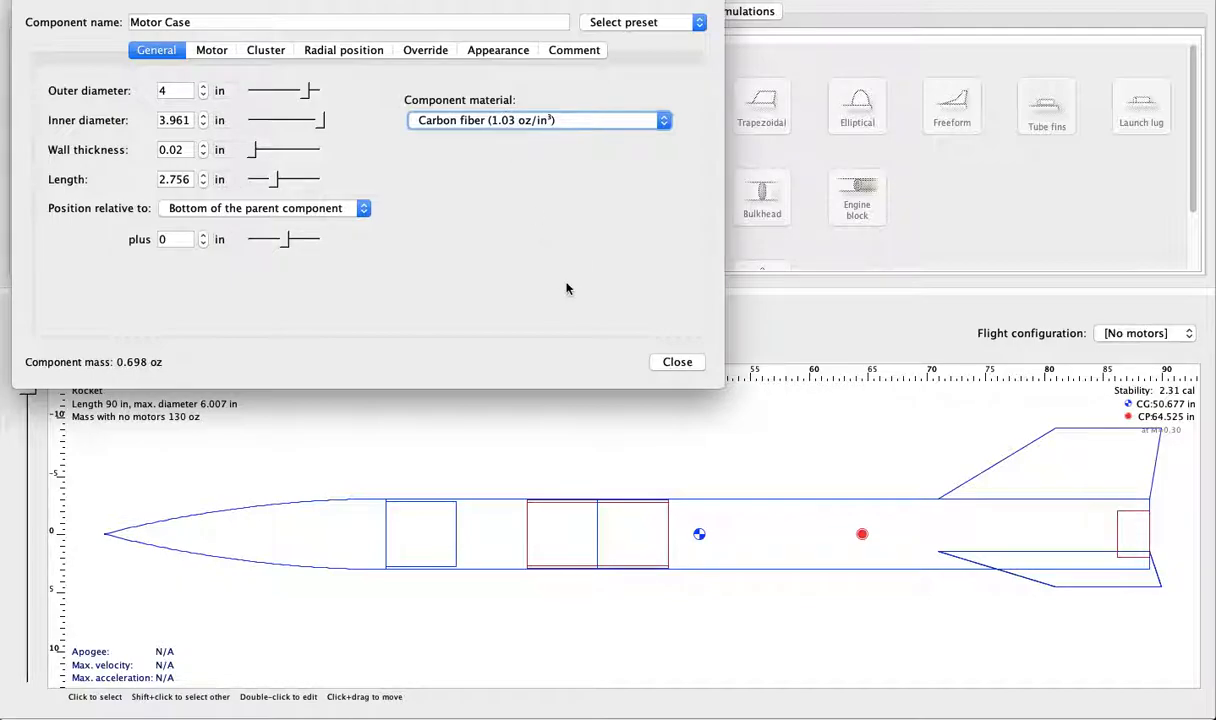
- Set the Motor Case's inner diameter to 3.96 in and its length to 48.8 in
click(176, 118)
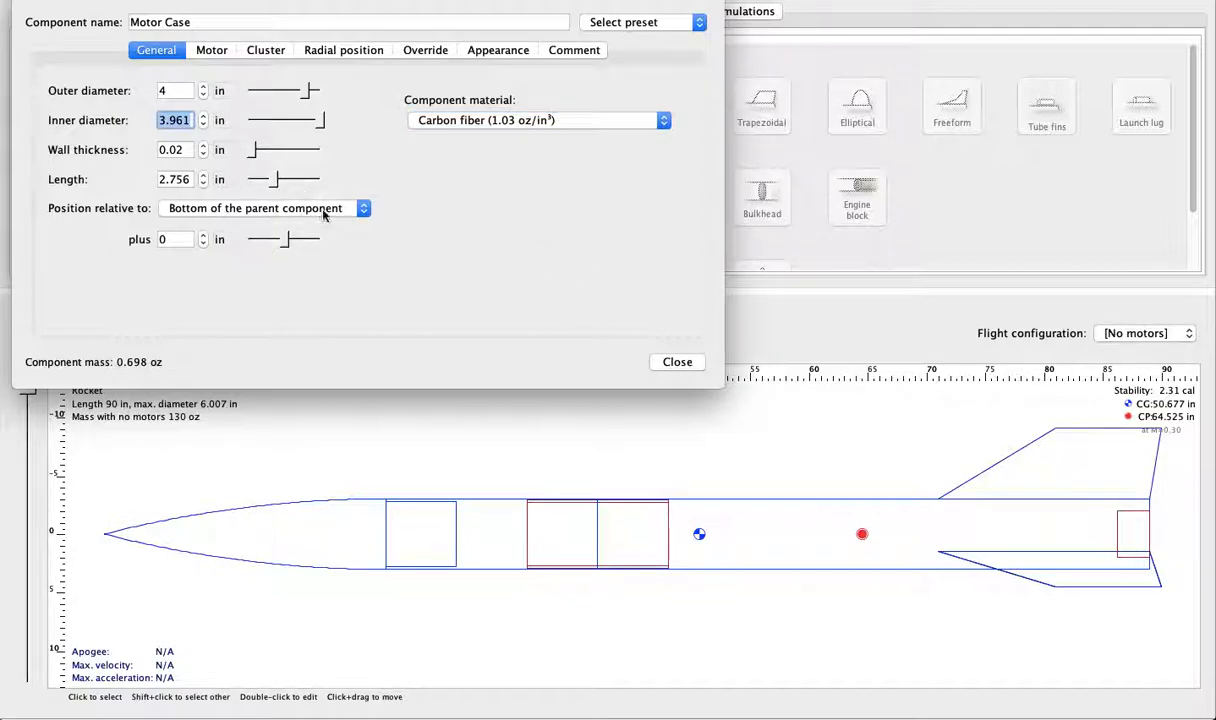
text(3.96)
click(176, 179)
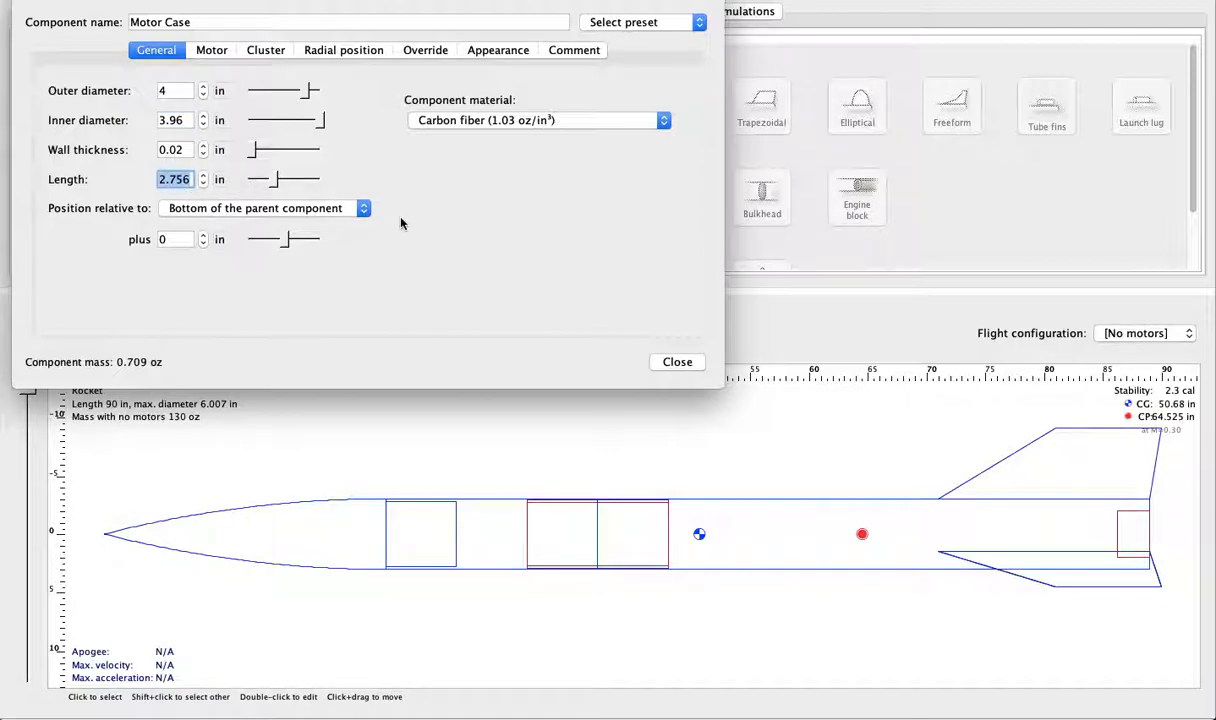
text(48.8)
key(Return)
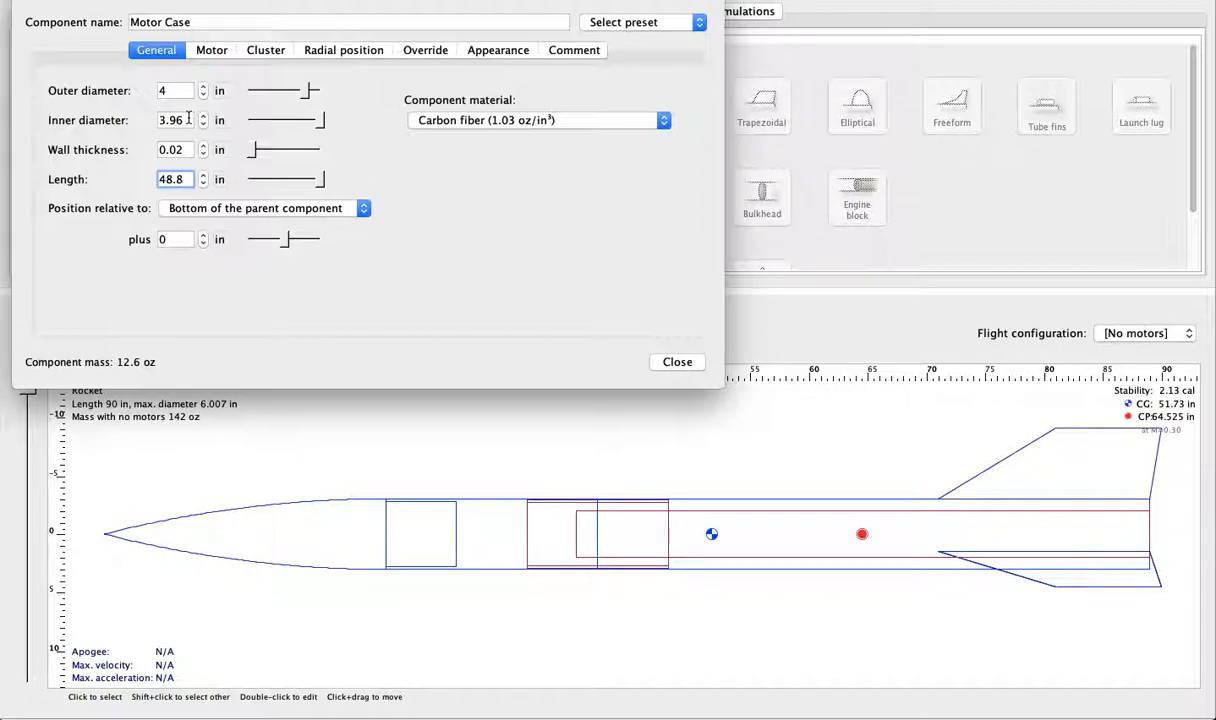
- Designate the Motor Case inner tube as a motor mount
click(218, 50)
click(185, 99)
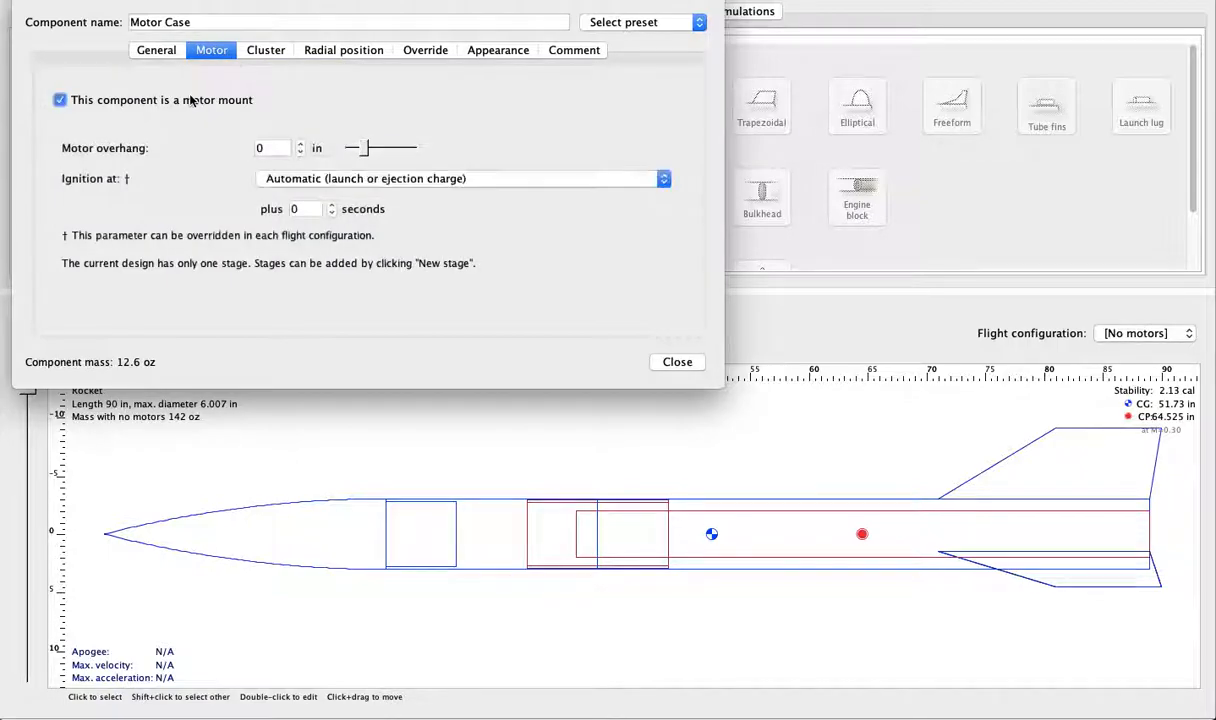
- Review the Motor Case's cluster, radial position, override, appearance and comment settings, and close its configuration
click(264, 49)
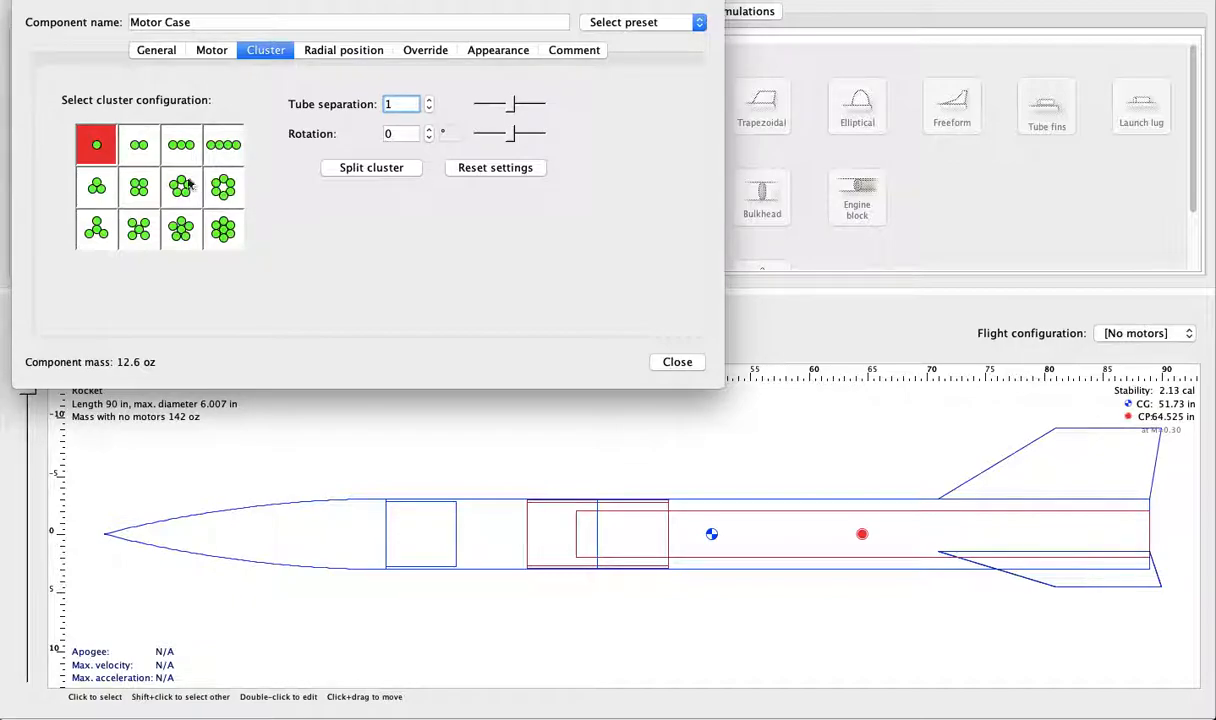
click(345, 51)
click(420, 50)
click(494, 51)
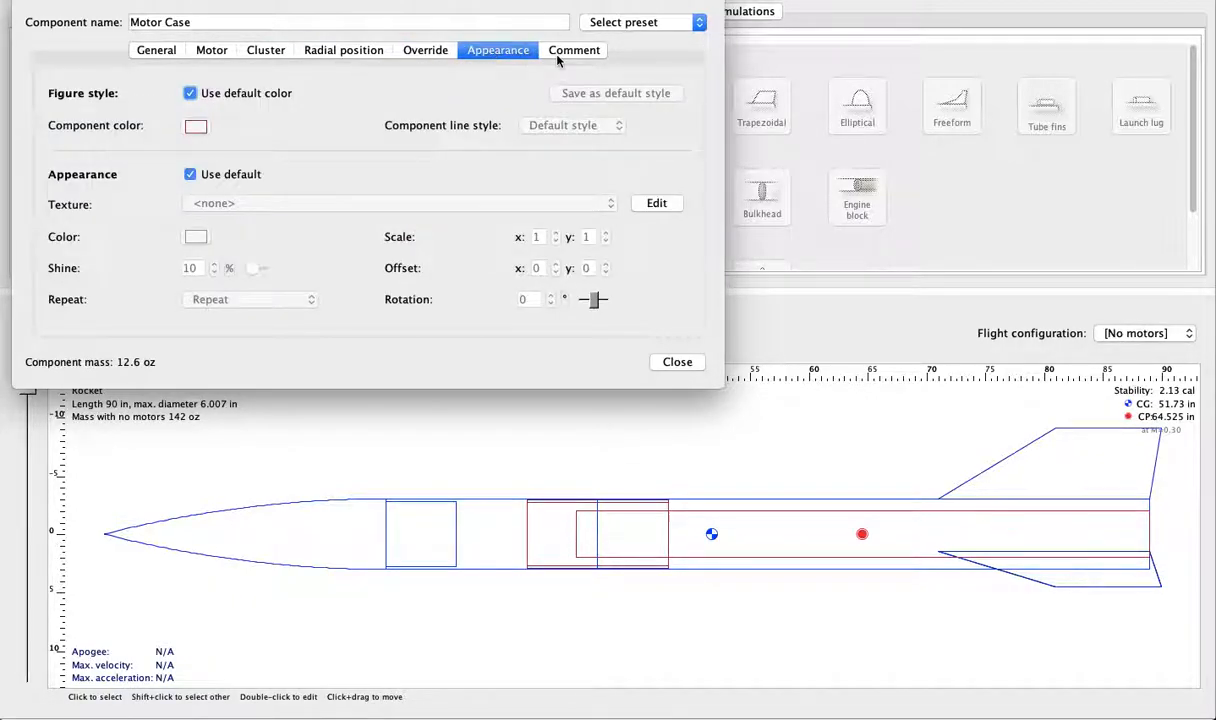
click(556, 51)
click(205, 52)
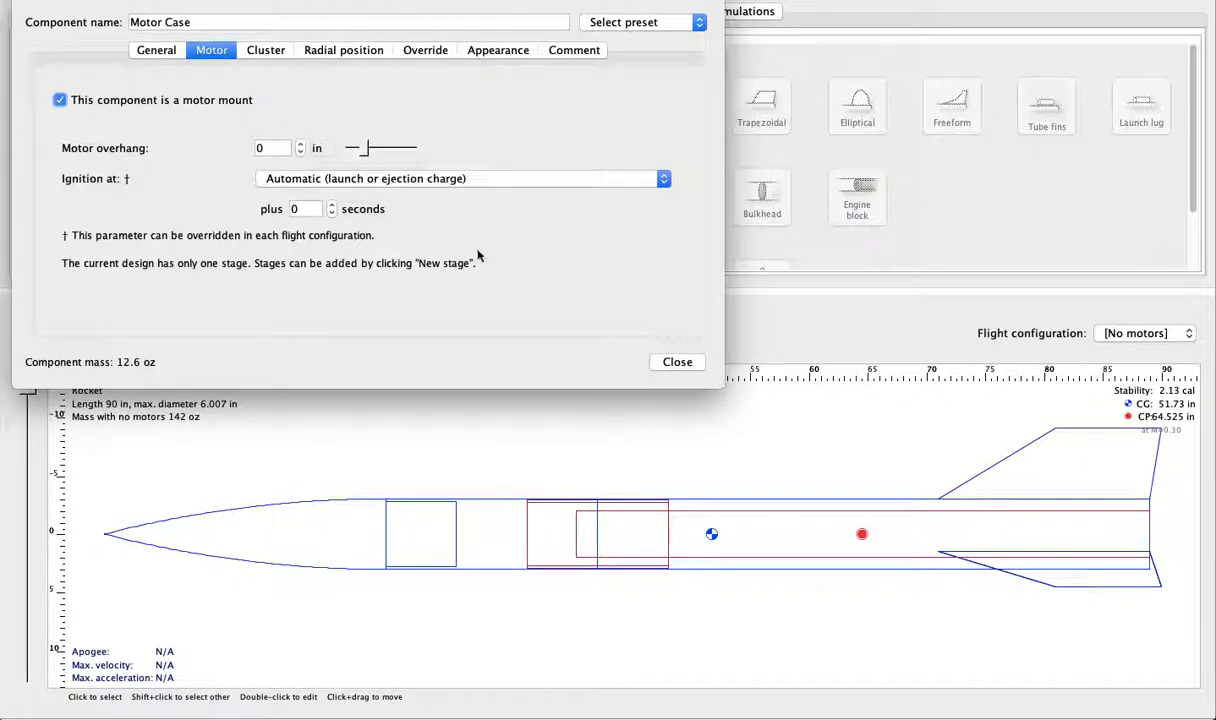
click(677, 362)
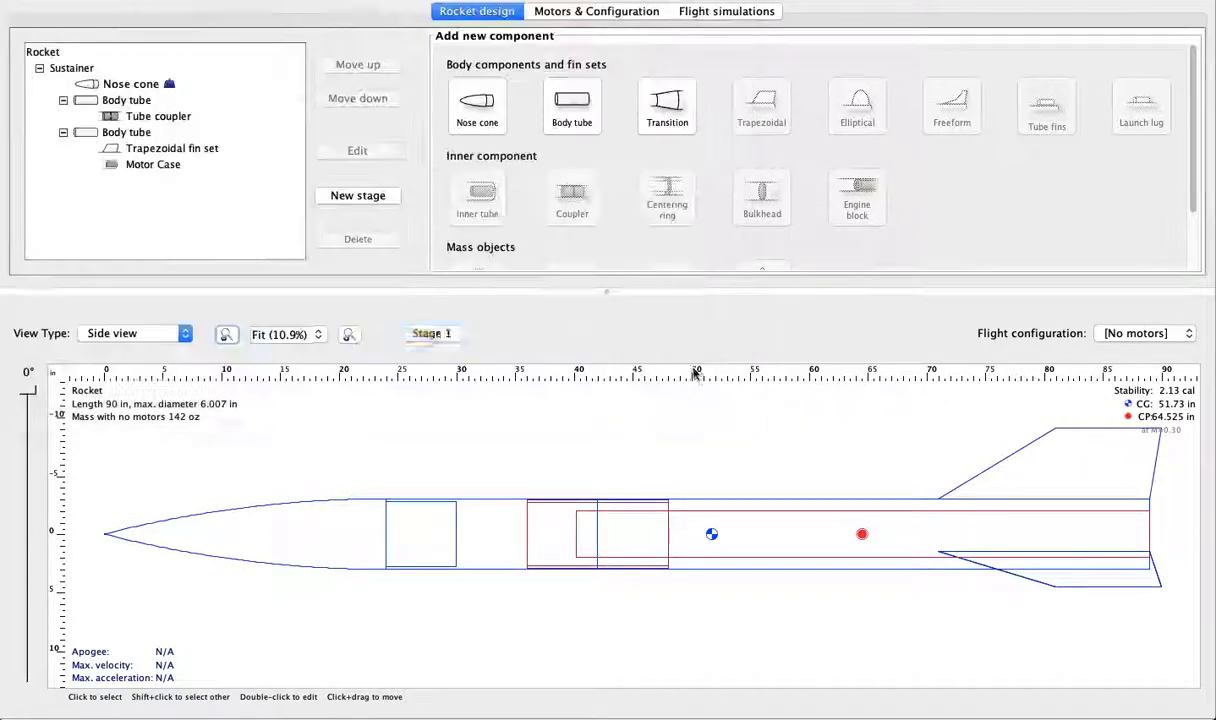
- Try lengths of 54 in and 56 in for the aft body tube
click(704, 498)
click(355, 151)
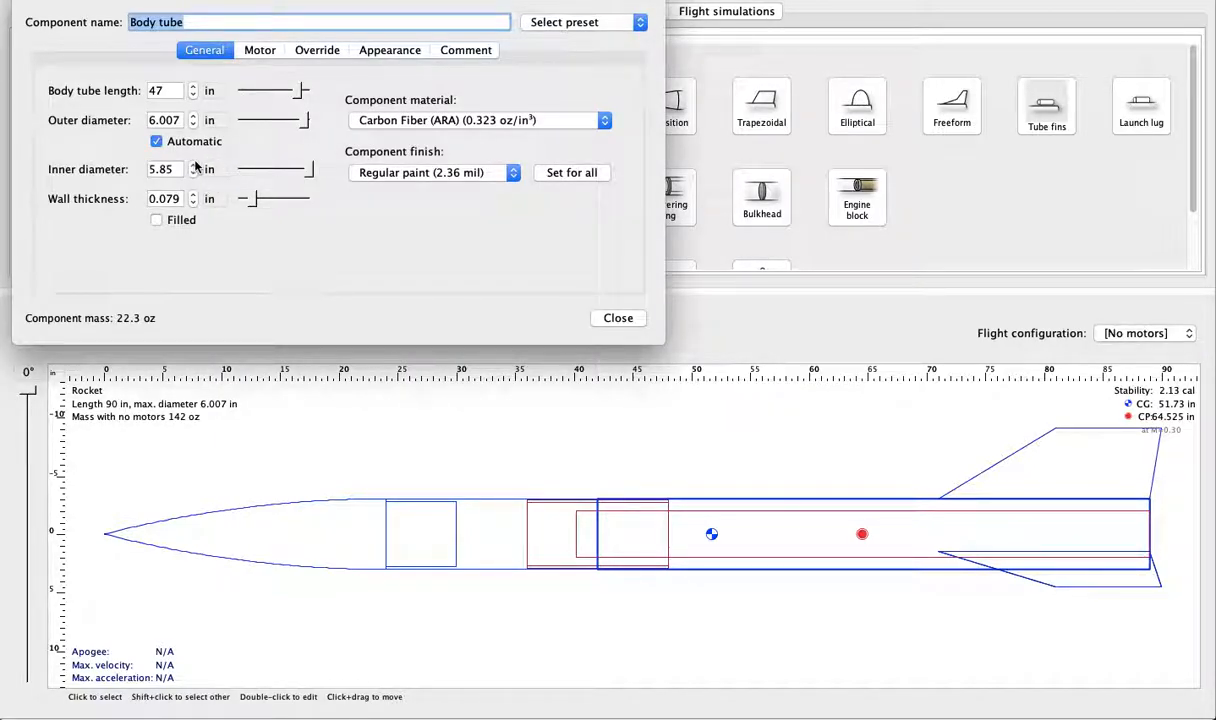
click(173, 90)
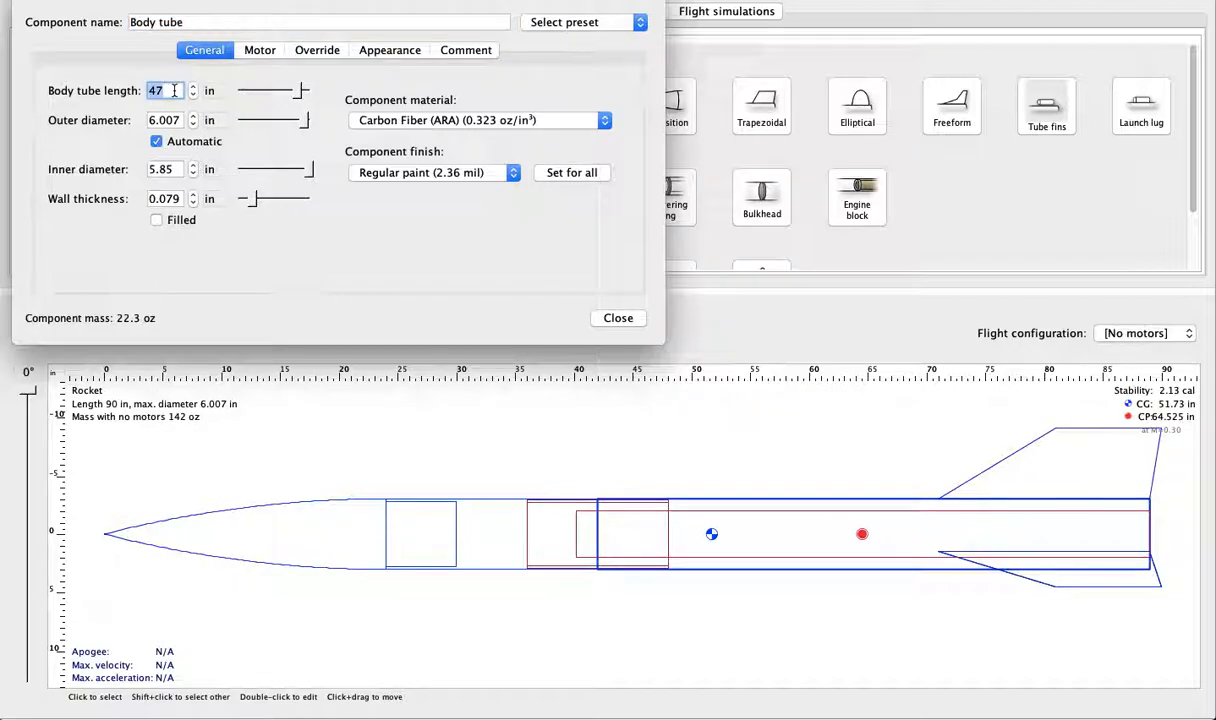
text(54)
key(Return)
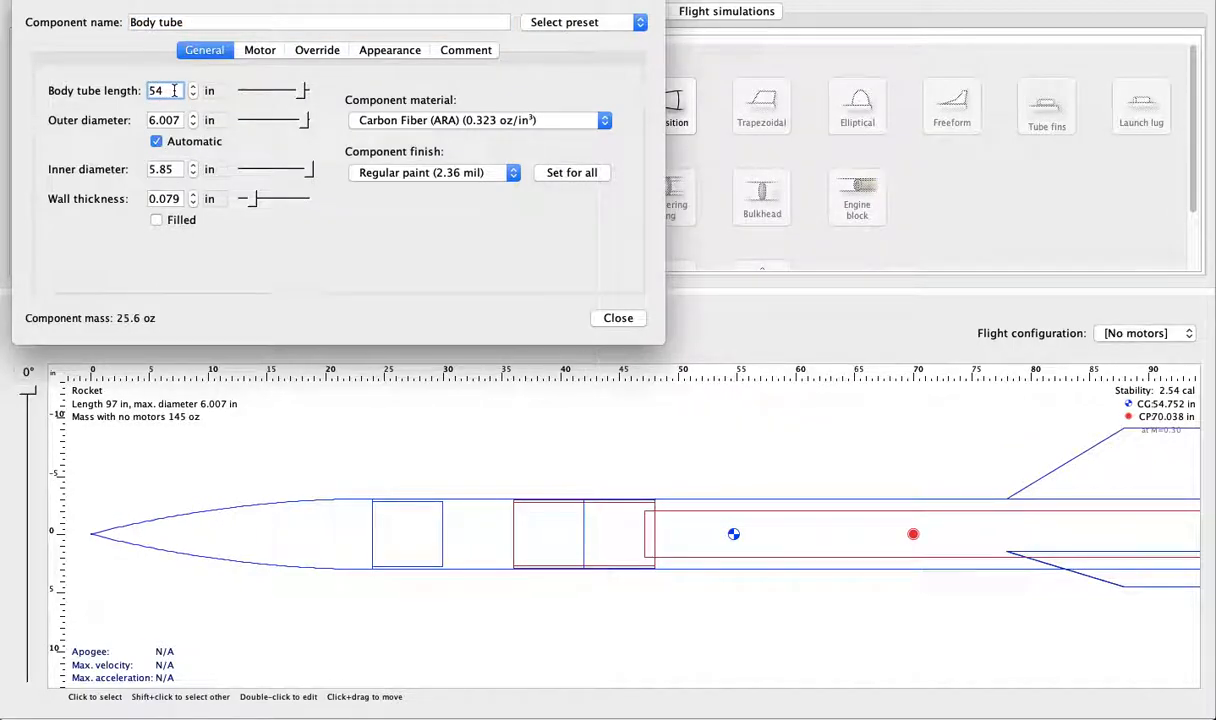
text(6)
key(Return)
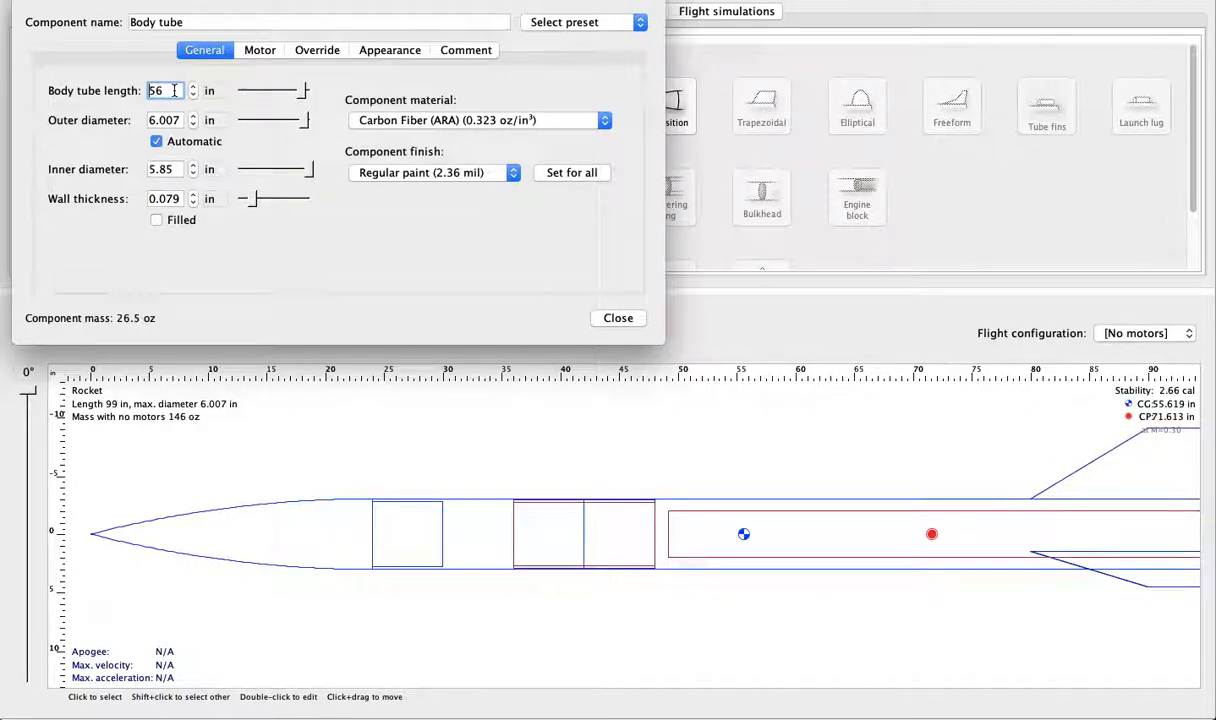
click(610, 317)
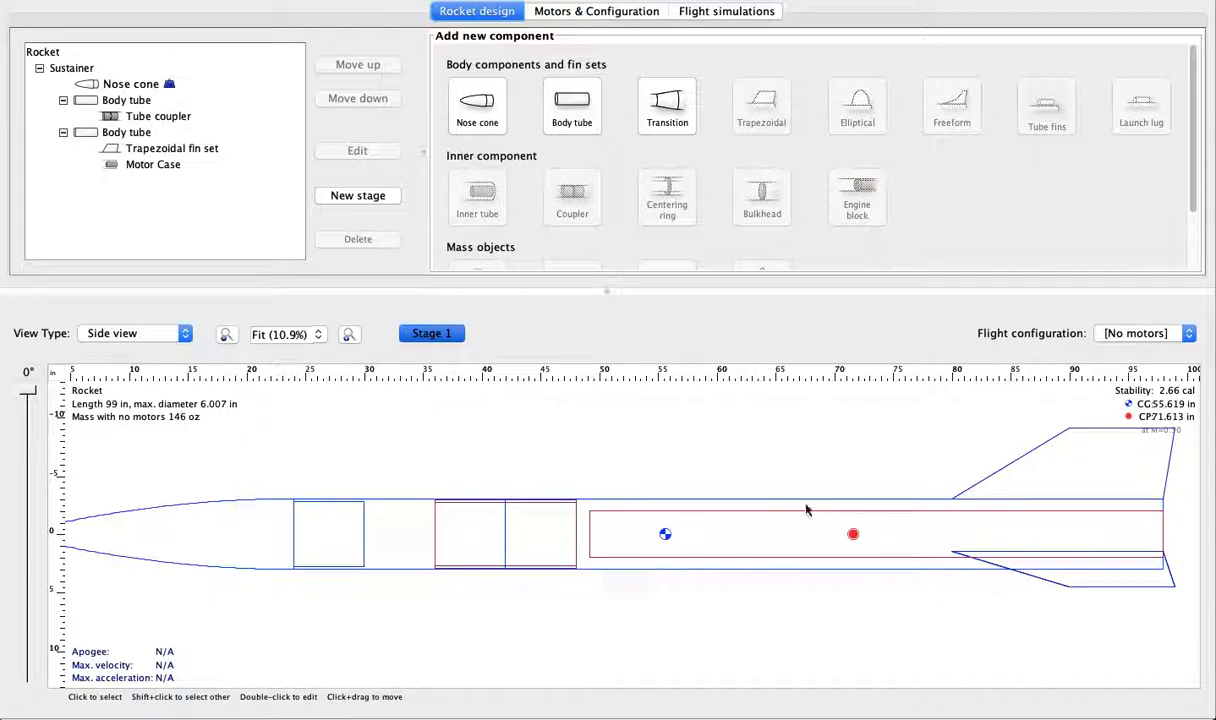
- Set the aft body tube's length to 58 in
click(628, 511)
click(360, 151)
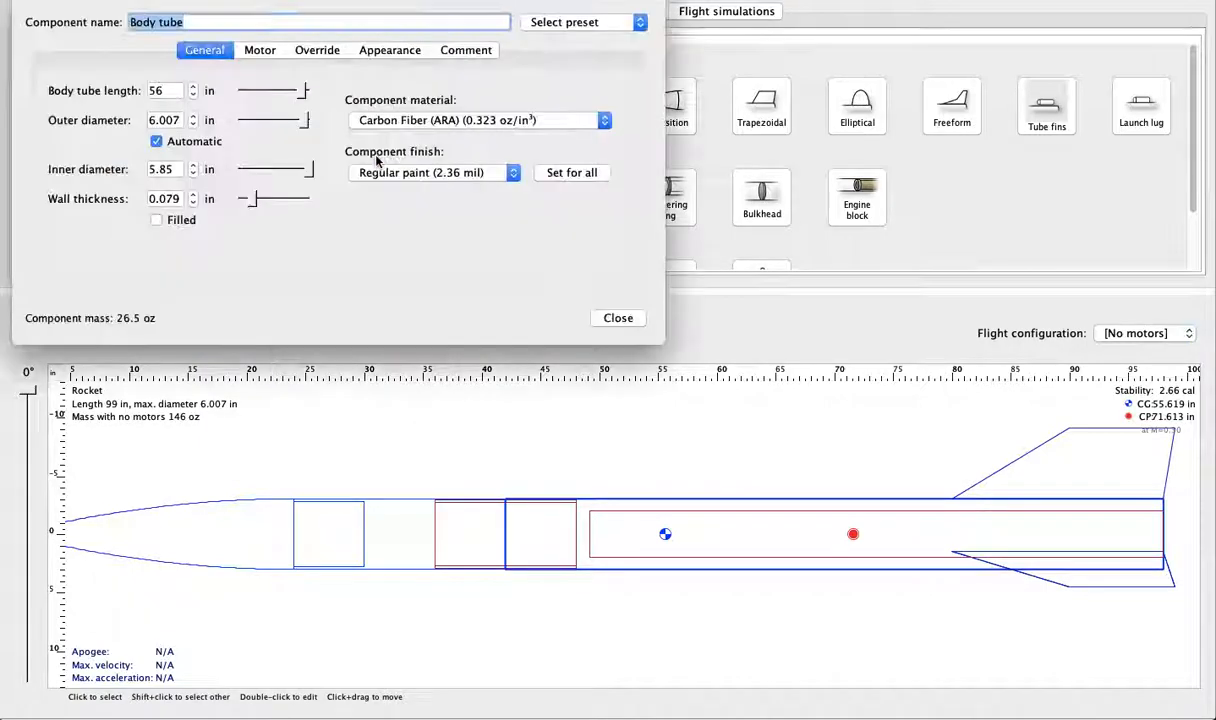
click(172, 91)
key(BackSpace)
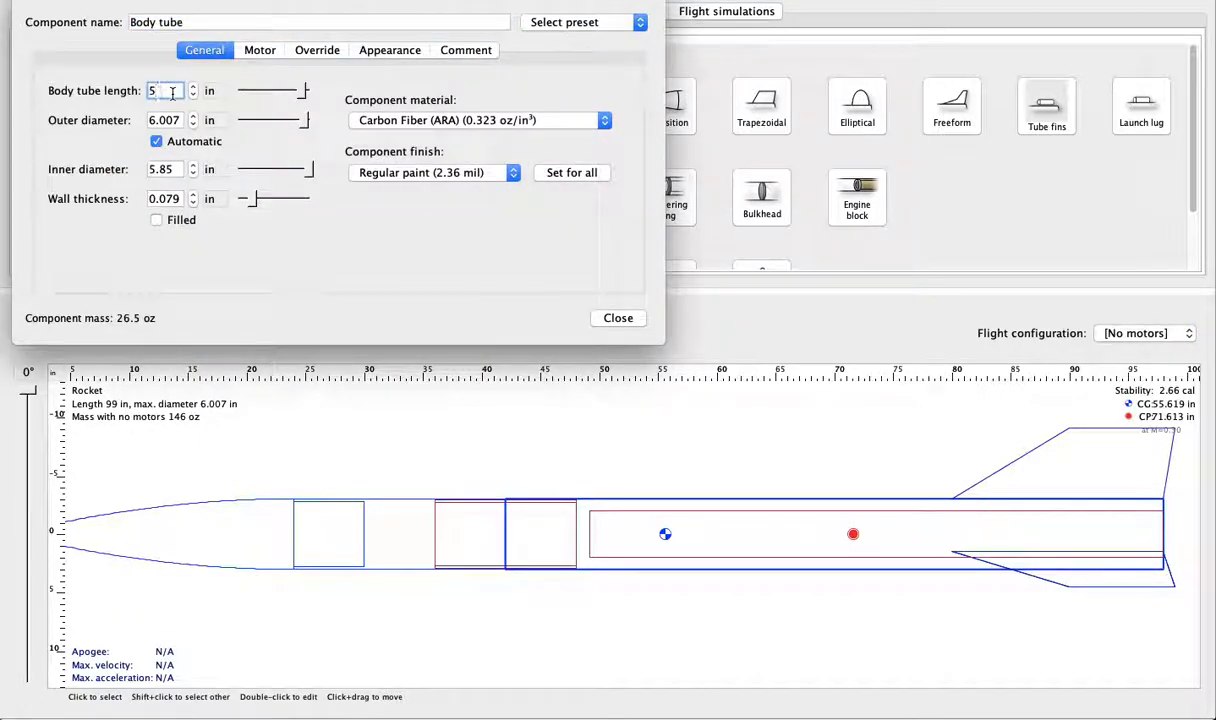
text(8)
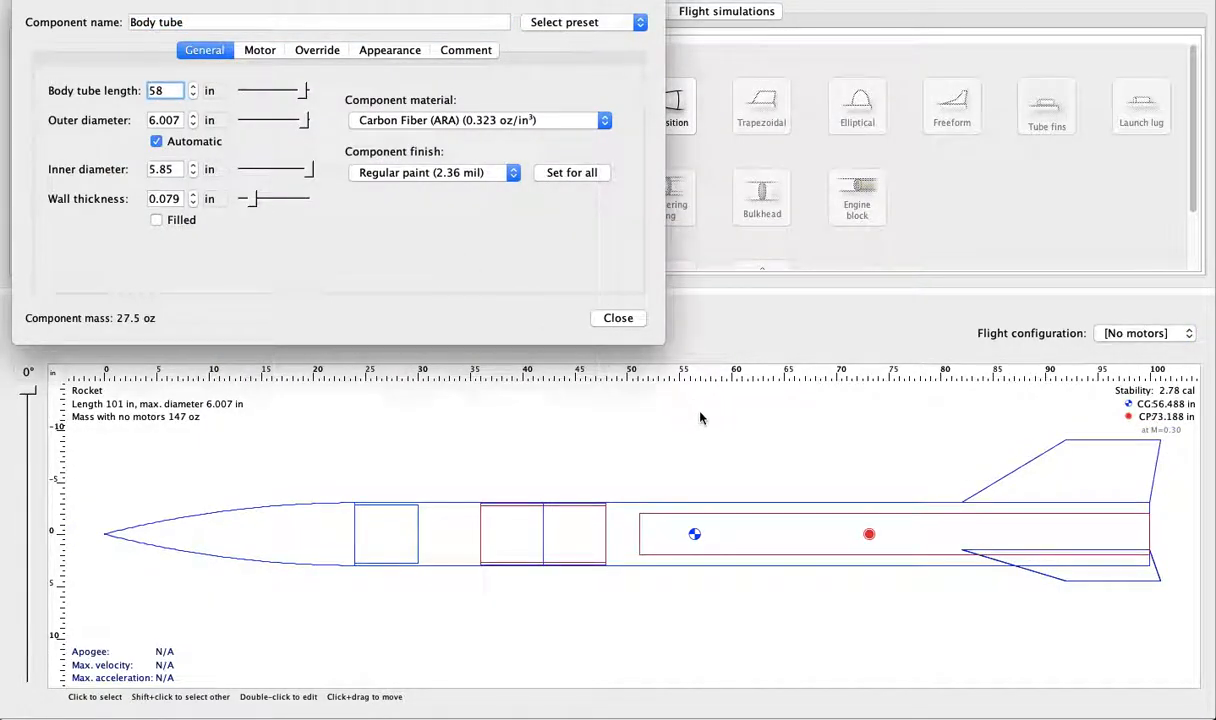
click(620, 320)
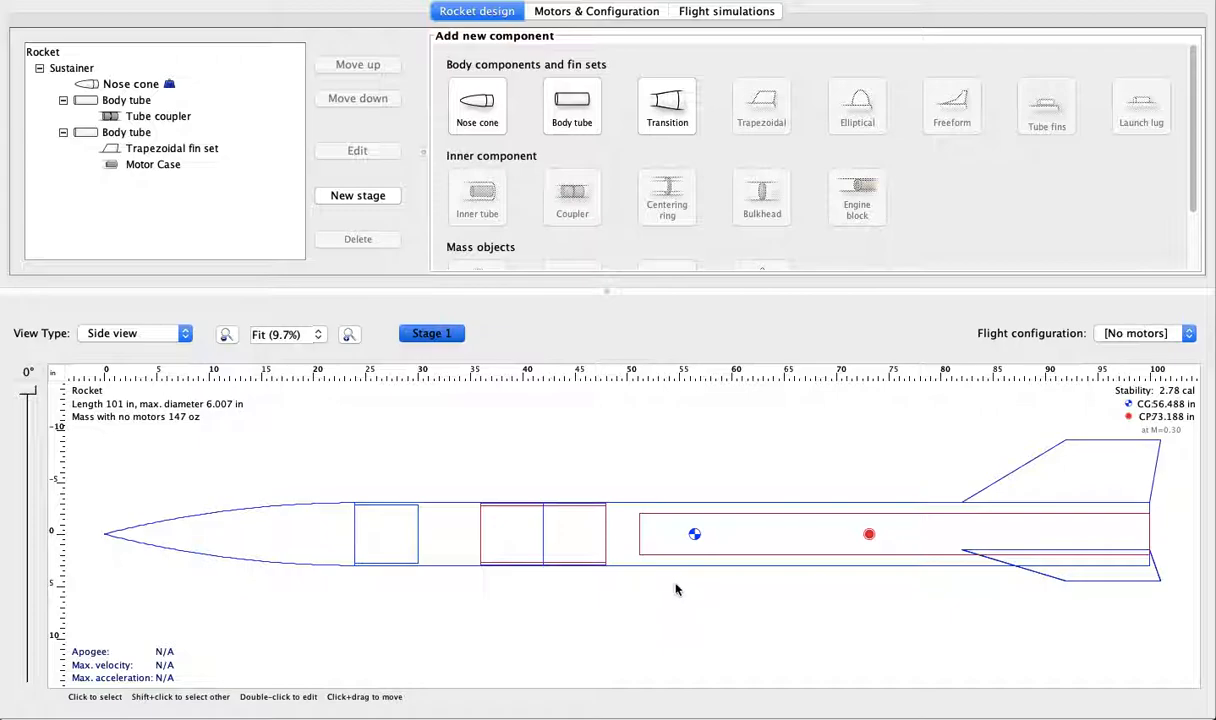
- Add an engine block to the aft body tube, positioned at -49 in relative to the bottom of the parent component
click(662, 510)
scroll(738, 195, down, 2)
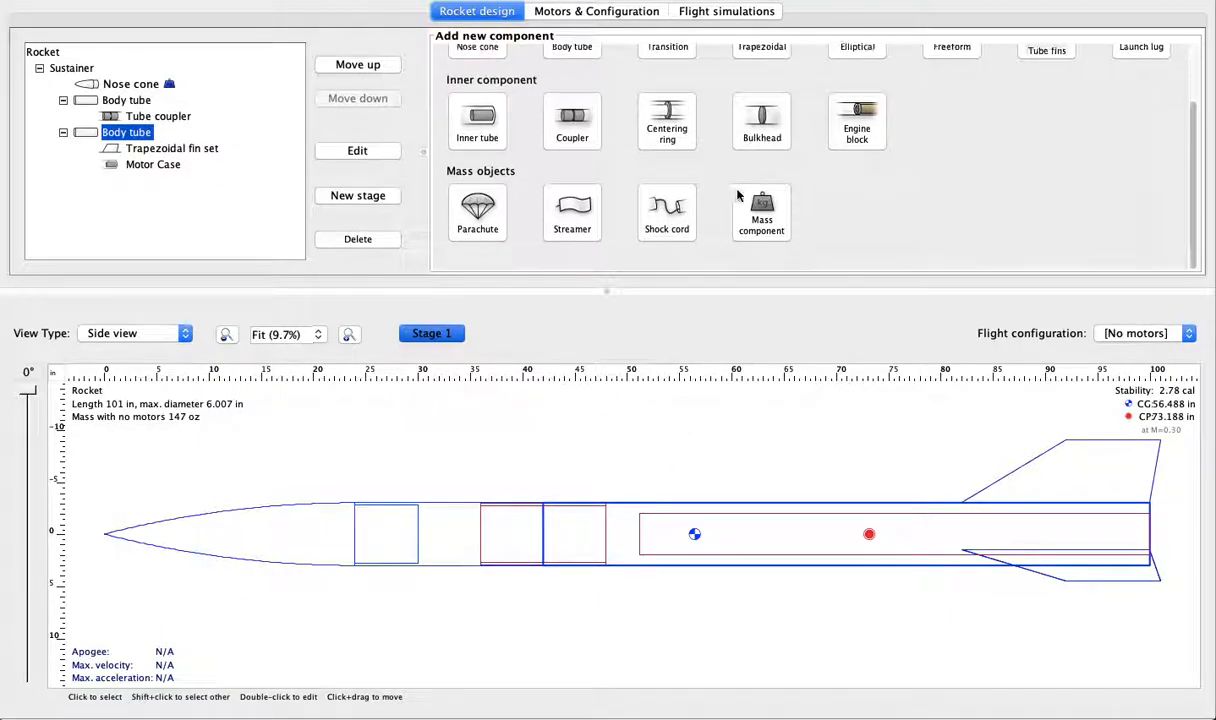
click(852, 122)
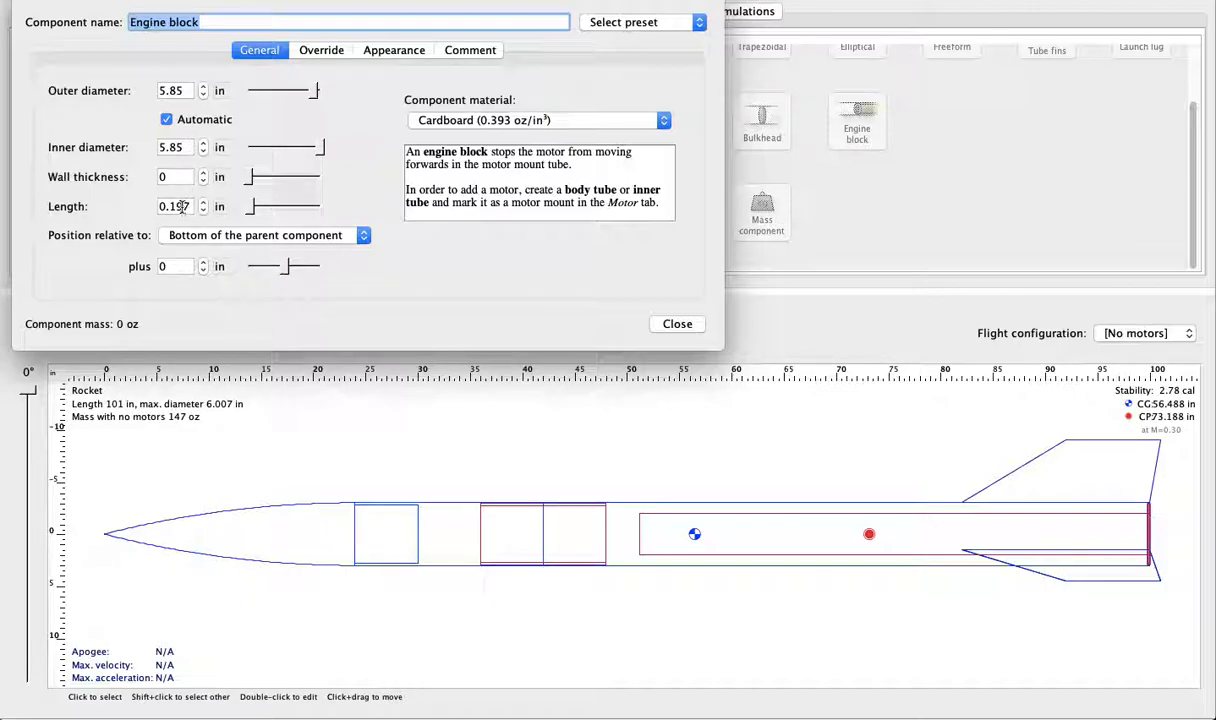
click(179, 266)
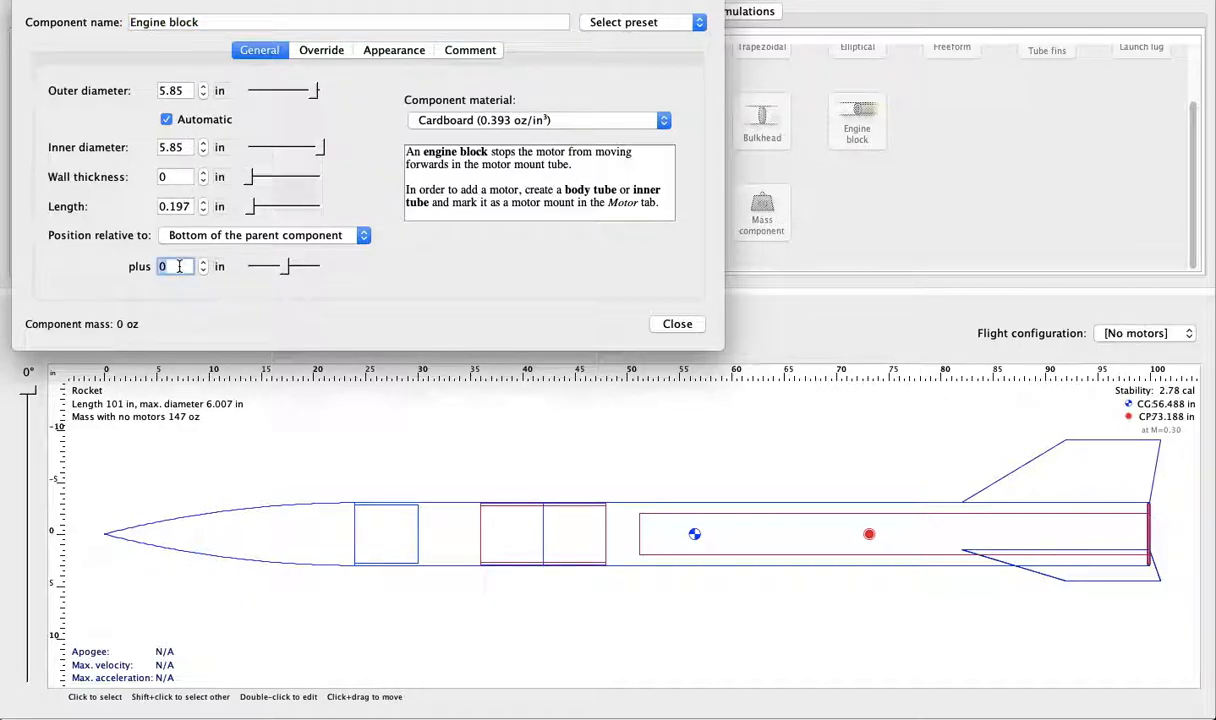
text(49)
key(Return)
key(Home)
text(-)
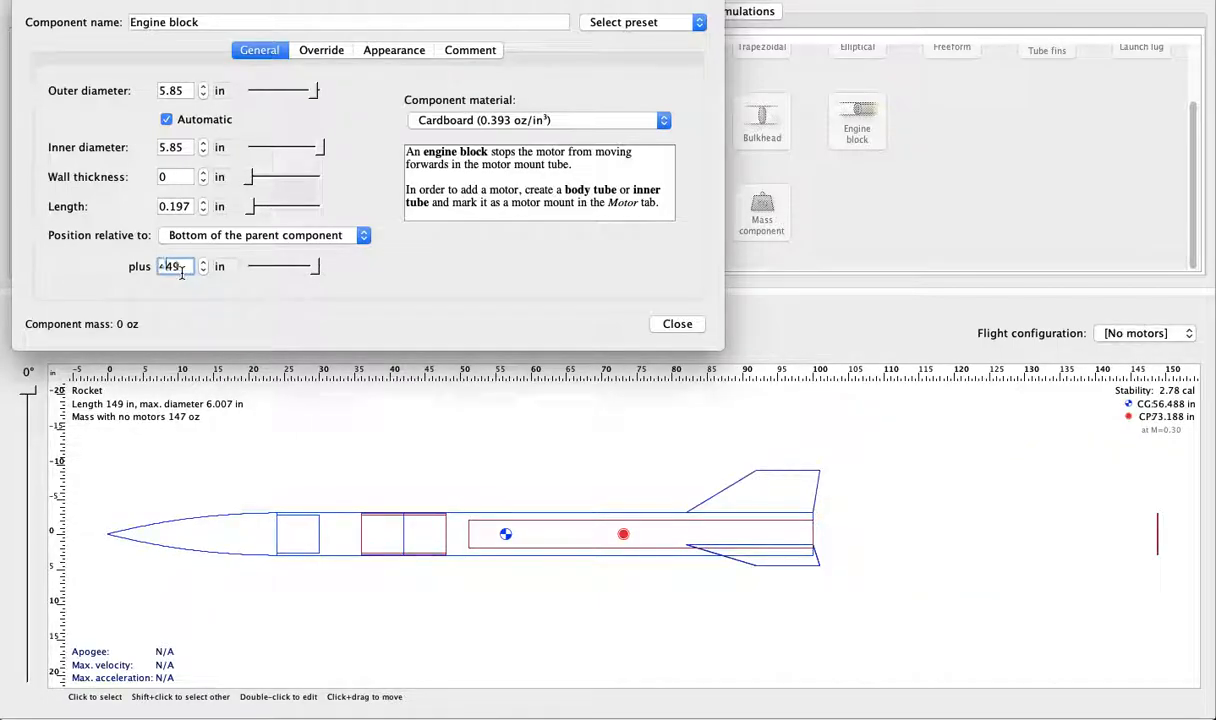
key(Return)
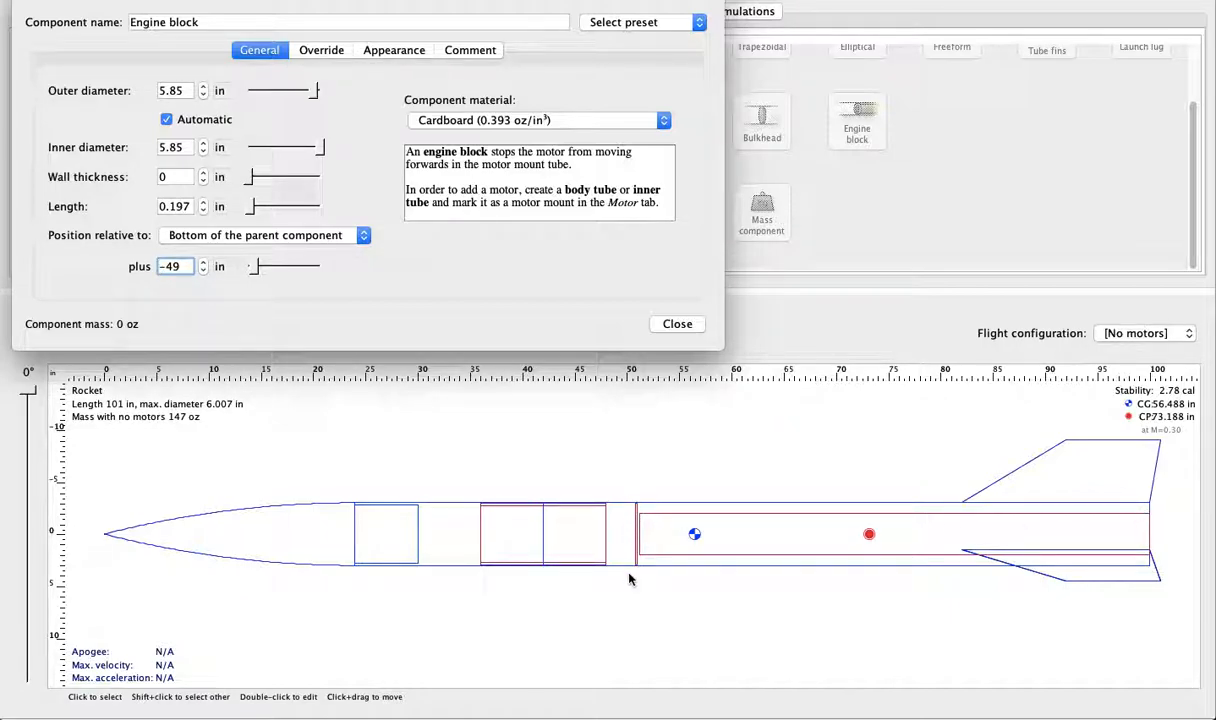
- Set the engine block's material to Aluminum (1.56 oz/in³)
click(510, 124)
scroll(520, 150, up, 3)
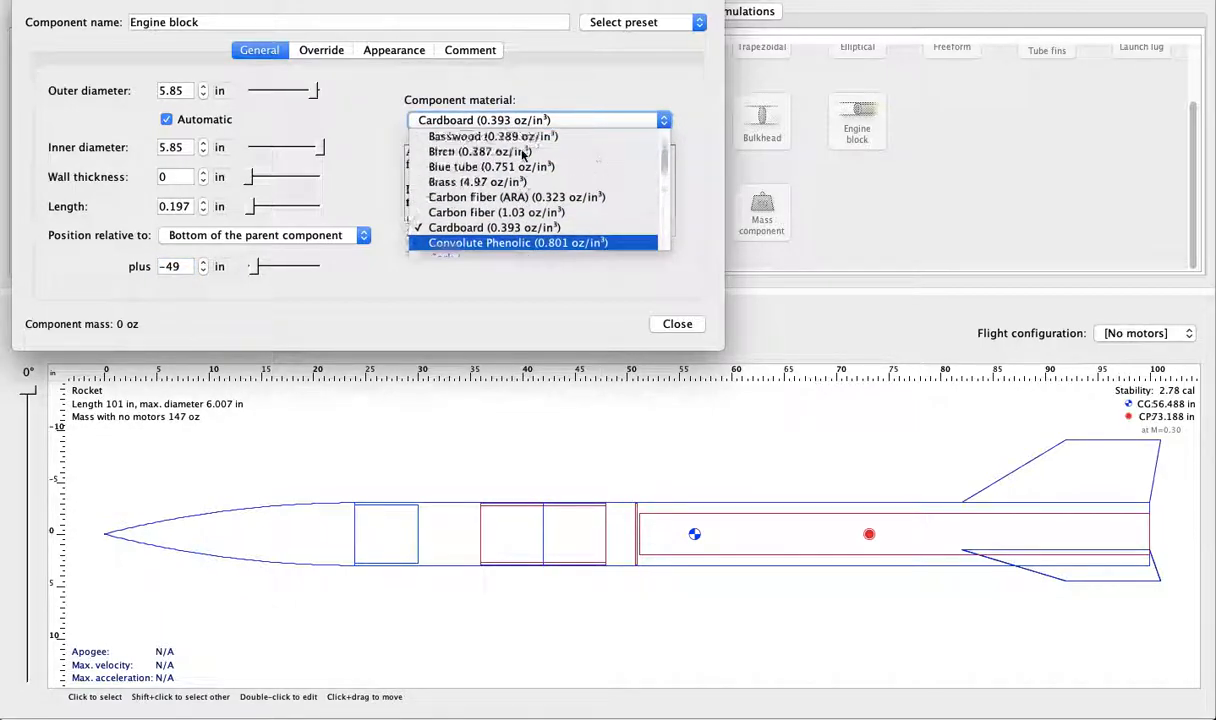
scroll(520, 152, up, 1)
click(497, 150)
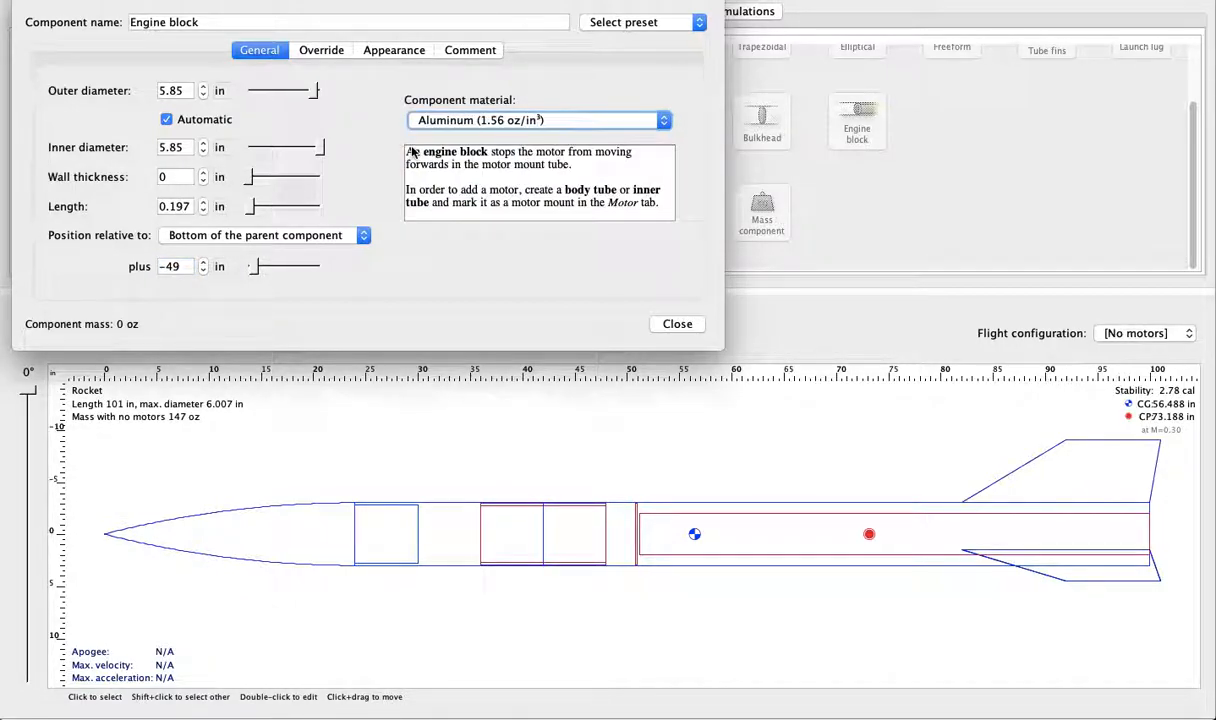
- Set the engine block's wall thickness to 2 in and its length to 2 in, and close its configuration
click(185, 174)
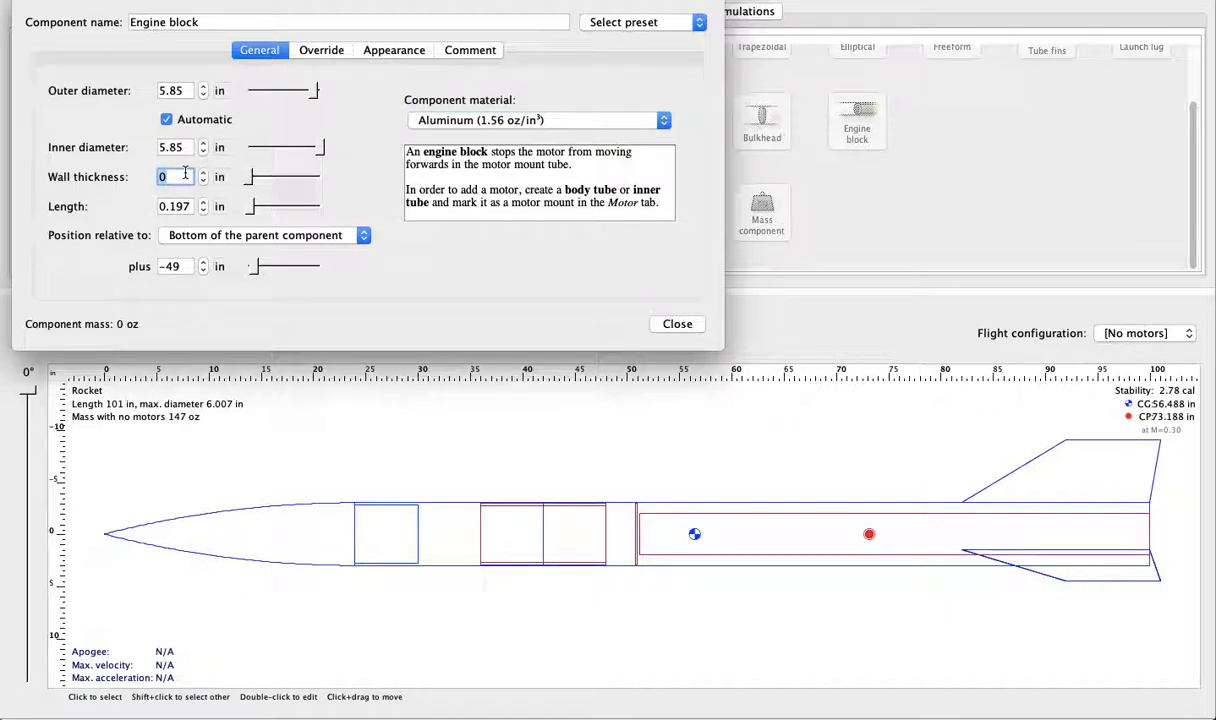
text(2)
key(Return)
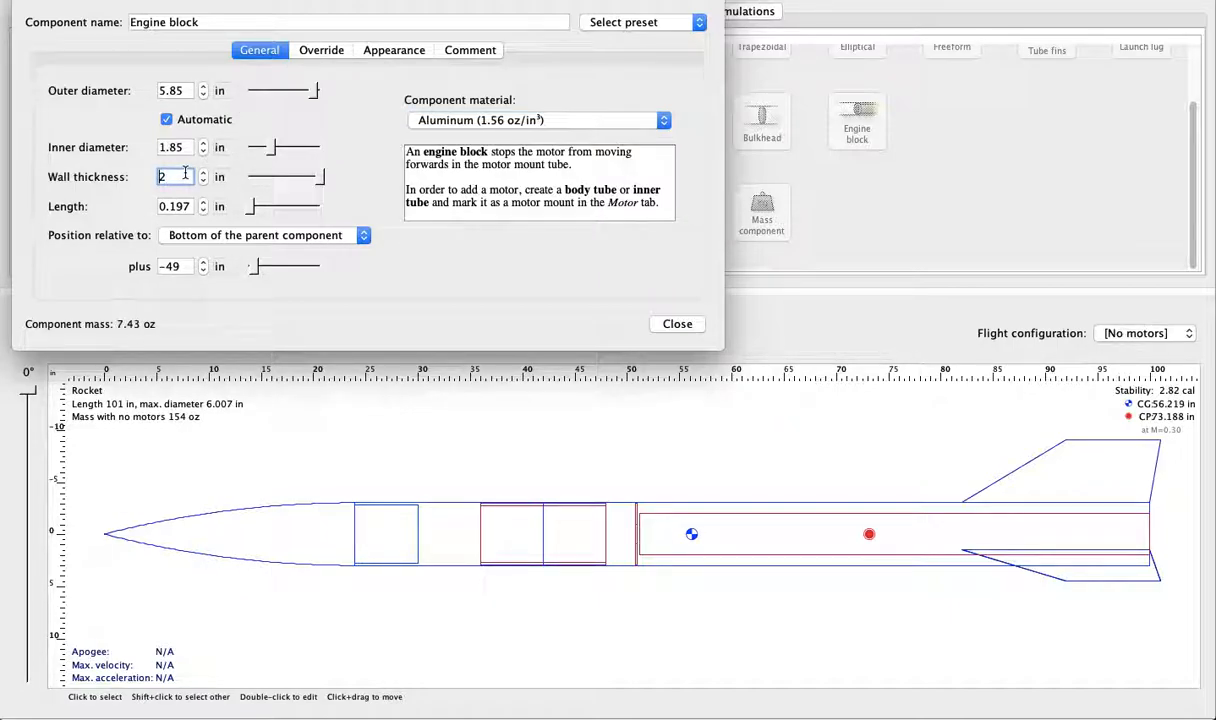
click(184, 205)
text(2)
key(Return)
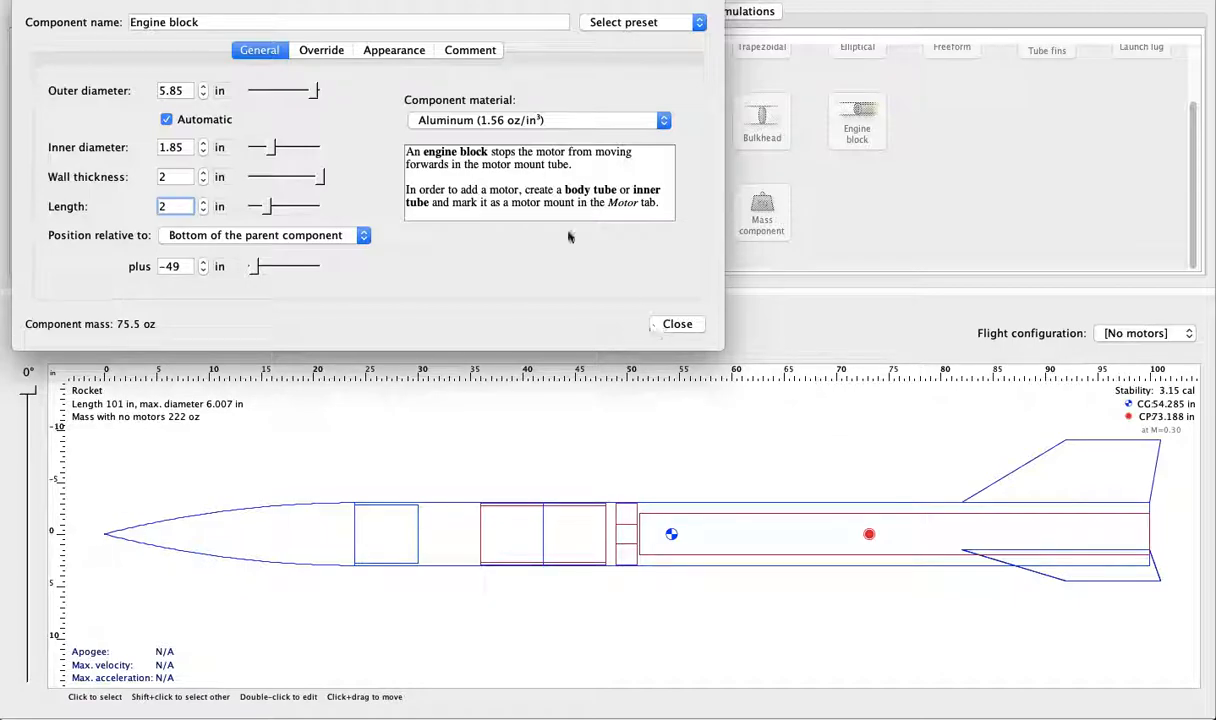
click(337, 58)
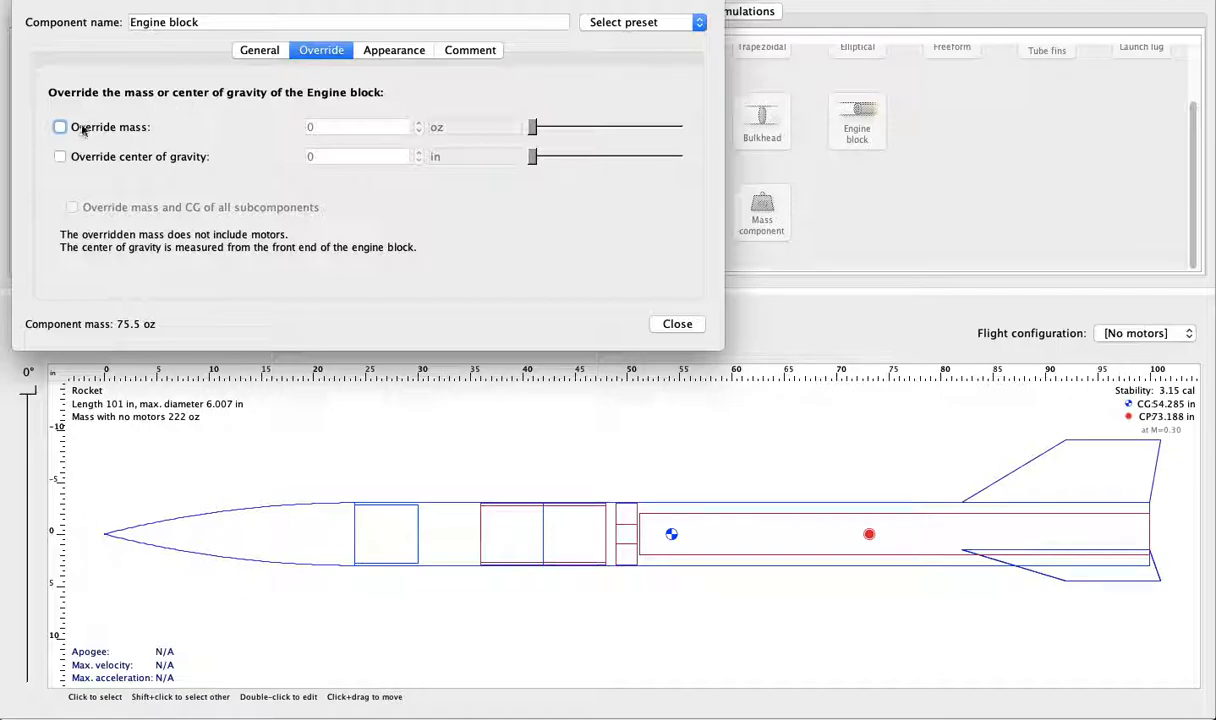
click(266, 52)
click(676, 324)
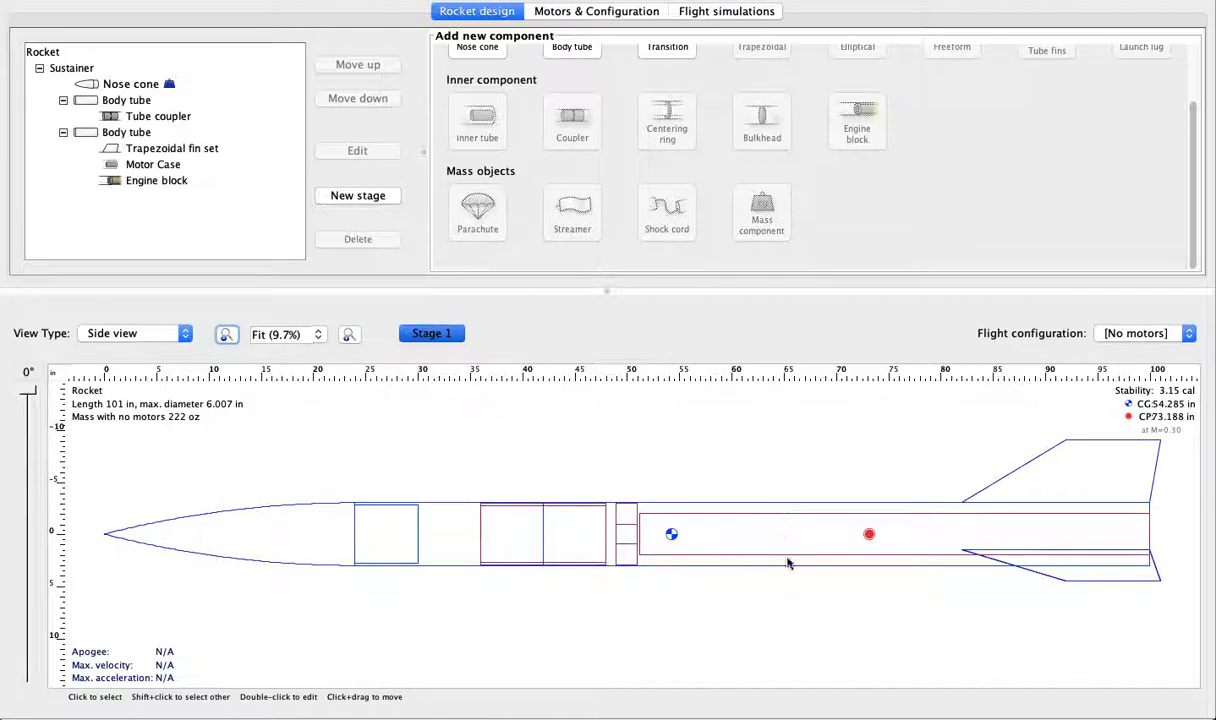
- Add a centering ring to the aft body tube with Fiberglass (1.07 oz/in³) as its material
click(775, 516)
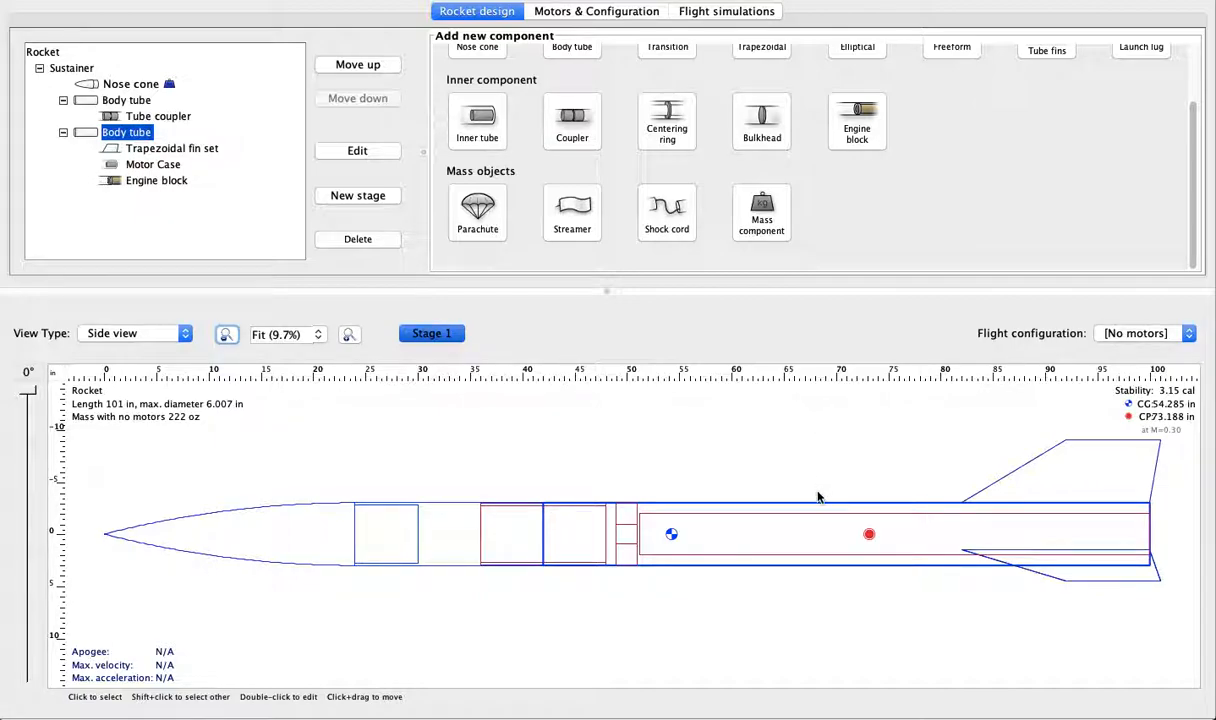
click(667, 120)
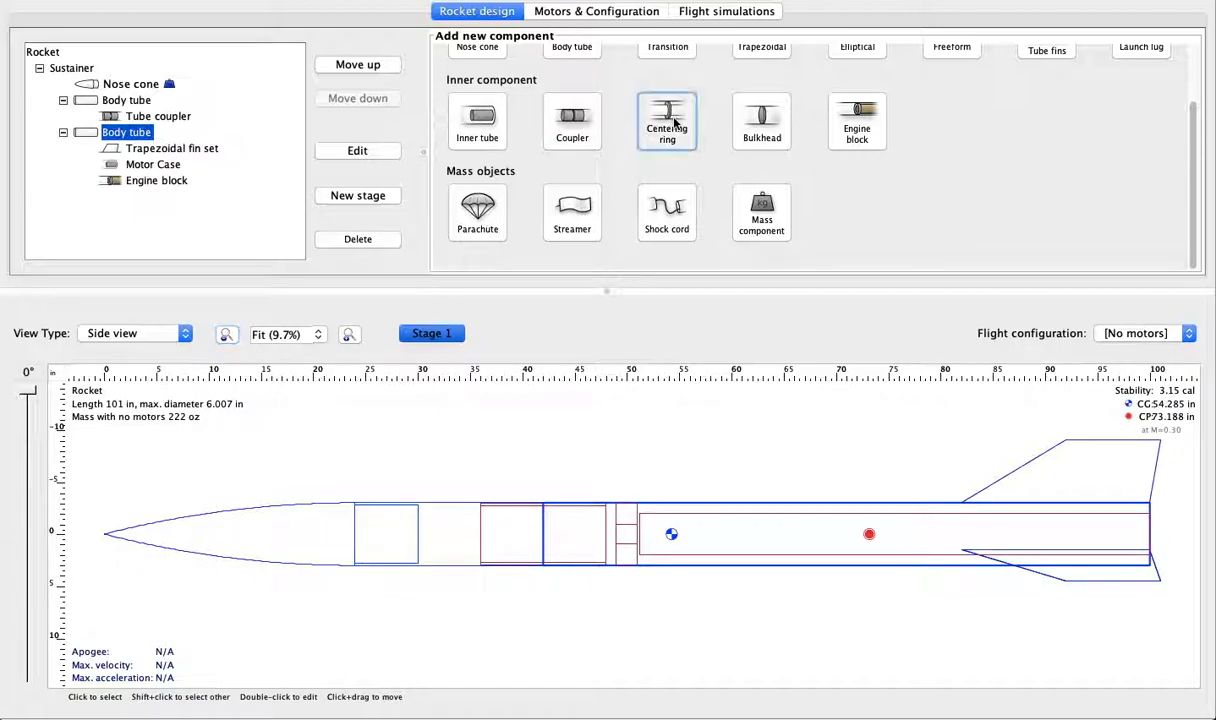
click(602, 126)
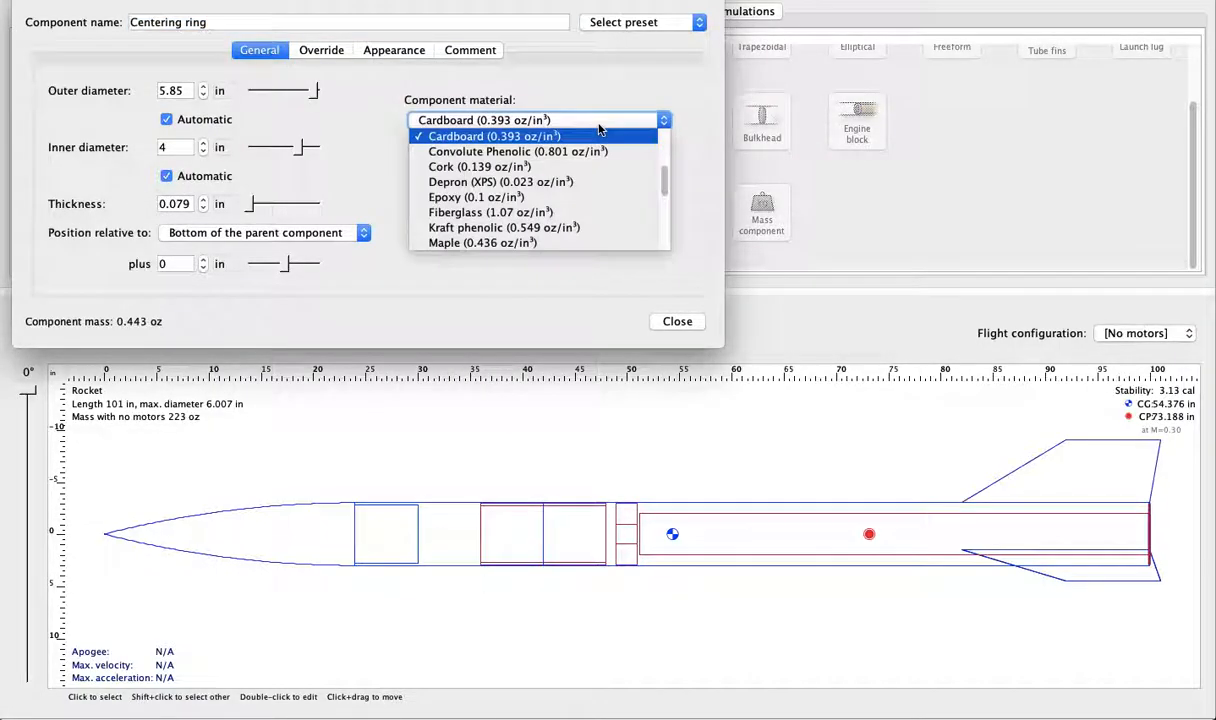
click(590, 212)
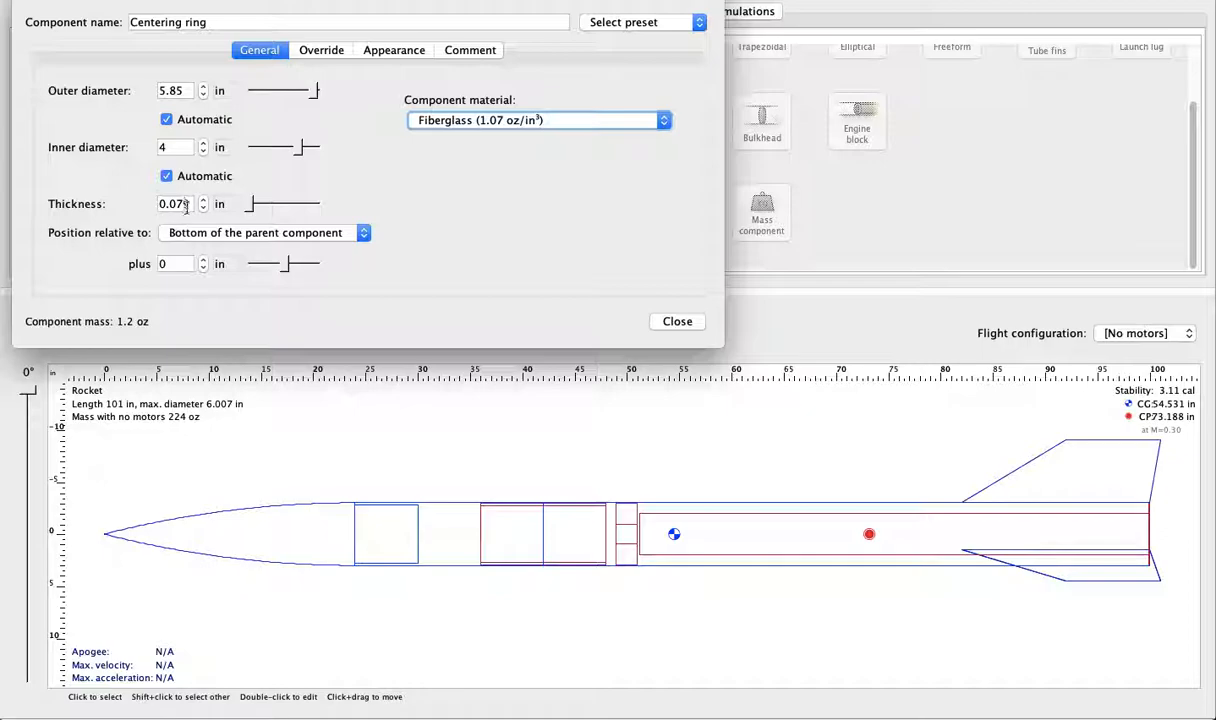
- Set the centering ring's thickness to 0.25 in and close its configuration
click(181, 147)
click(177, 89)
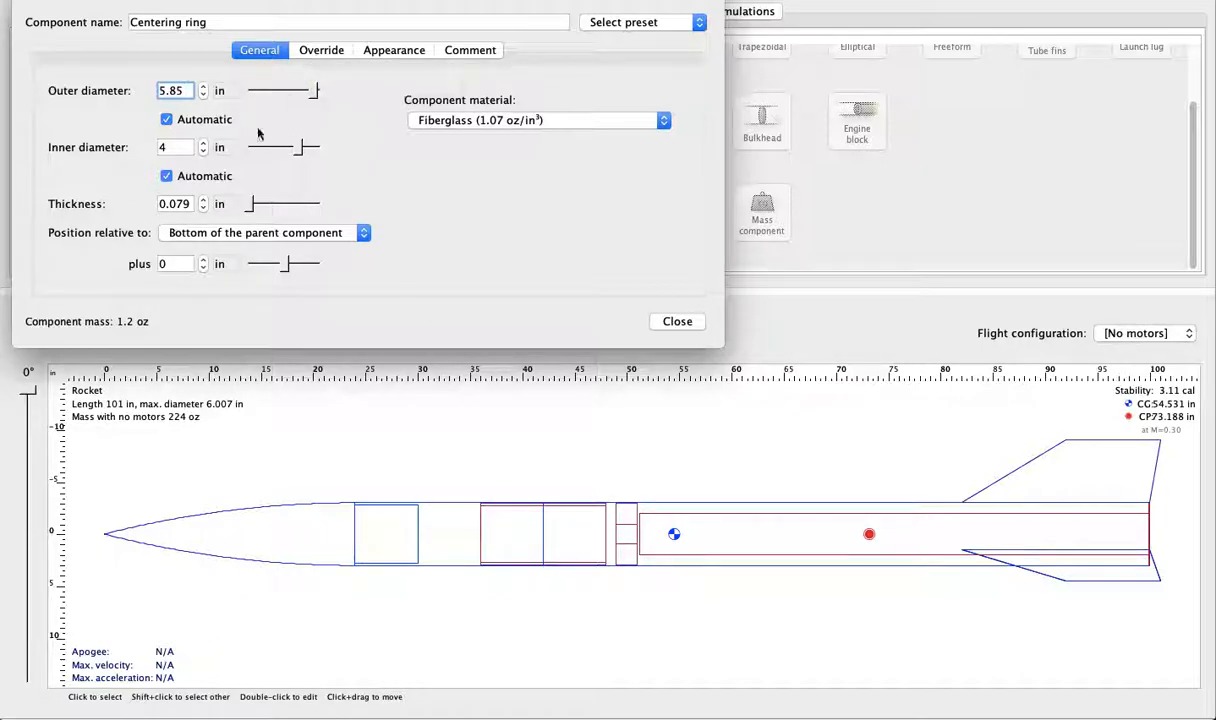
double_click(181, 206)
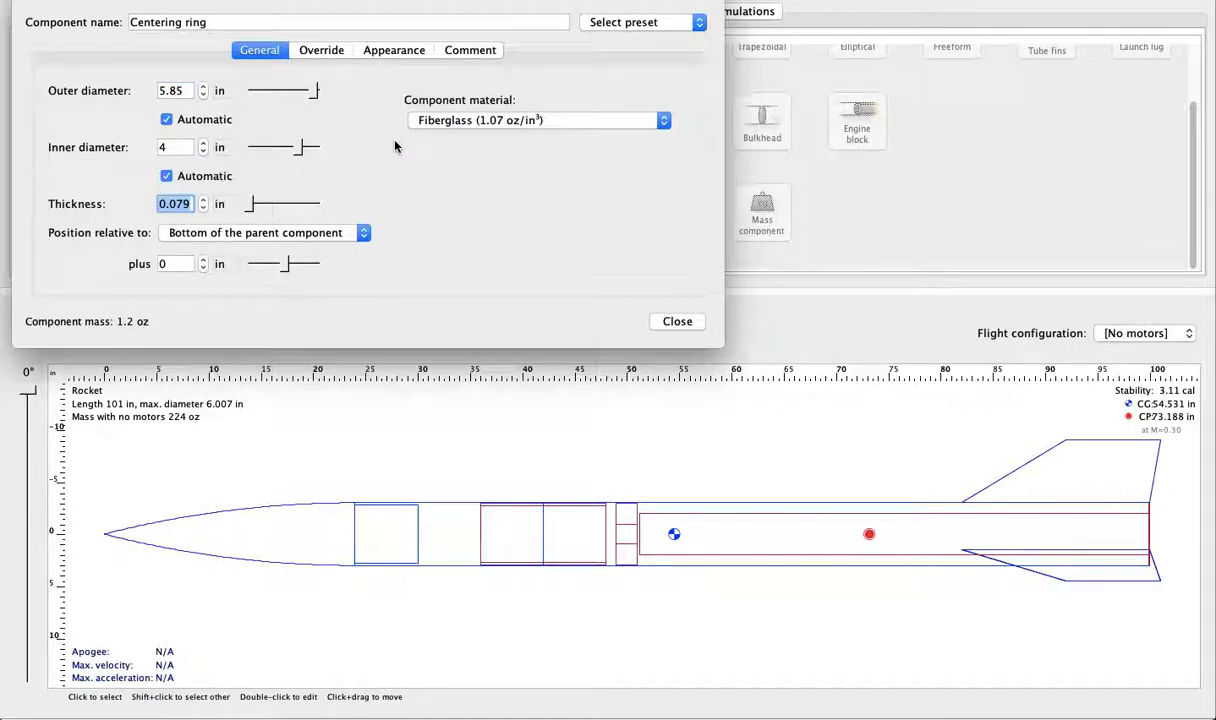
text(.25)
key(Return)
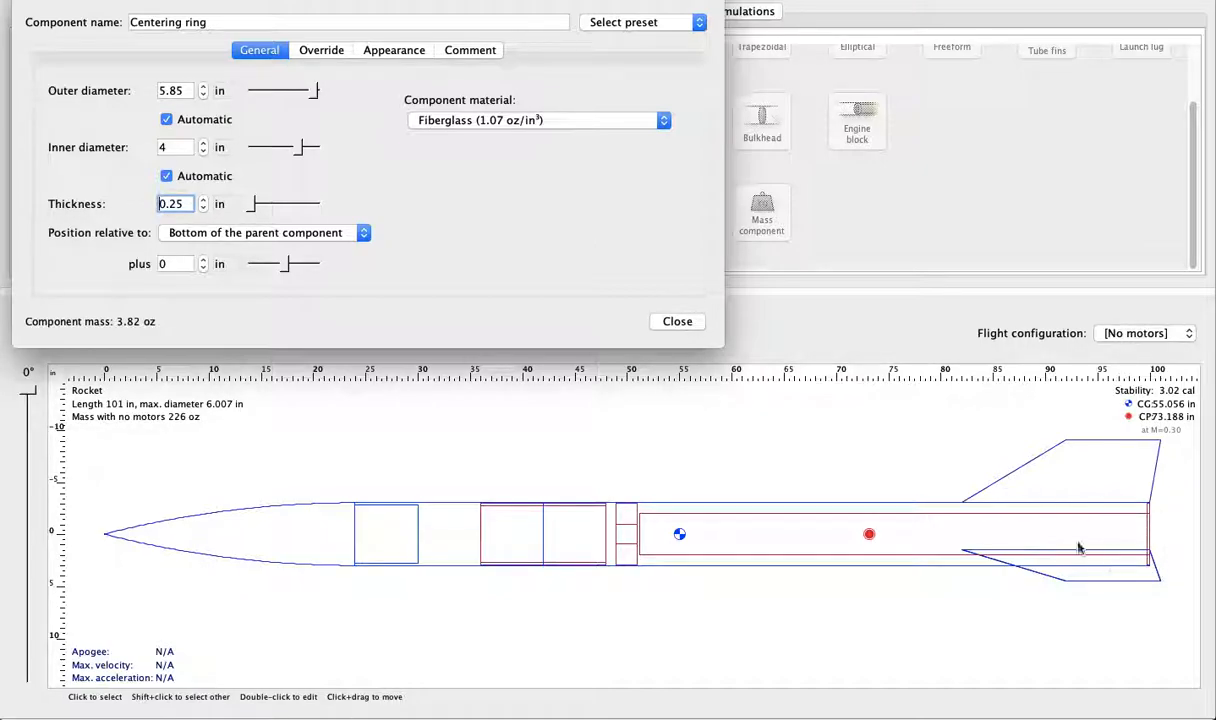
click(688, 322)
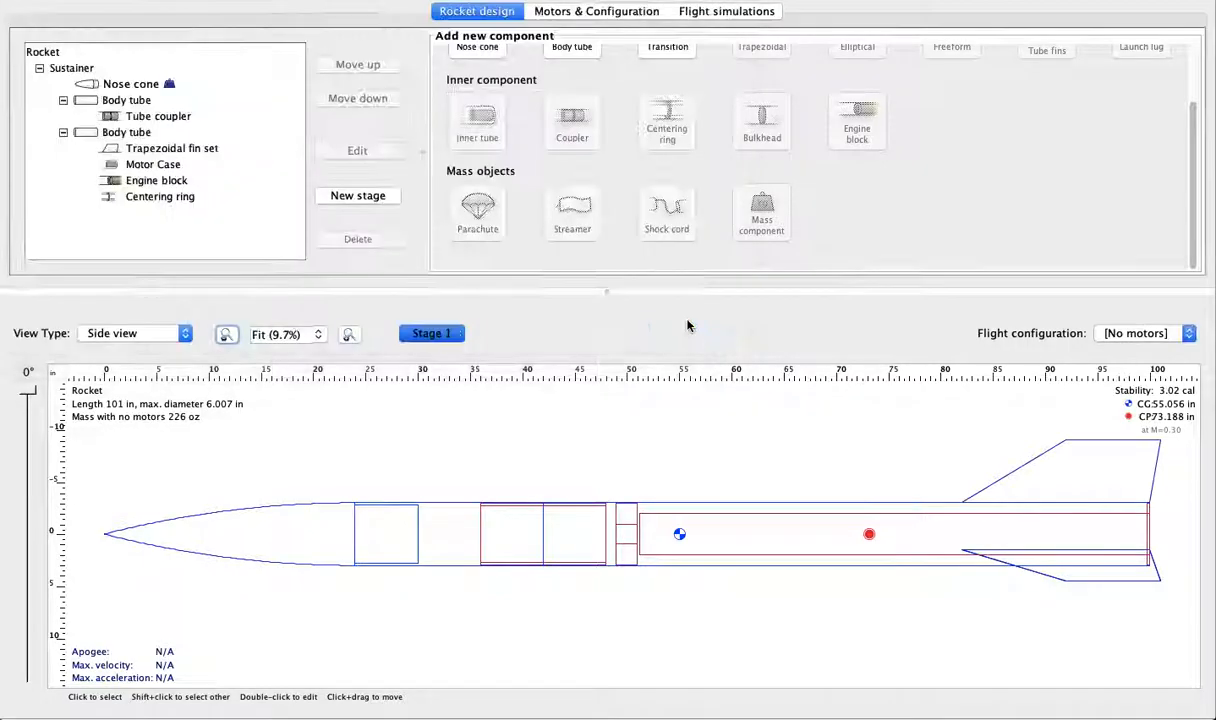
- Rename the centering ring at the aft end of the body tube as "Bottom"
click(178, 196)
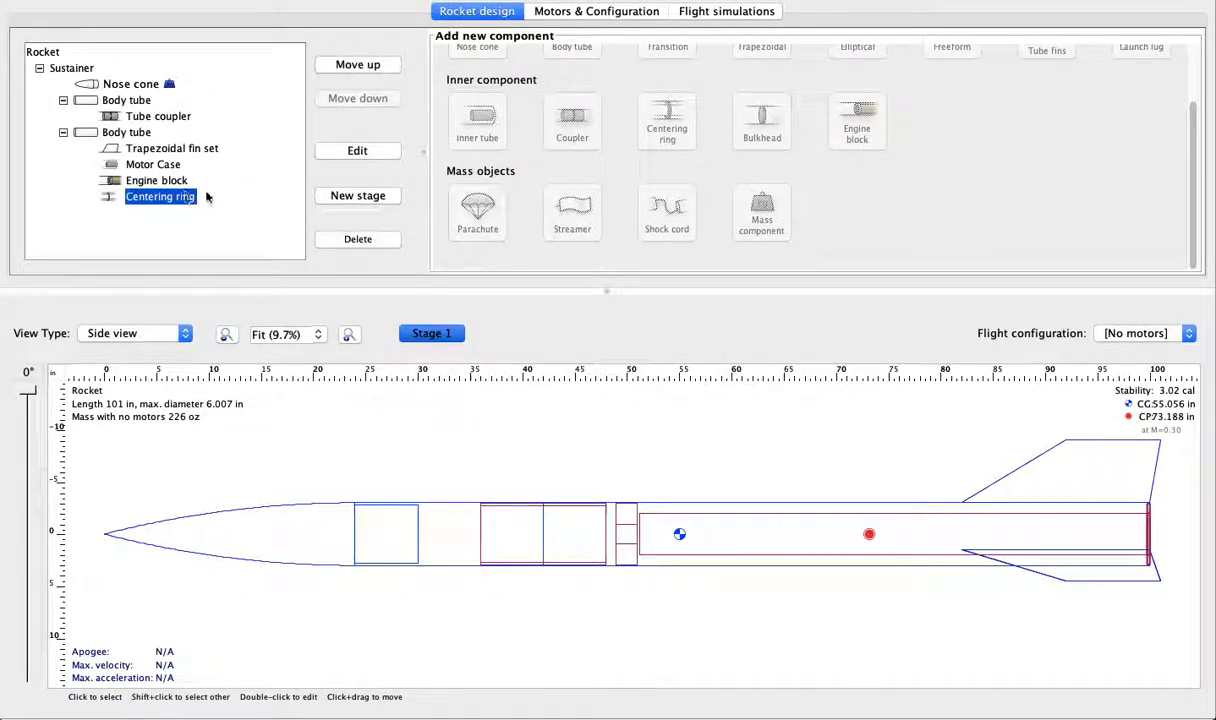
click(357, 150)
text(Cottom)
click(680, 321)
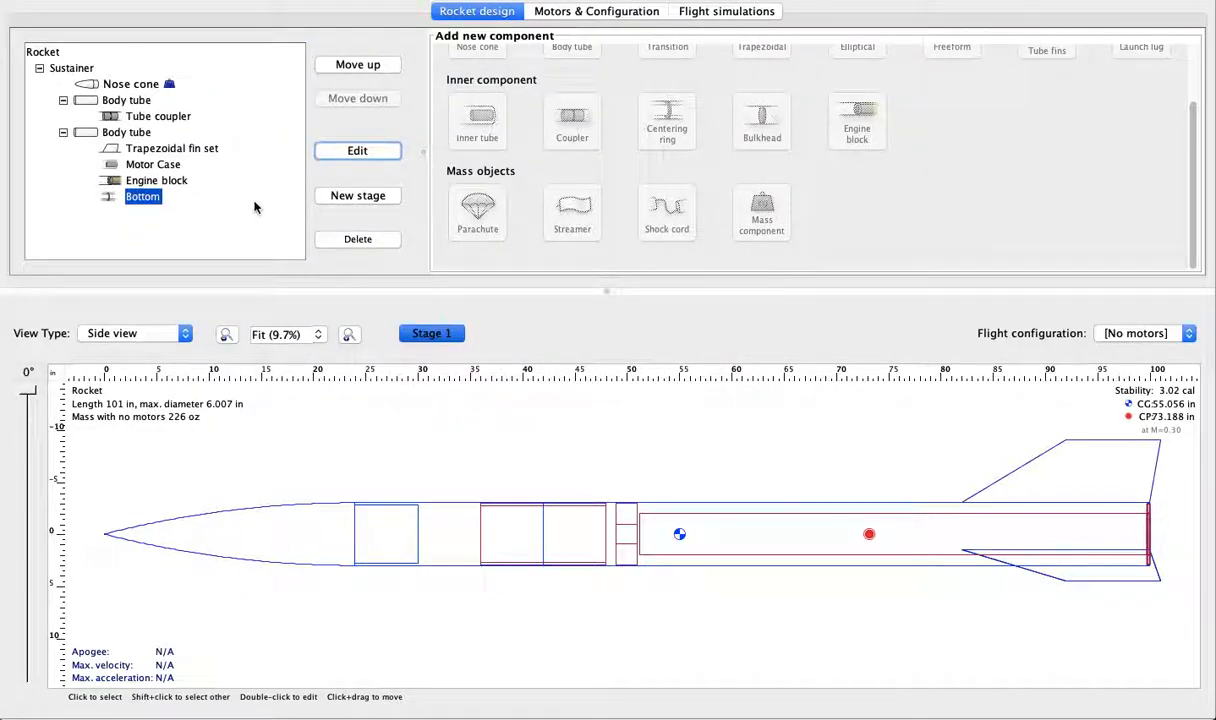
- Paste two copies of the "Bottom" centering ring into the aft body tube and rename the first copy as "Middle"
key(super+v)
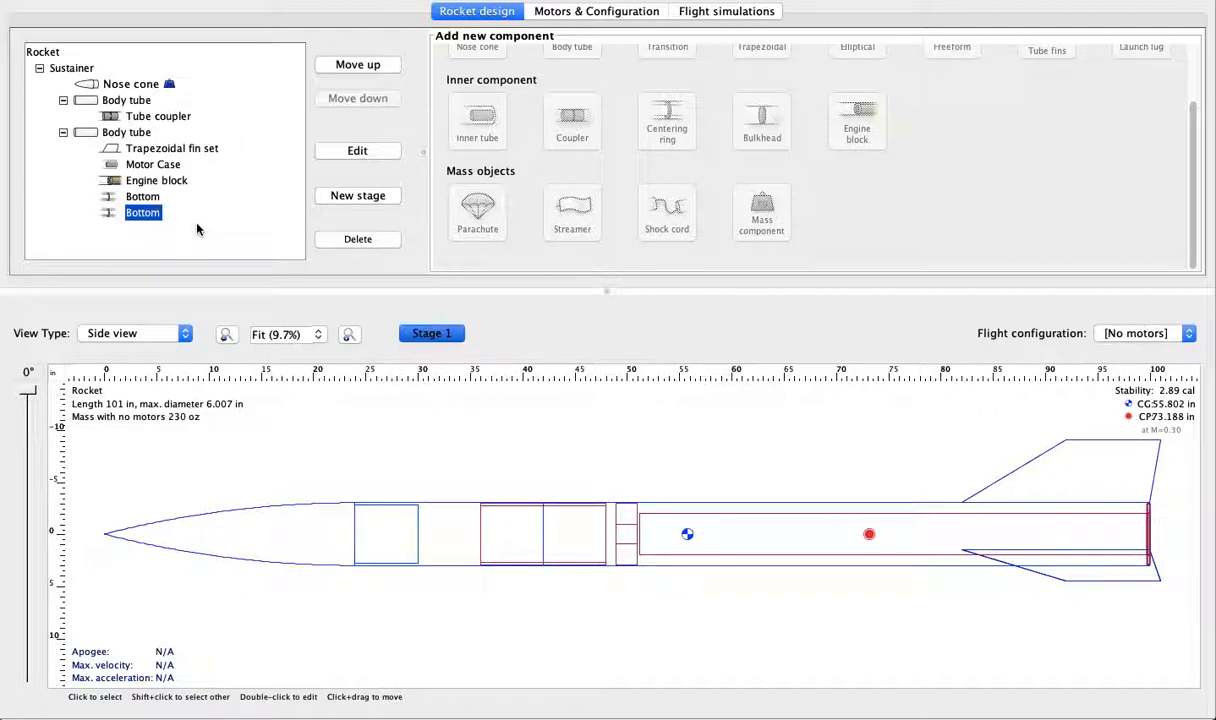
key(super+v)
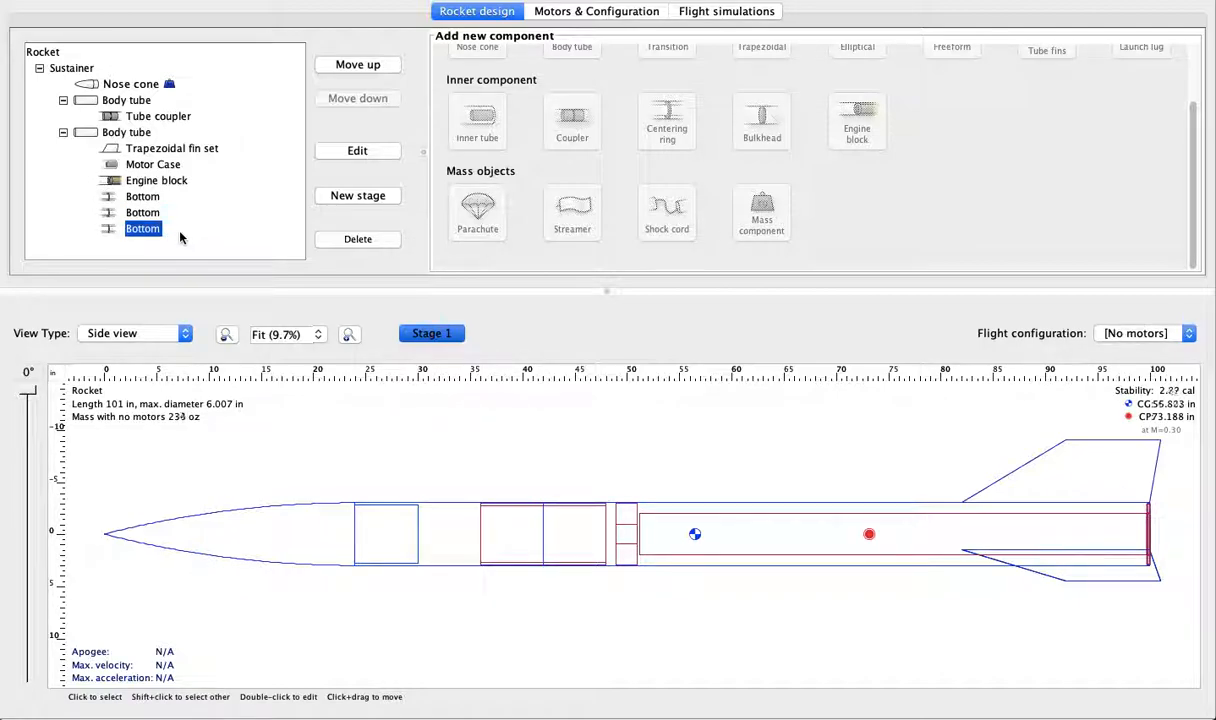
click(150, 210)
click(336, 150)
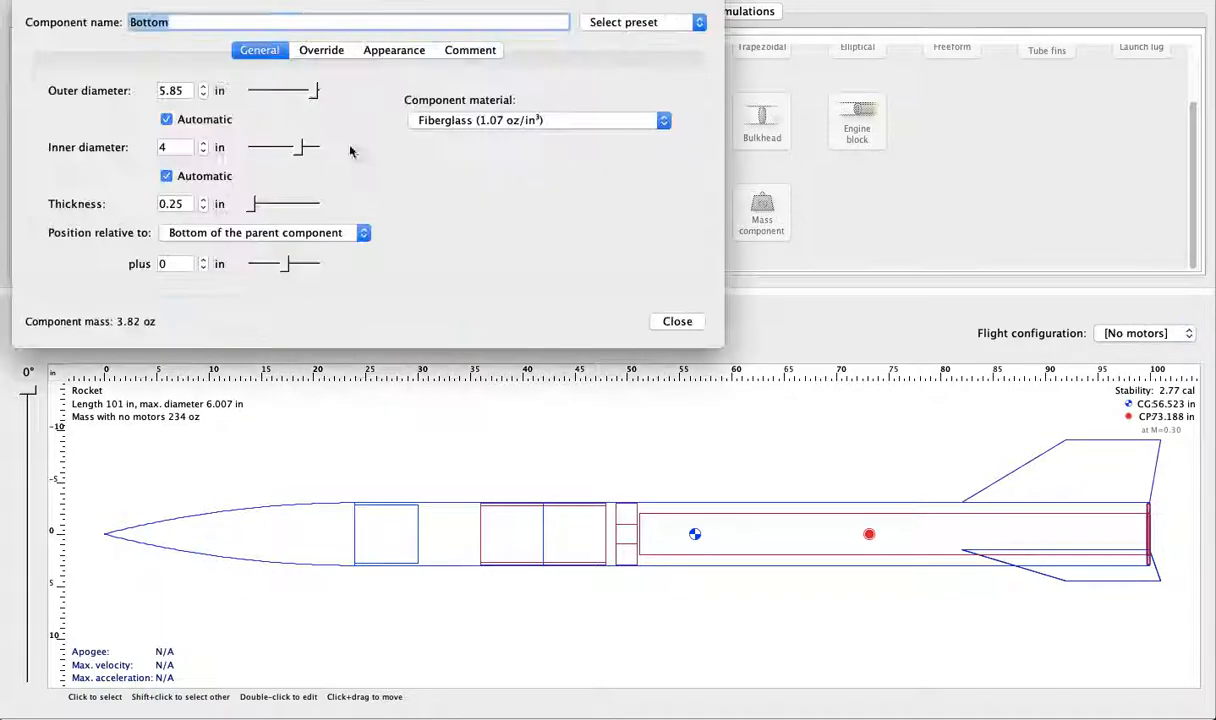
text(Middle)
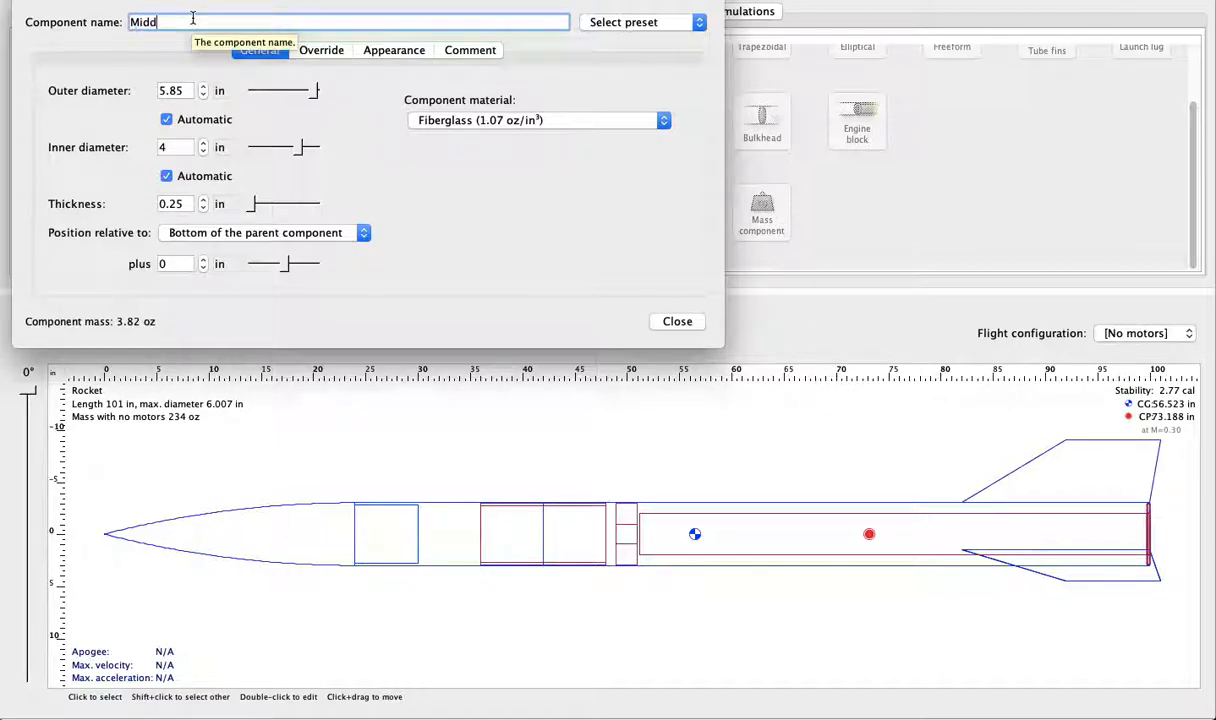
click(680, 326)
- Rename the last centering ring copy as "Top" and offset it -38 in from the bottom of the parent component
click(145, 222)
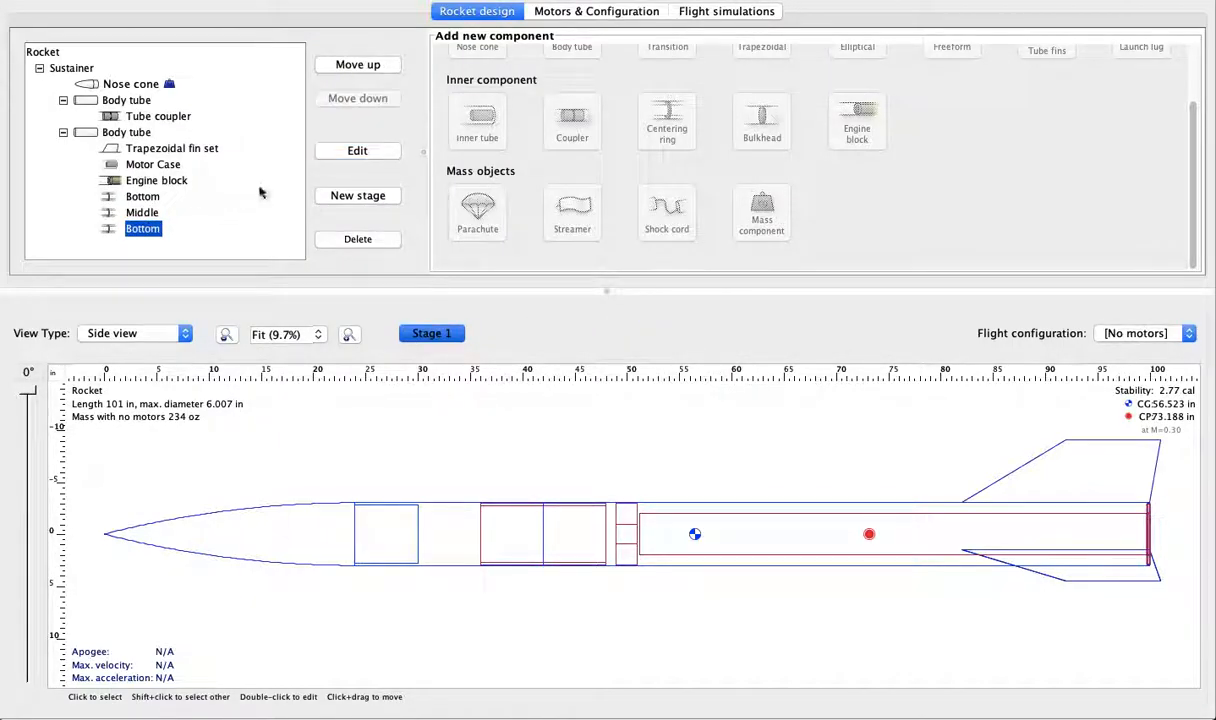
click(336, 152)
text(Top)
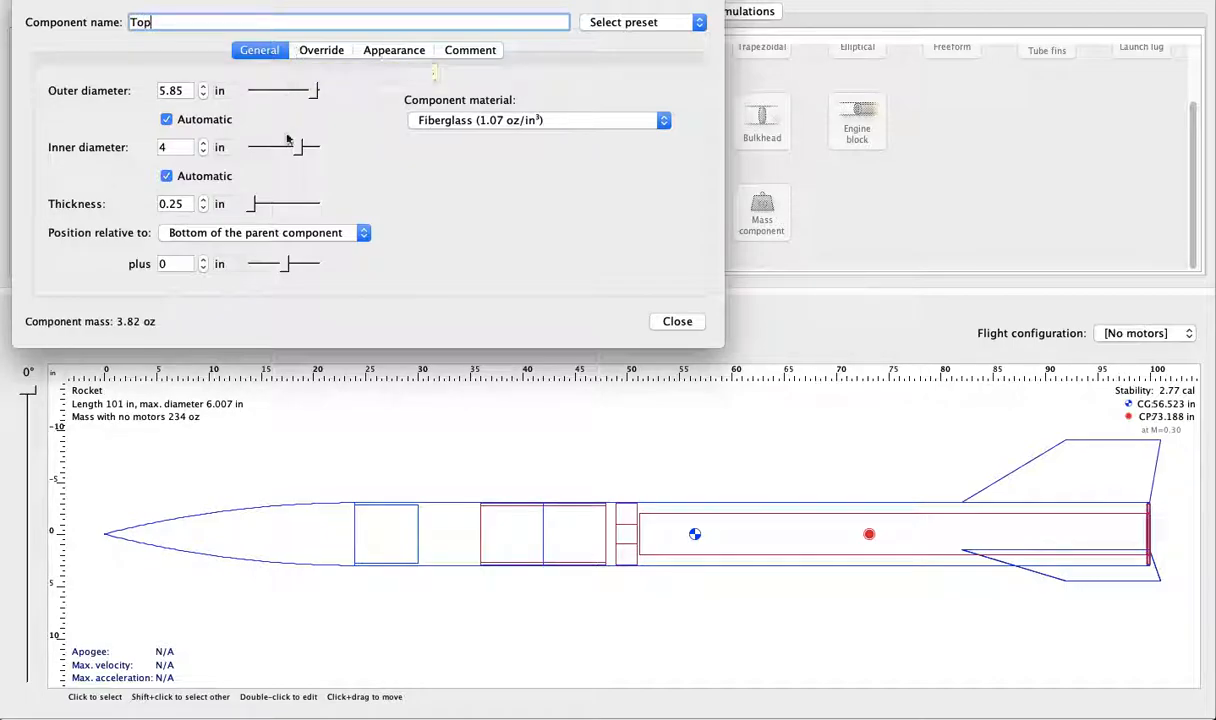
click(183, 263)
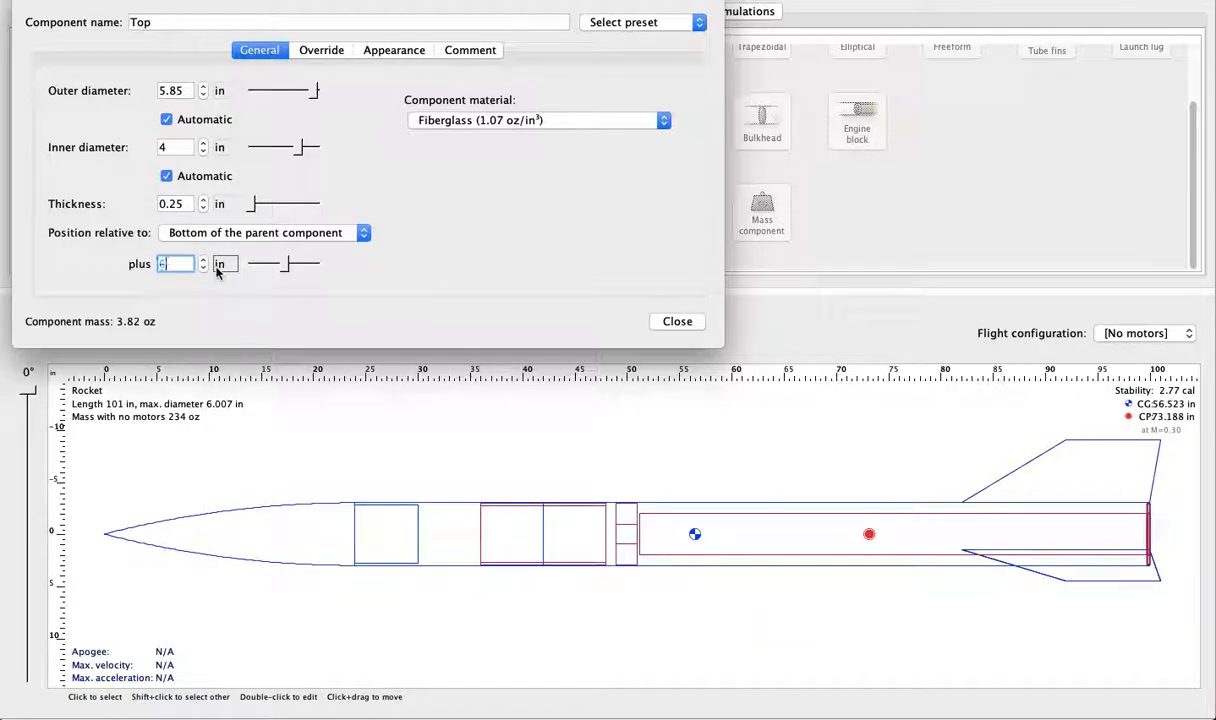
text(38)
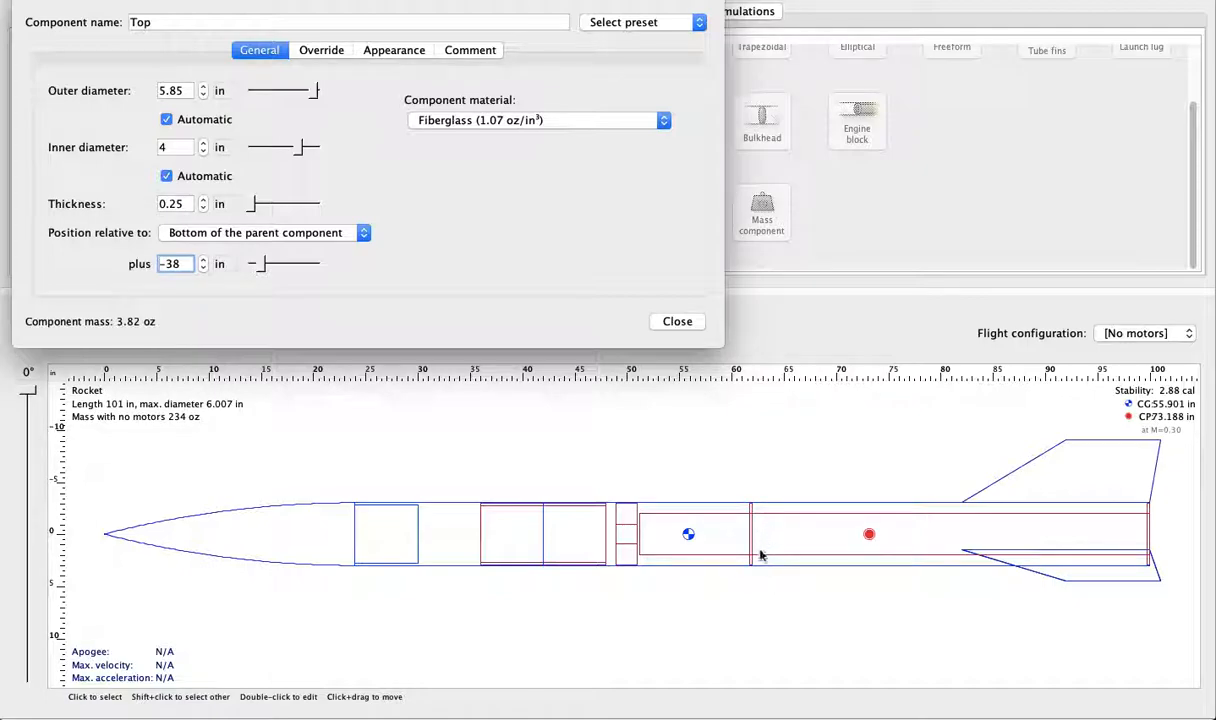
click(669, 321)
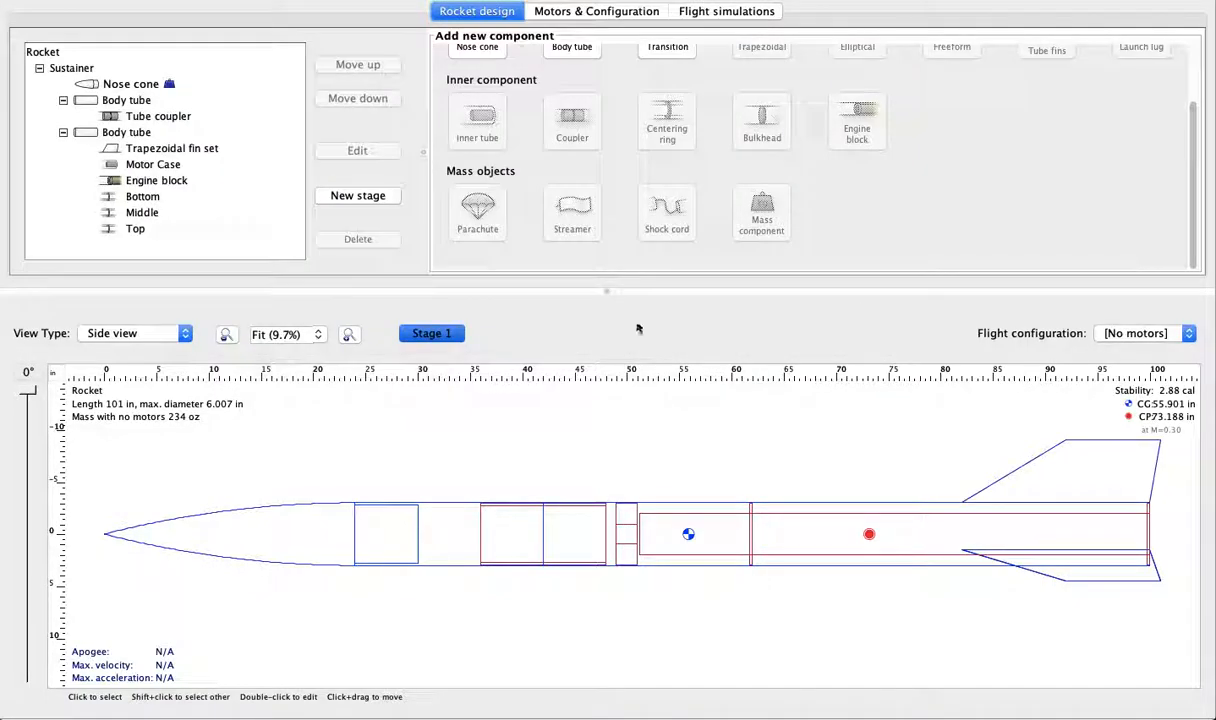
- Offset the "Middle" centering ring -19 in from the bottom of the parent component and close its configuration
click(142, 212)
click(357, 150)
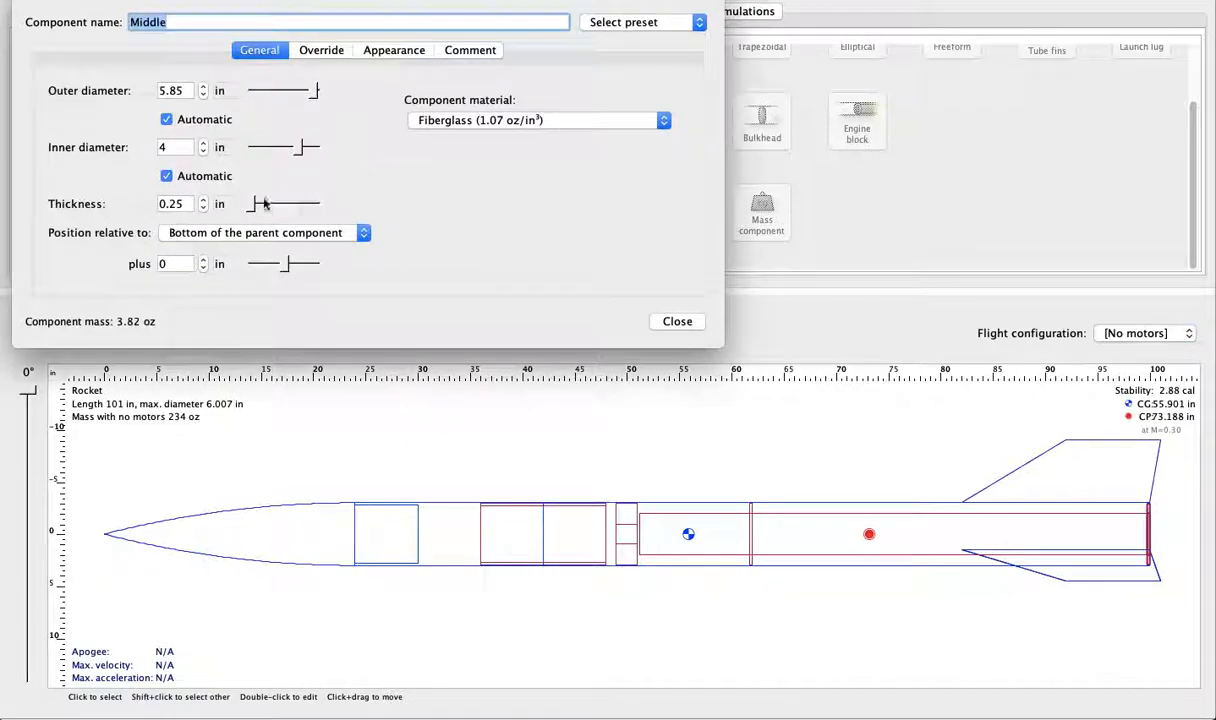
click(184, 260)
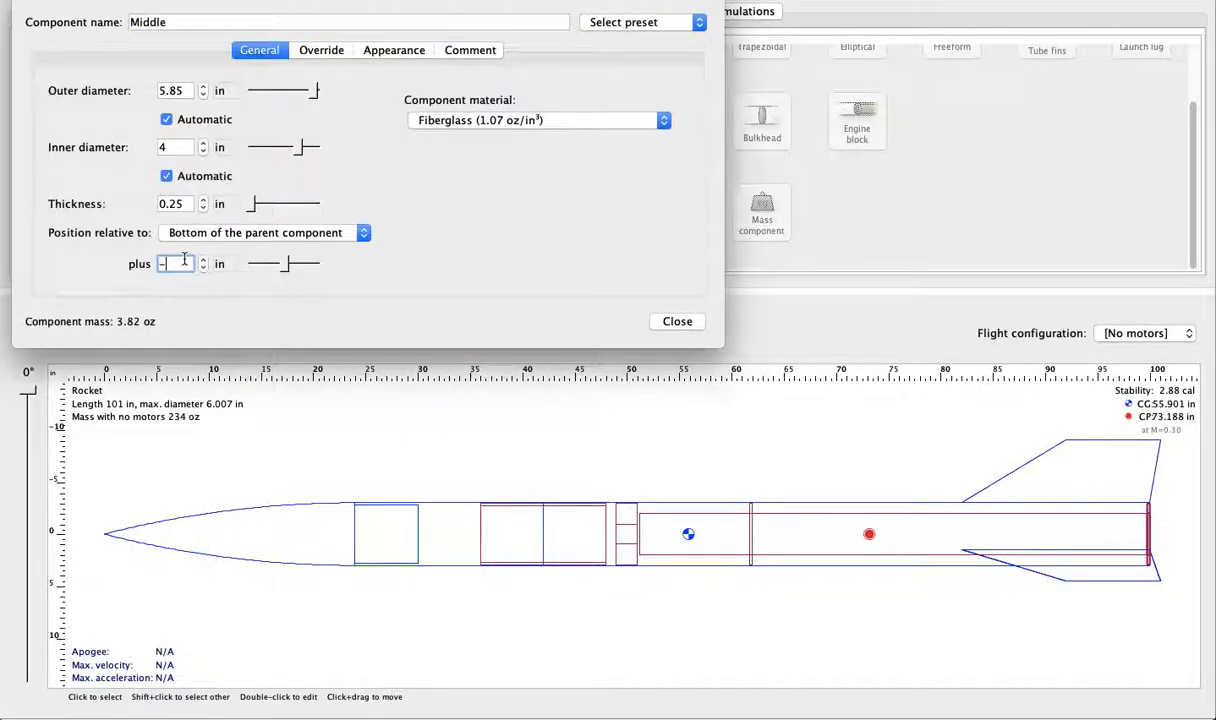
key(Return)
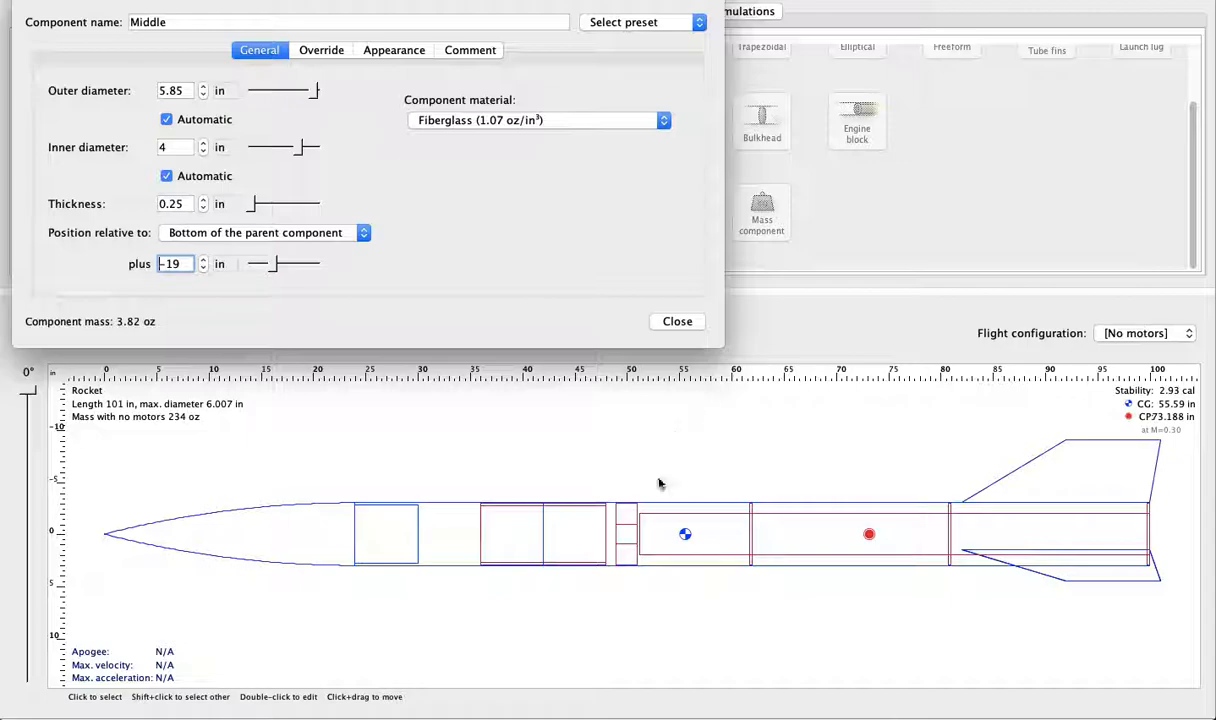
click(677, 322)
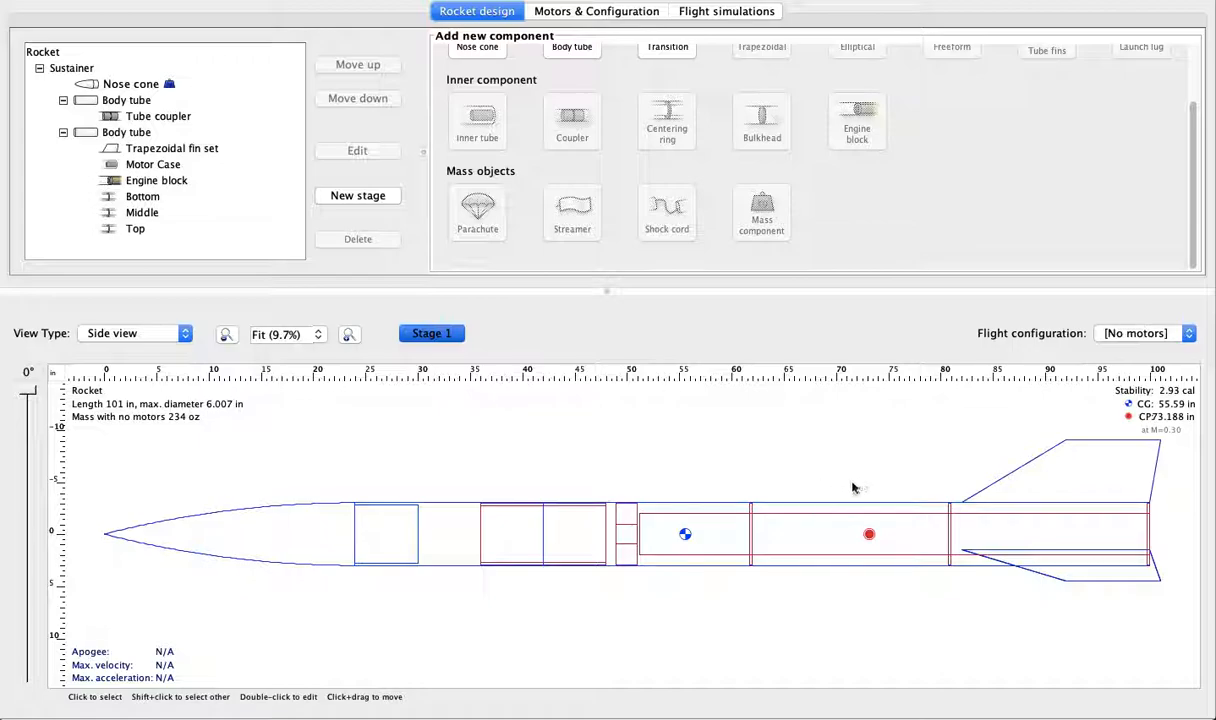
- Add a transition behind the aft body tube, keeping the Conical shape
click(850, 518)
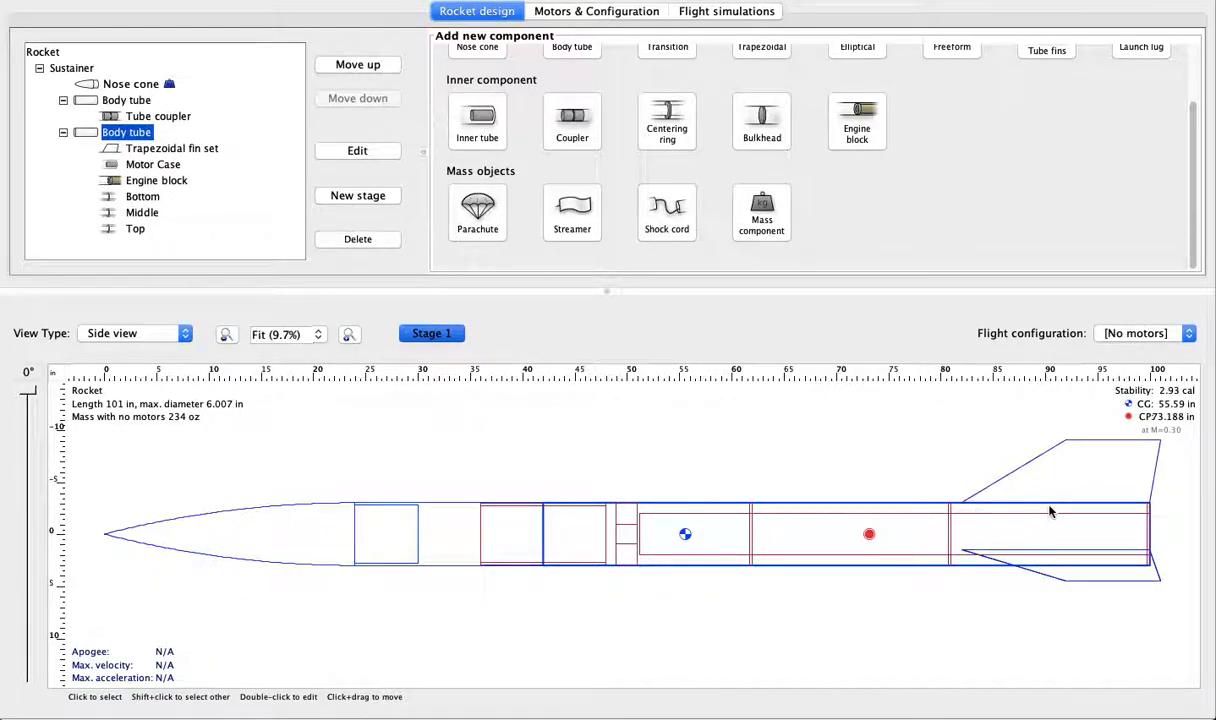
click(828, 428)
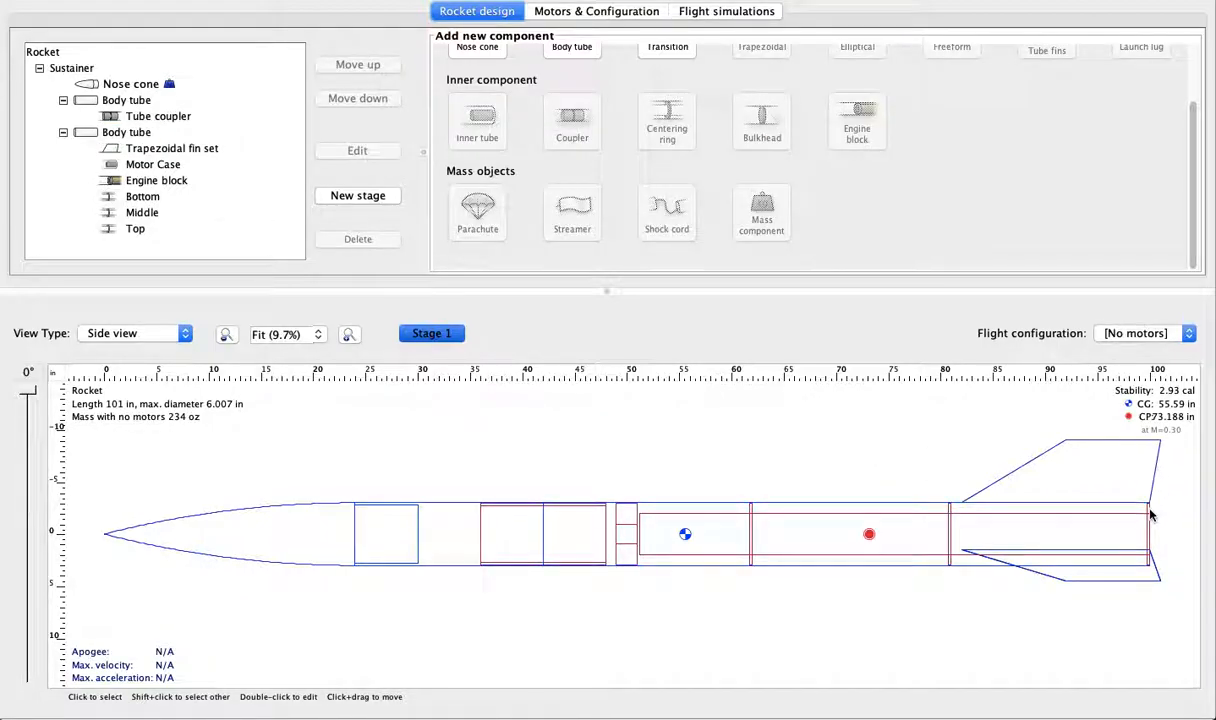
click(1151, 516)
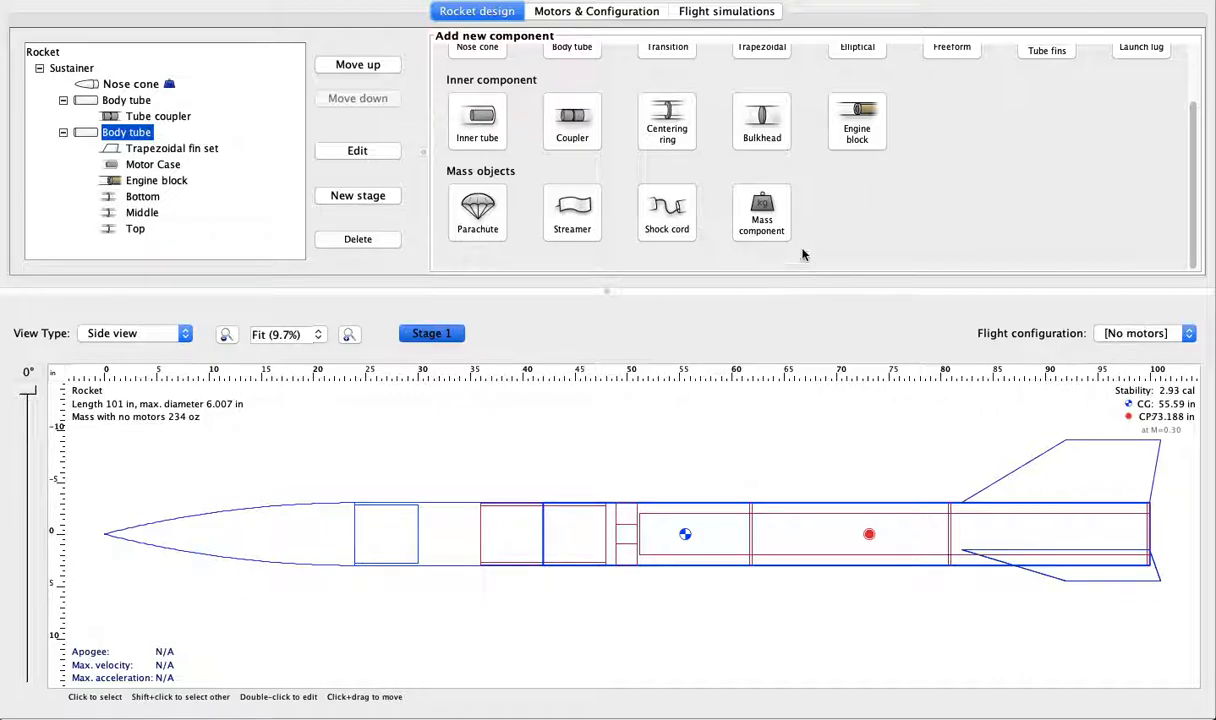
scroll(816, 240, up, 2)
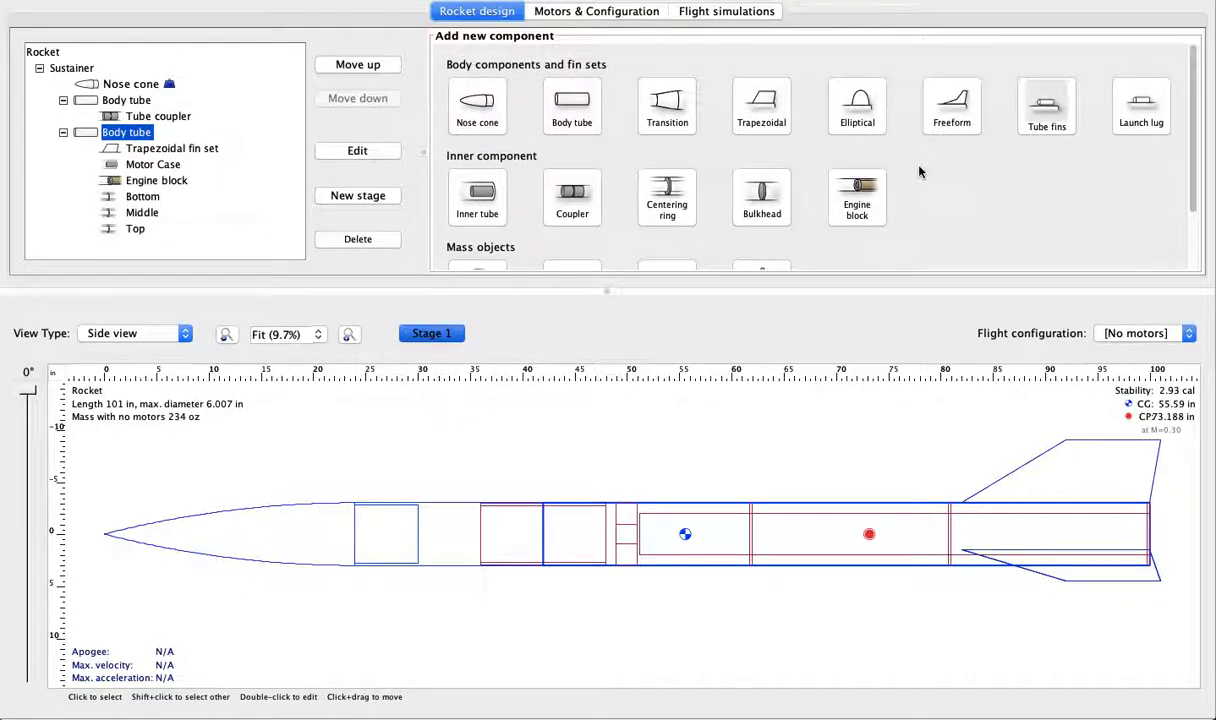
click(682, 112)
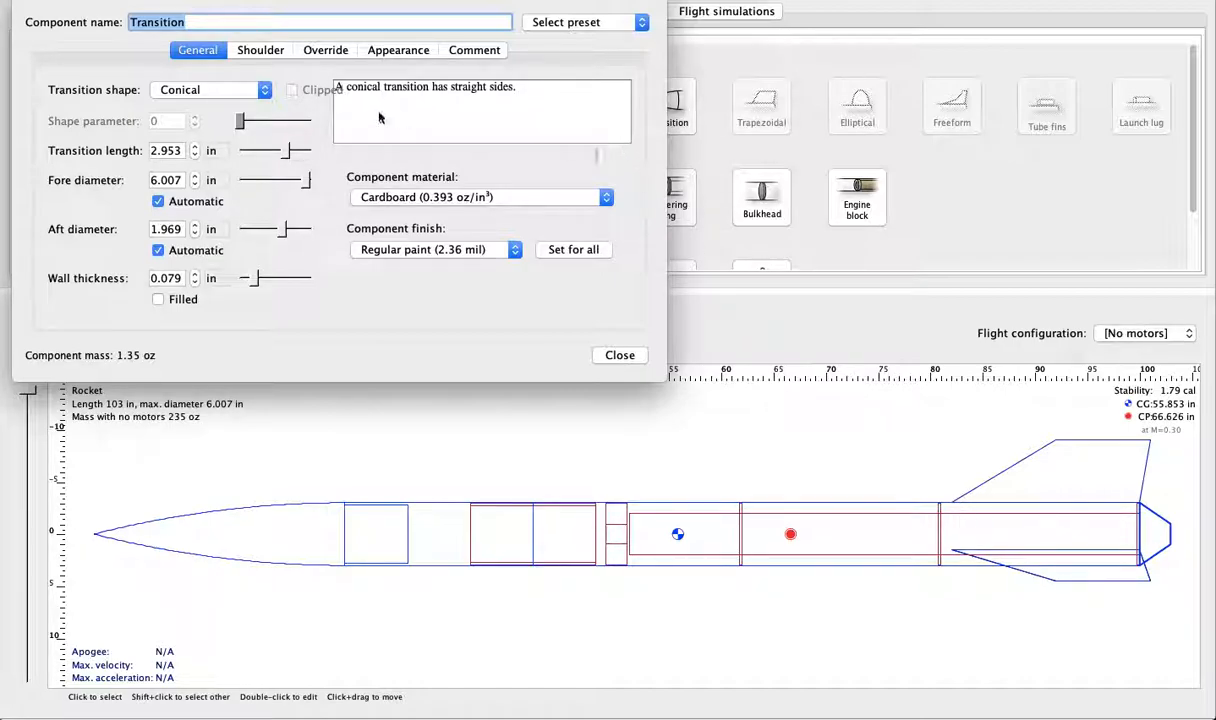
click(238, 92)
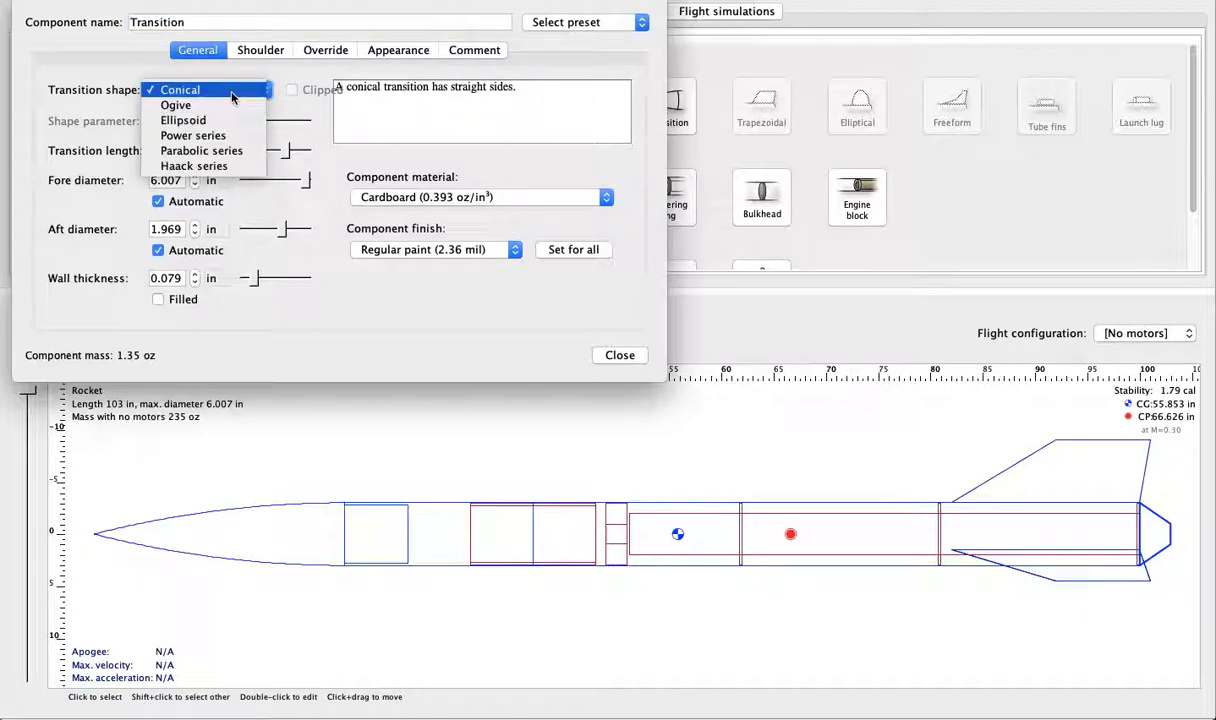
click(256, 88)
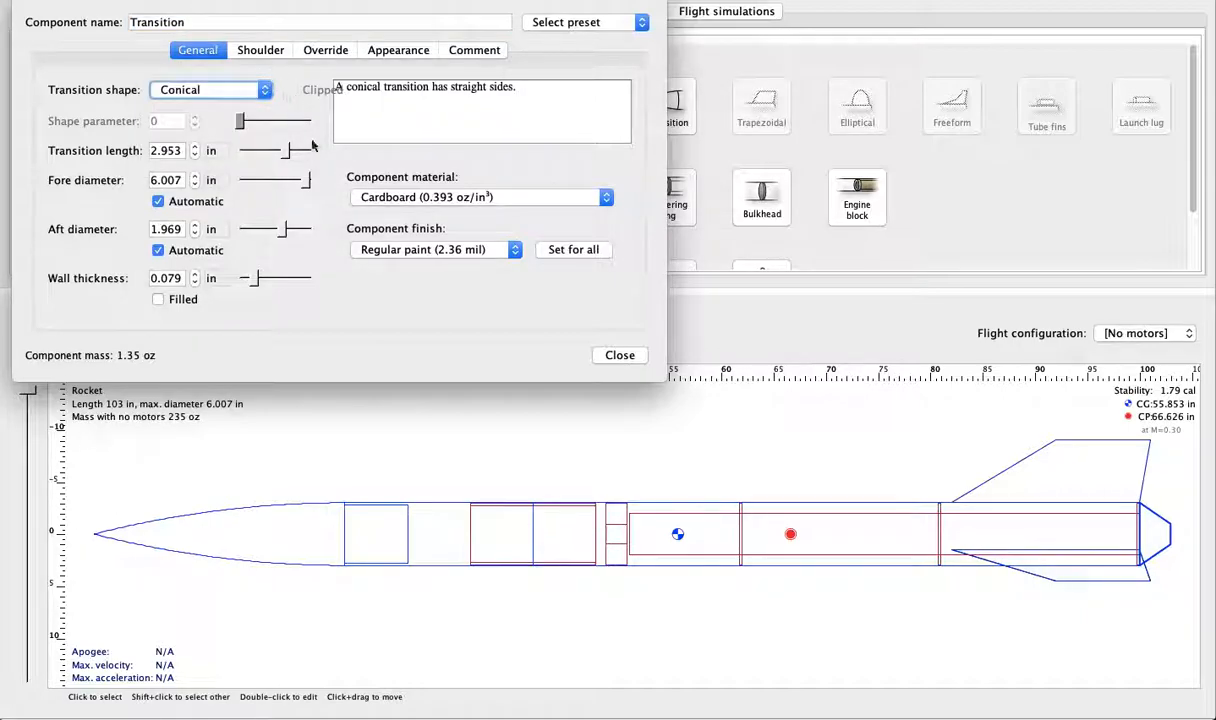
click(184, 149)
double_click(184, 149)
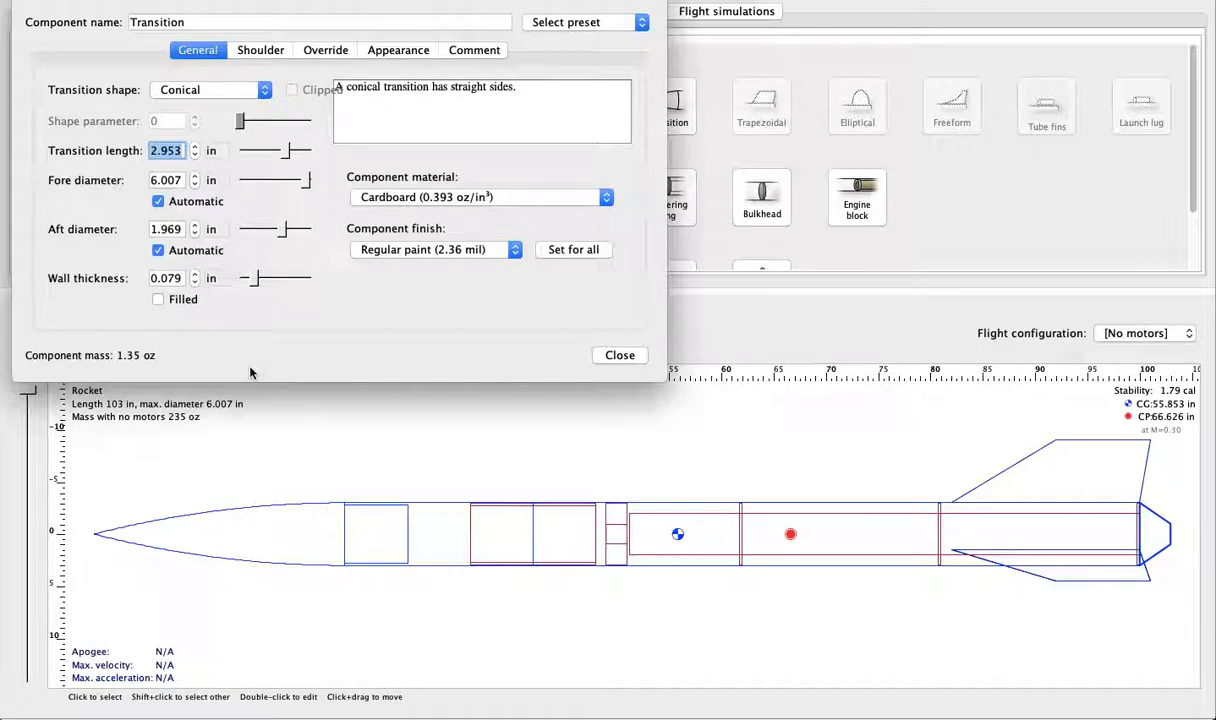
- Set the transition's material to Plywood (birch) (0.364 oz/in³)
click(505, 197)
scroll(516, 246, up, 2)
scroll(516, 246, up, 2)
scroll(516, 246, down, 10)
scroll(516, 246, up, 1)
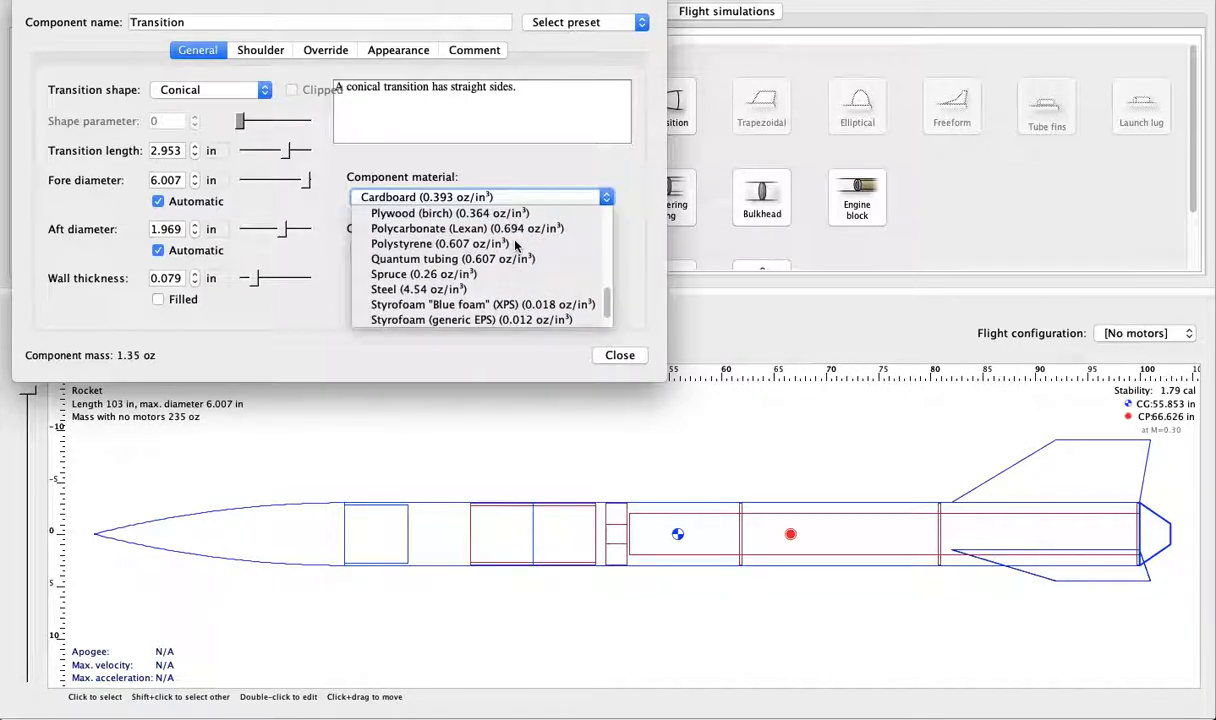
scroll(512, 258, down, 1)
scroll(502, 288, up, 5)
scroll(502, 288, up, 5)
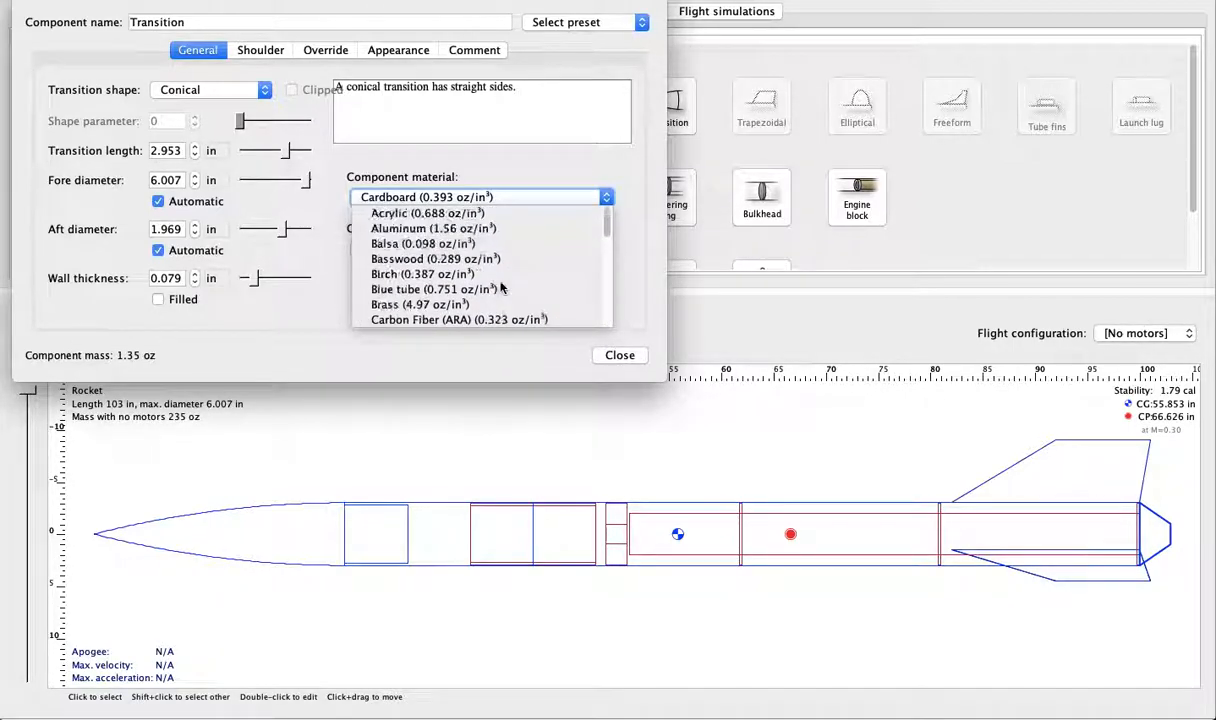
scroll(512, 245, down, 6)
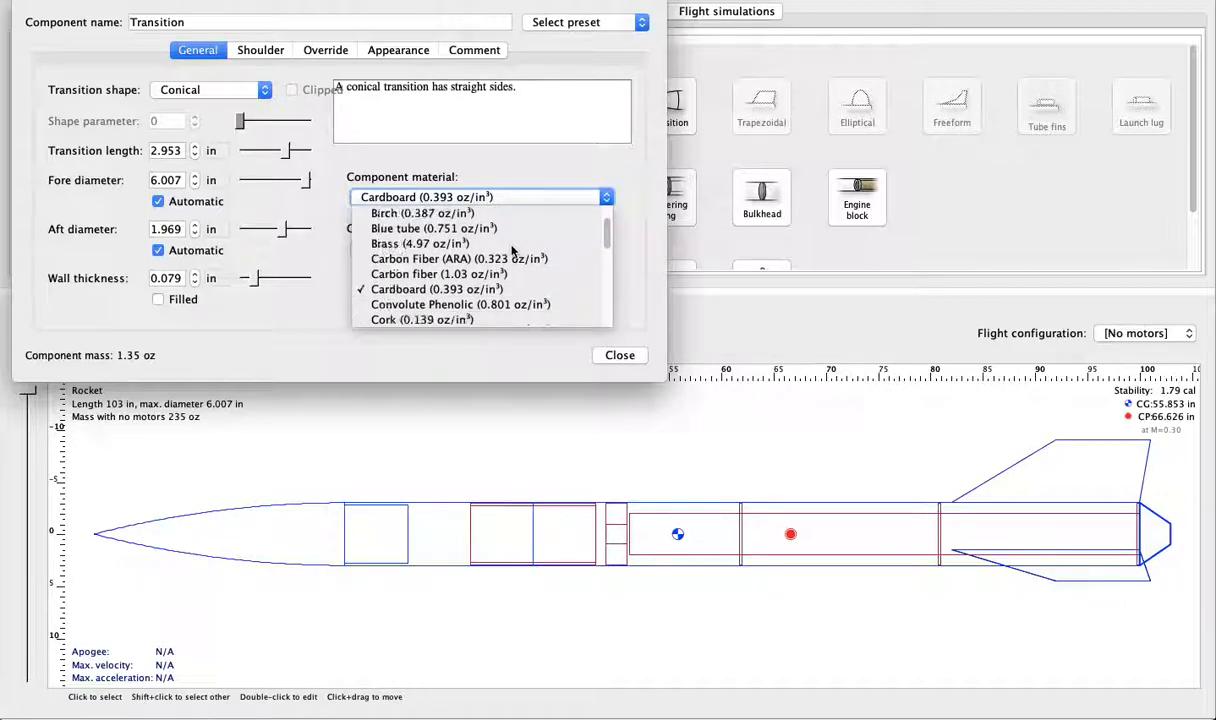
scroll(512, 250, down, 3)
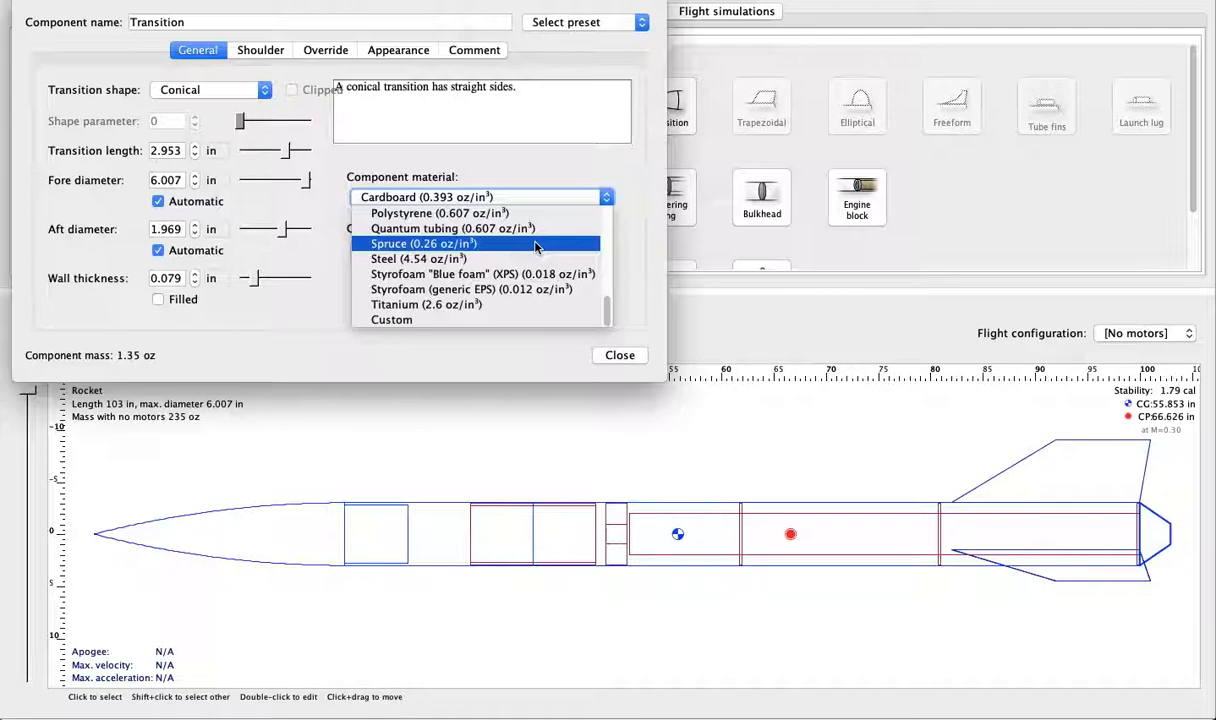
scroll(535, 250, up, 3)
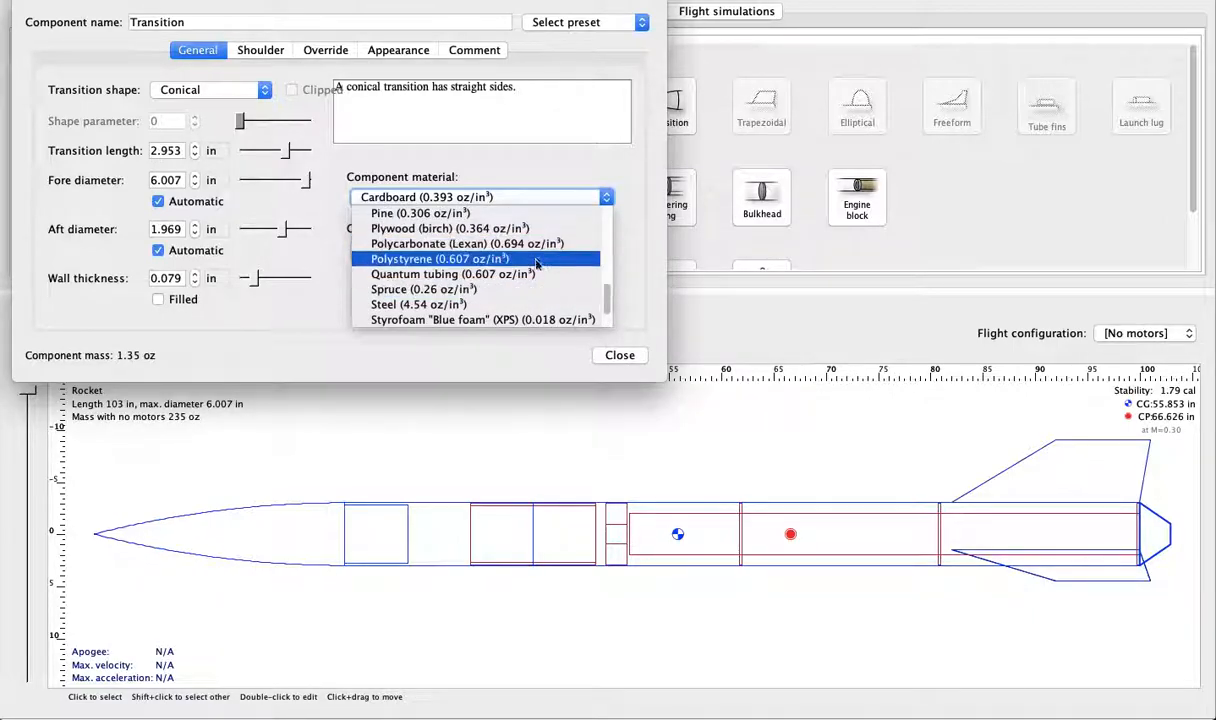
scroll(533, 291, down, 1)
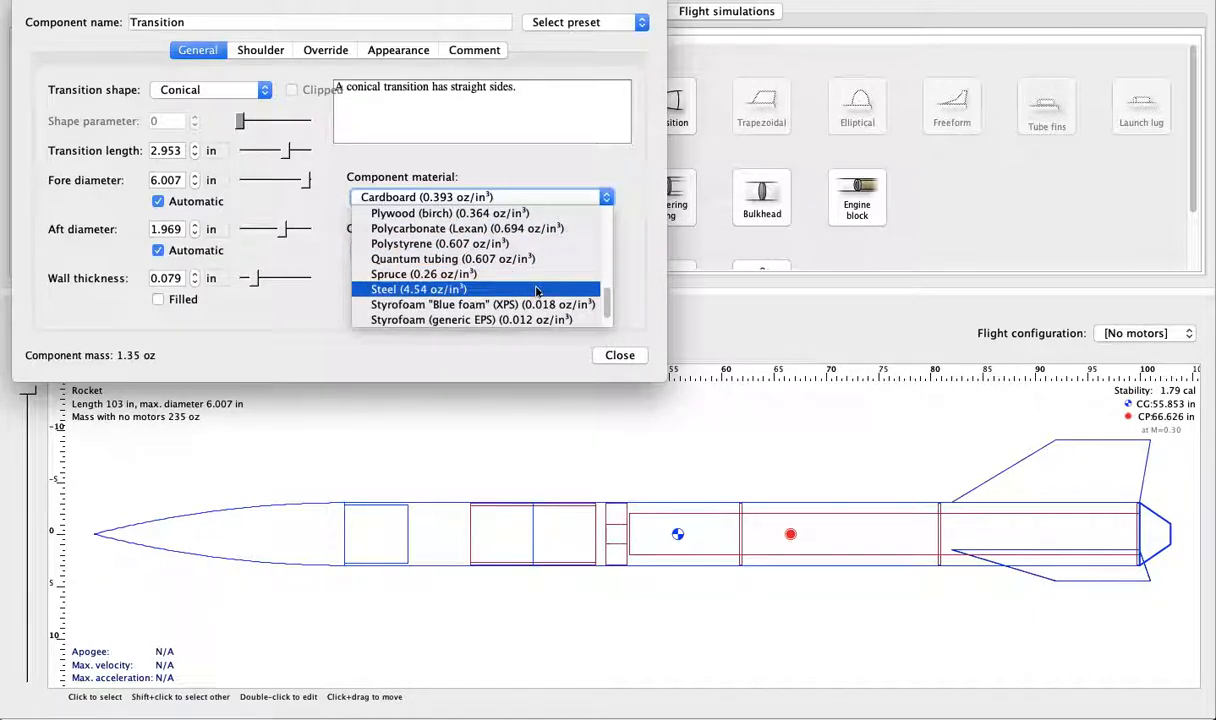
scroll(537, 318, up, 2)
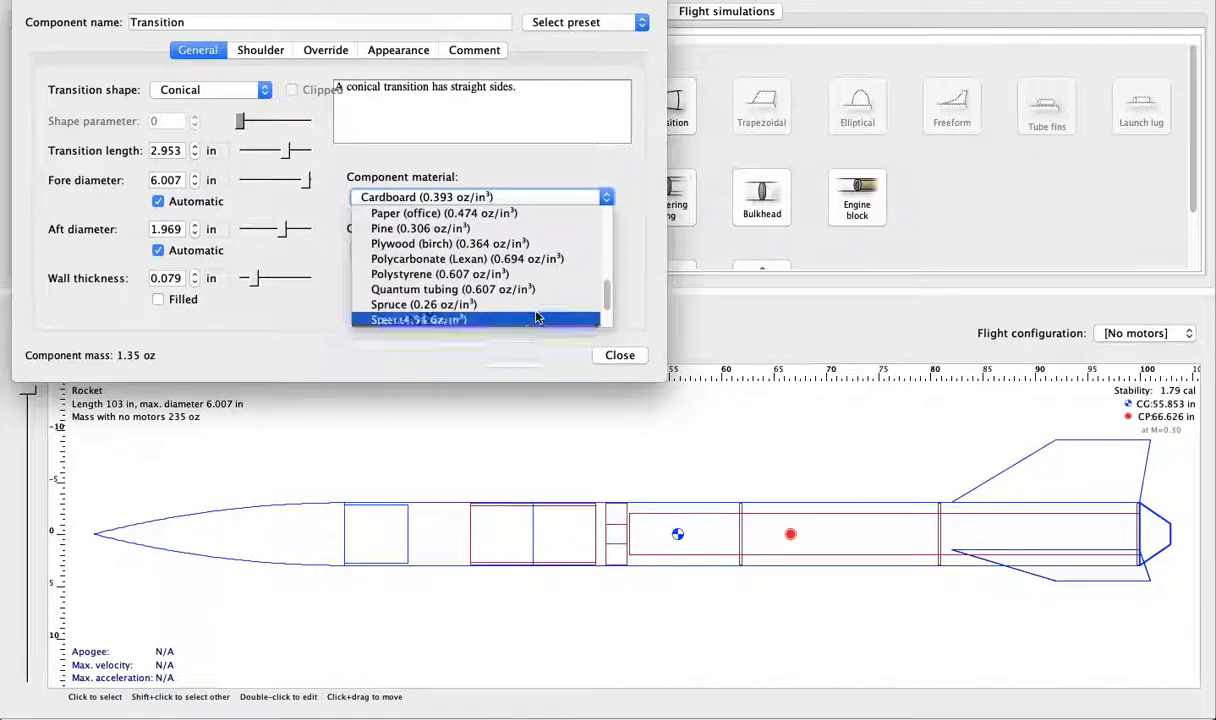
click(483, 238)
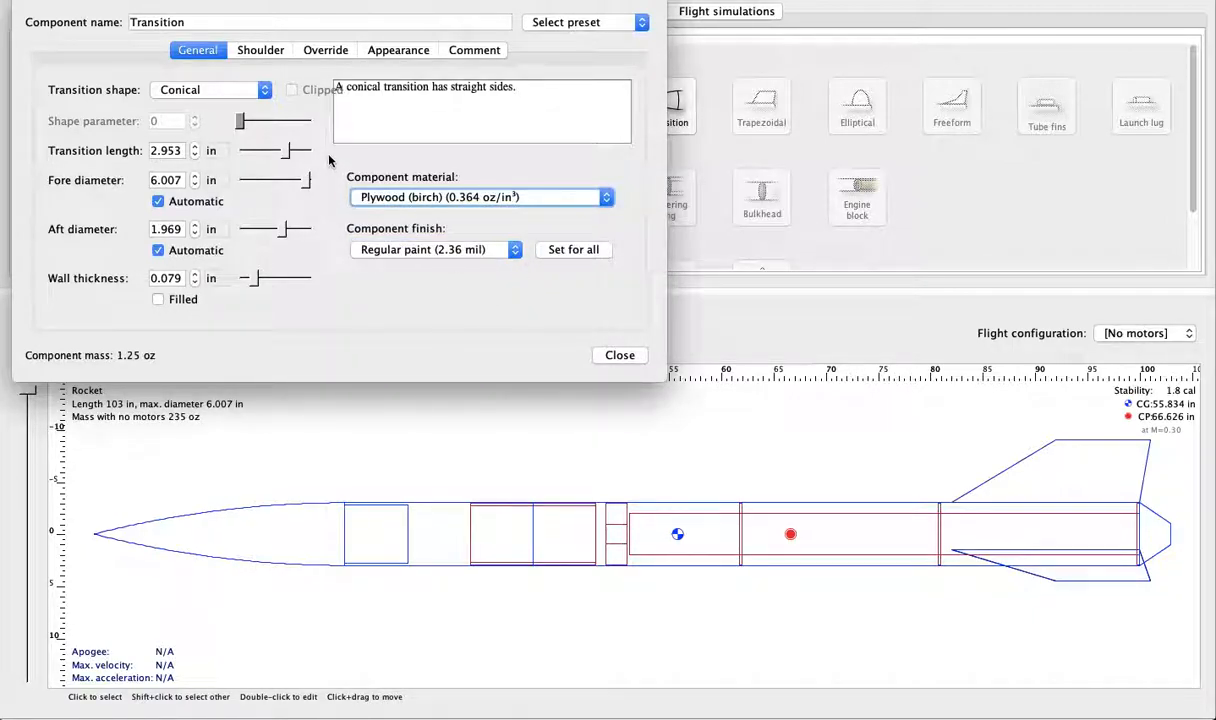
- Set the transition's length to 6 in and its aft diameter to 4 in, and close its configuration
click(168, 150)
text(6)
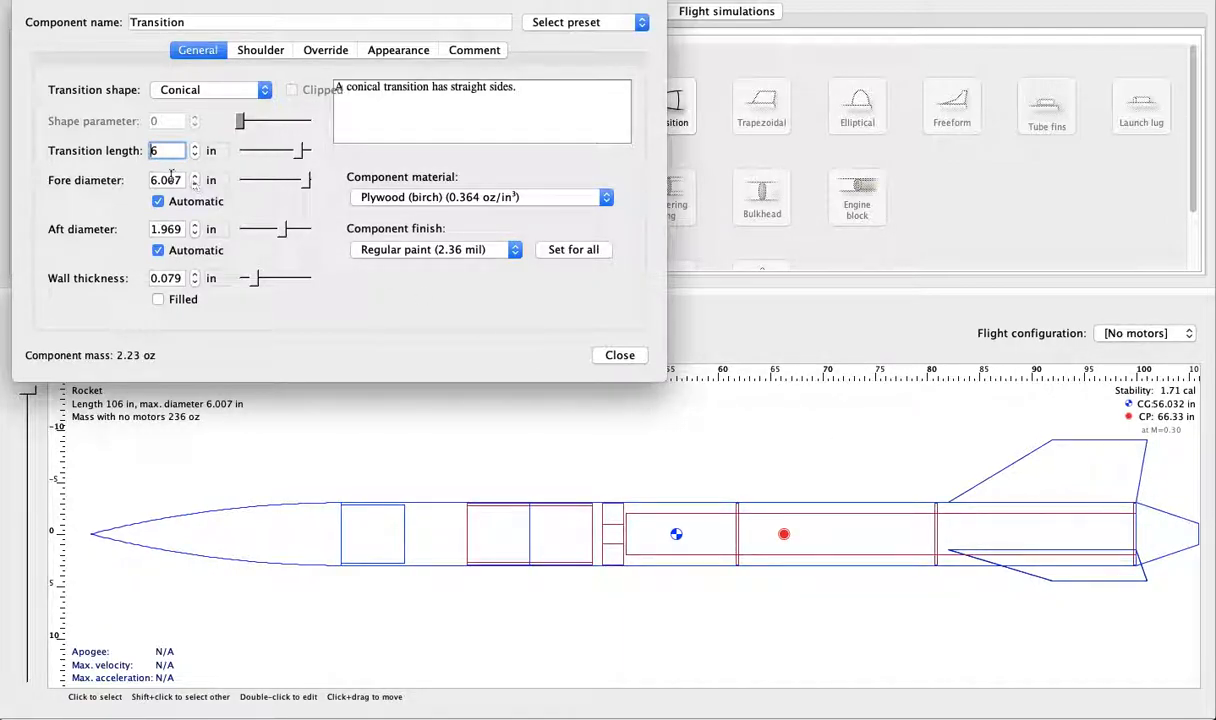
click(166, 229)
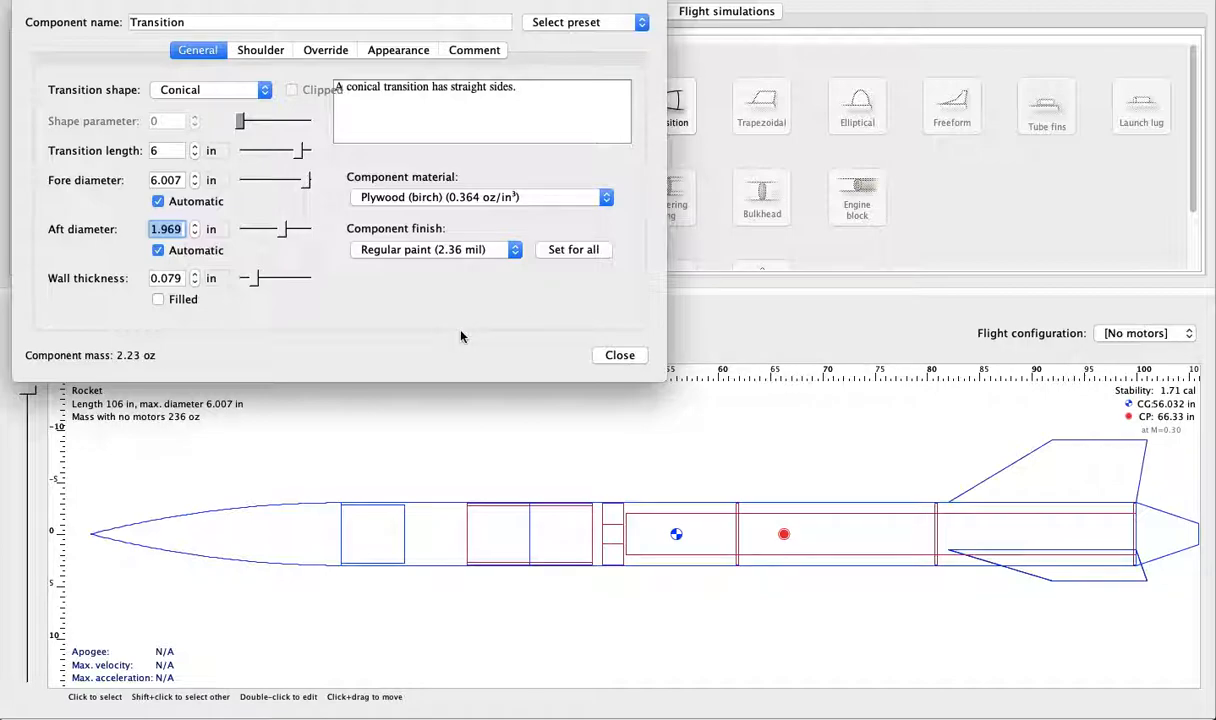
text(4)
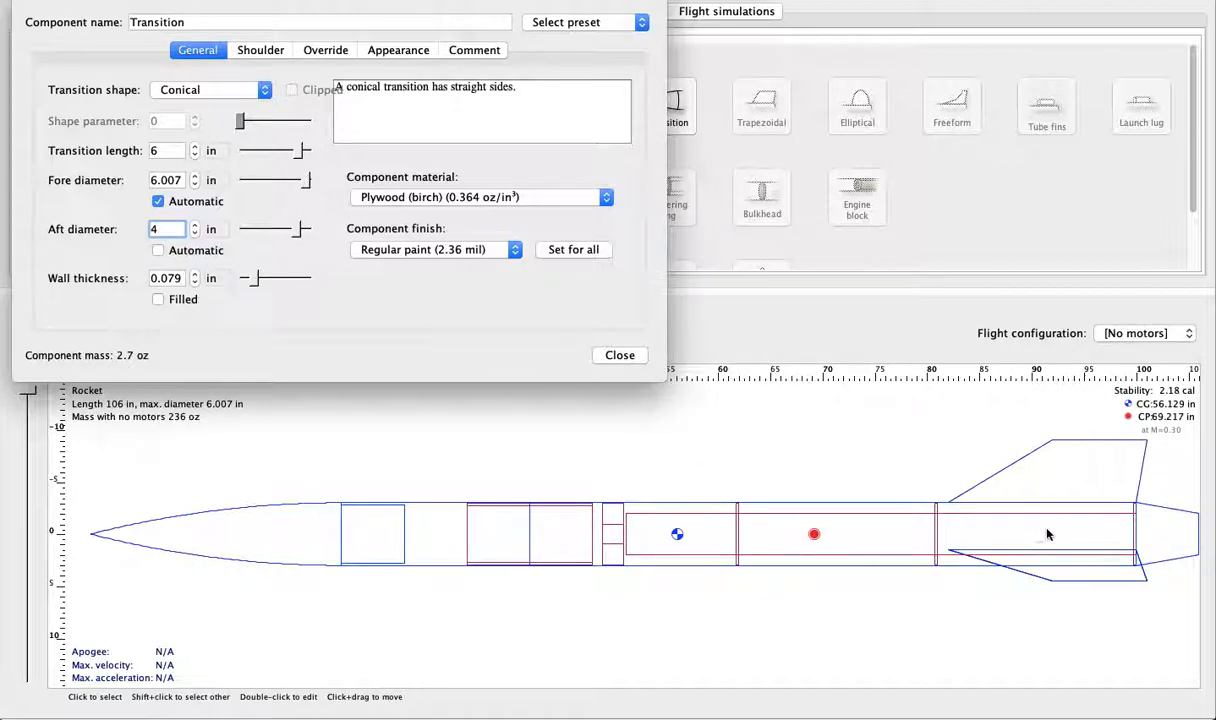
click(620, 355)
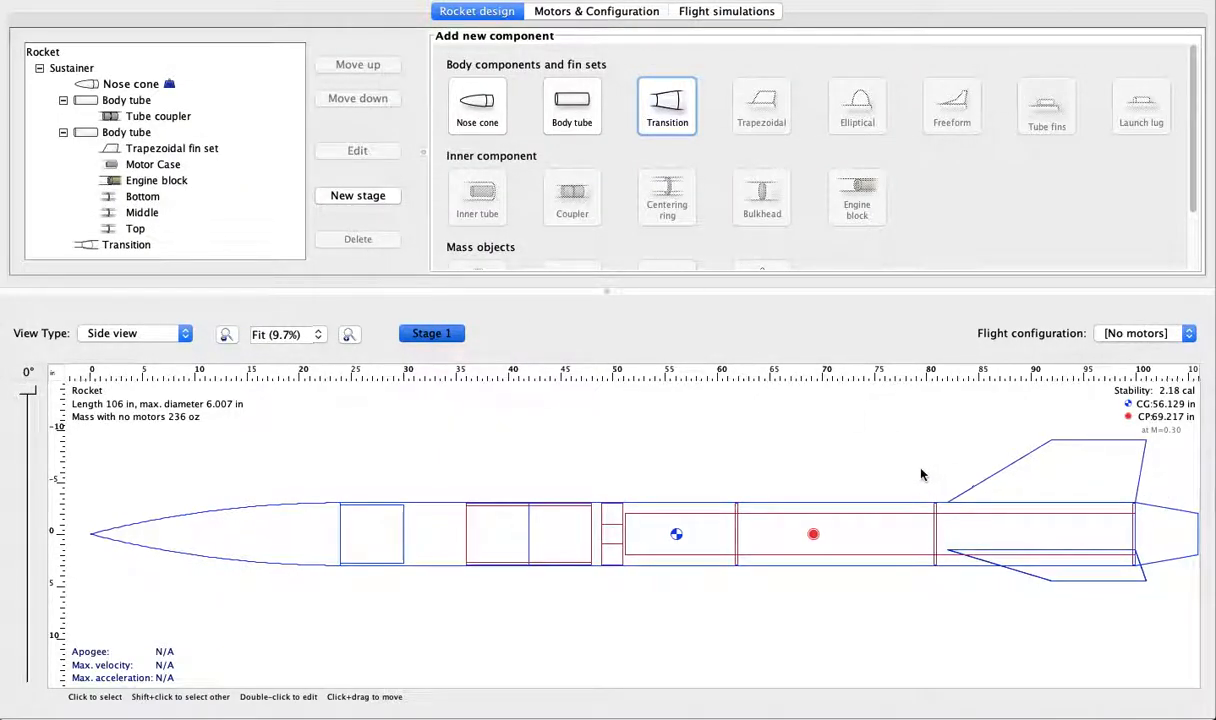
drag(923, 472, 890, 475)
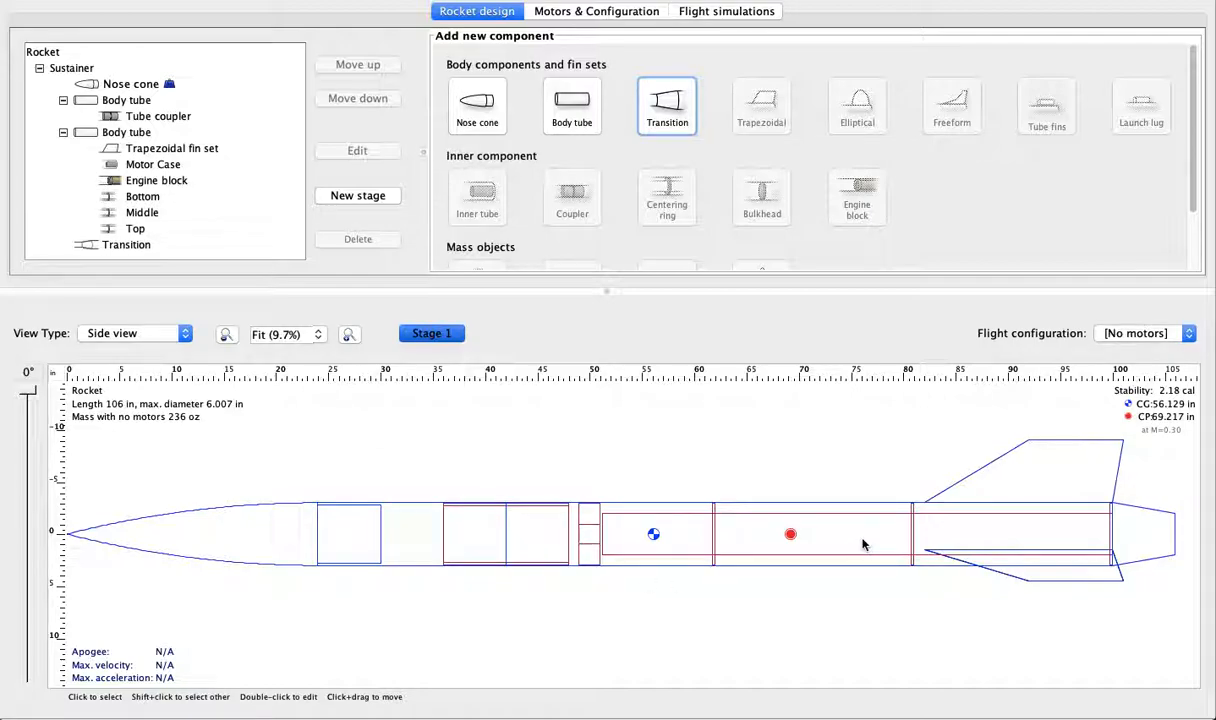
drag(792, 452, 799, 475)
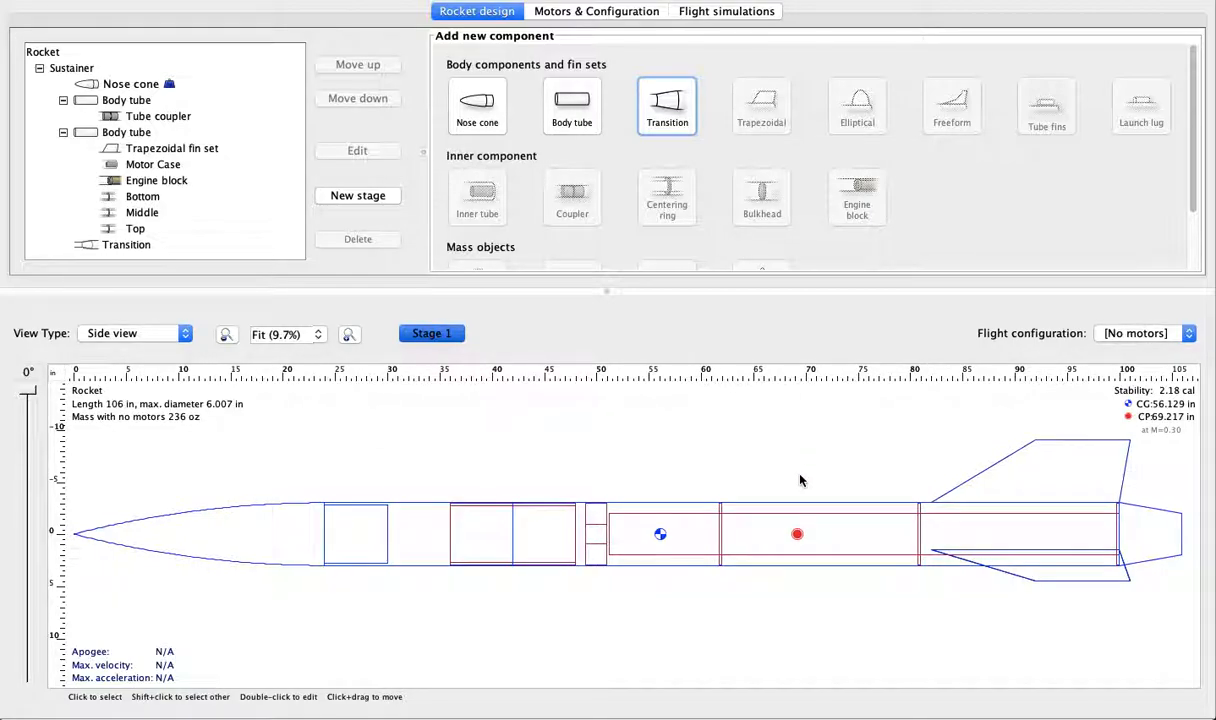
- Create a new motor configuration and limit the motor selection list to a maximum diameter of 3.86 in
click(603, 12)
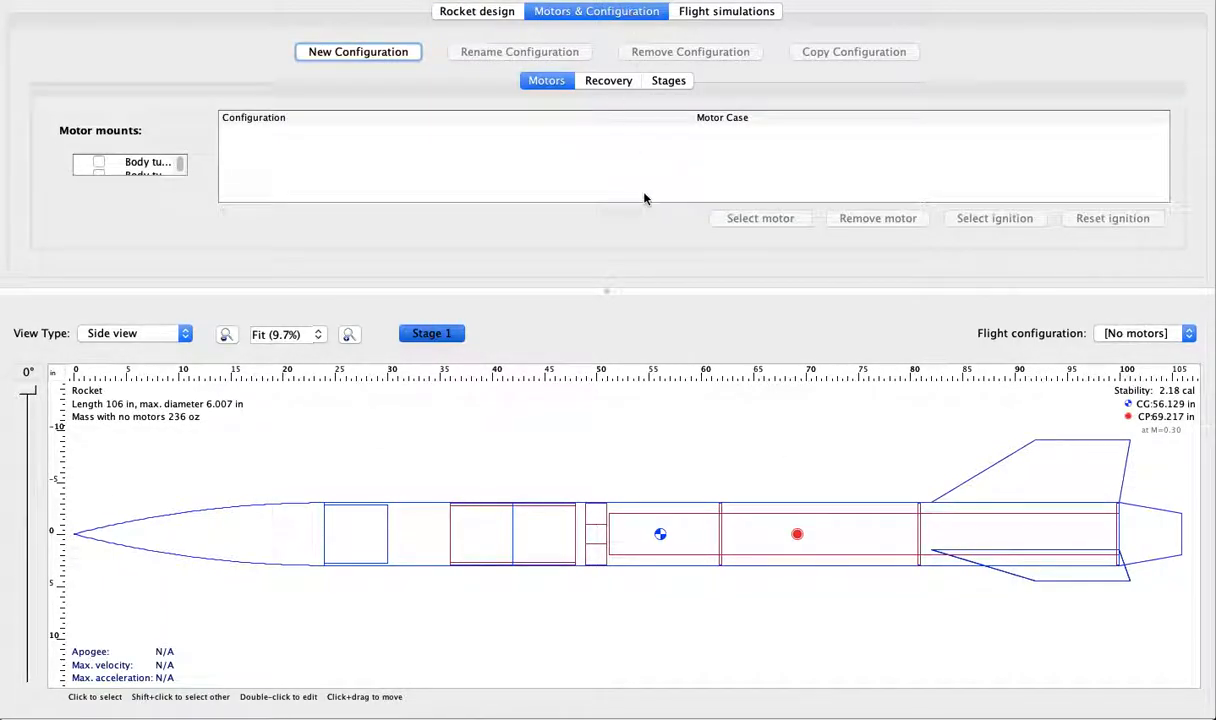
click(368, 55)
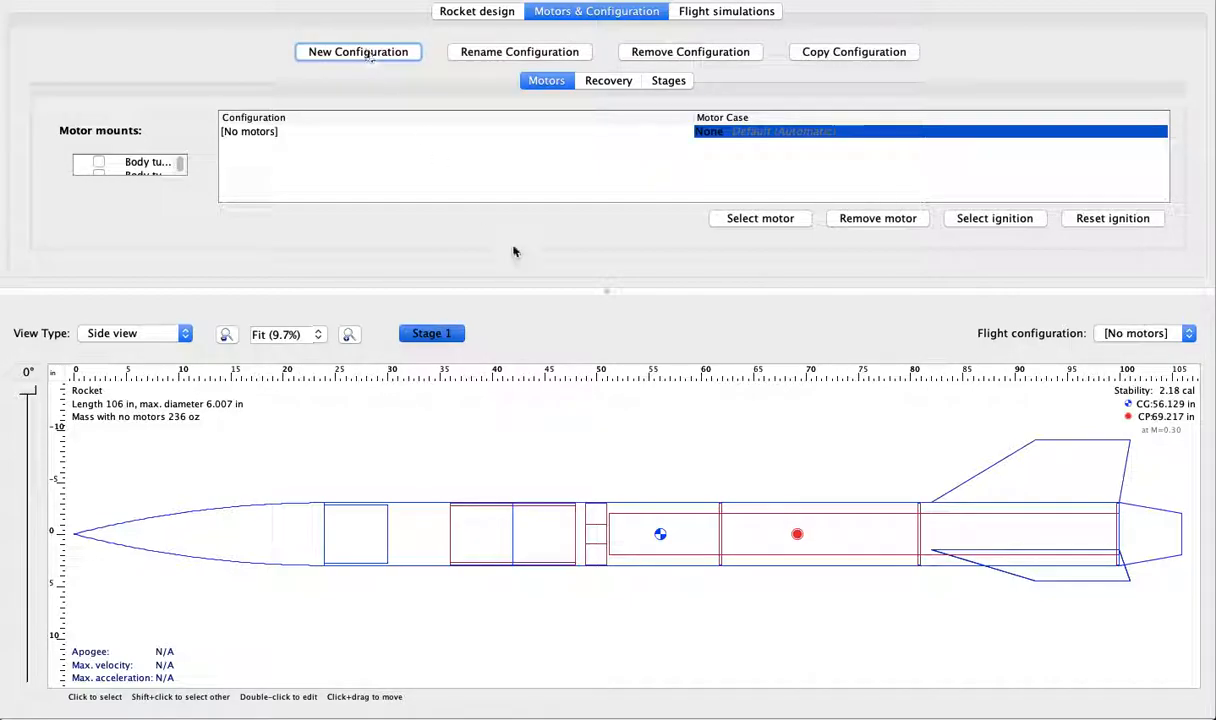
click(762, 220)
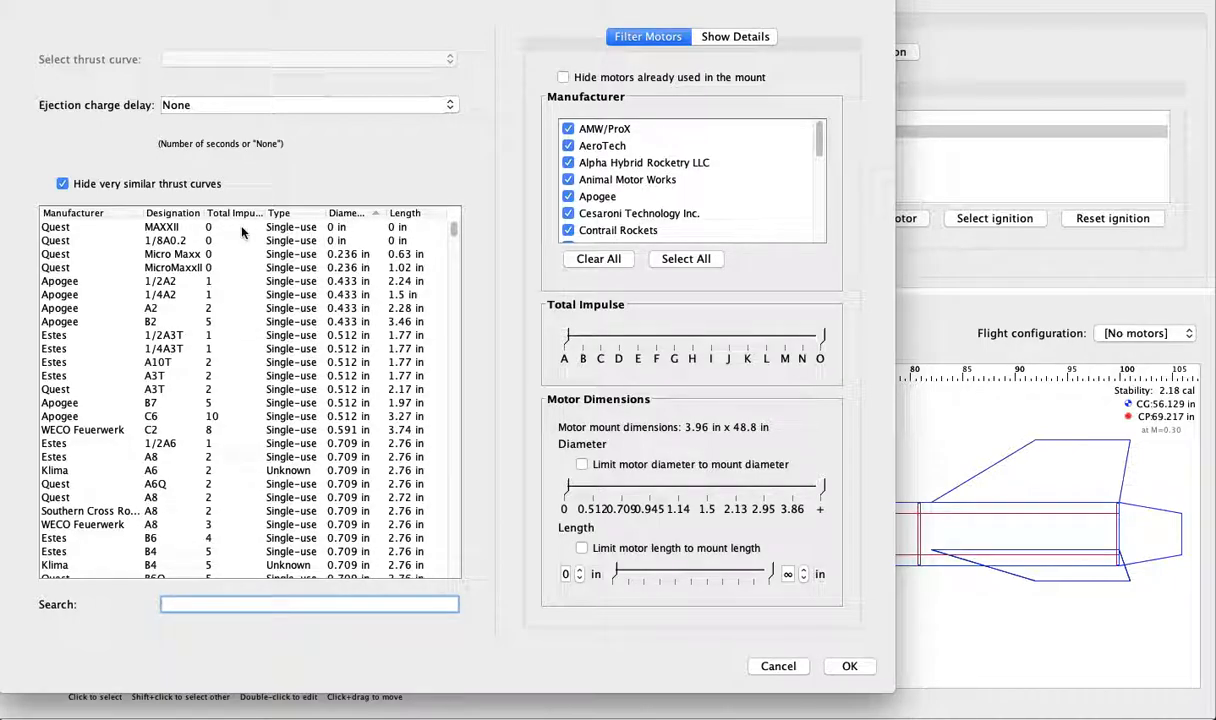
scroll(285, 242, down, 20)
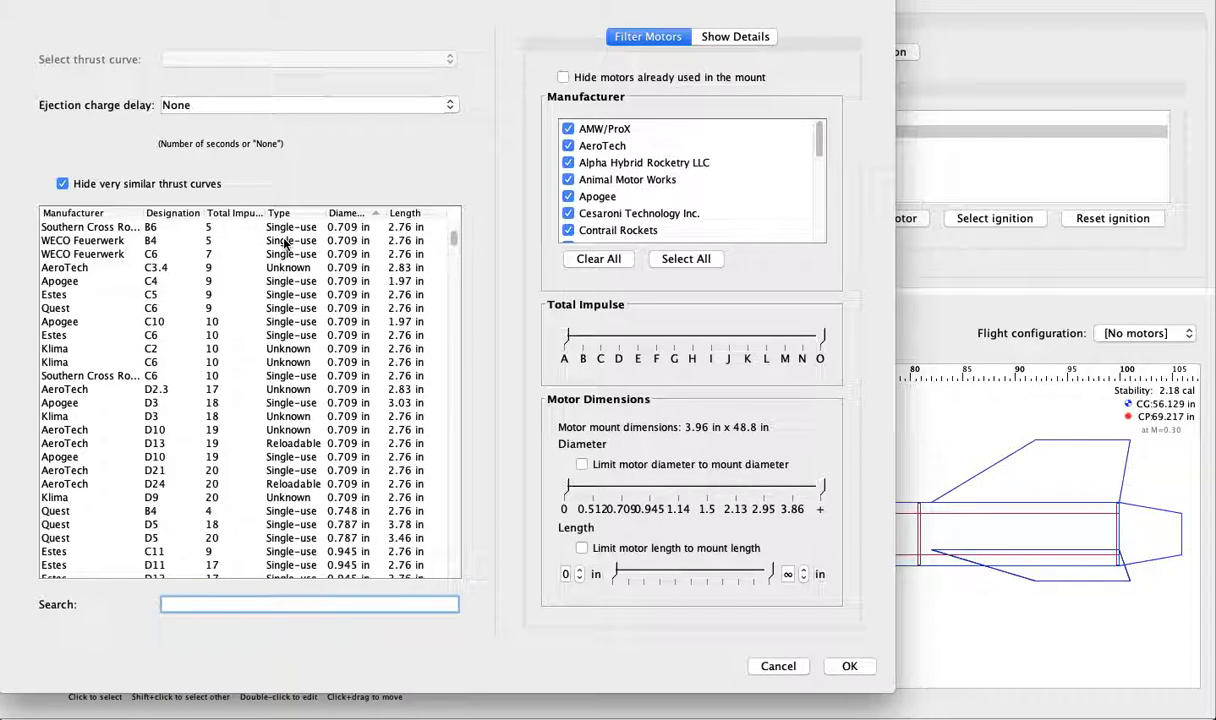
scroll(285, 242, down, 20)
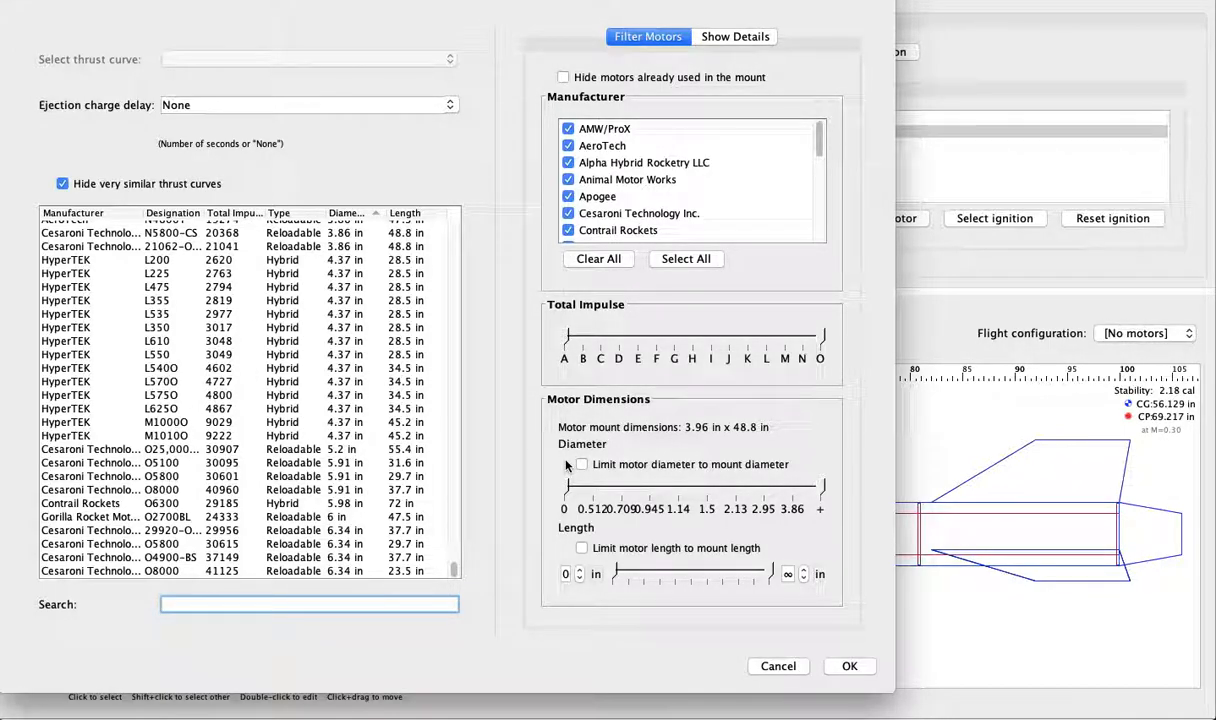
click(740, 493)
drag(740, 497, 800, 490)
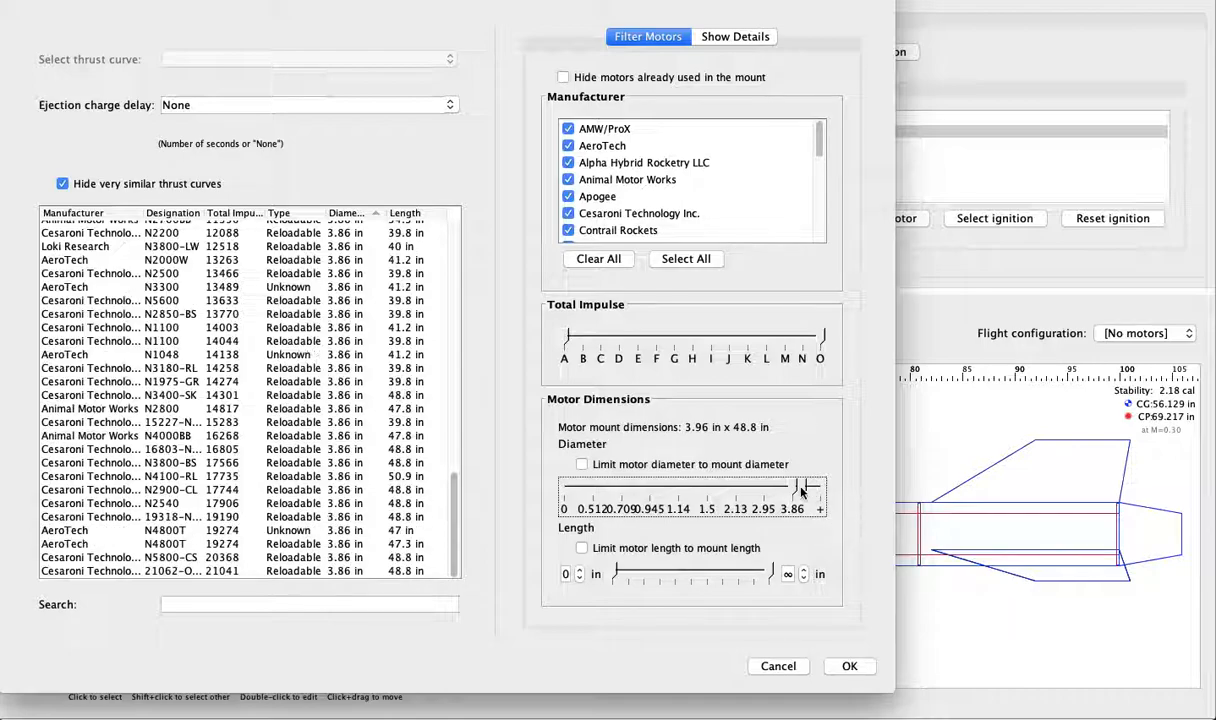
click(849, 665)
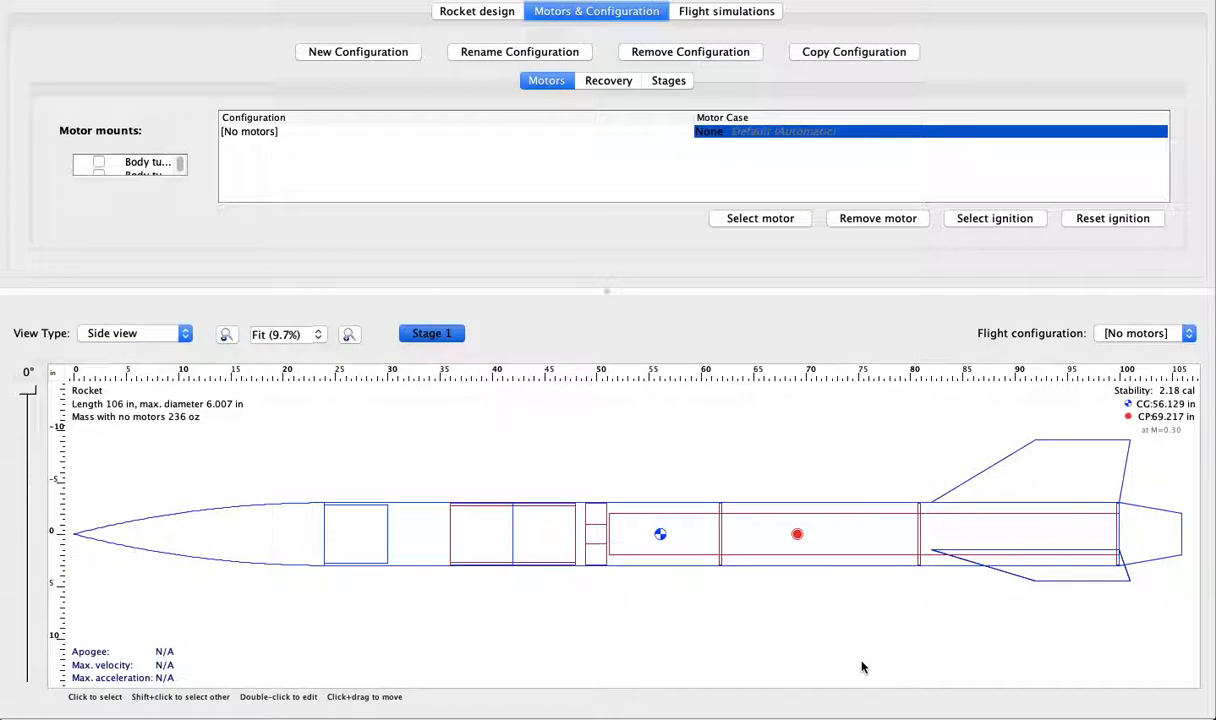
- Set the Motor Case inner diameter to 3.86 in and close its configuration
click(465, 13)
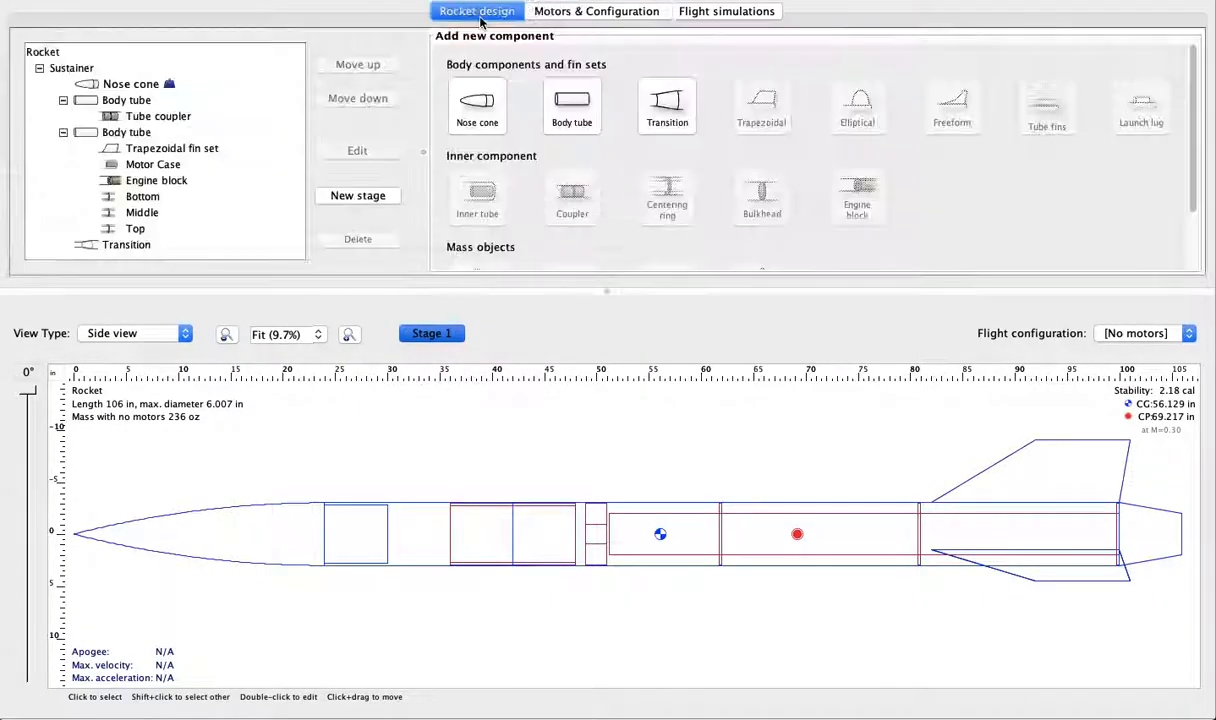
click(160, 179)
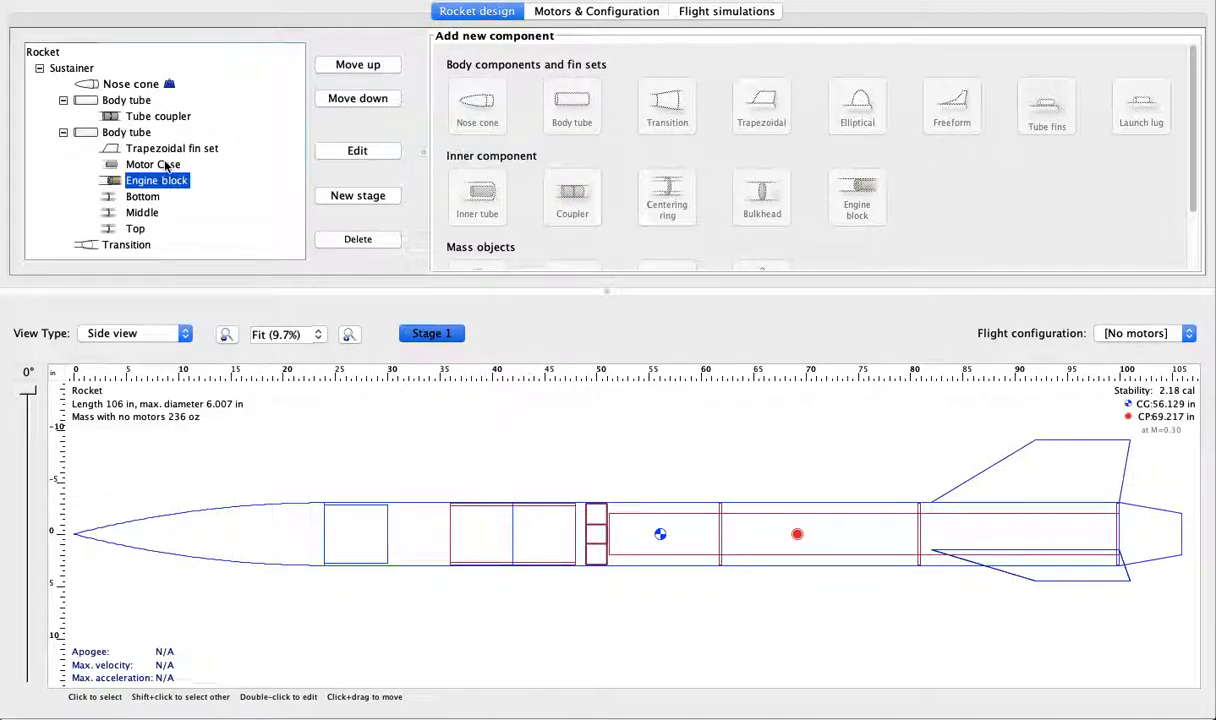
click(160, 164)
click(346, 151)
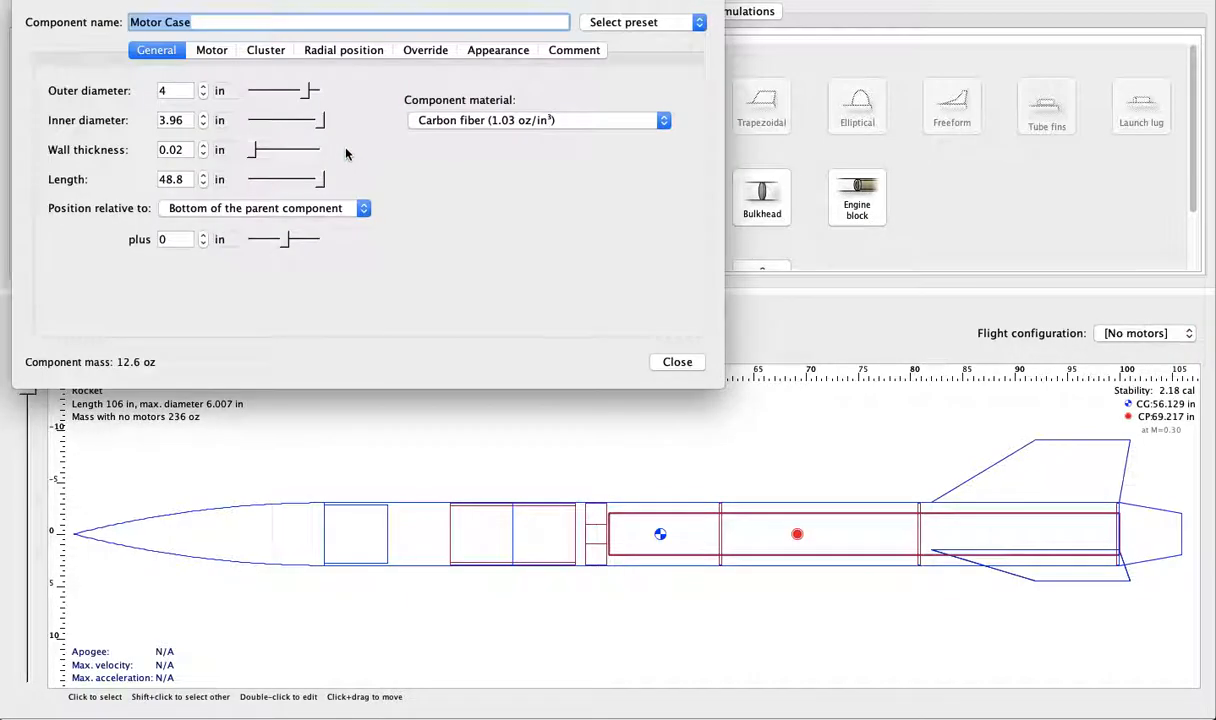
click(170, 120)
key(BackSpace)
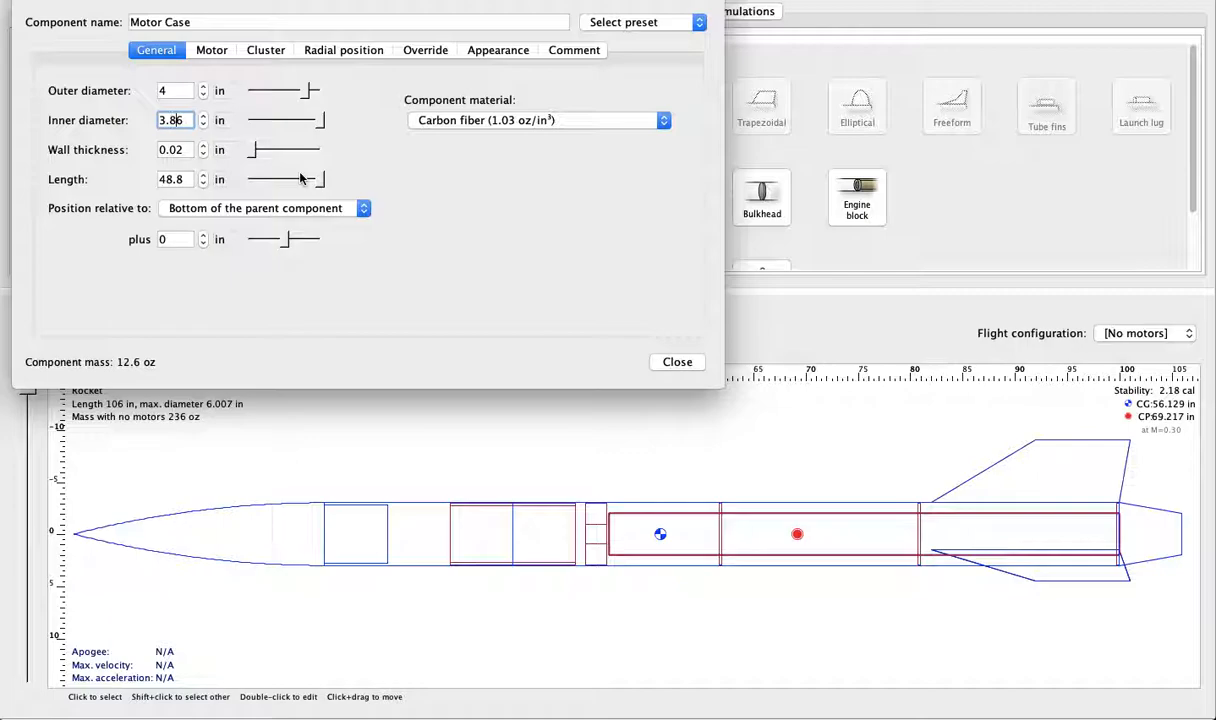
text(8)
key(Return)
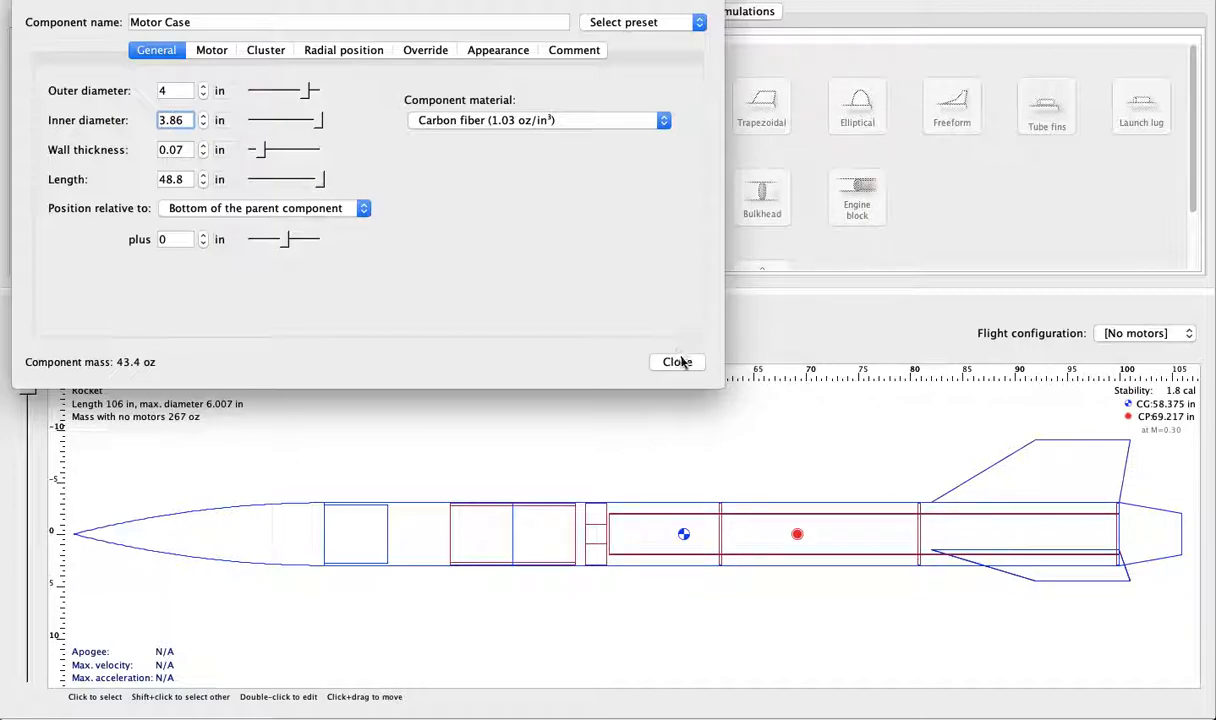
click(679, 361)
- Check the diameters of the "Bottom" centering ring against the motor case, leaving the Motor Case selected
click(148, 196)
click(355, 150)
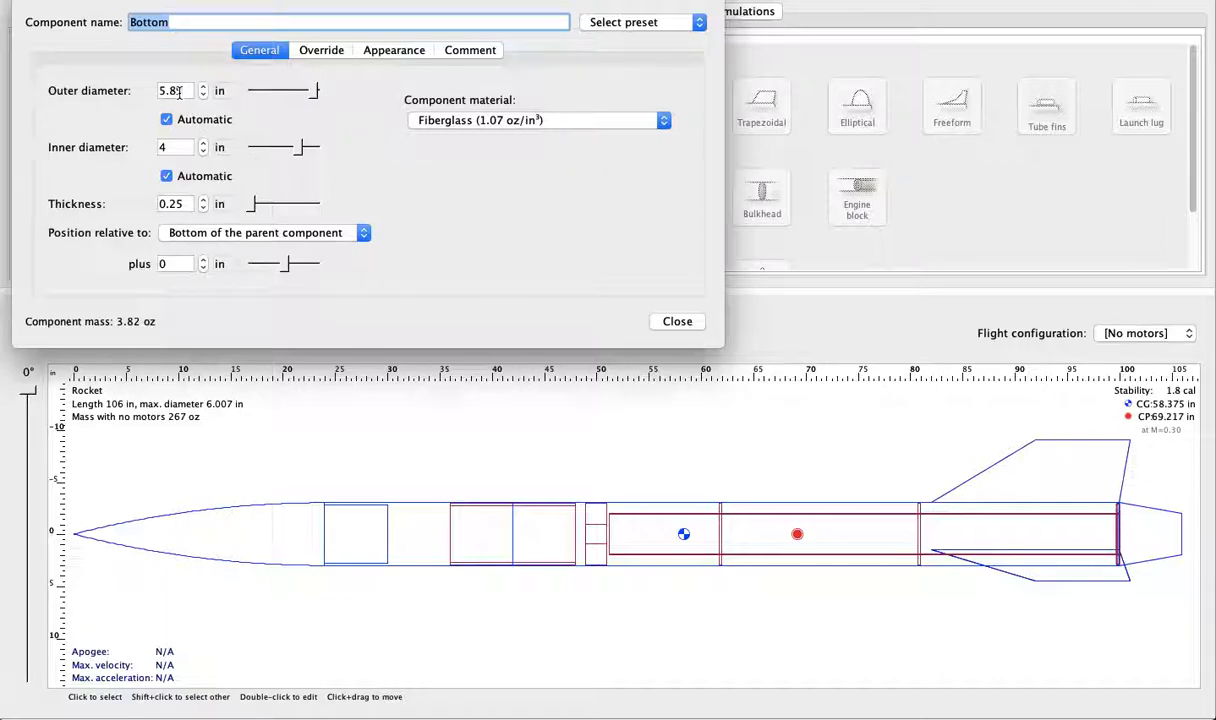
click(675, 323)
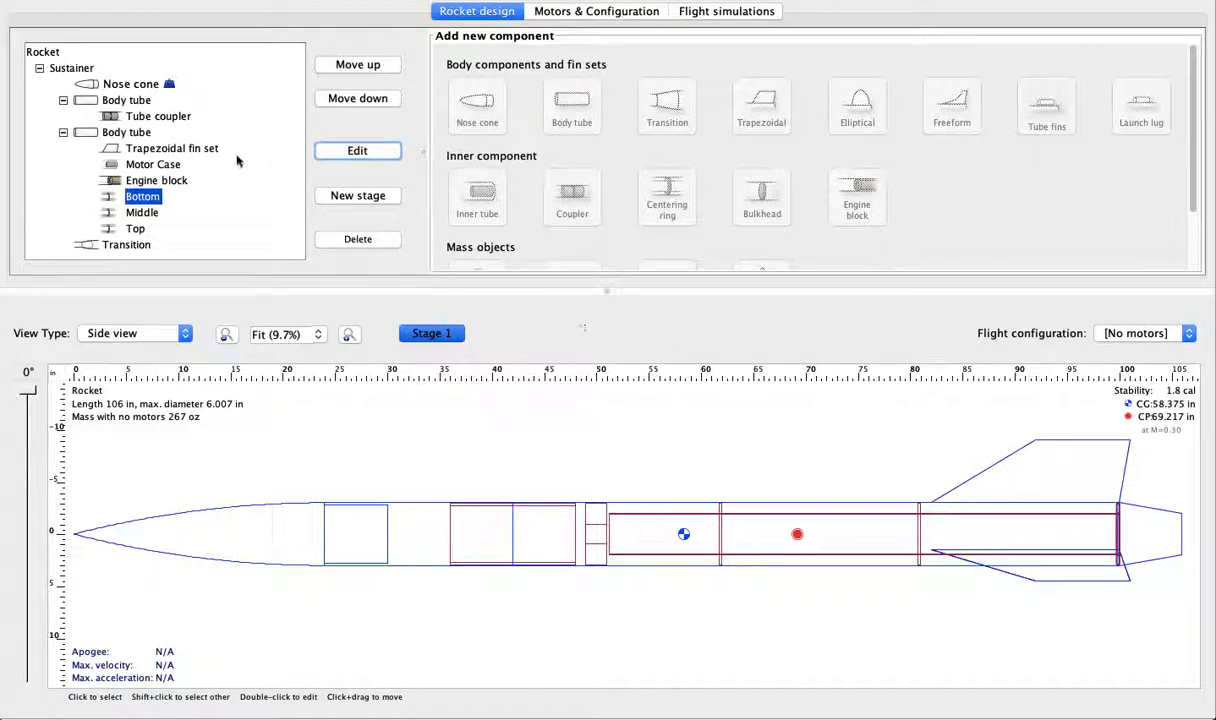
click(160, 178)
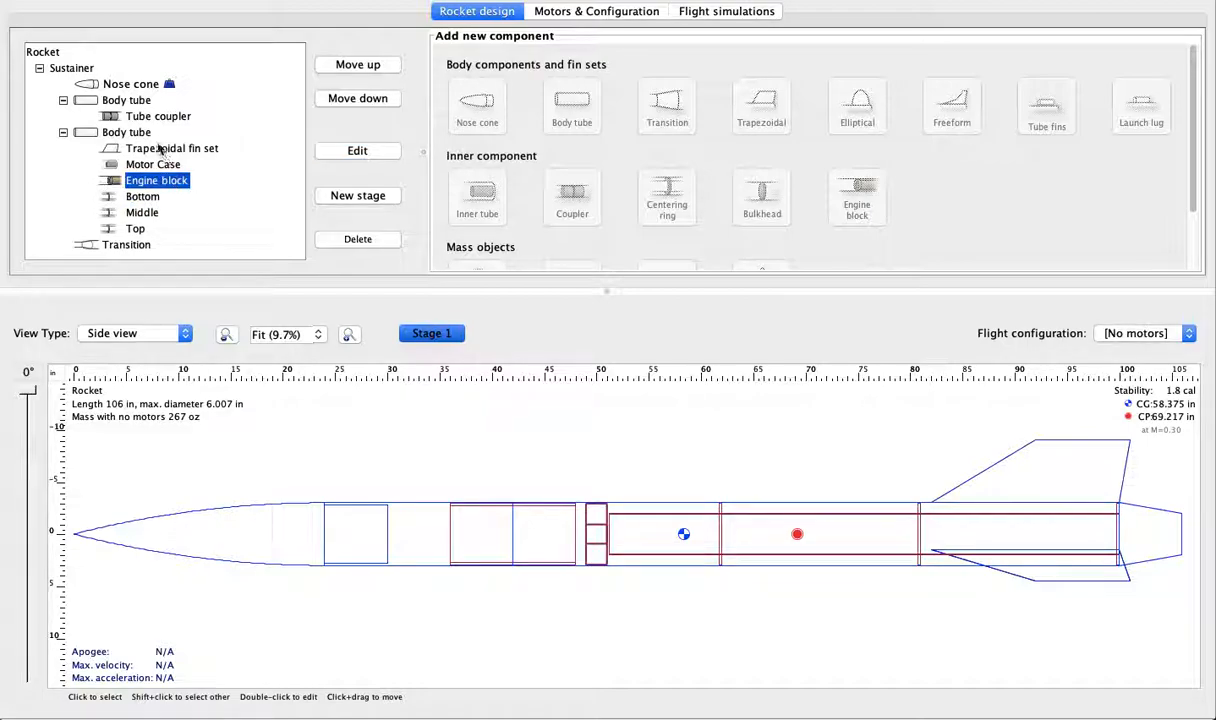
click(164, 164)
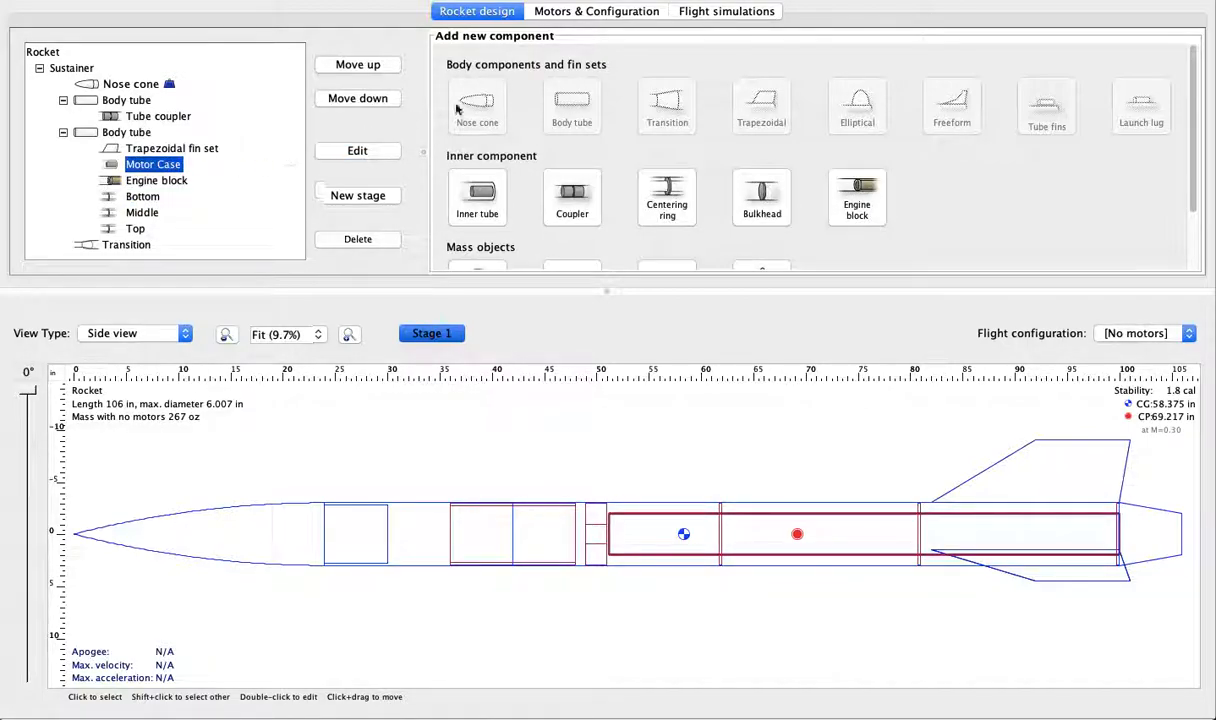
- Assign the reloadable AeroTech N4800T motor, 47.3 in long, to the Motor Case
click(572, 14)
click(760, 218)
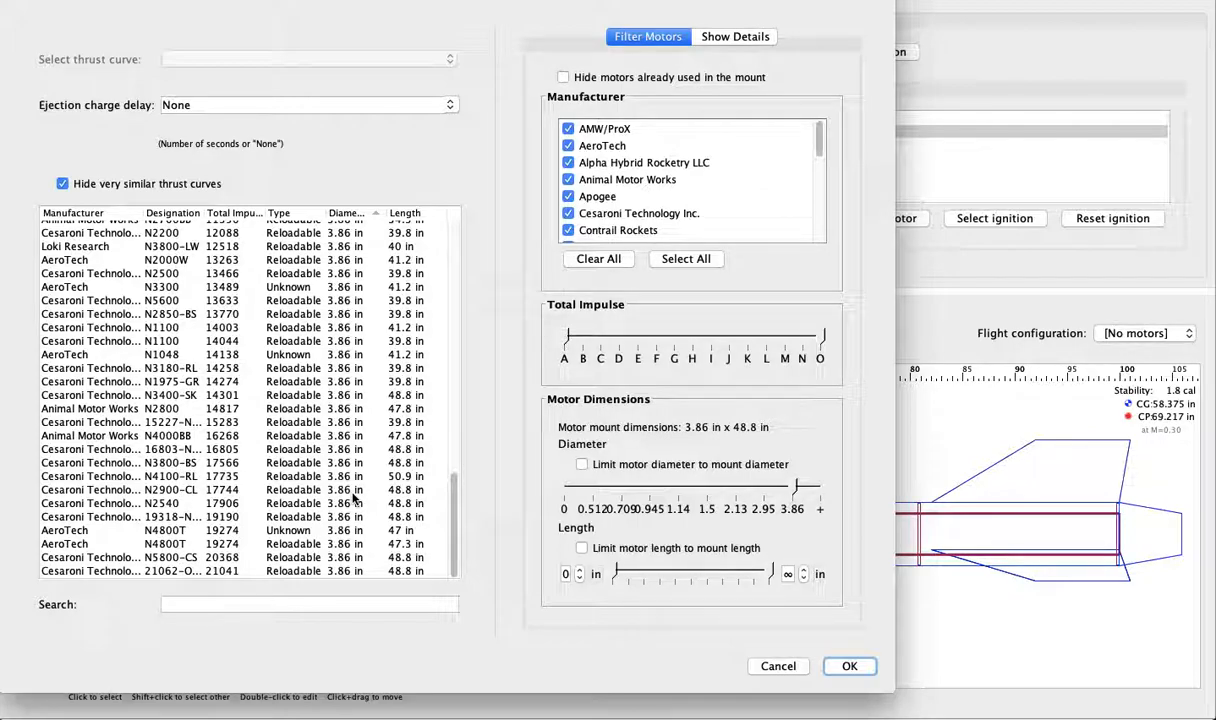
scroll(307, 478, up, 5)
scroll(307, 478, down, 5)
click(266, 536)
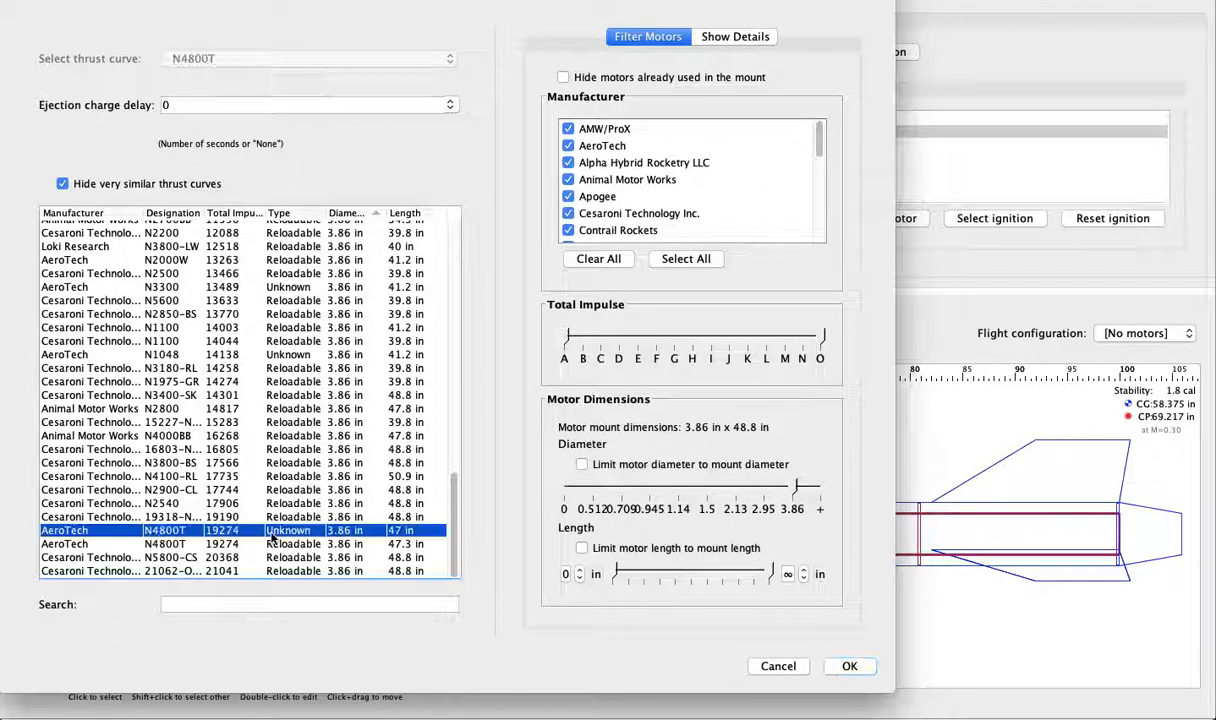
double_click(275, 543)
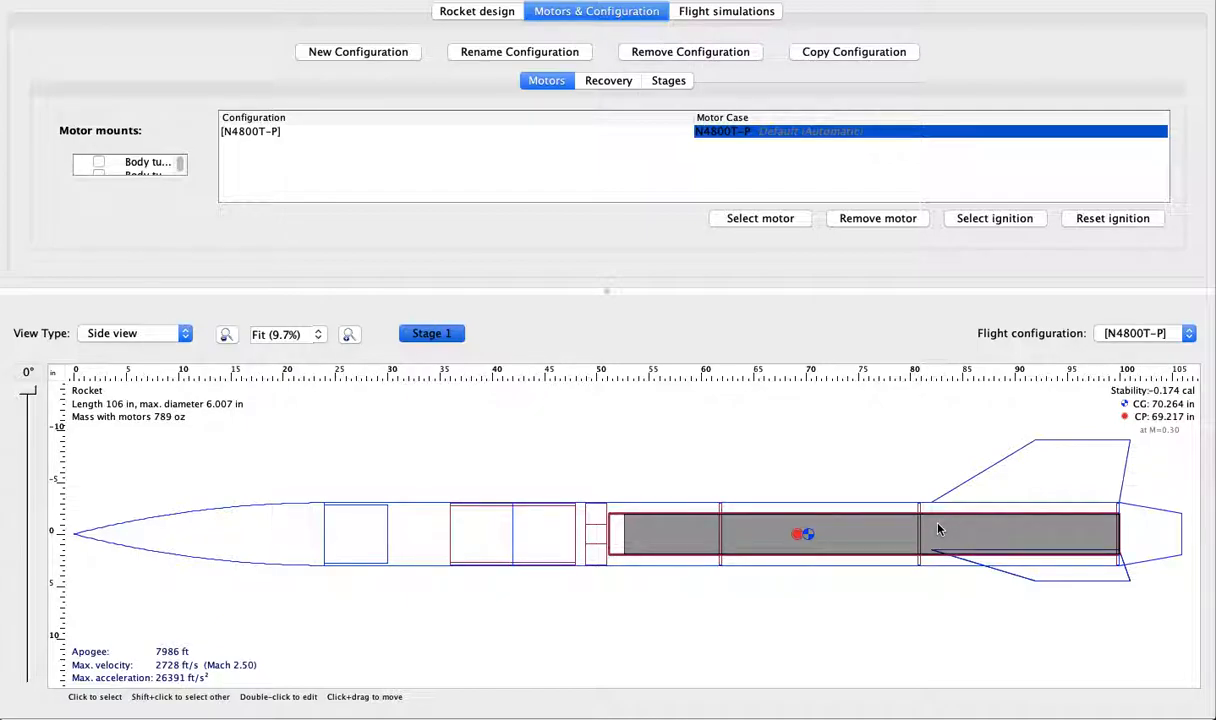
- Choose the 48.8 in long Cesaroni 21062-O3400-IM as the motor for the Motor Case
click(745, 220)
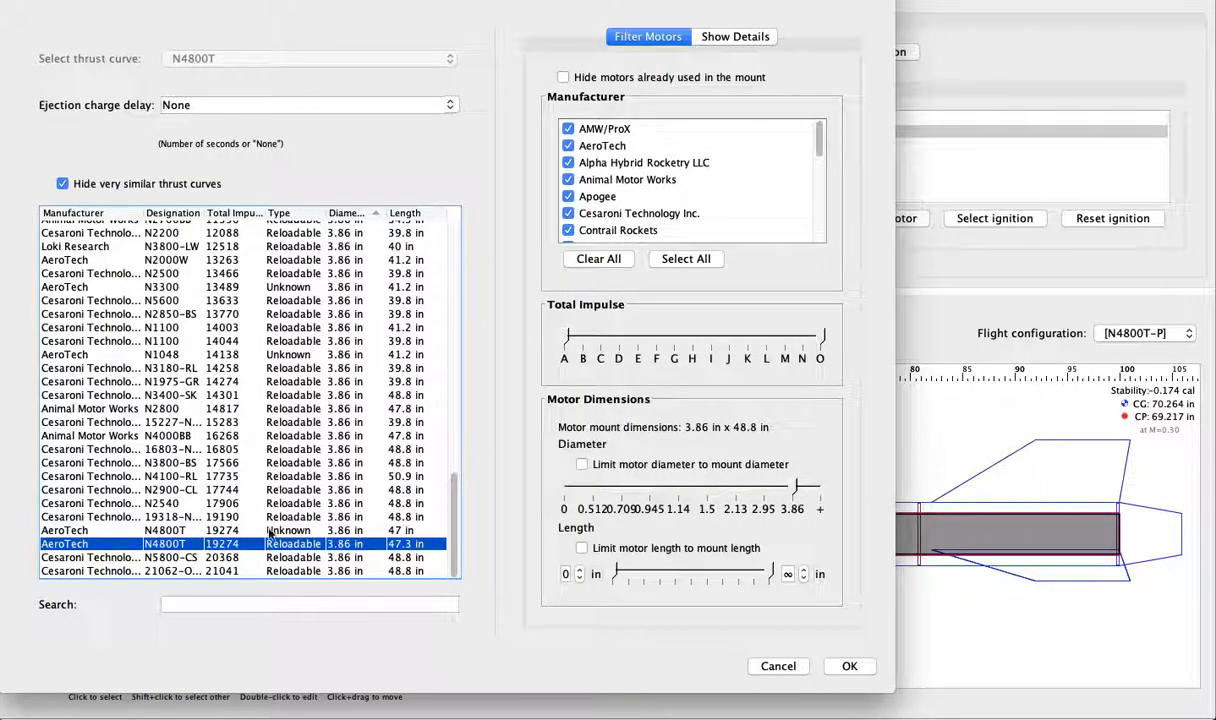
click(240, 571)
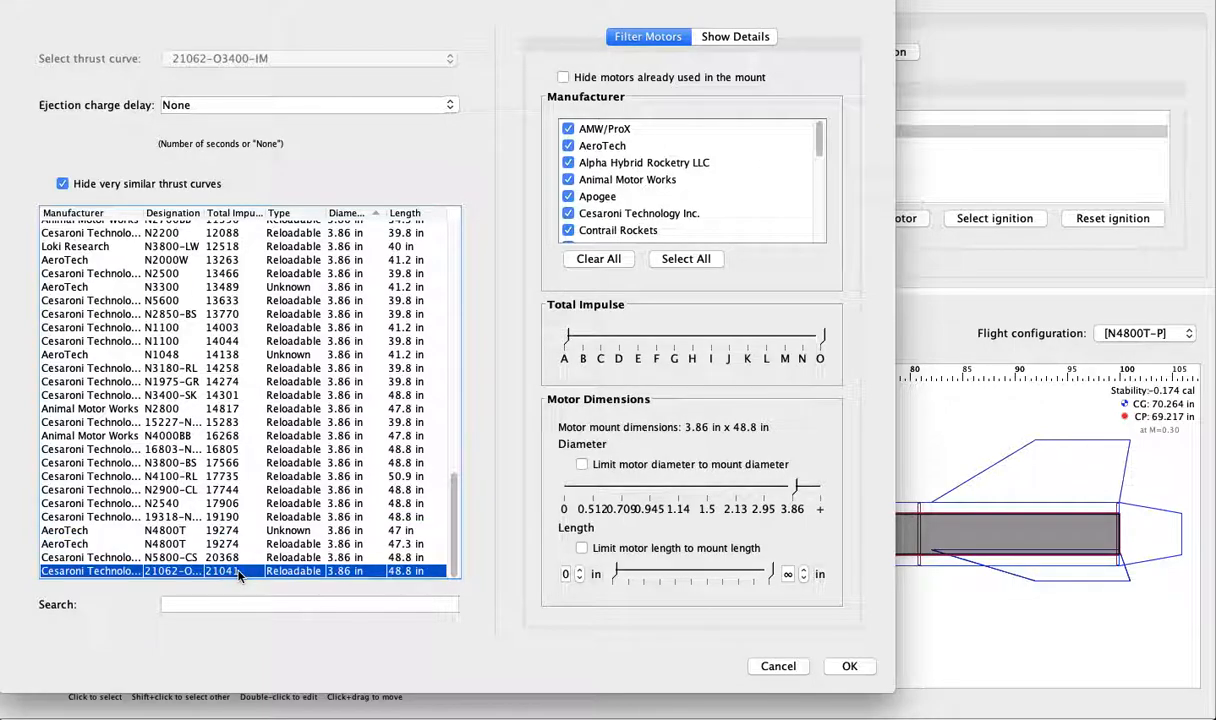
click(849, 666)
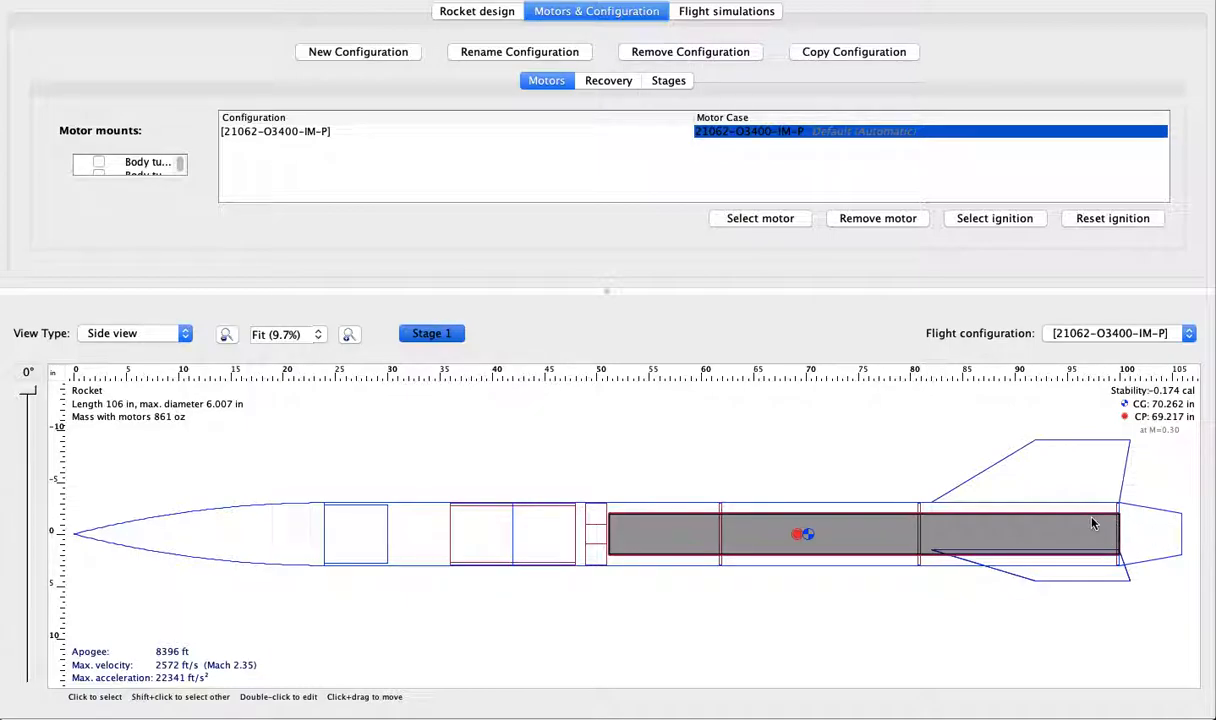
- Offset the Motor Case 6 in from the bottom of the parent component and close its configuration
click(480, 13)
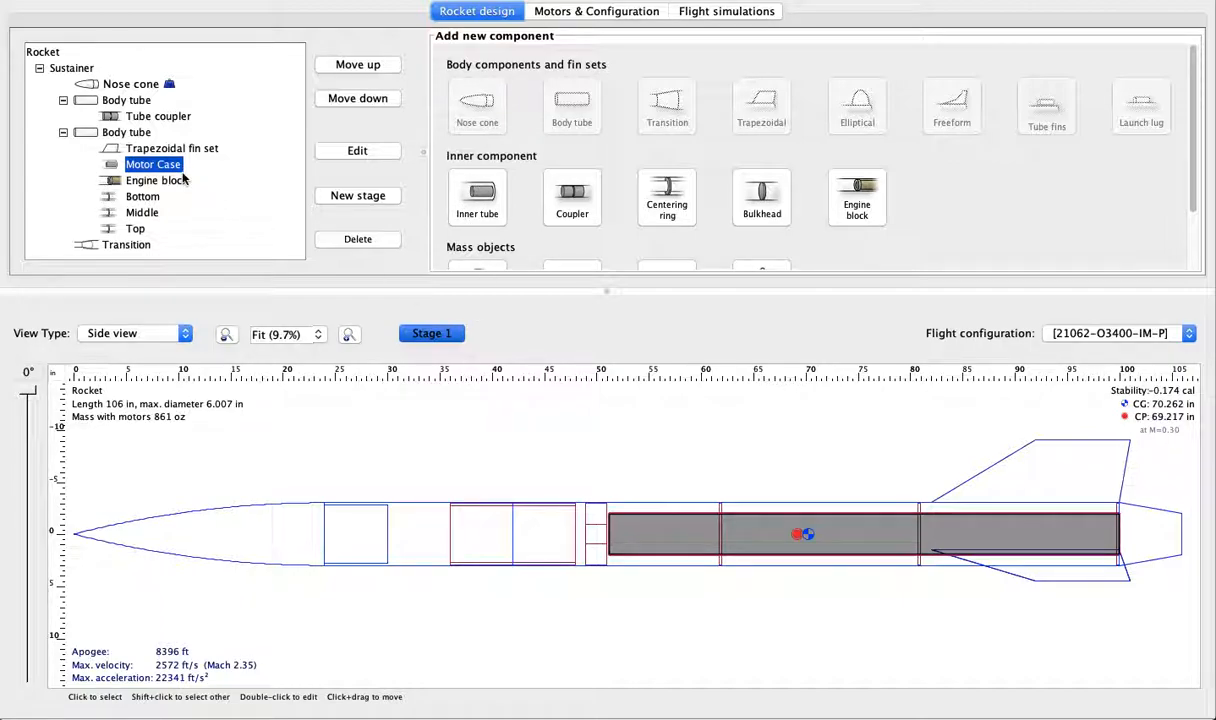
click(357, 157)
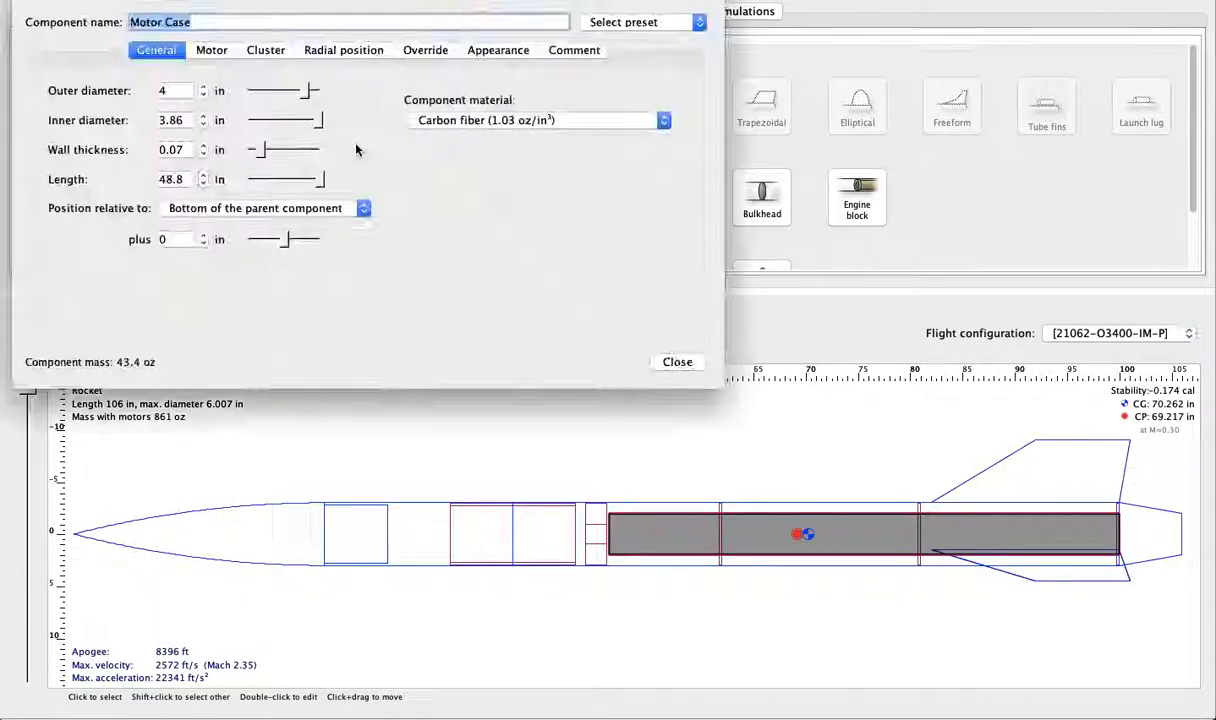
click(203, 235)
click(203, 235)
click(203, 235)
click(203, 235)
click(203, 235)
click(203, 235)
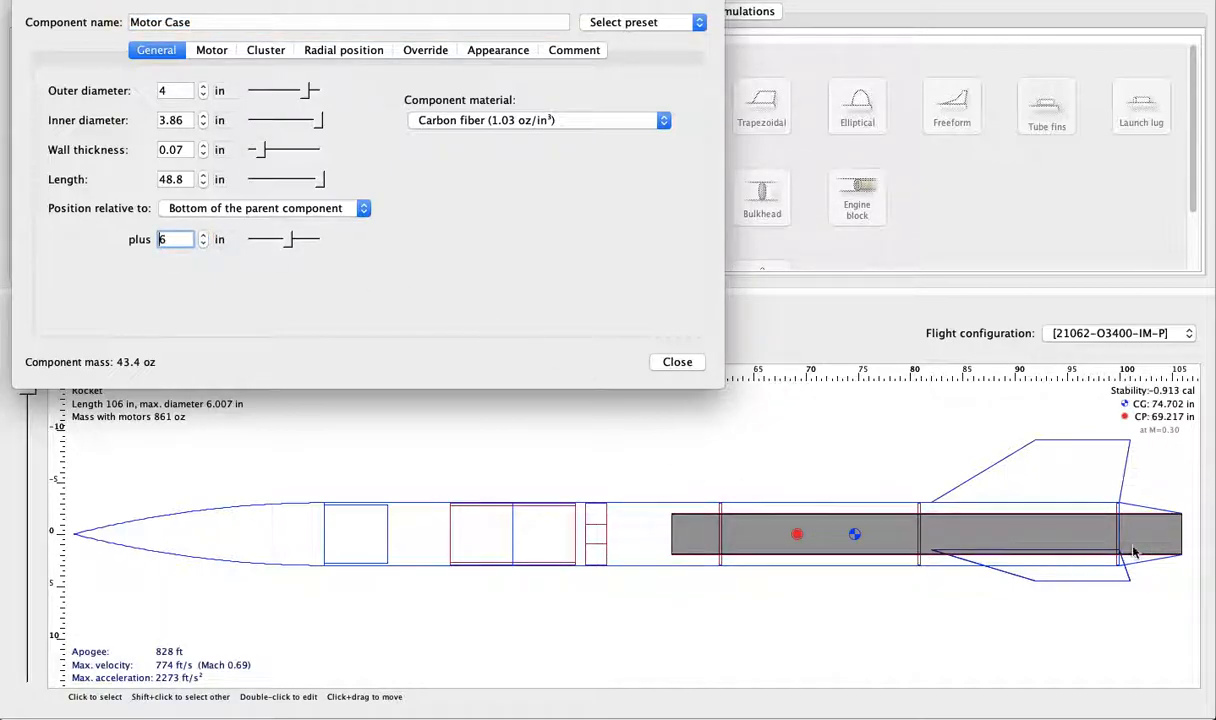
click(688, 363)
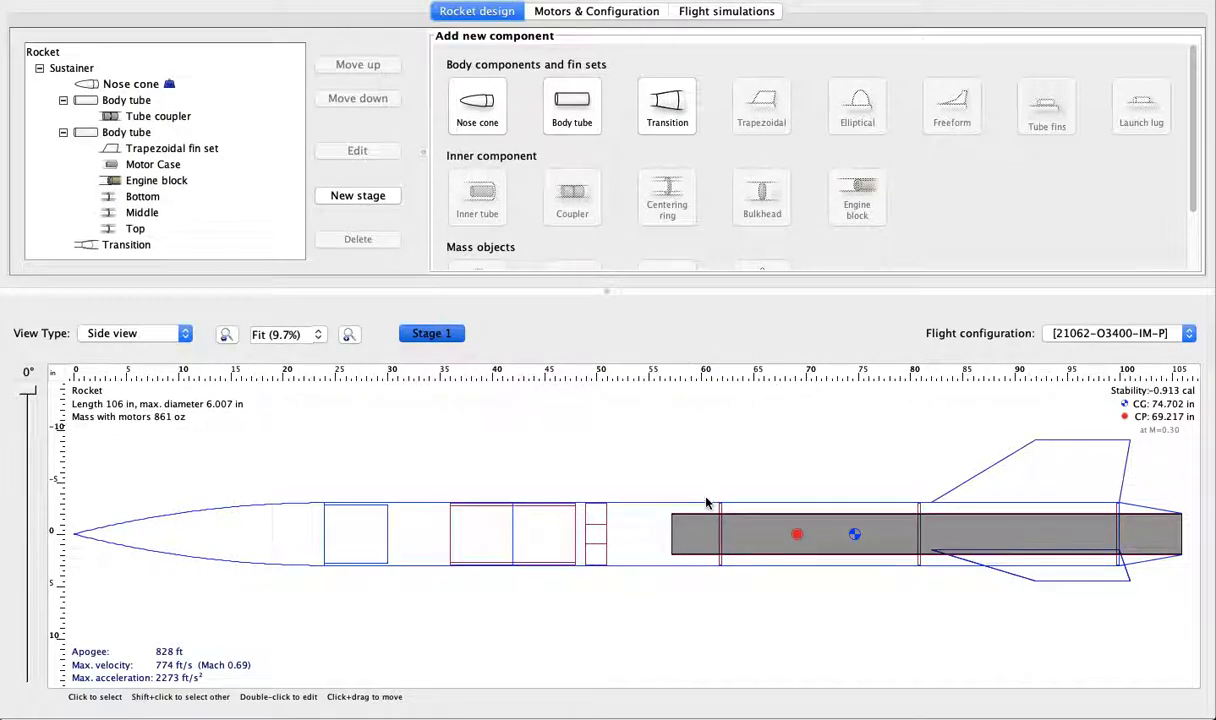
- Offset the engine block -43 in from the bottom of the parent component and close its configuration
click(173, 164)
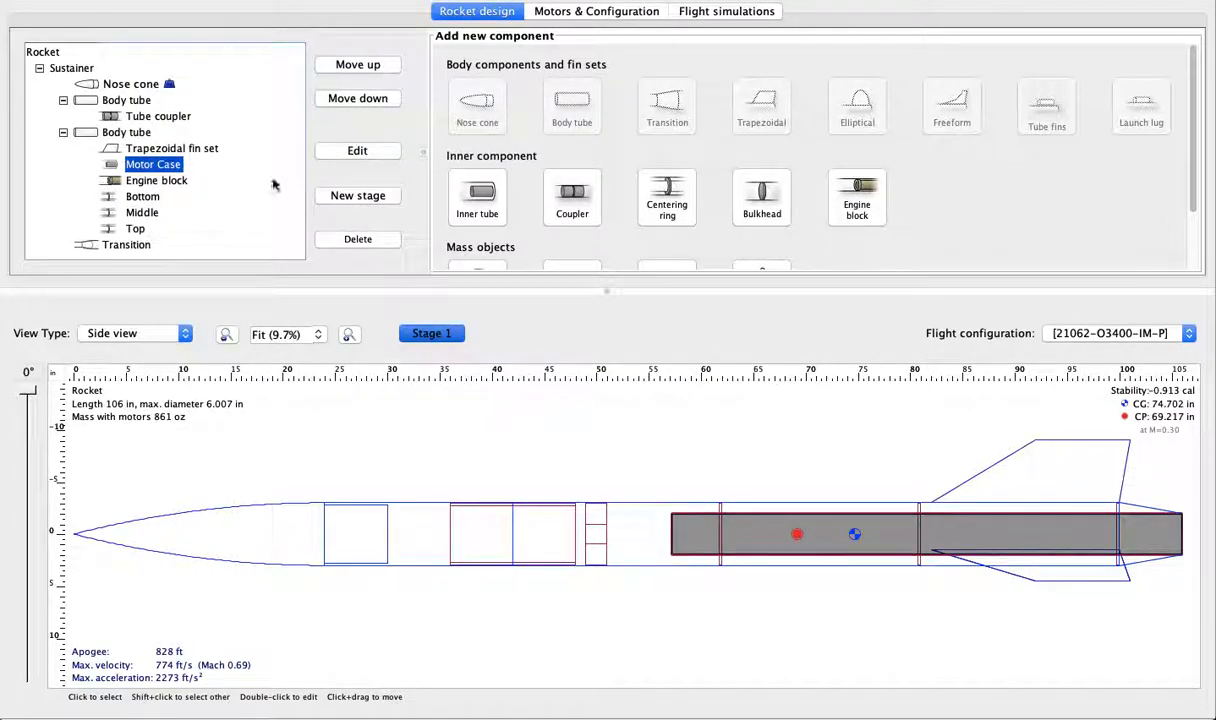
double_click(166, 181)
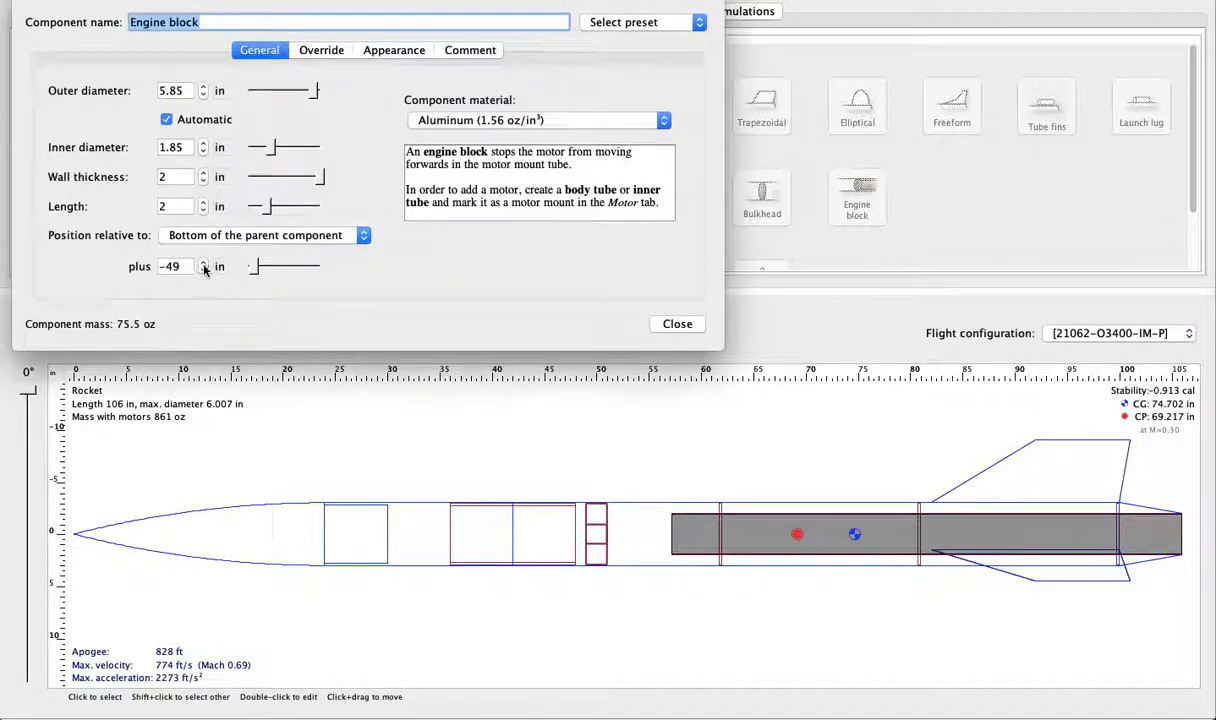
click(204, 262)
click(204, 262)
click(204, 262)
click(204, 262)
click(204, 262)
click(204, 262)
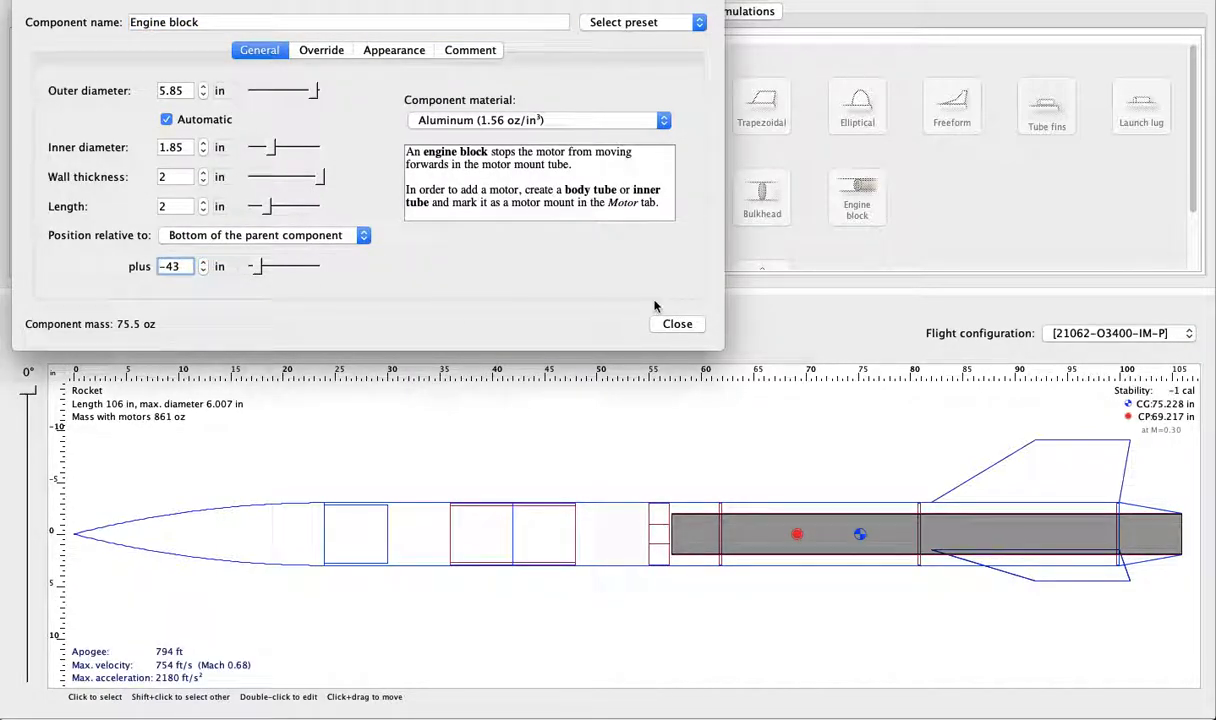
click(677, 323)
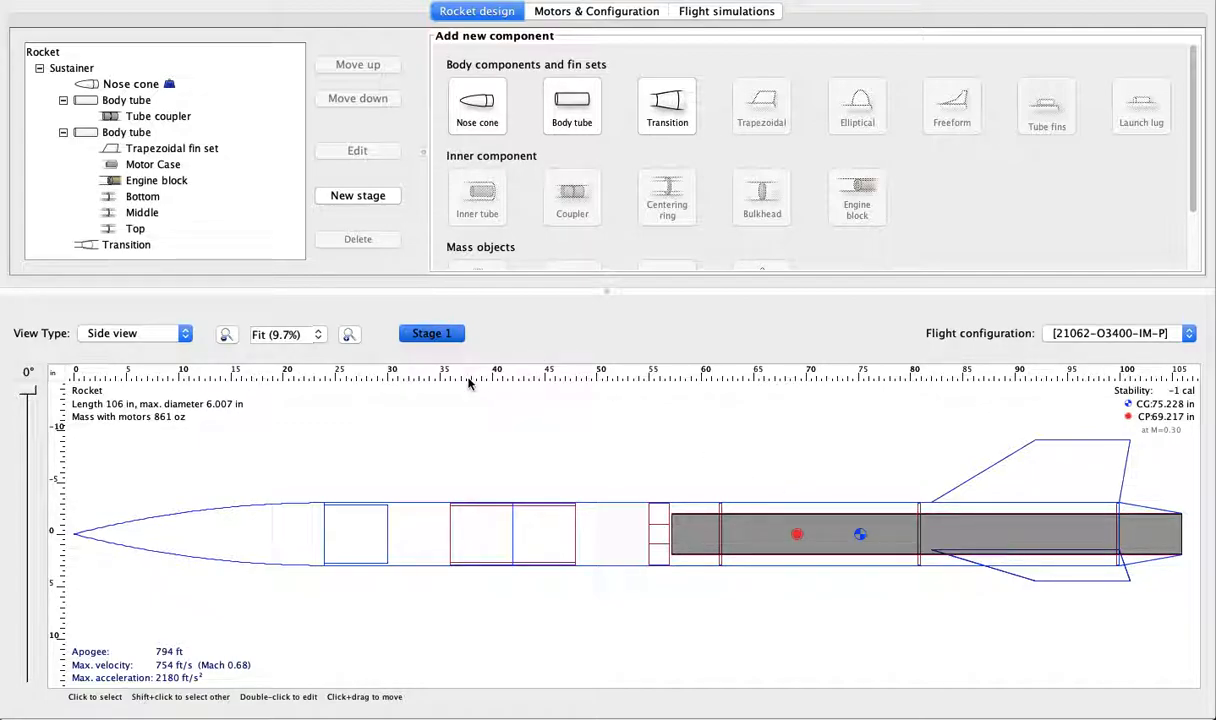
scroll(491, 192, down, 3)
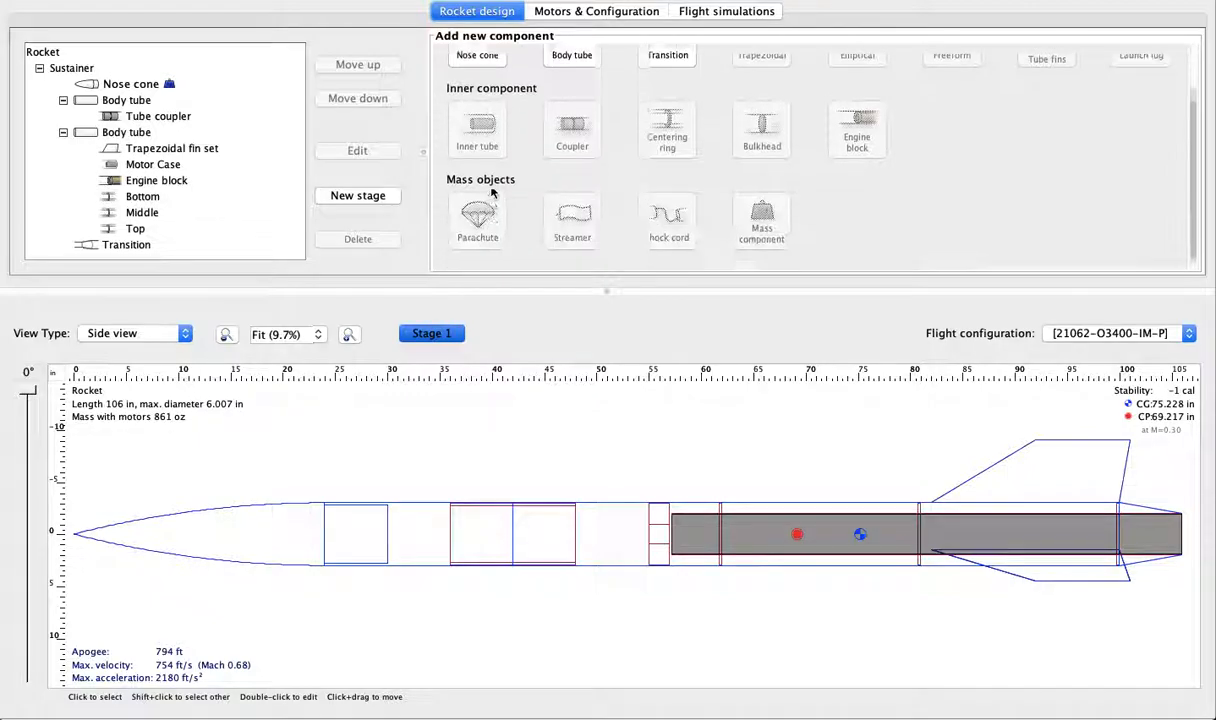
click(276, 527)
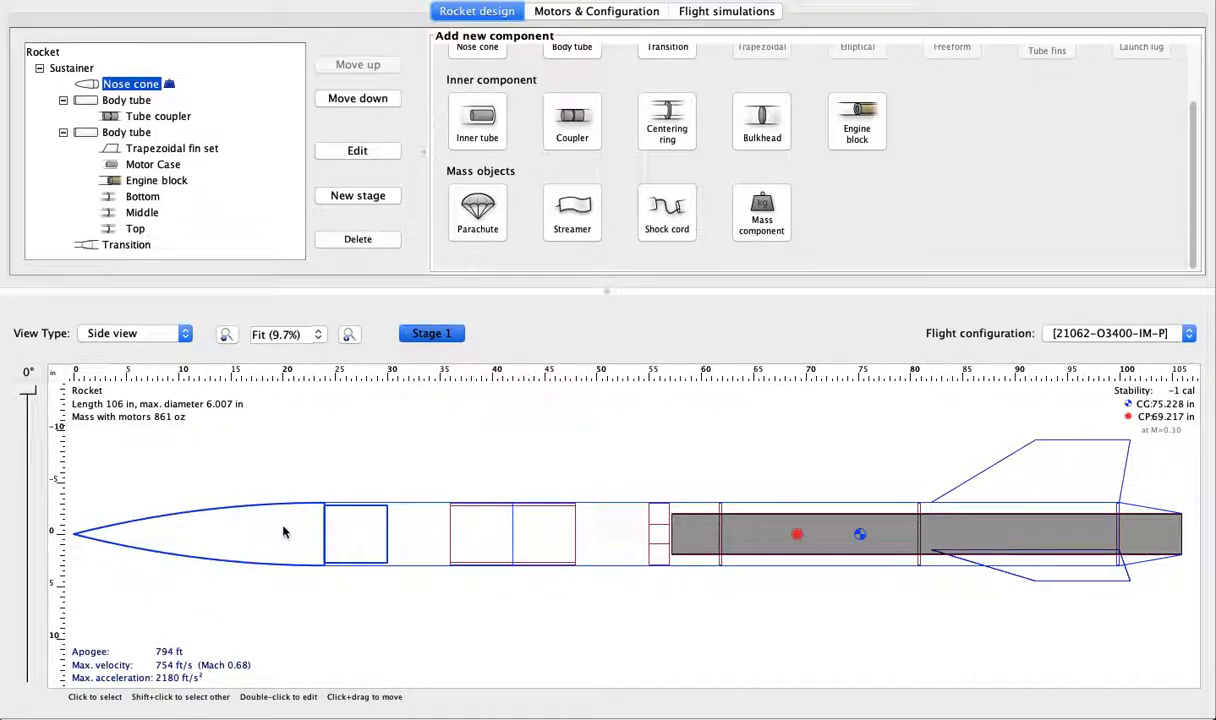
click(501, 541)
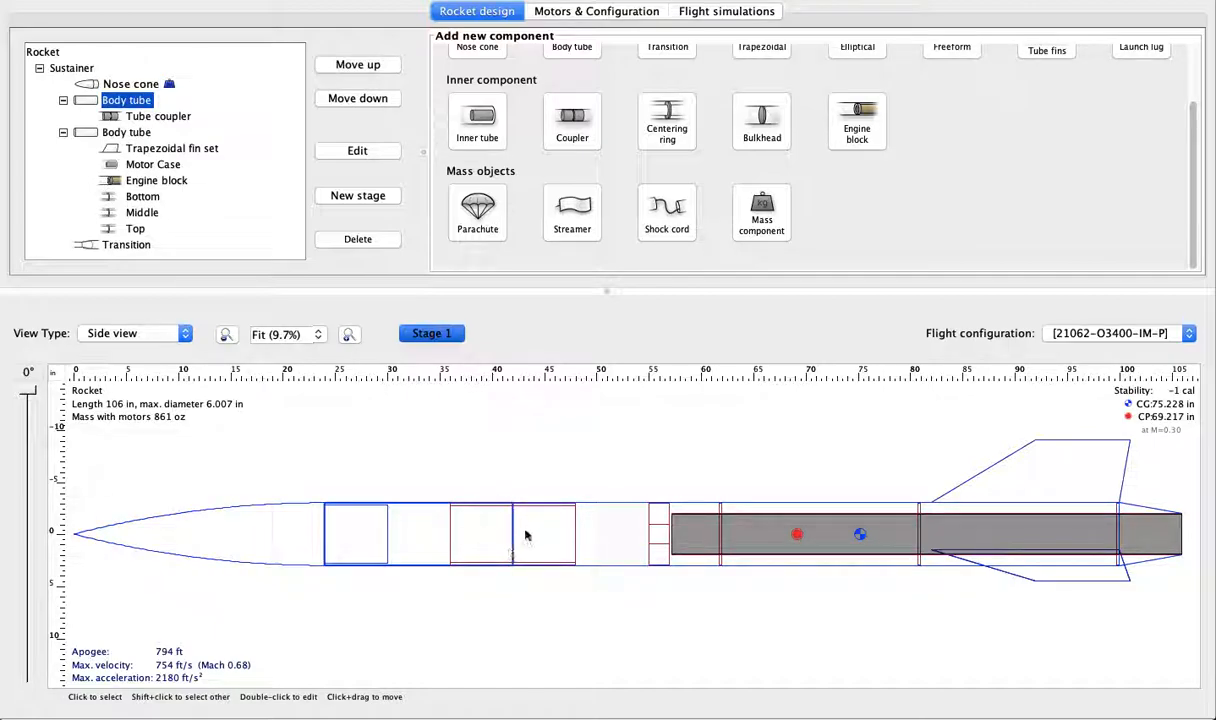
click(244, 512)
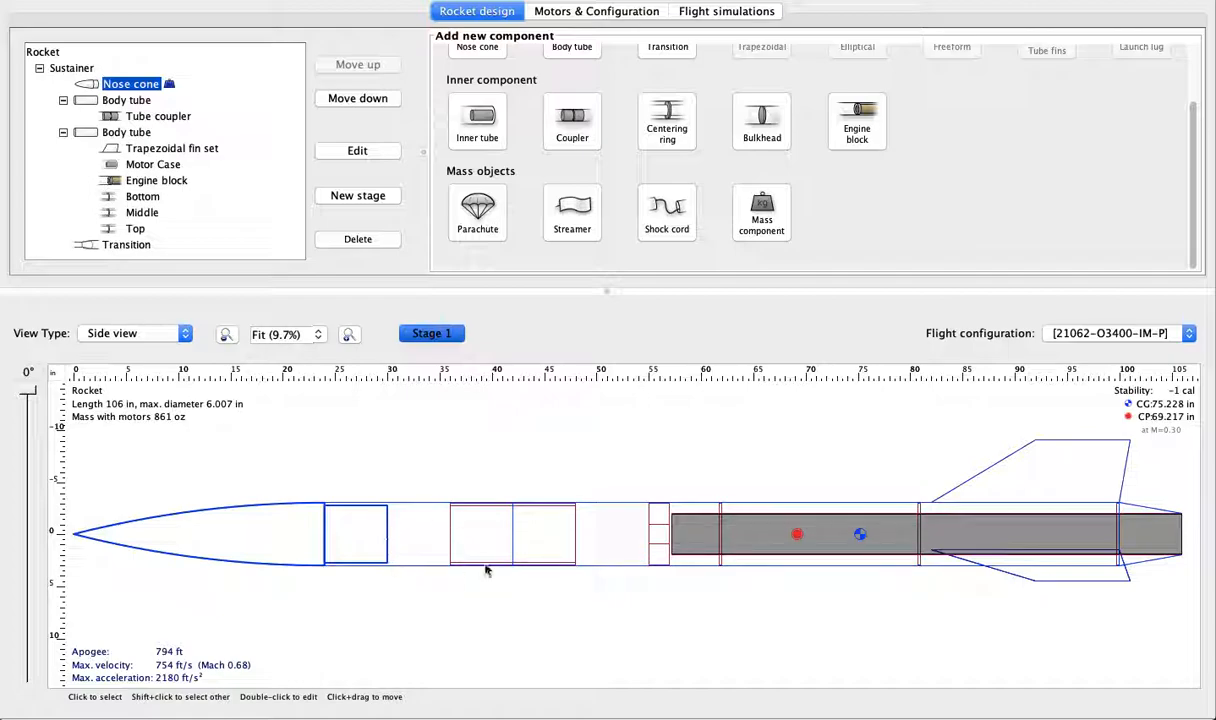
- Shorten the aft body tube carrying the fins and motor mount to 52 in and close its configuration
click(605, 530)
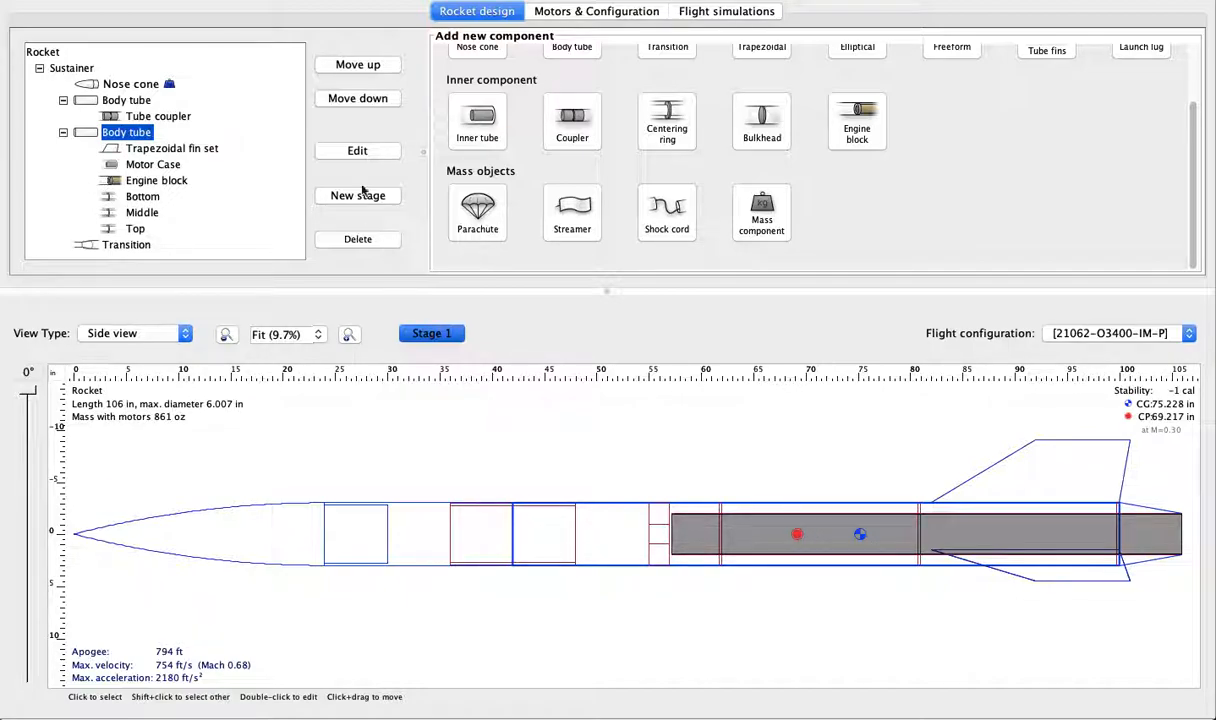
click(348, 148)
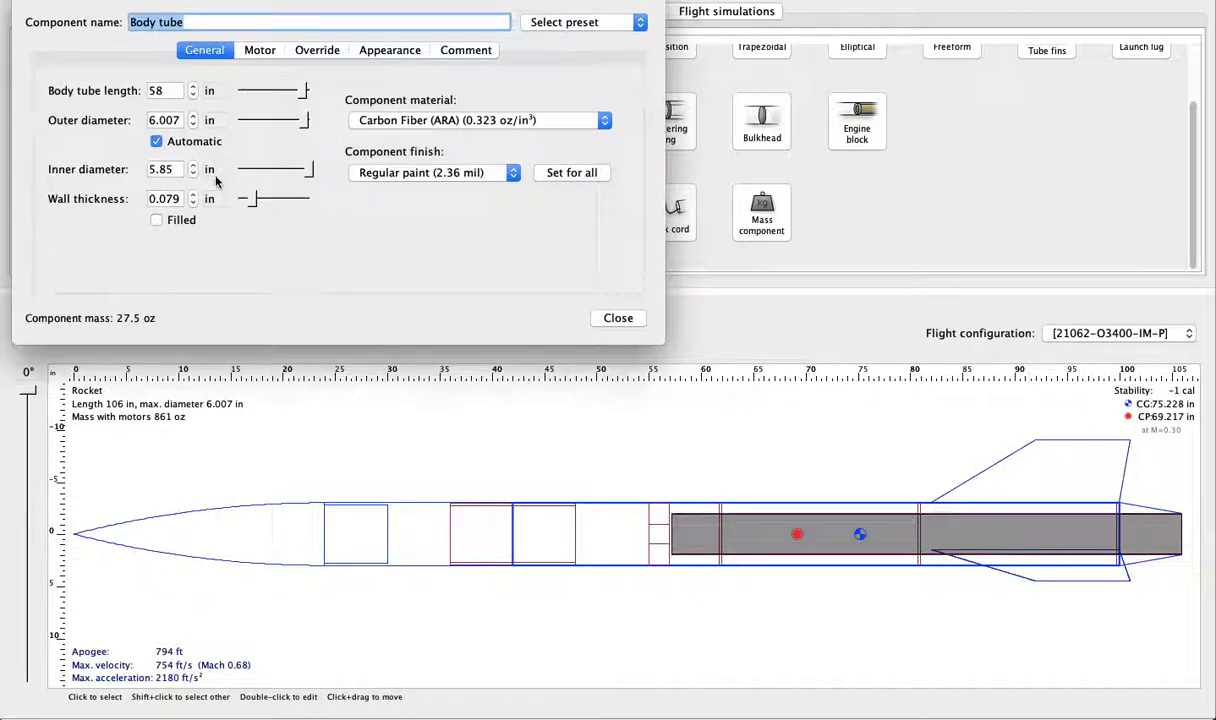
click(193, 95)
click(193, 95)
click(193, 95)
click(193, 95)
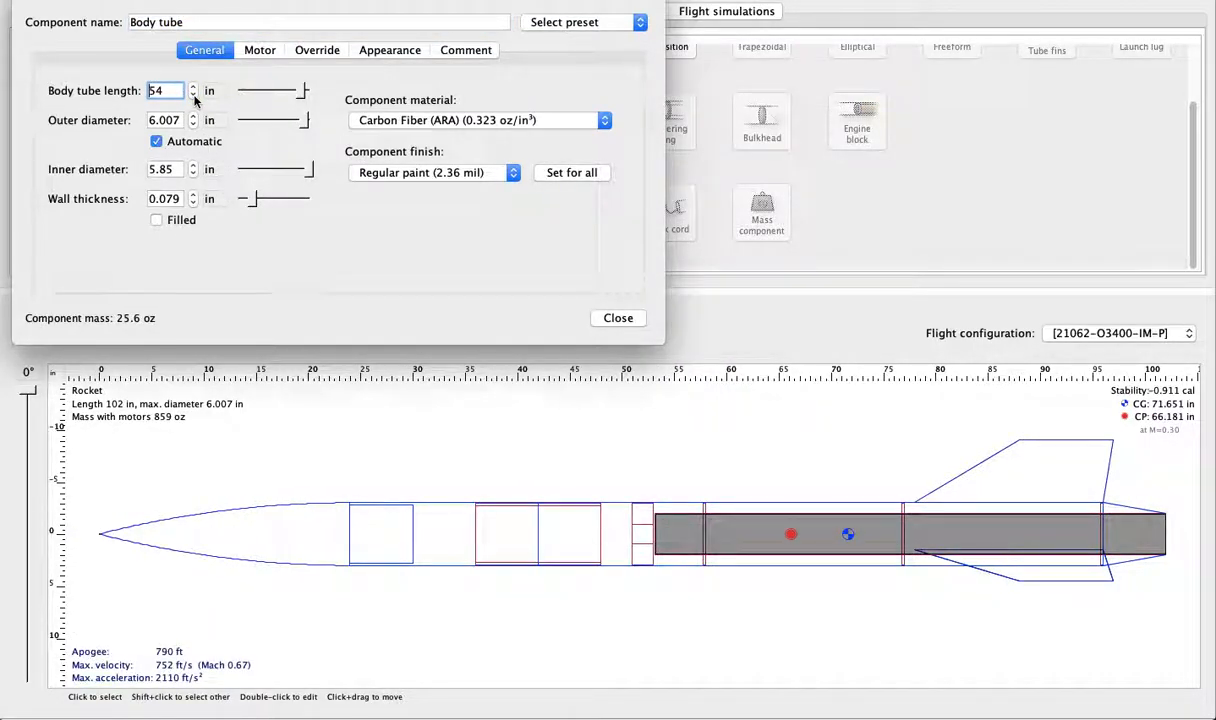
click(194, 96)
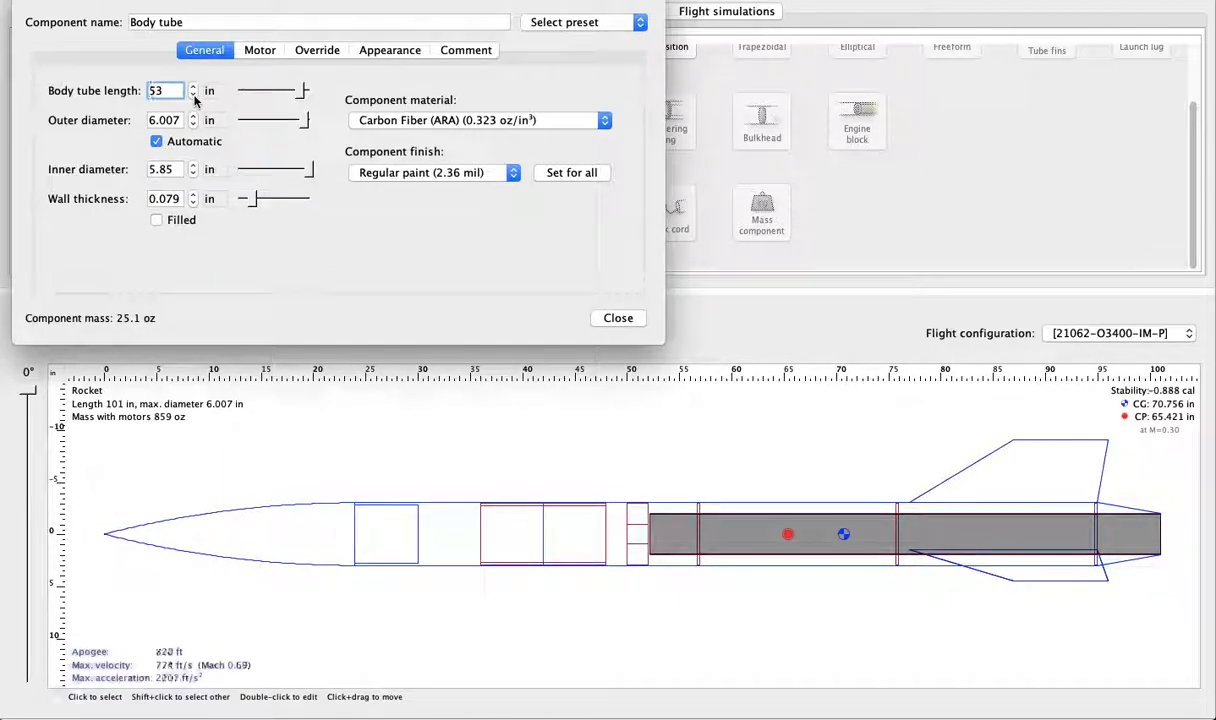
click(194, 96)
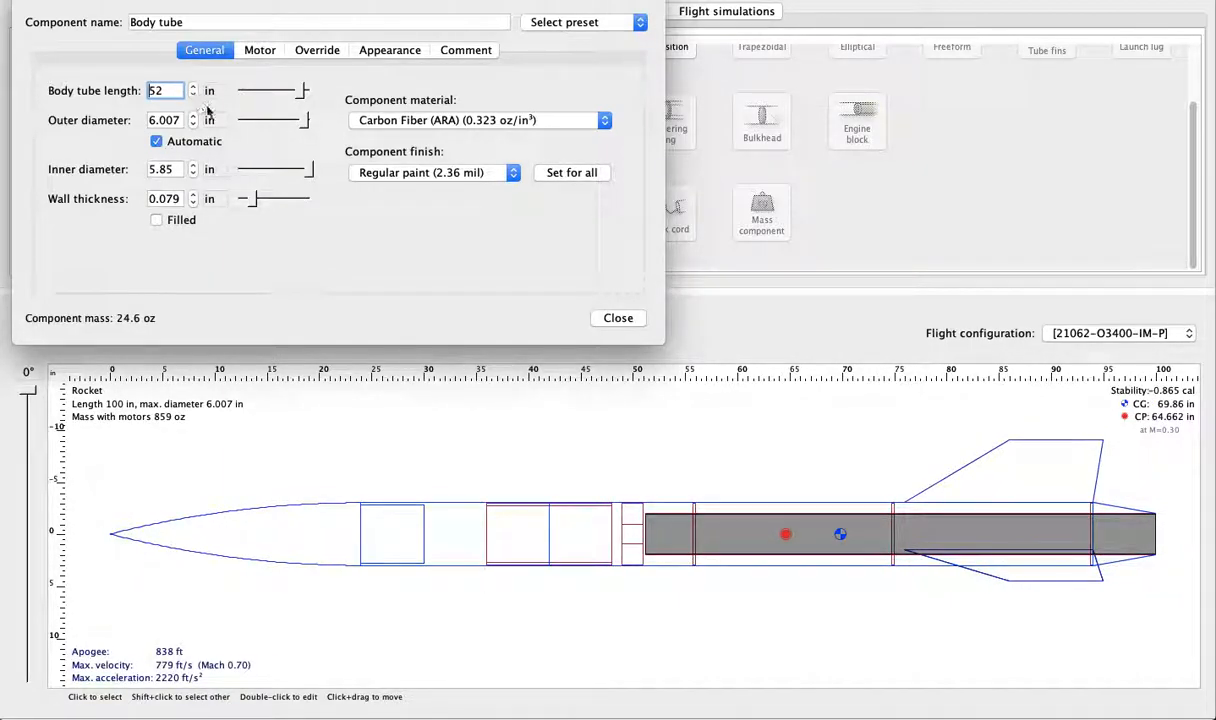
click(619, 318)
- Set the length of the forward body tube behind the nose cone to 26 in and close its configuration
click(357, 150)
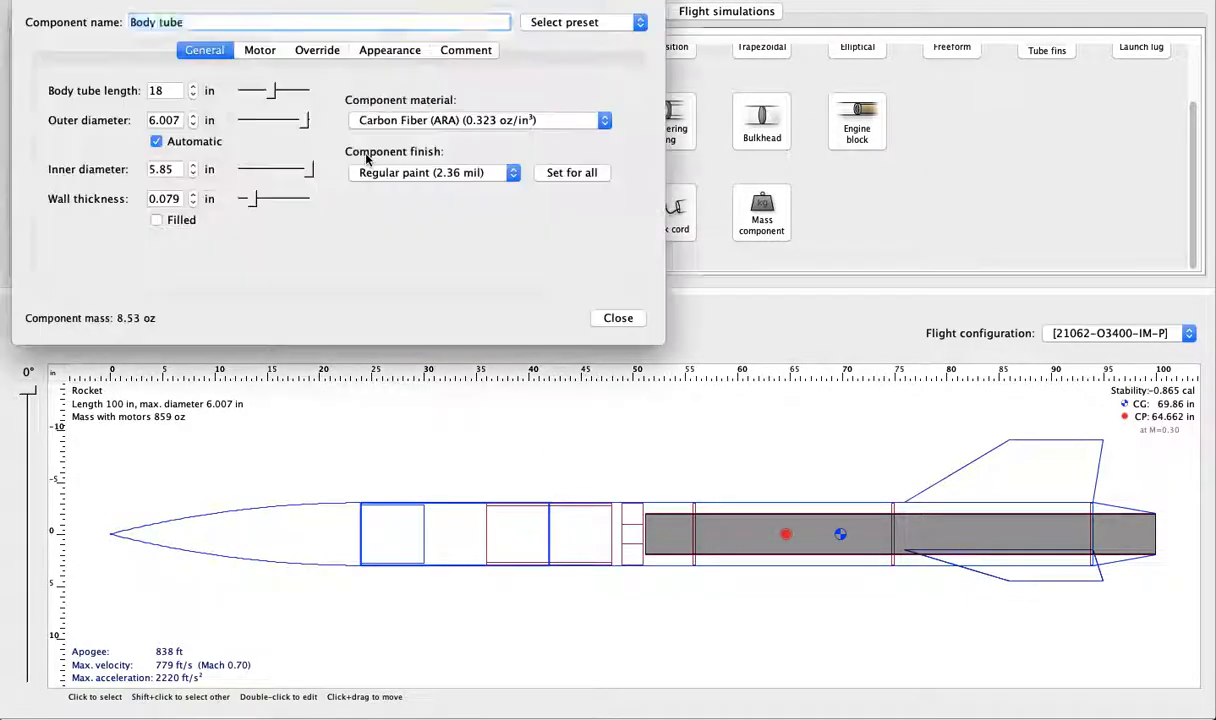
click(176, 90)
double_click(176, 90)
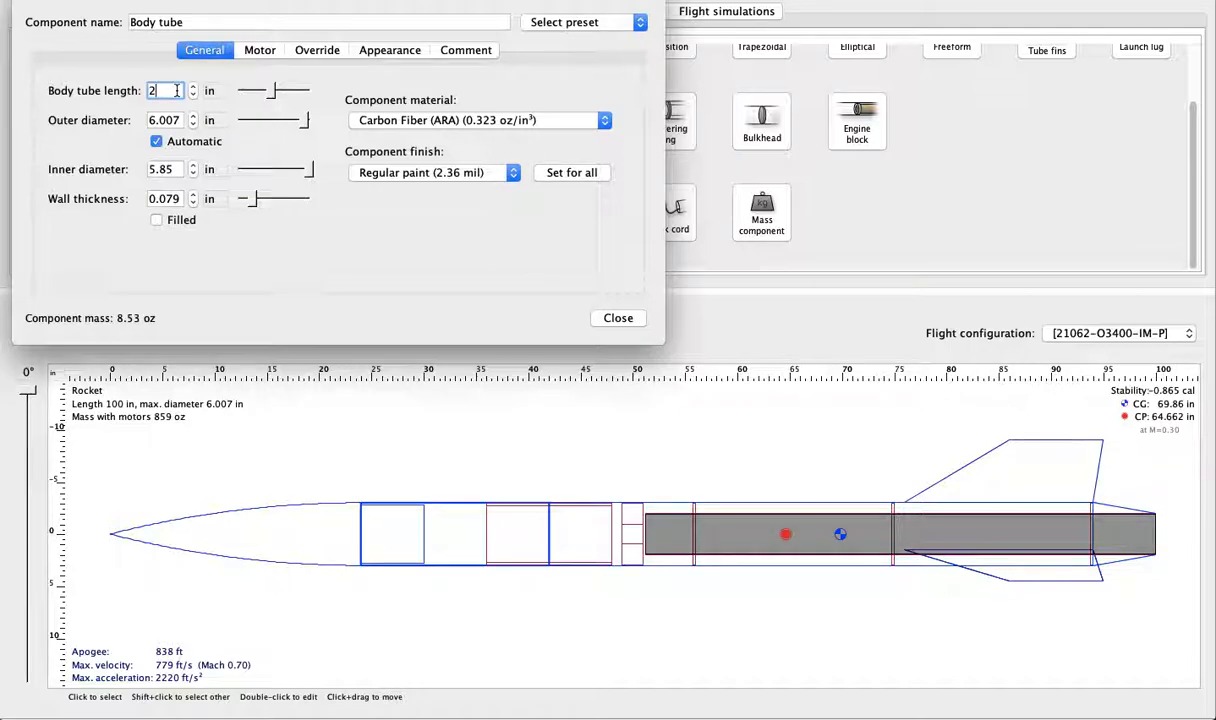
key(Return)
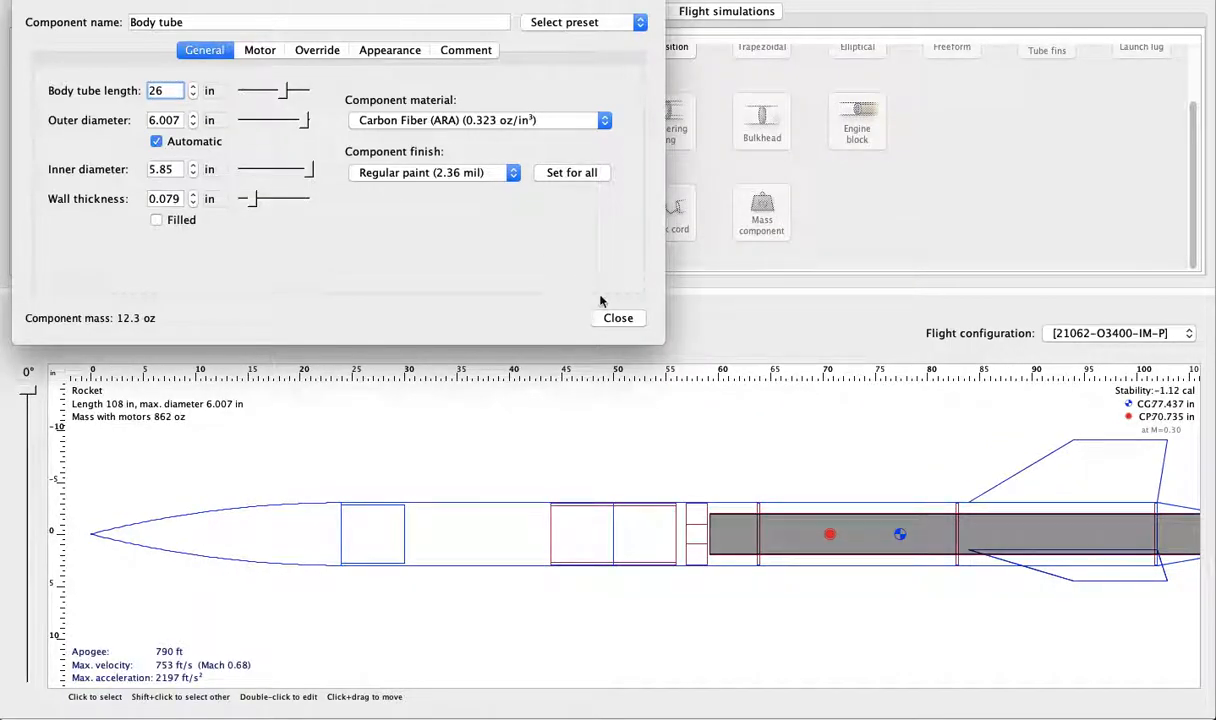
click(617, 318)
click(492, 540)
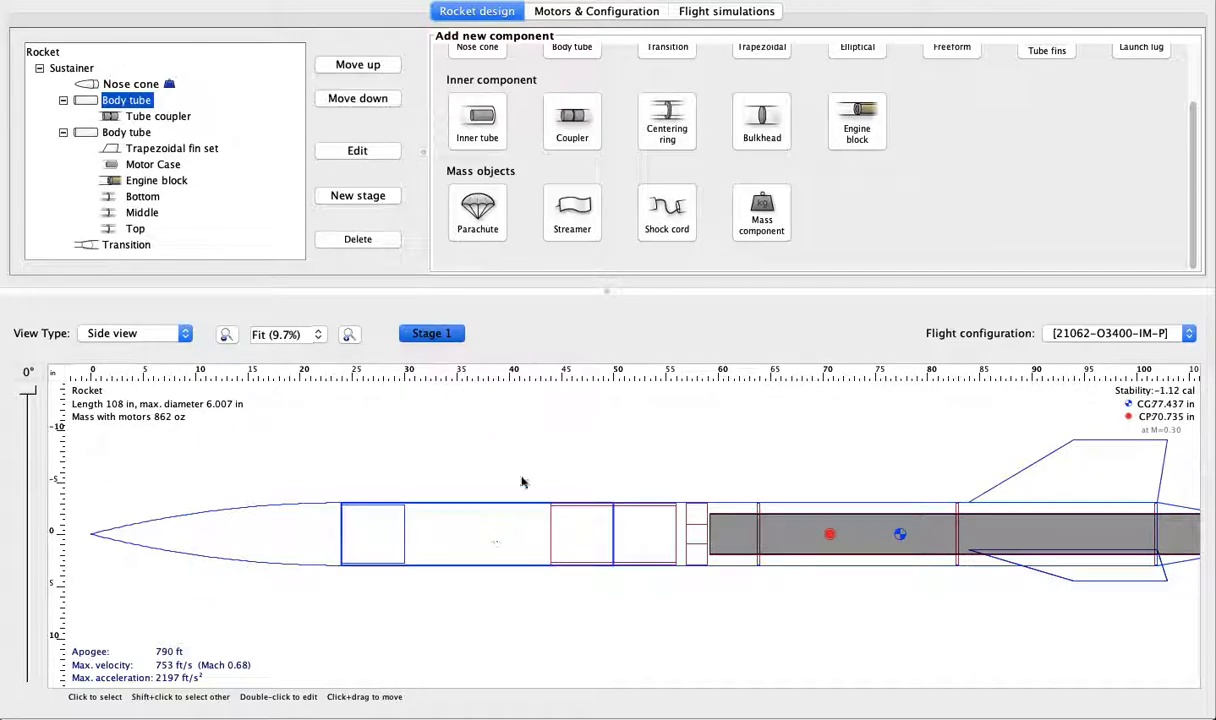
click(545, 445)
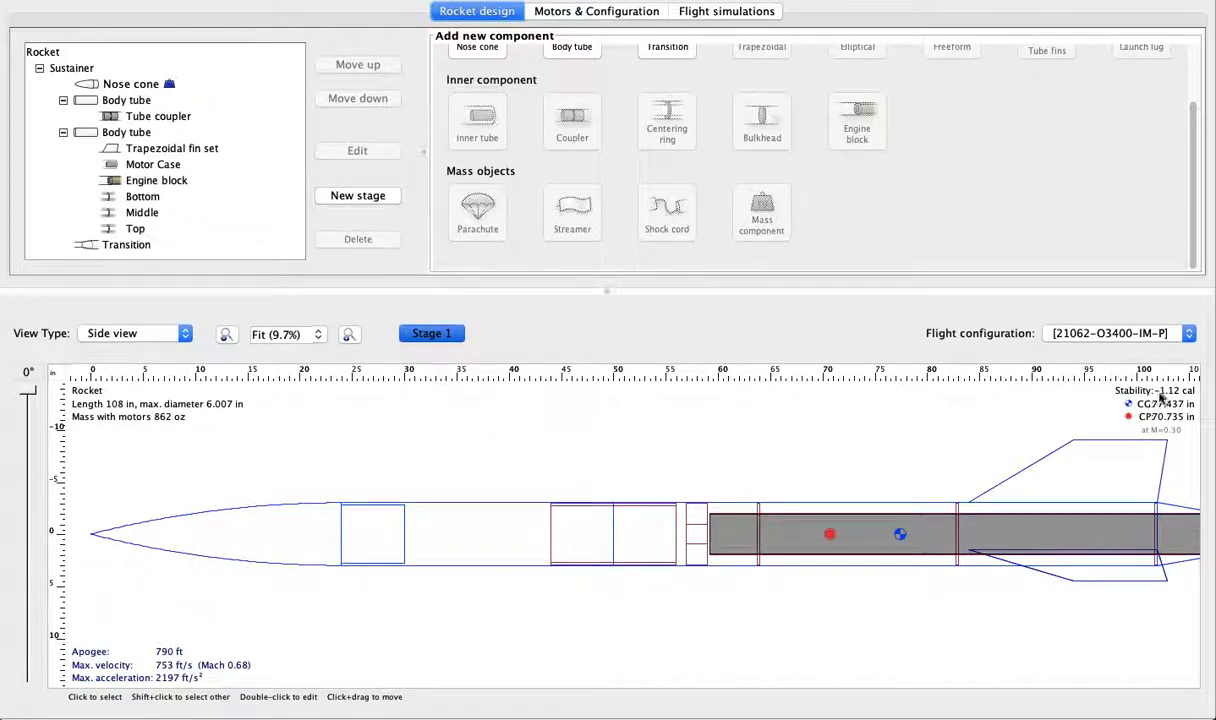
click(250, 505)
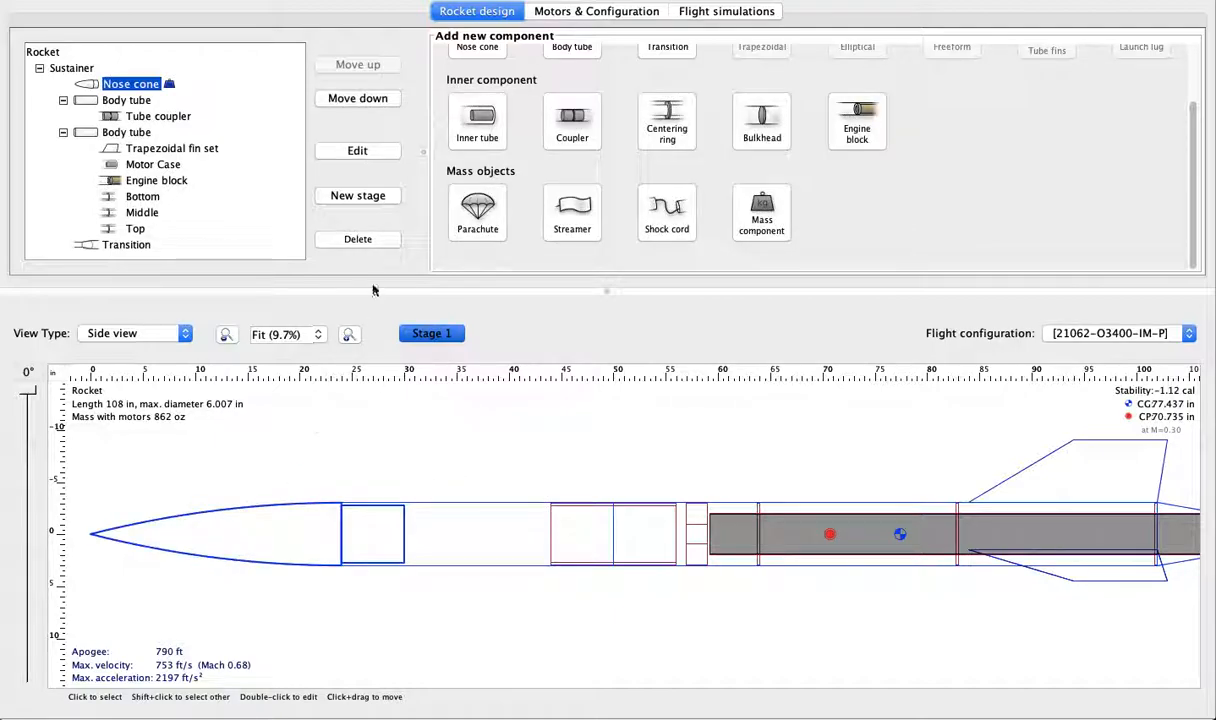
click(377, 155)
click(620, 330)
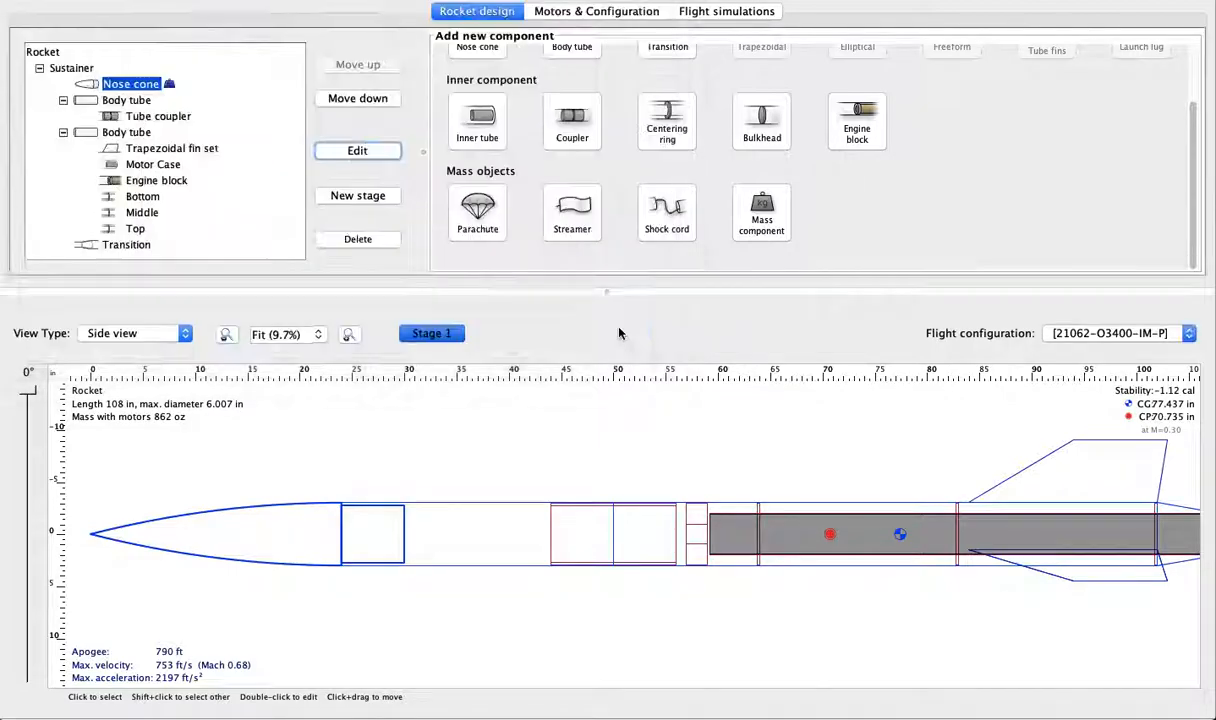
click(540, 420)
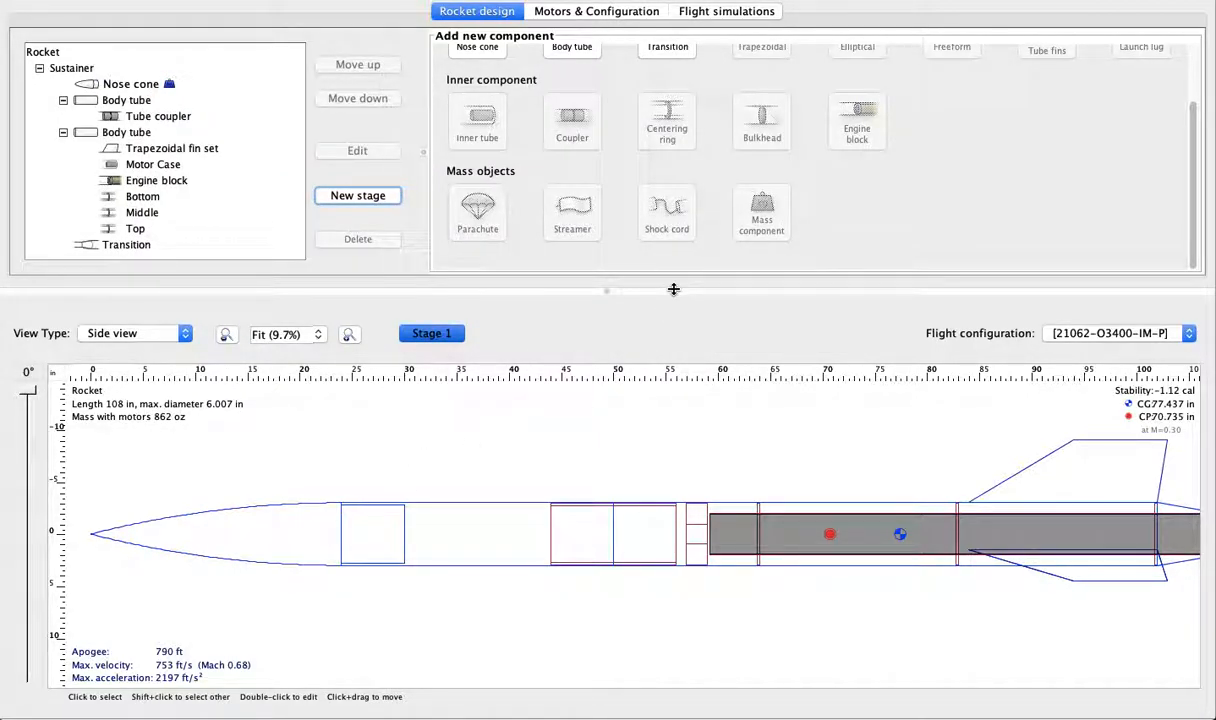
- Add a mass component to the nose cone, positioned 22 in from the top of the parent component
click(225, 513)
click(752, 212)
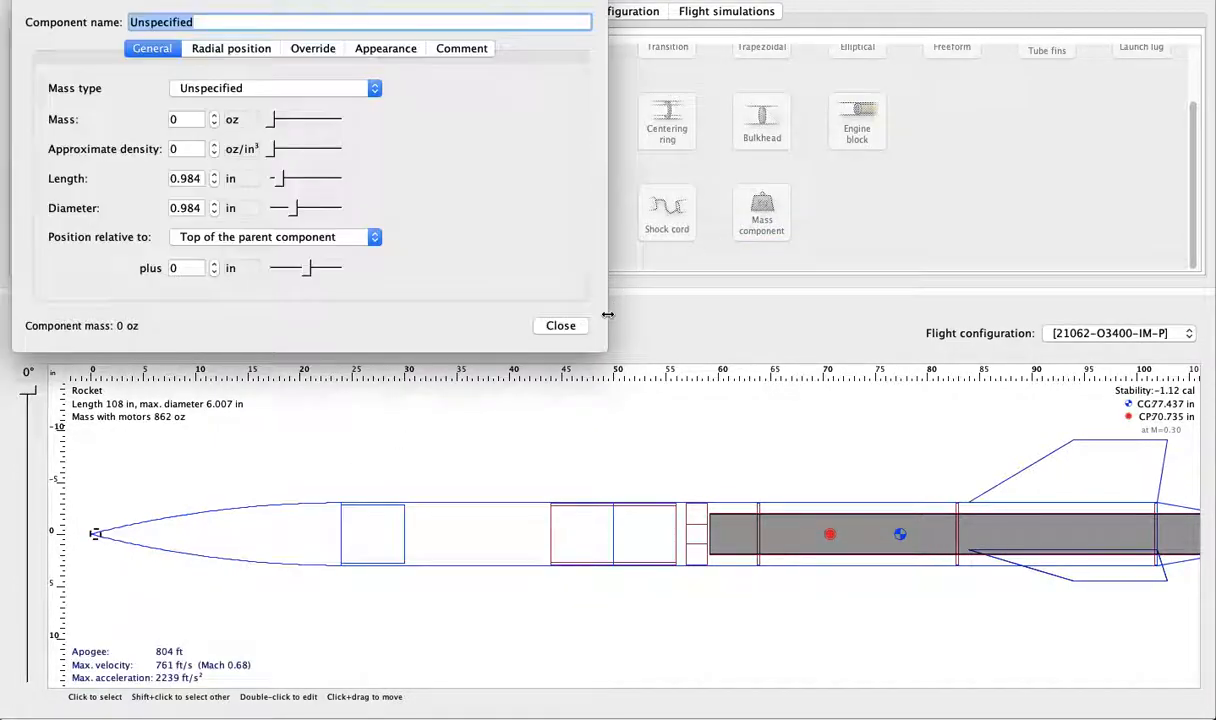
click(214, 265)
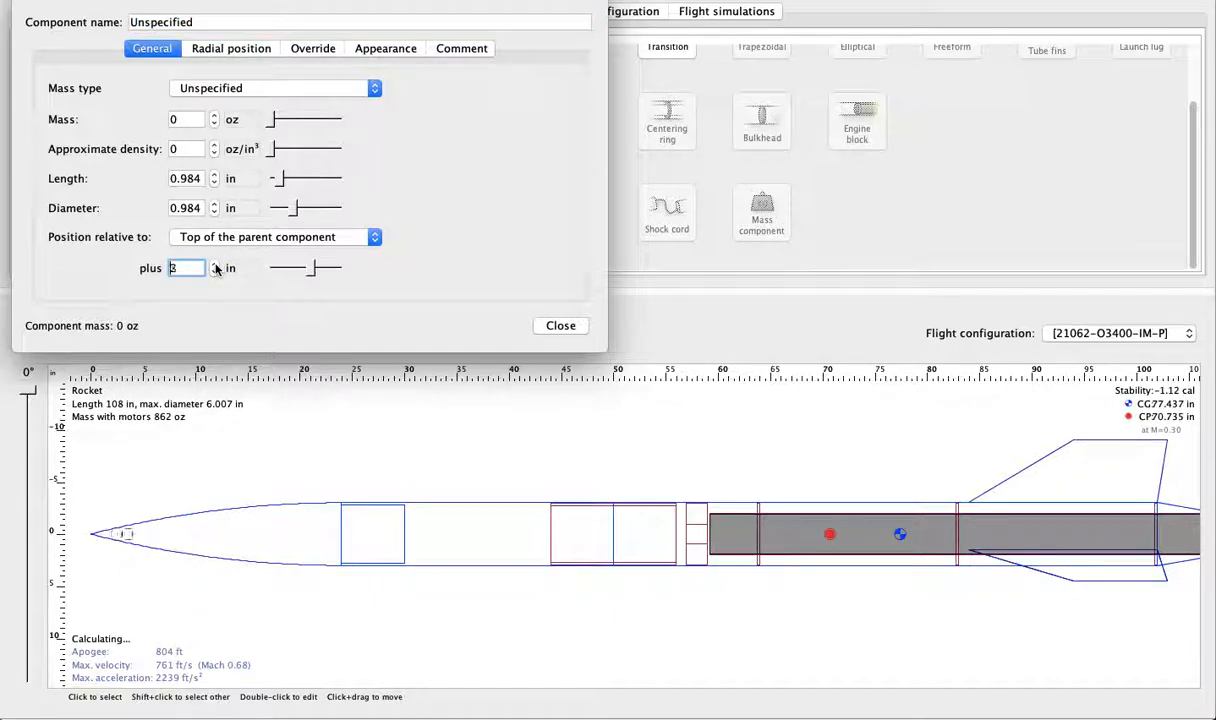
triple_click(215, 264)
triple_click(215, 264)
triple_click(215, 264)
triple_click(215, 264)
click(215, 264)
click(215, 264)
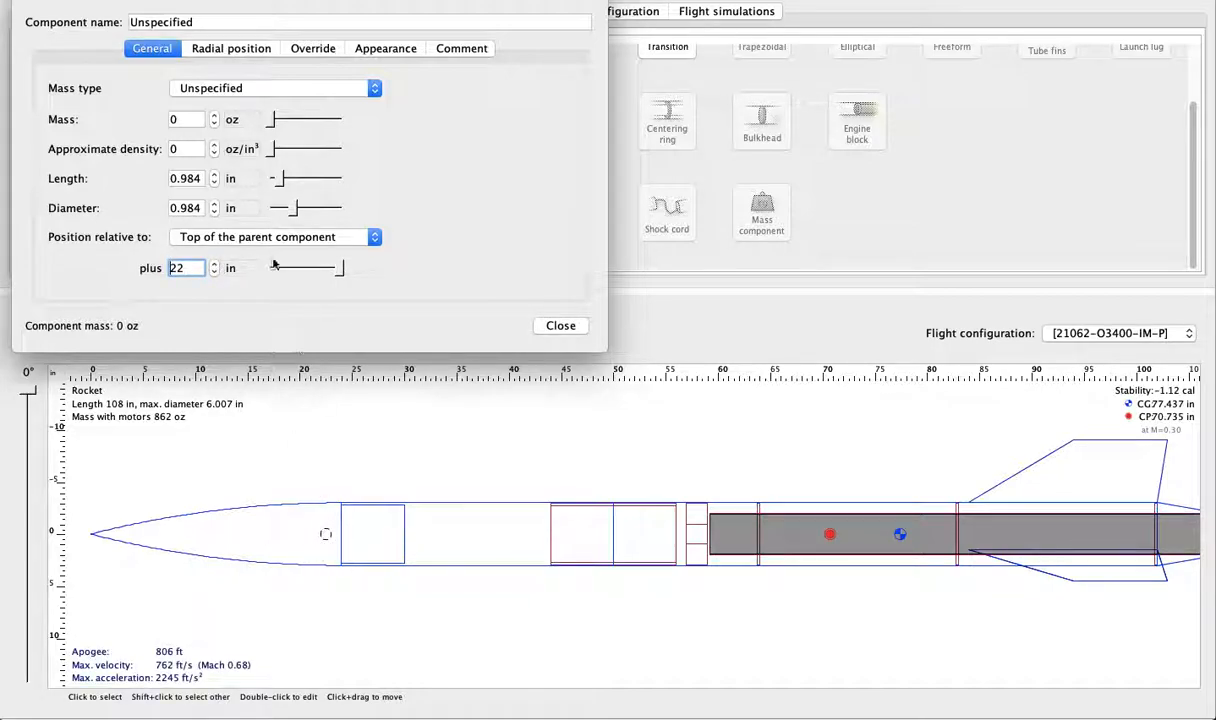
- Switch the nose cone mass component's mass unit to lb, set its mass to 10 lb and close its configuration
click(234, 120)
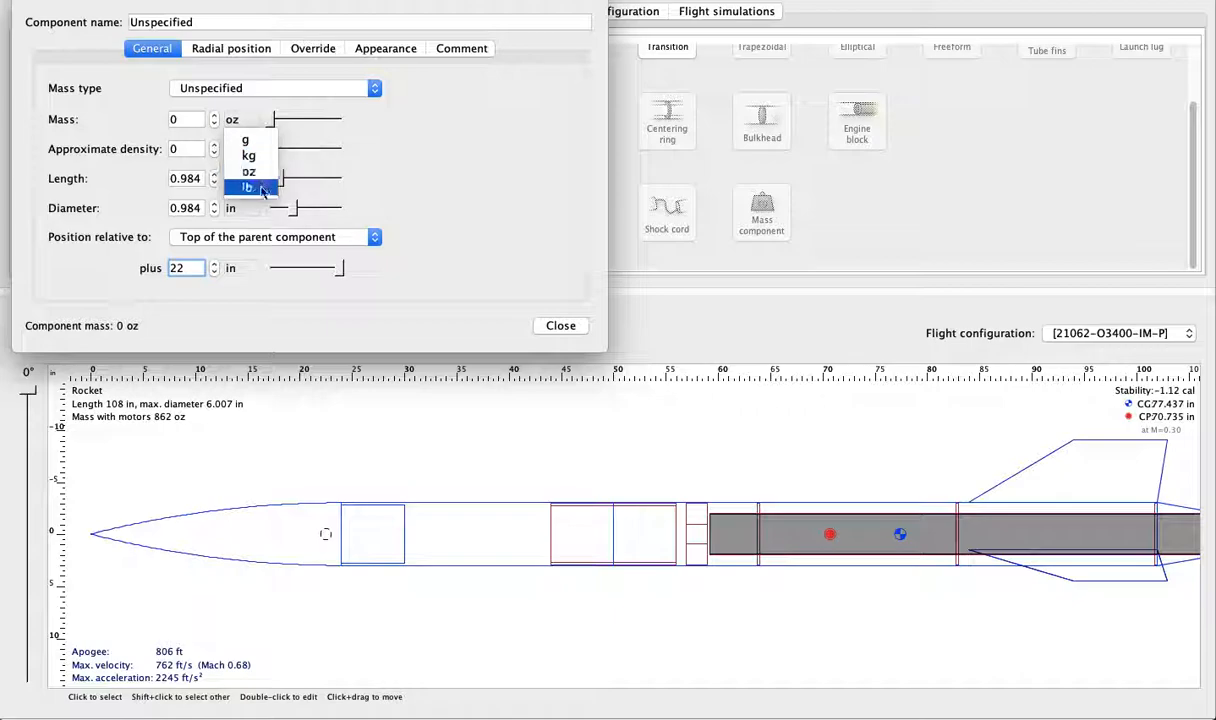
click(247, 187)
click(187, 121)
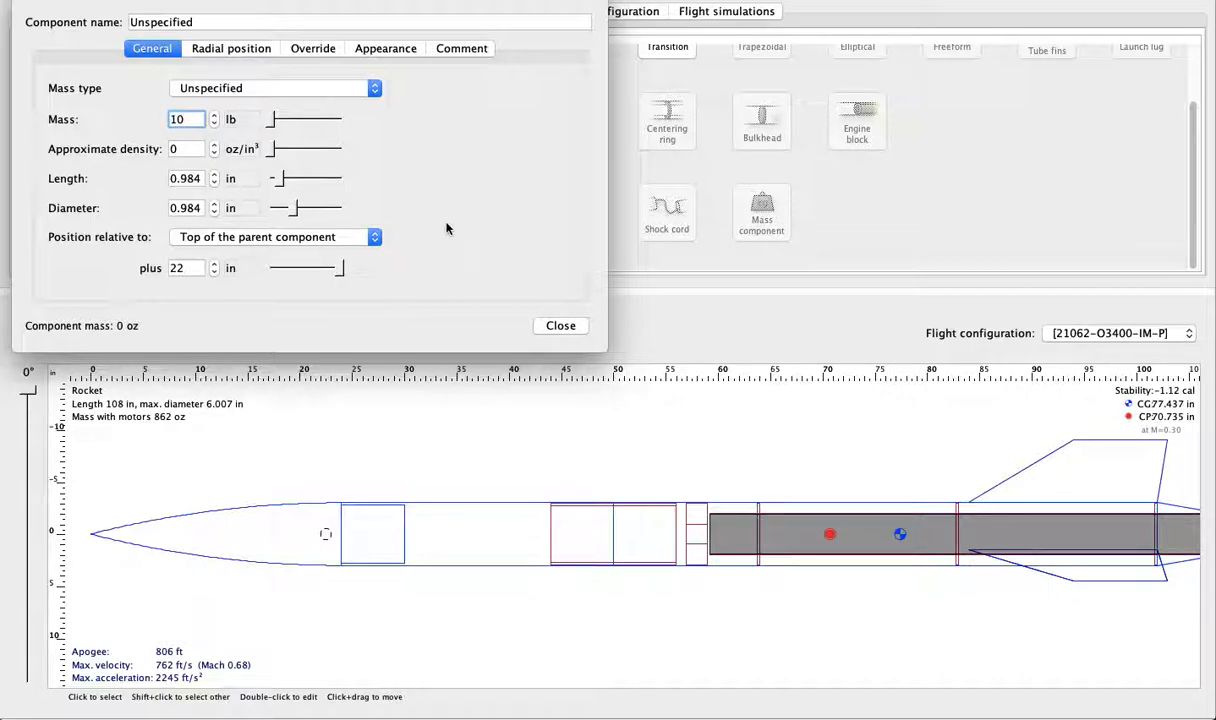
key(Return)
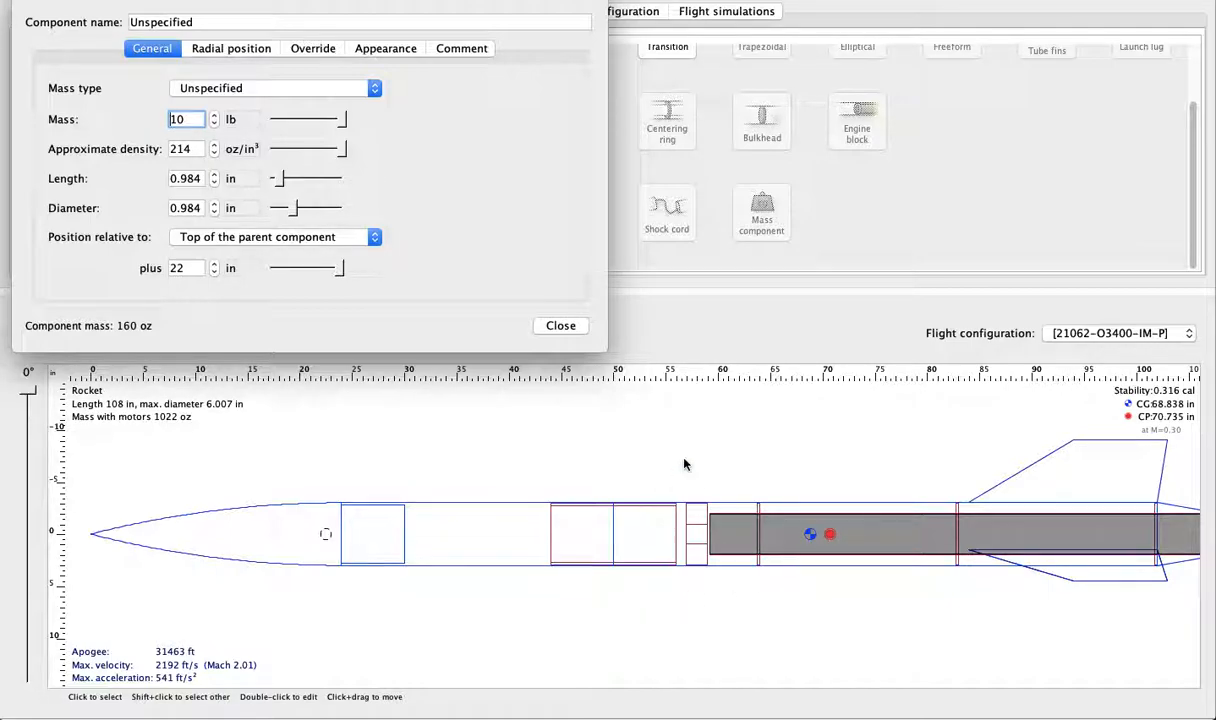
click(574, 328)
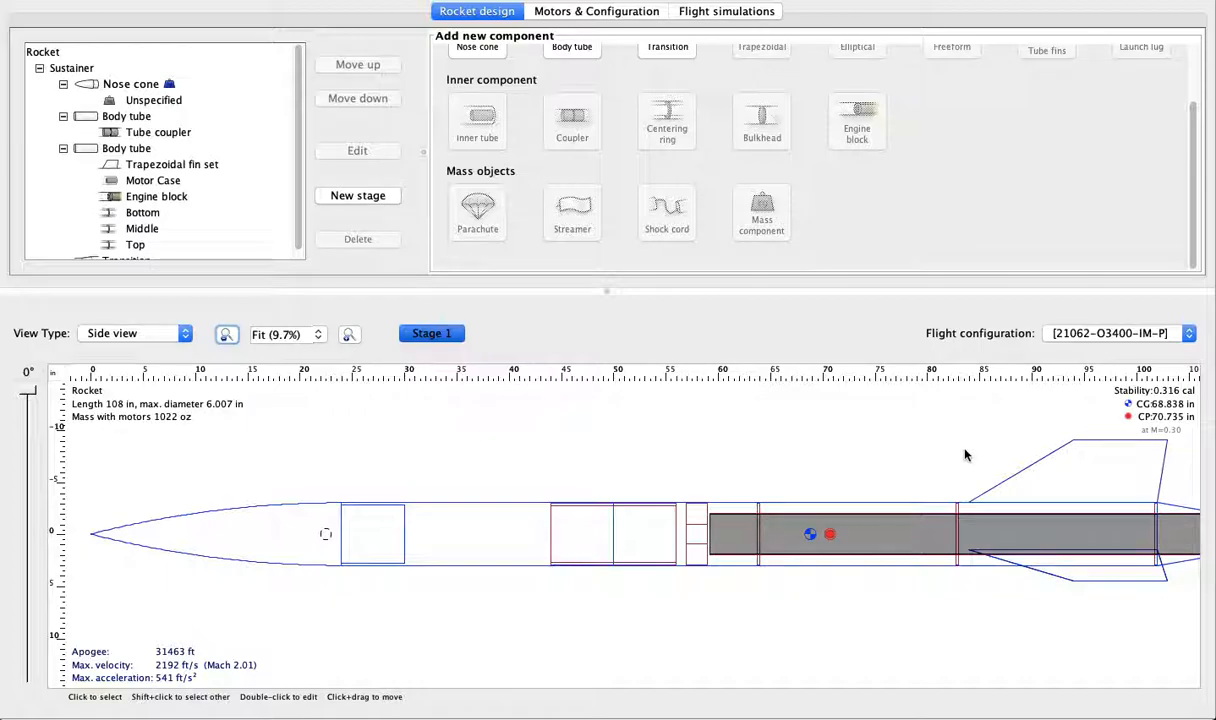
- Compare the rocket's stability between the no-motors configuration and the 21062-O3400-IM-P flight configuration
click(1186, 334)
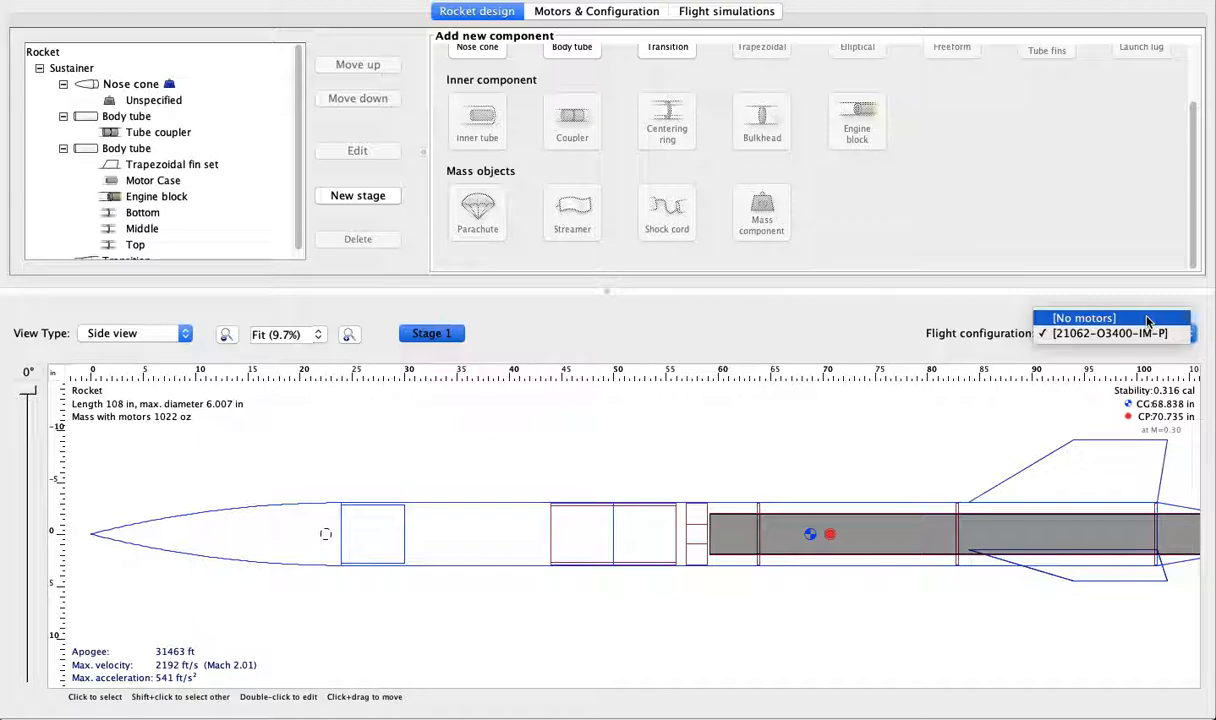
click(1148, 319)
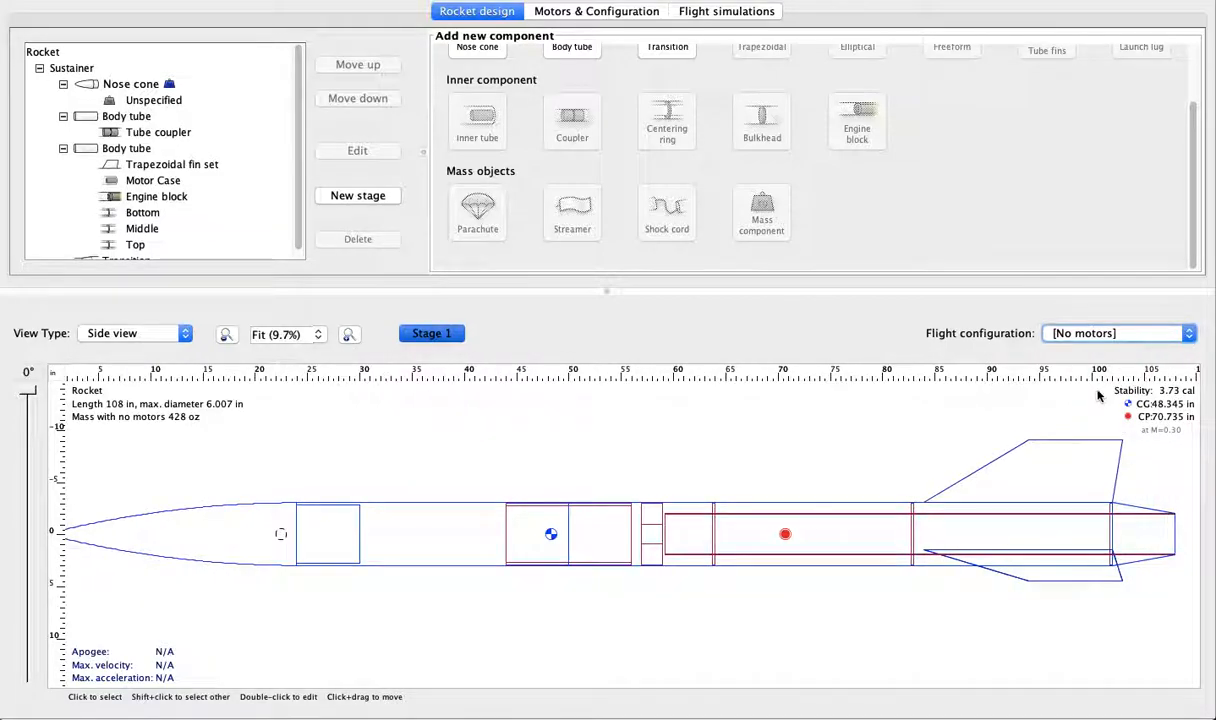
click(1135, 336)
click(1152, 346)
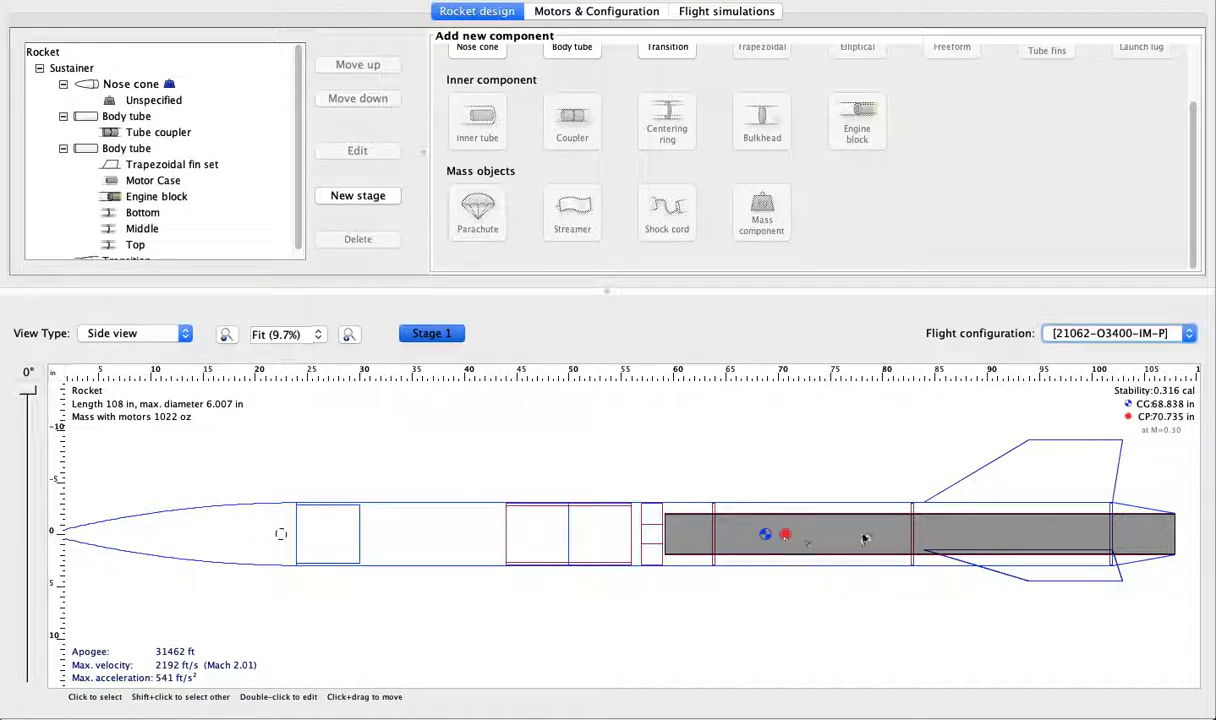
- Set the number of fins in the trapezoidal fin set to 4 and close its configuration
click(1032, 486)
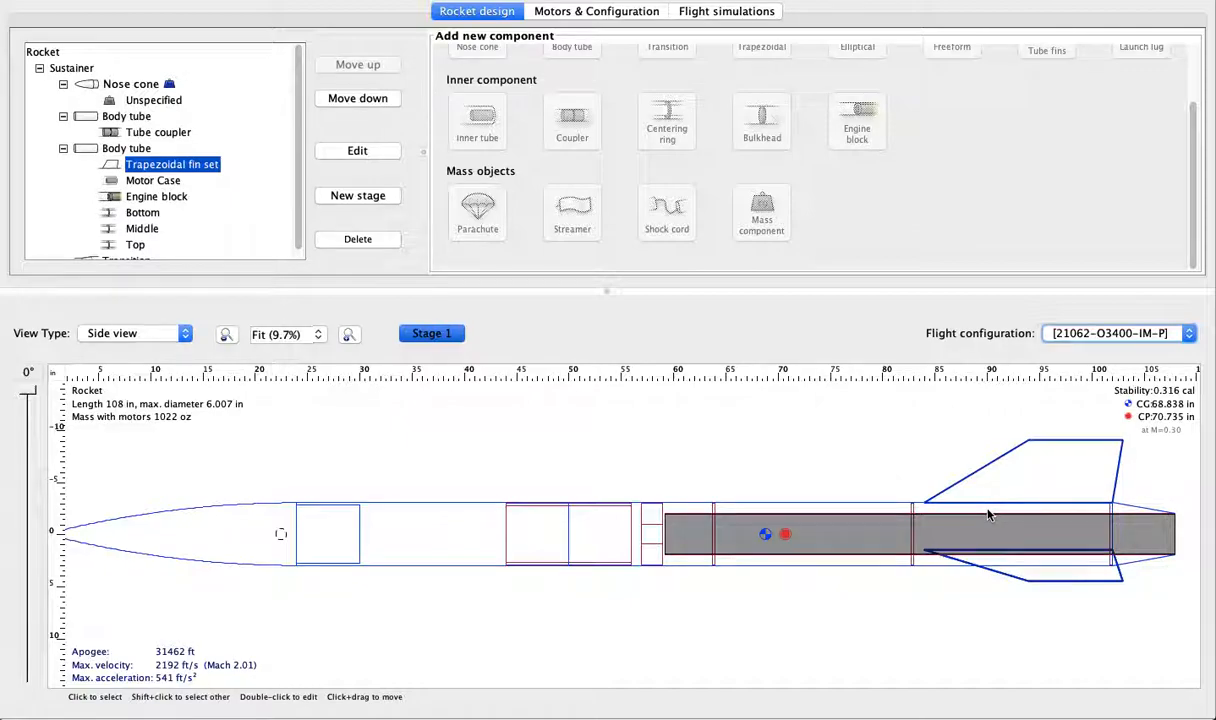
click(357, 150)
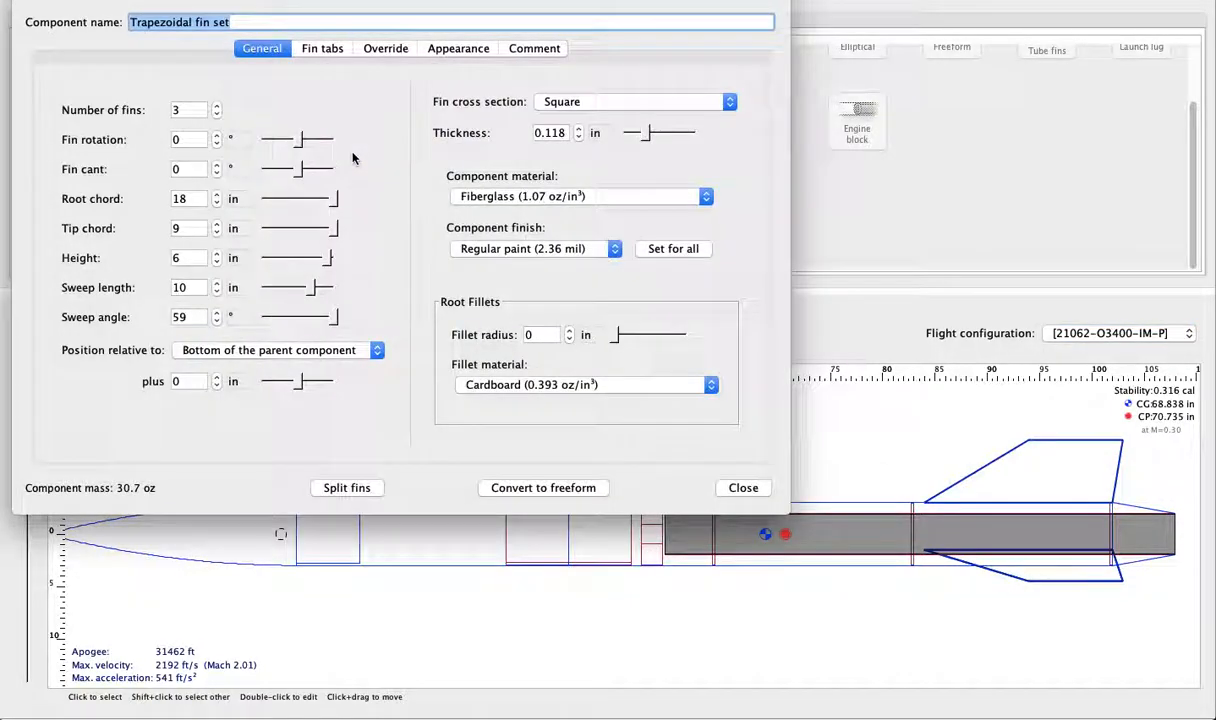
click(218, 106)
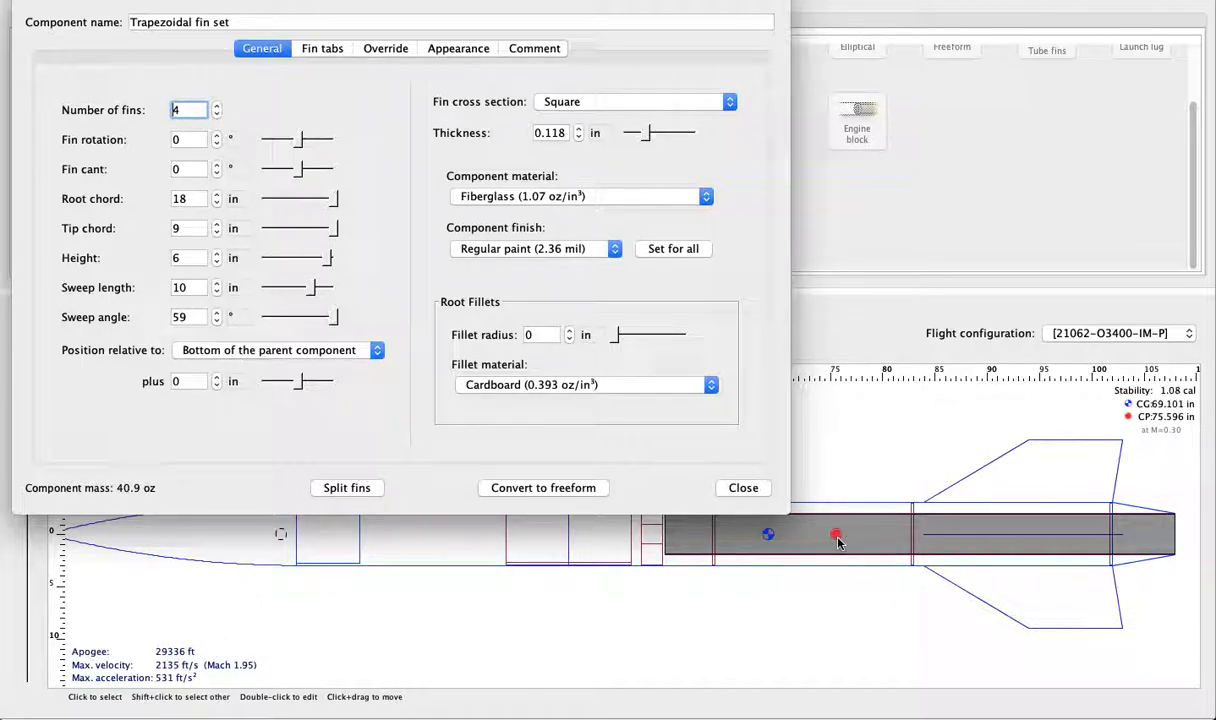
click(752, 491)
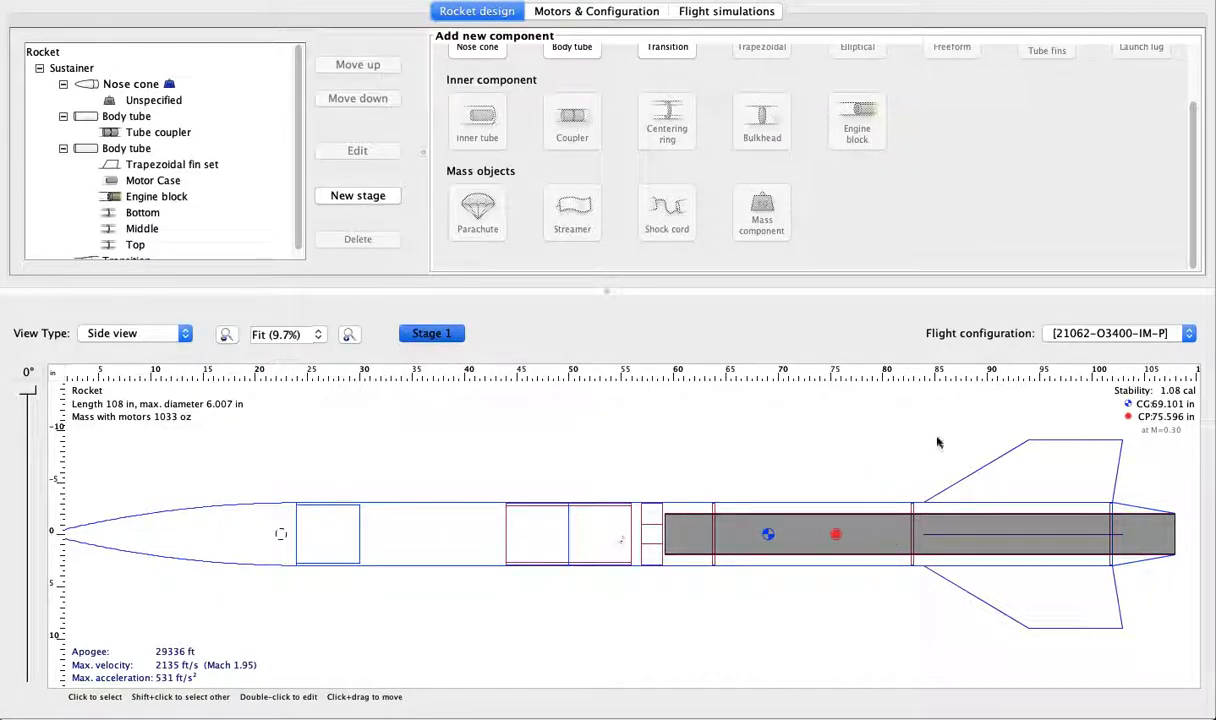
- Add a parachute to the forward body tube, directly behind the nose cone
click(190, 514)
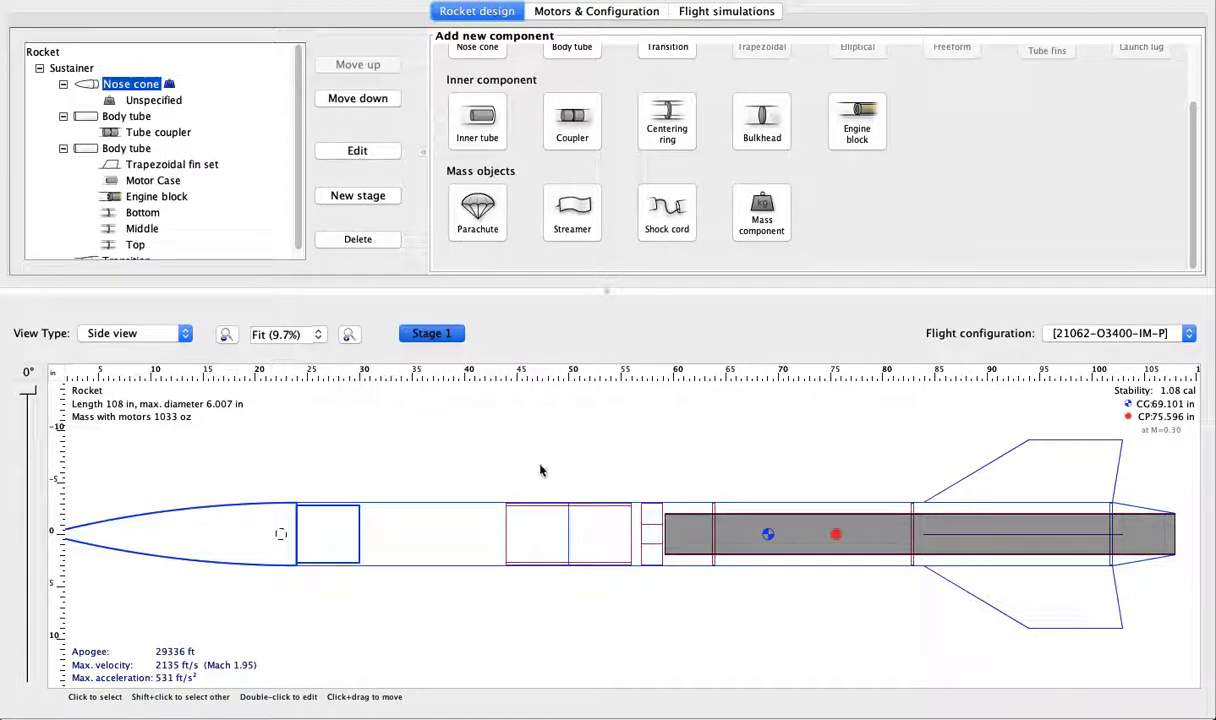
click(436, 516)
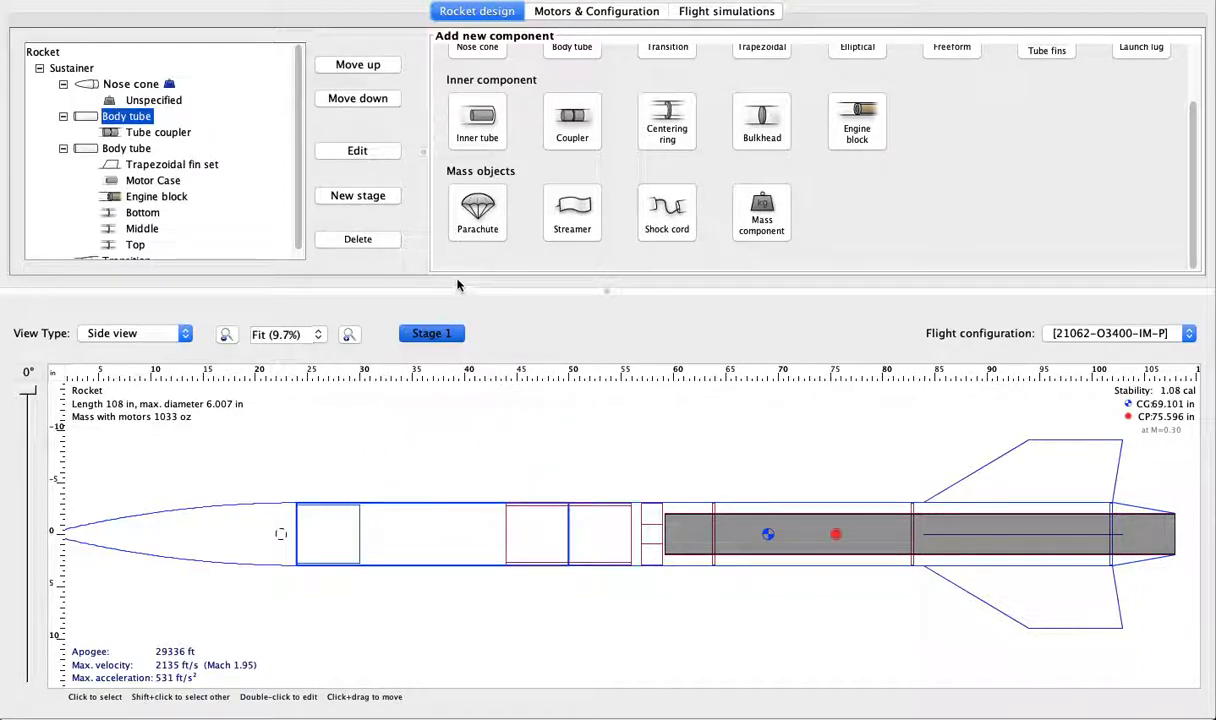
click(452, 196)
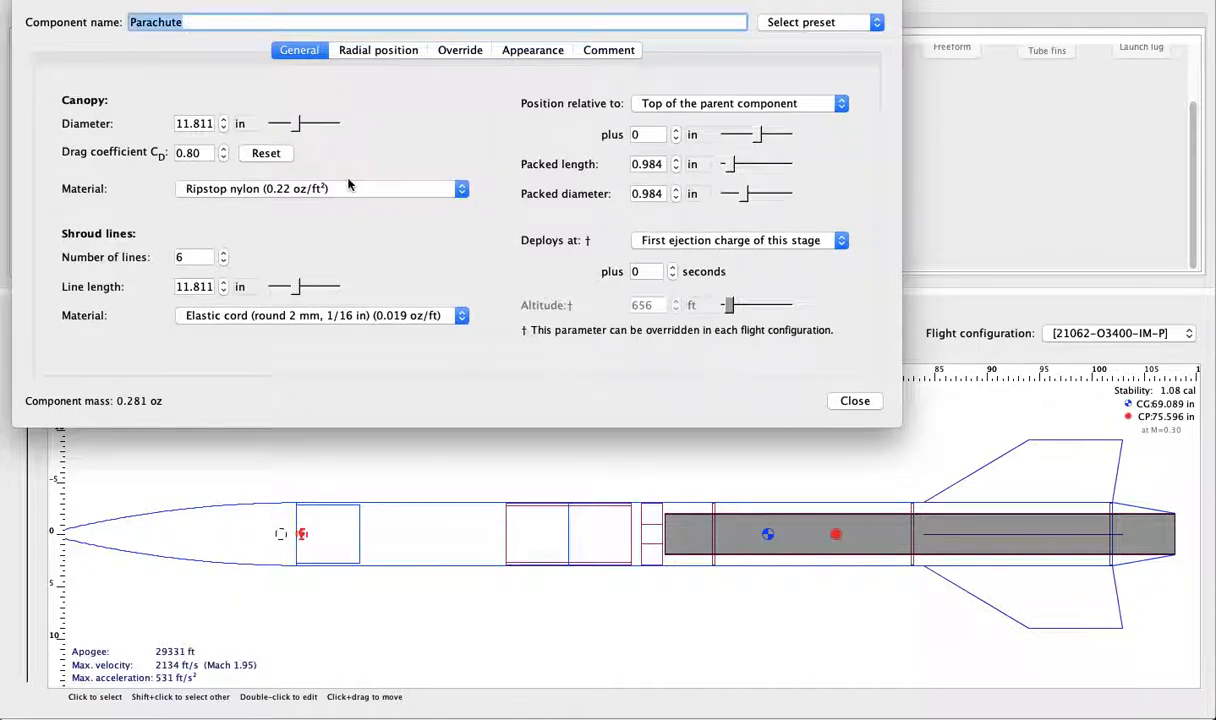
- Switch the parachute's canopy diameter unit to ft, set the diameter to 6 ft and close its configuration
double_click(195, 123)
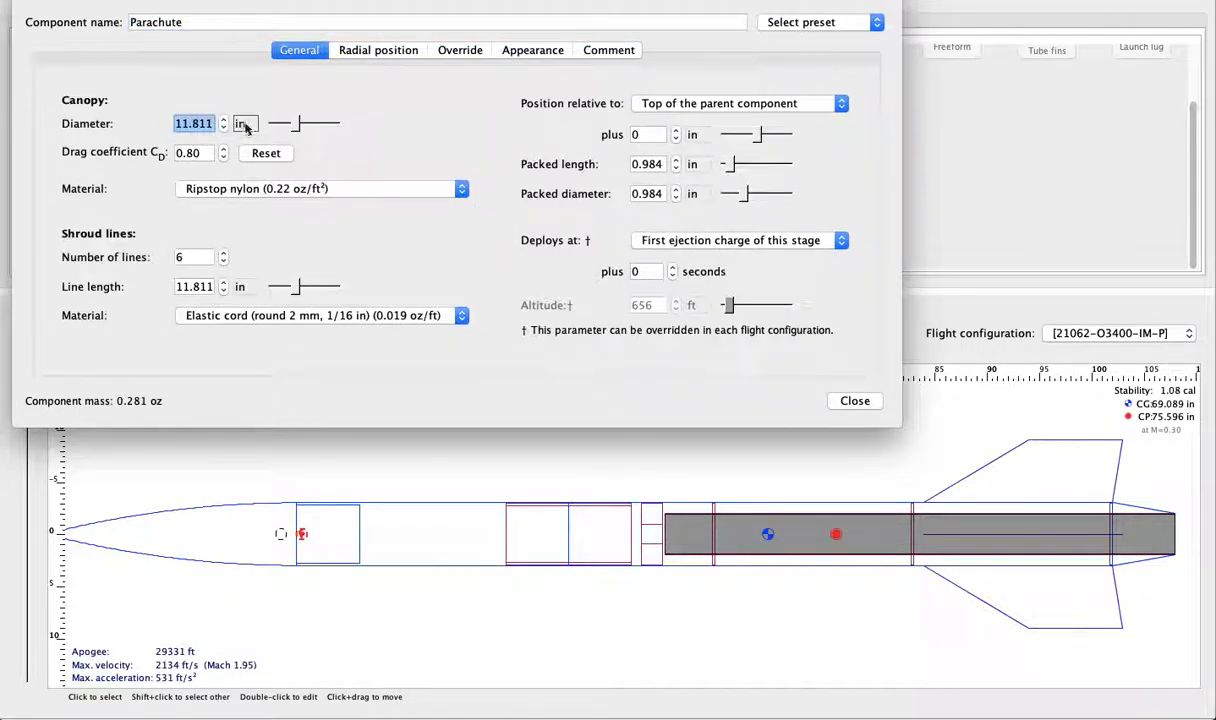
click(245, 124)
click(240, 222)
double_click(191, 120)
text(6)
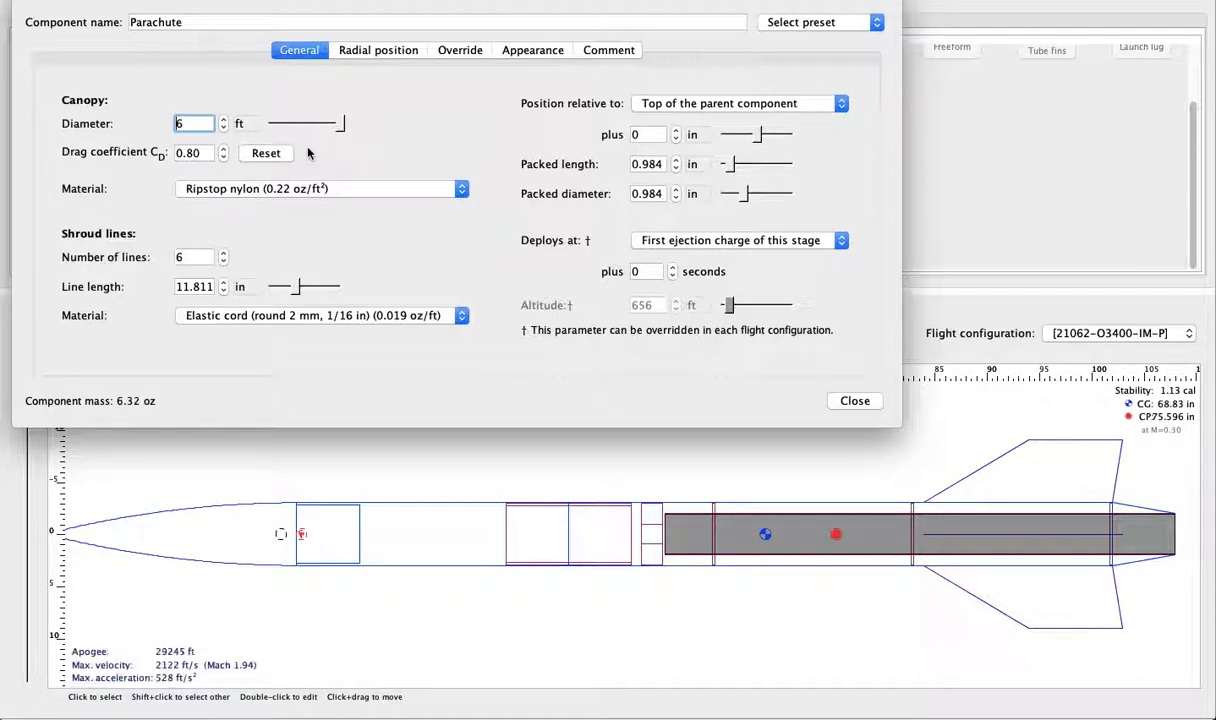
click(855, 401)
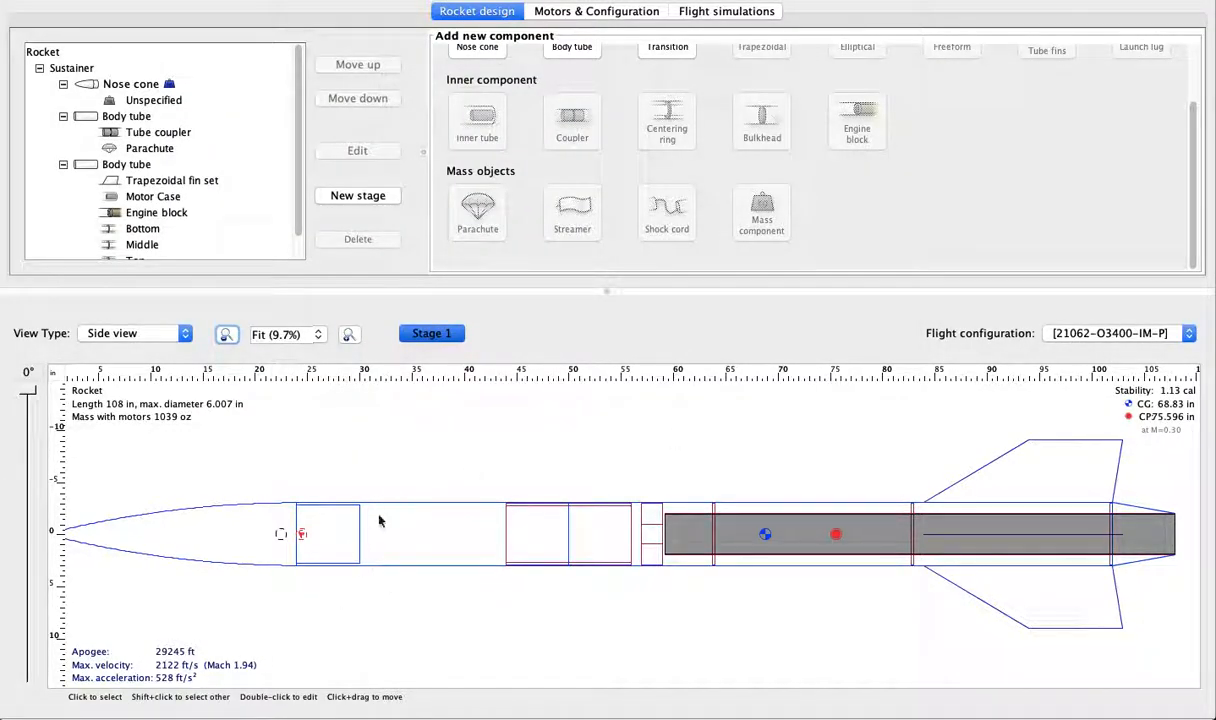
- Reopen the parachute's configuration to review its canopy, shroud line and deployment settings, and close it
click(299, 541)
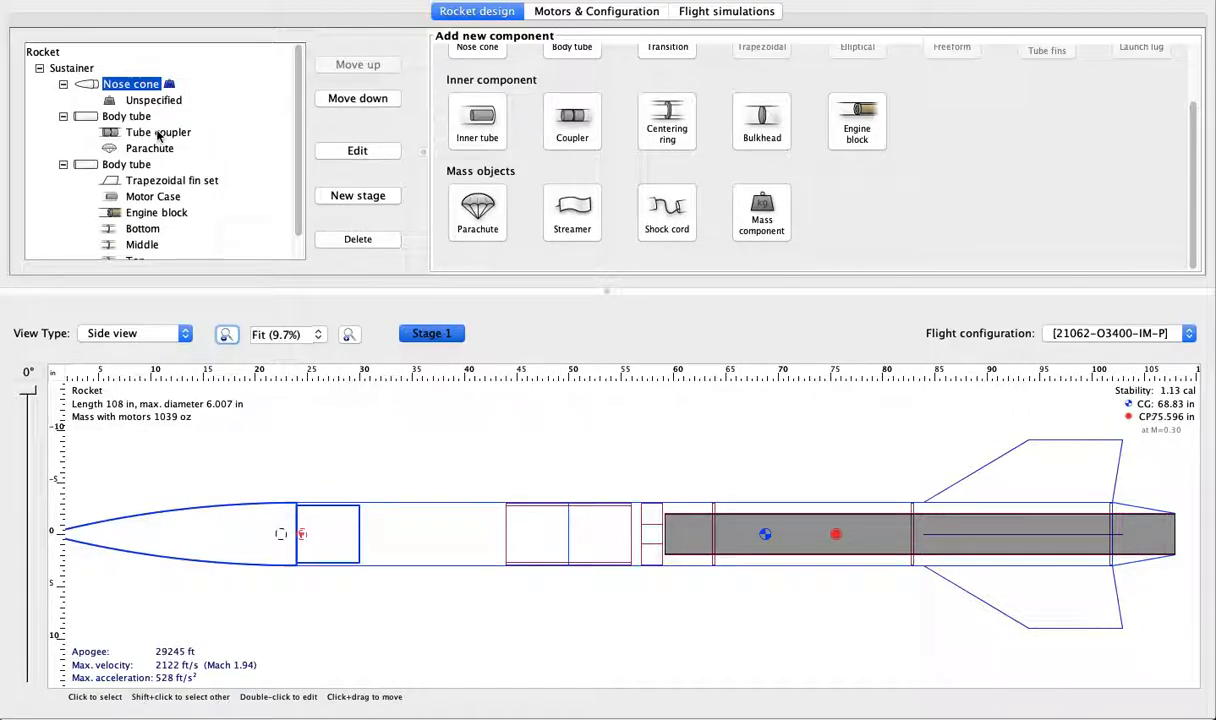
click(152, 147)
click(357, 151)
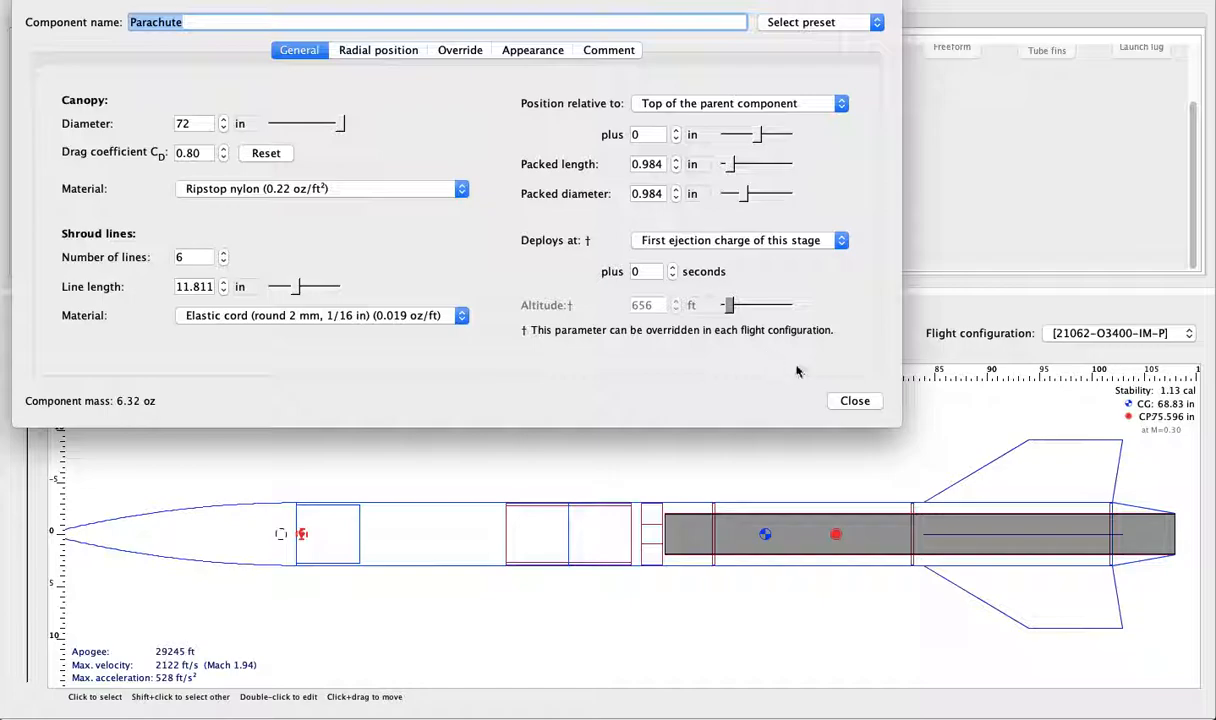
click(855, 401)
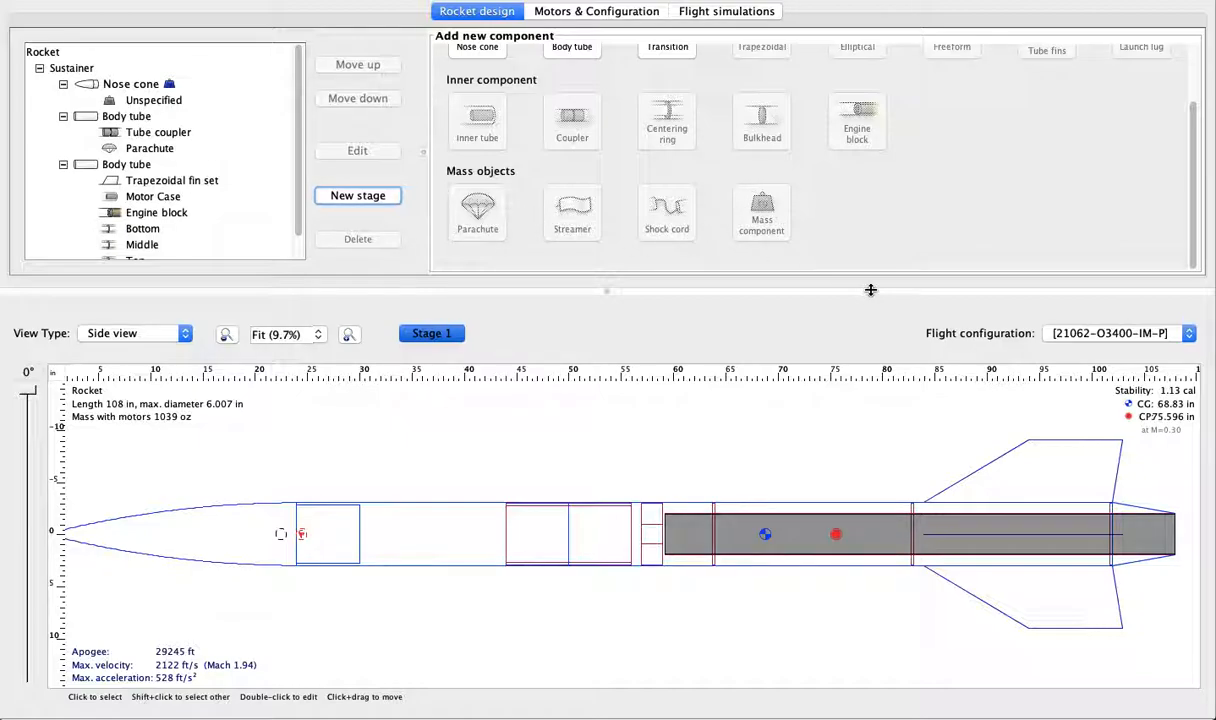
scroll(873, 263, up, 2)
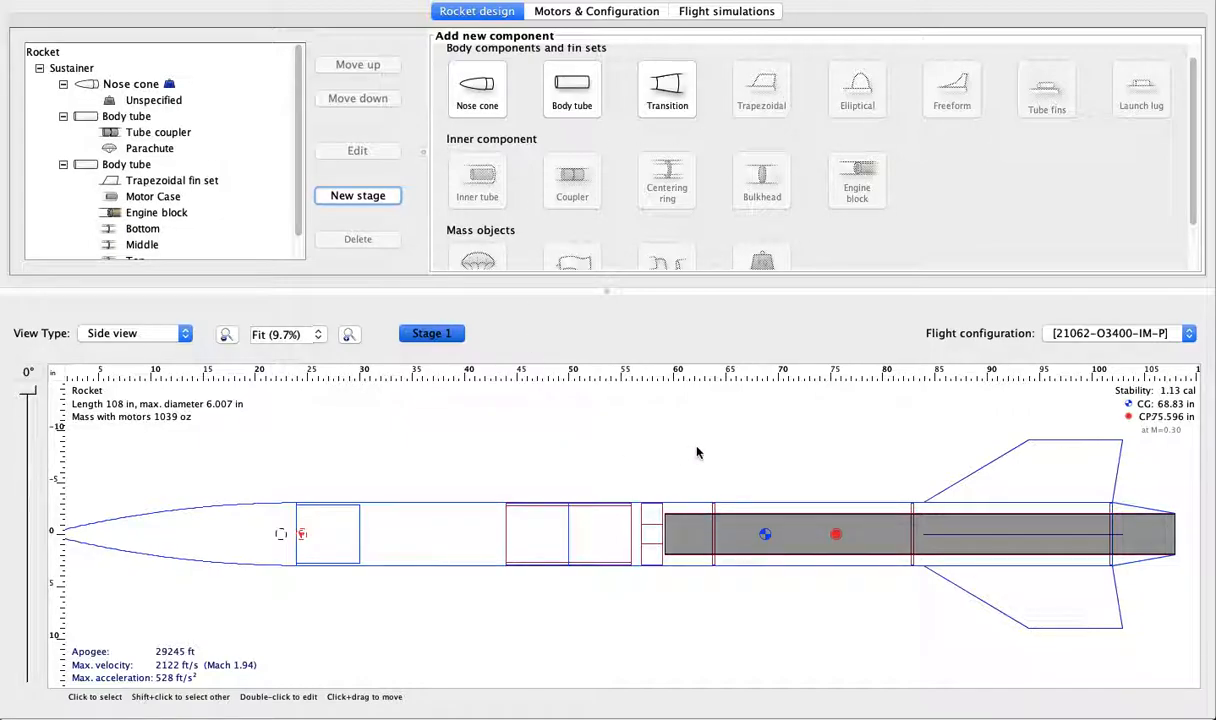
scroll(620, 196, down, 2)
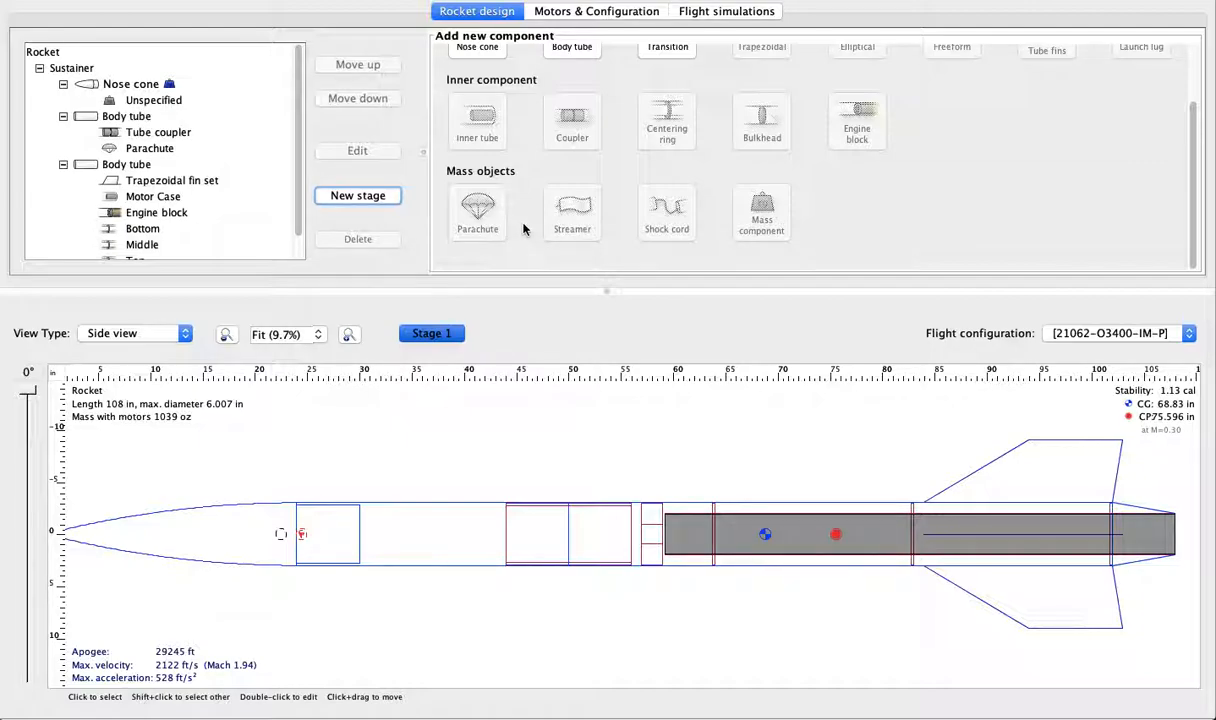
scroll(619, 240, up, 3)
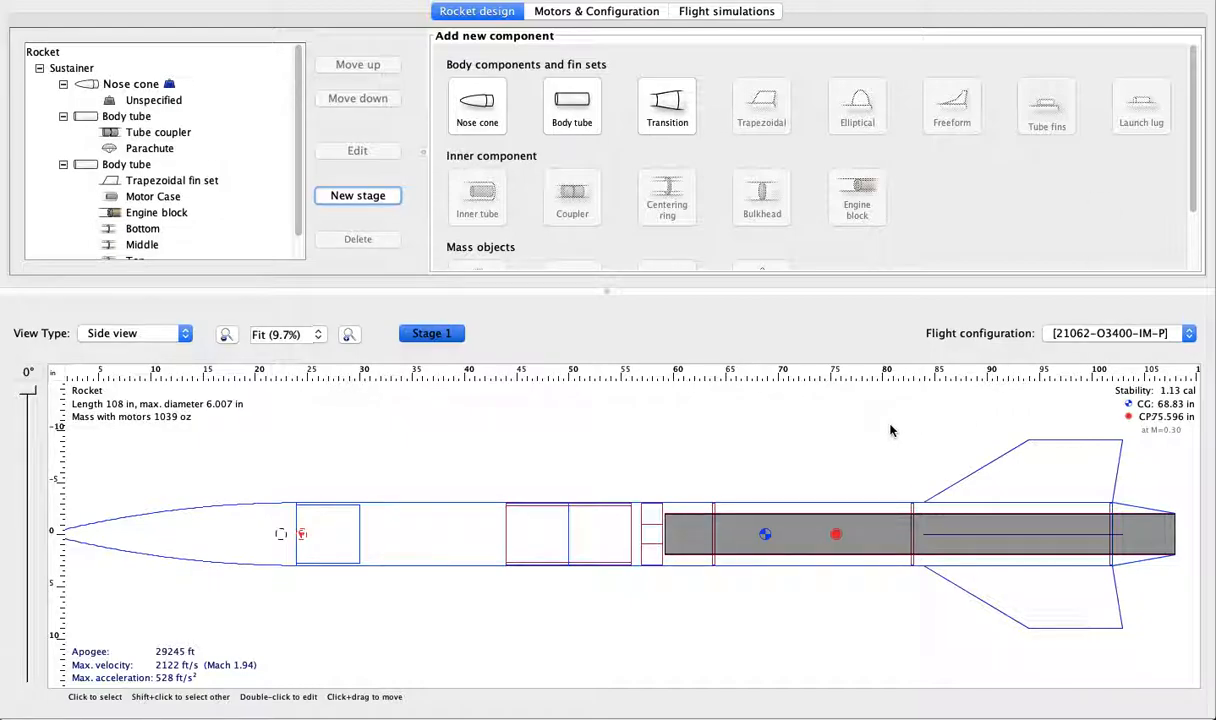
- Calculate the through-the-wall fin tabs of the trapezoidal fin set automatically and close its configuration
click(1027, 488)
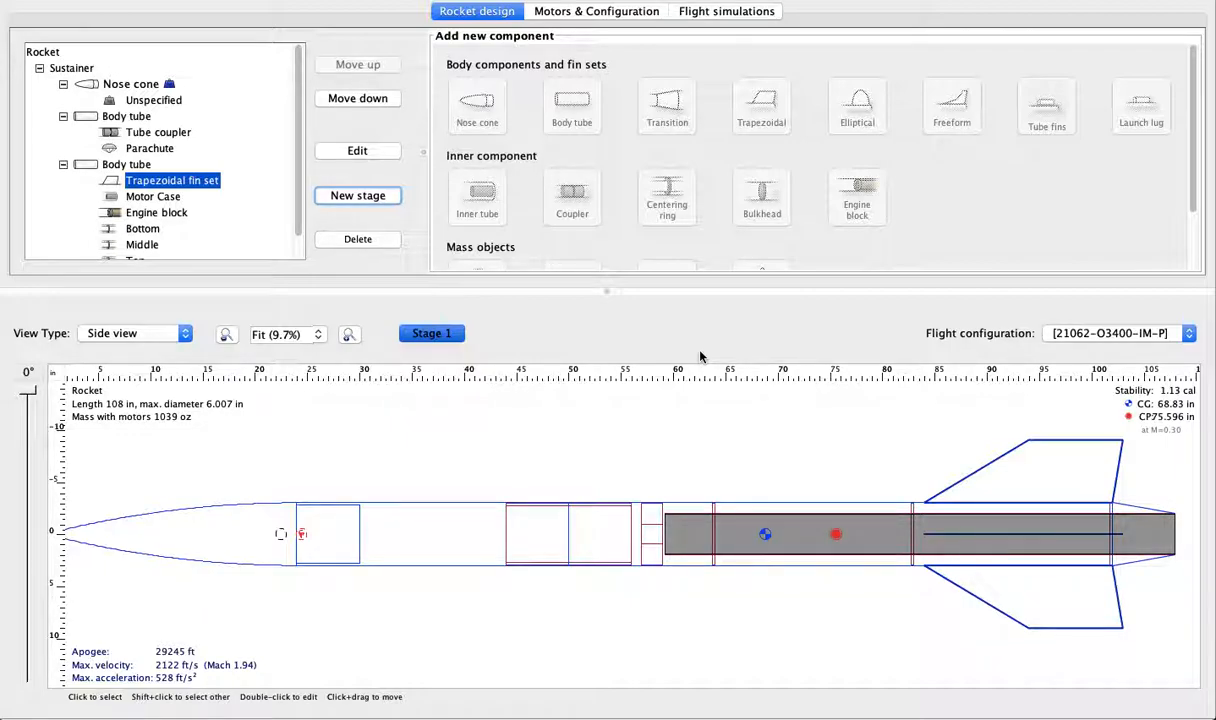
click(983, 455)
click(1003, 474)
click(357, 150)
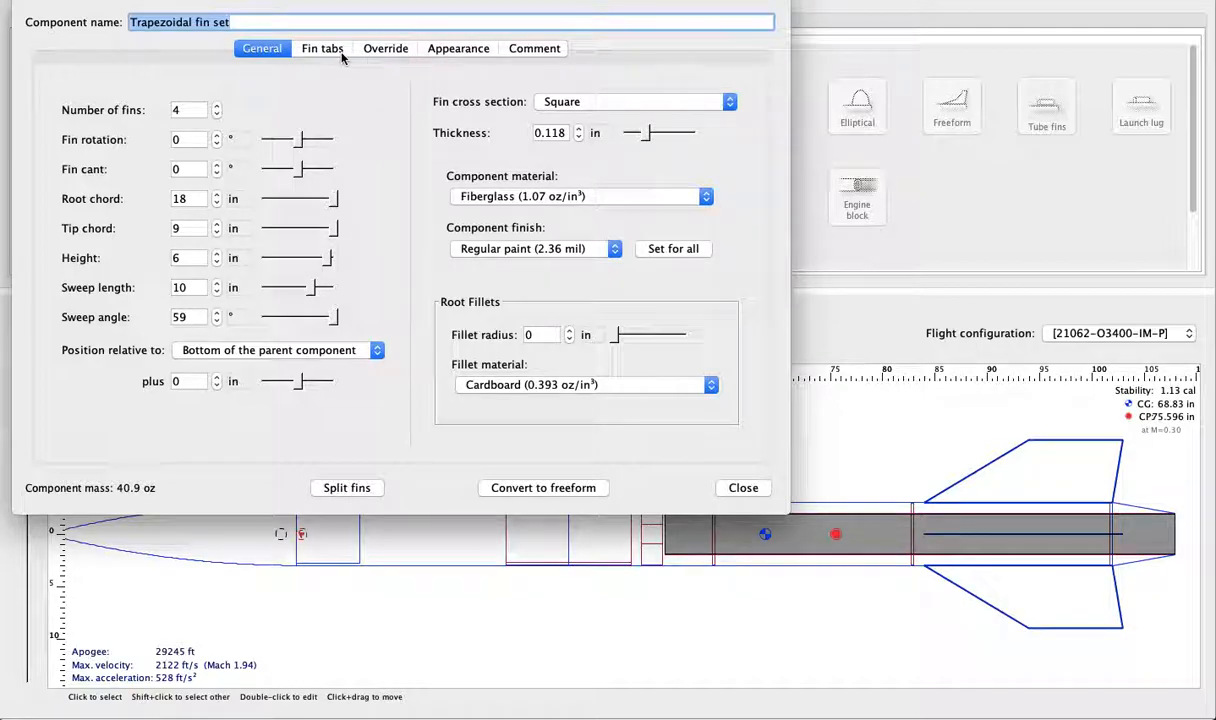
click(323, 49)
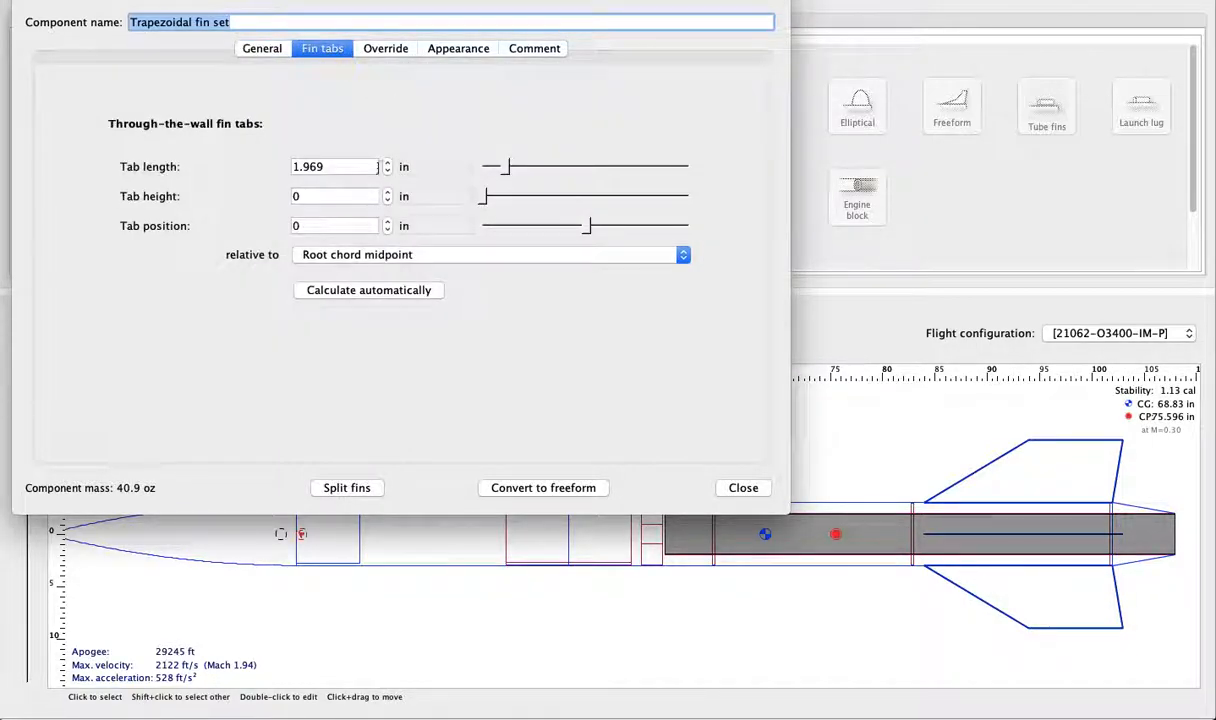
click(396, 291)
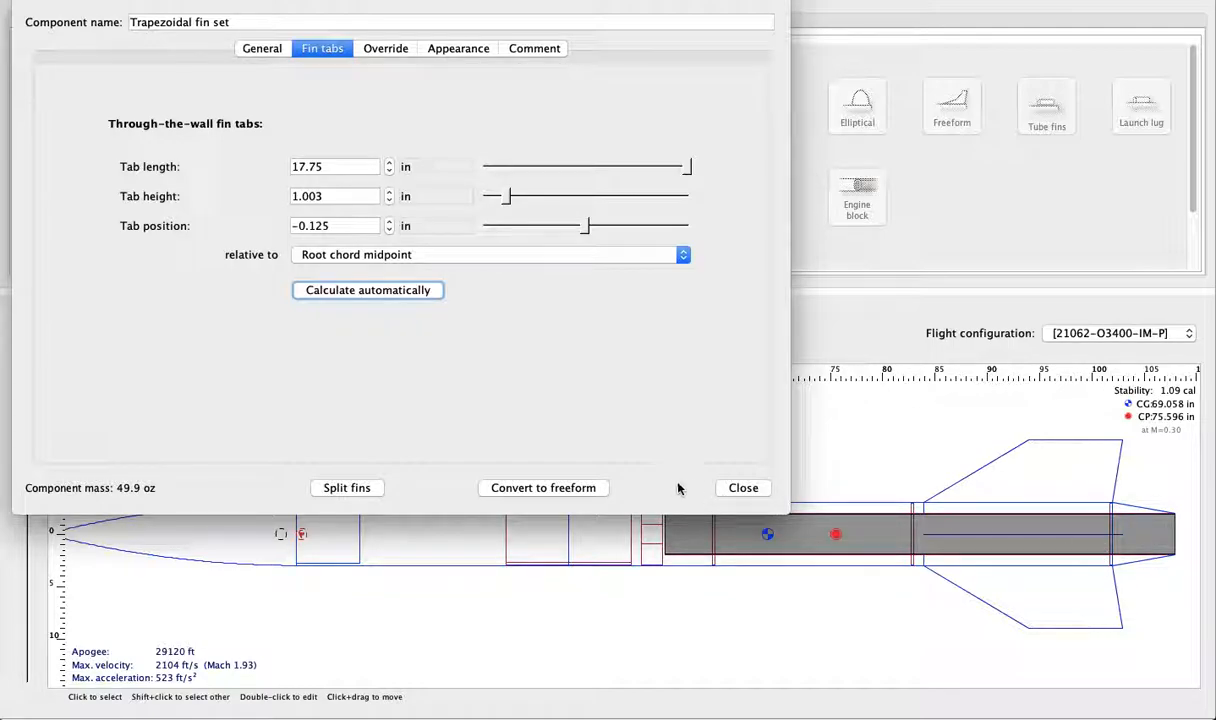
click(741, 488)
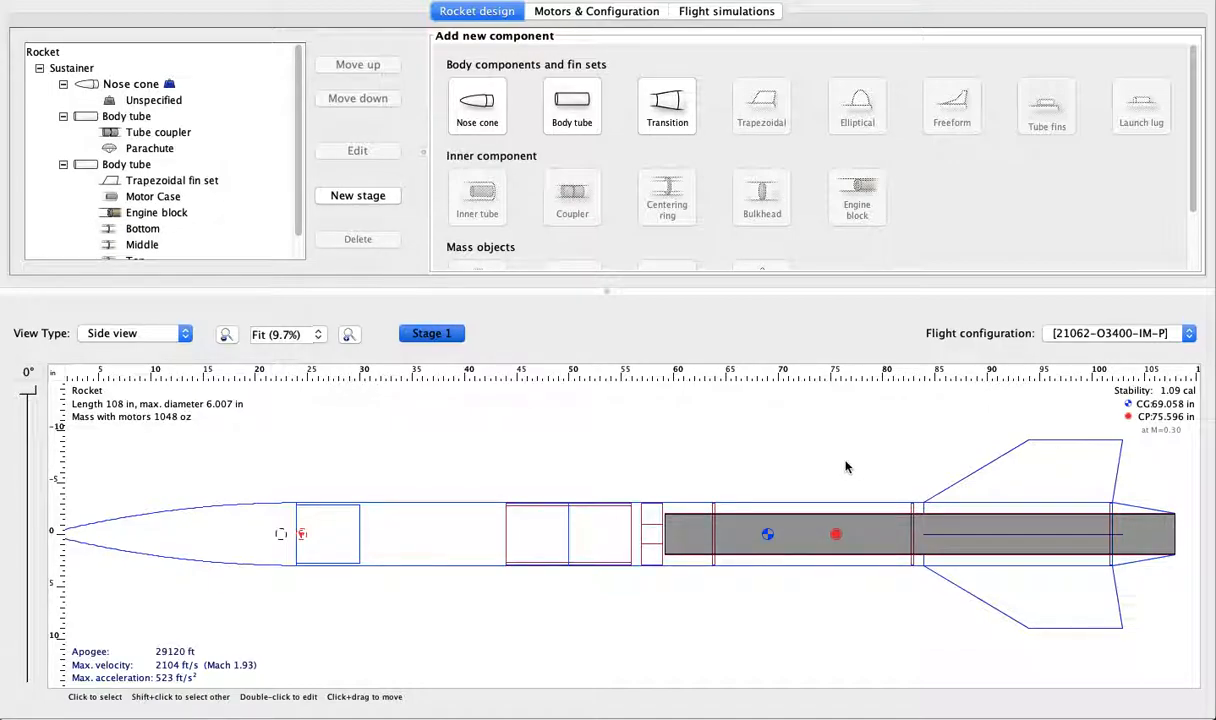
- Position the parachute 11 in from the top of its parent body tube and close its configuration
click(290, 508)
click(383, 507)
click(150, 148)
click(362, 152)
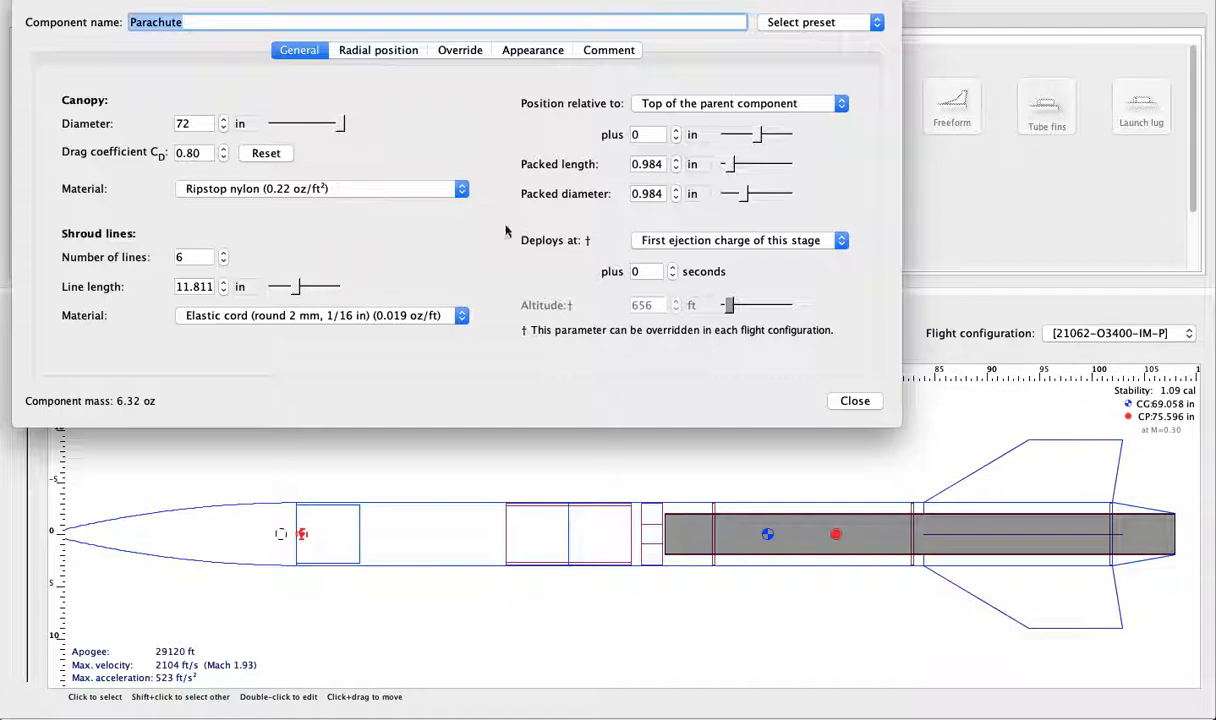
click(676, 131)
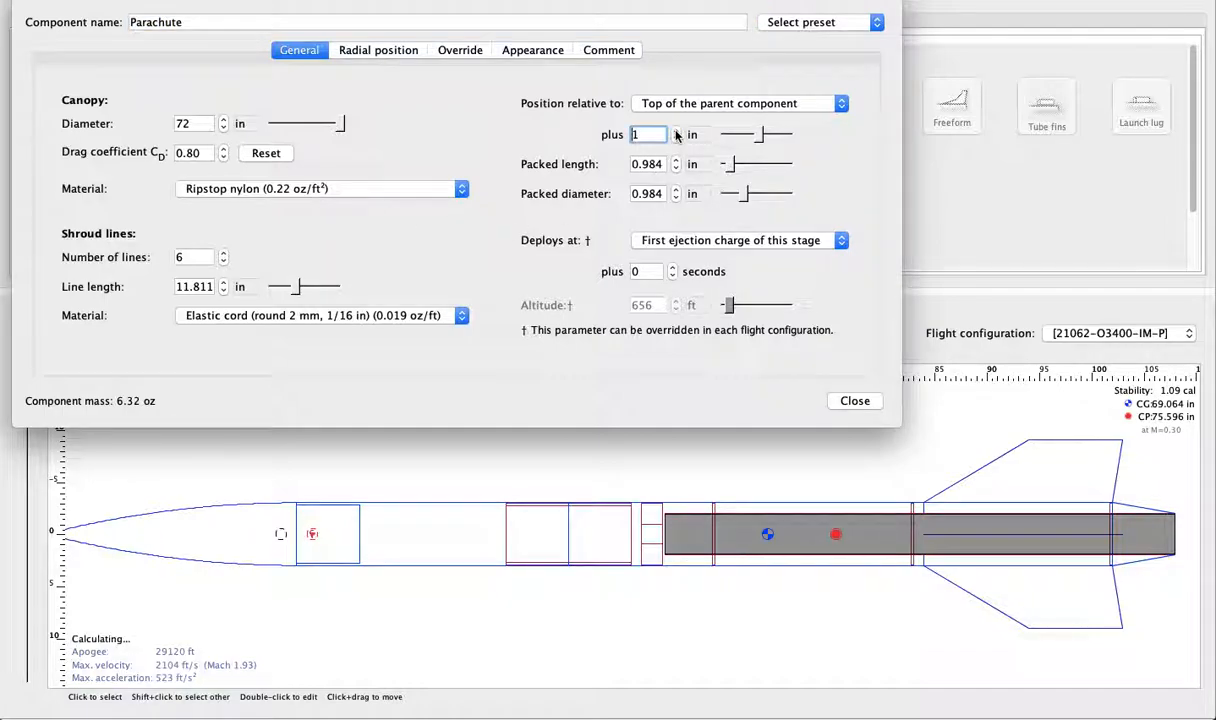
click(676, 132)
click(676, 132)
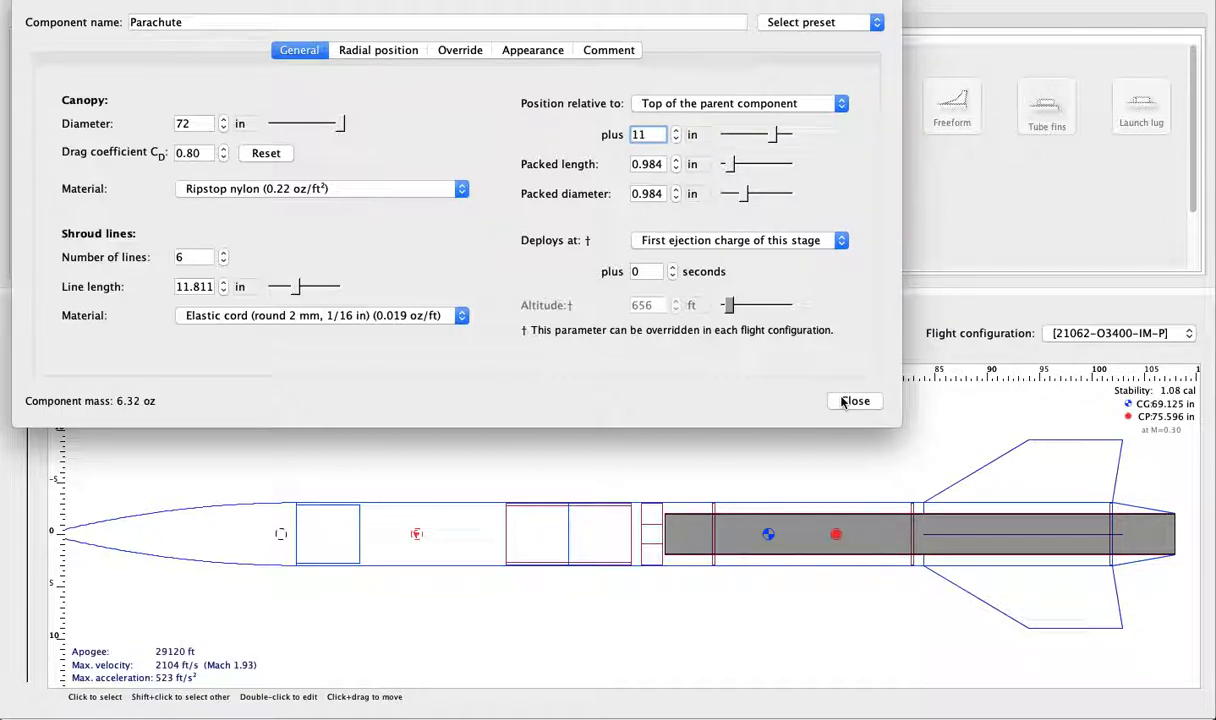
click(854, 401)
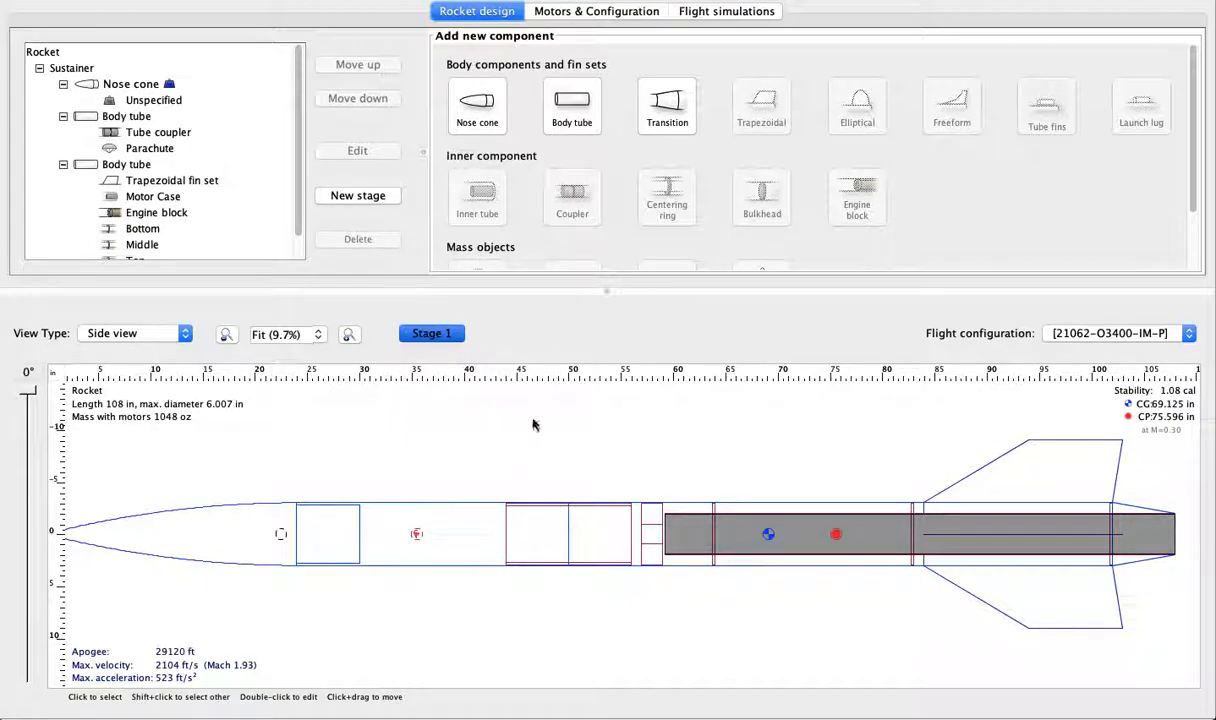
click(398, 512)
click(462, 469)
drag(469, 469, 504, 471)
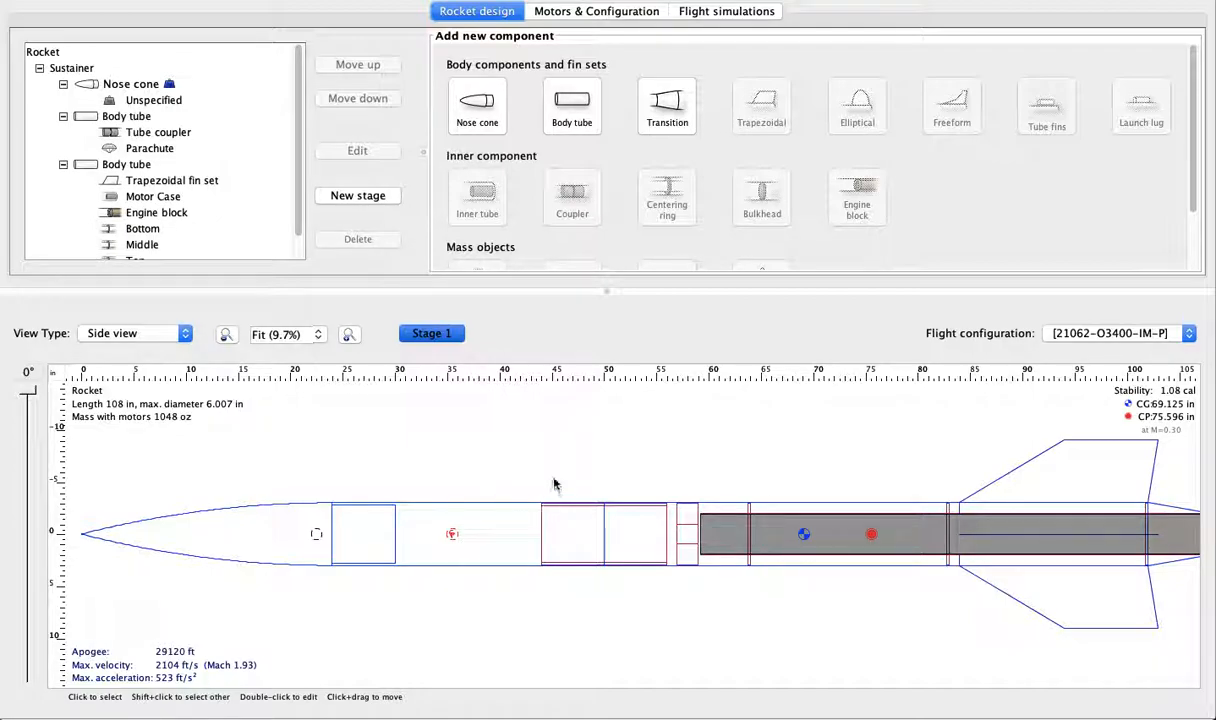
scroll(530, 480, right, 2)
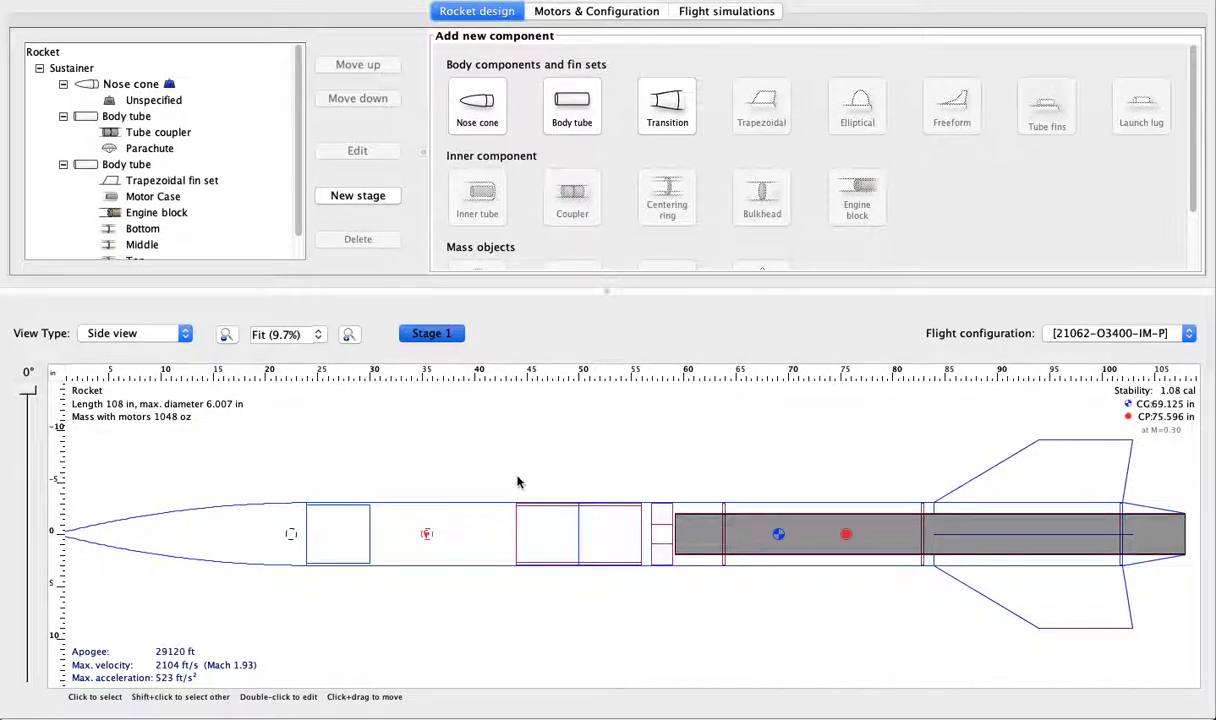
- Inspect the rocket in the back view and return to the side view
click(167, 337)
click(140, 347)
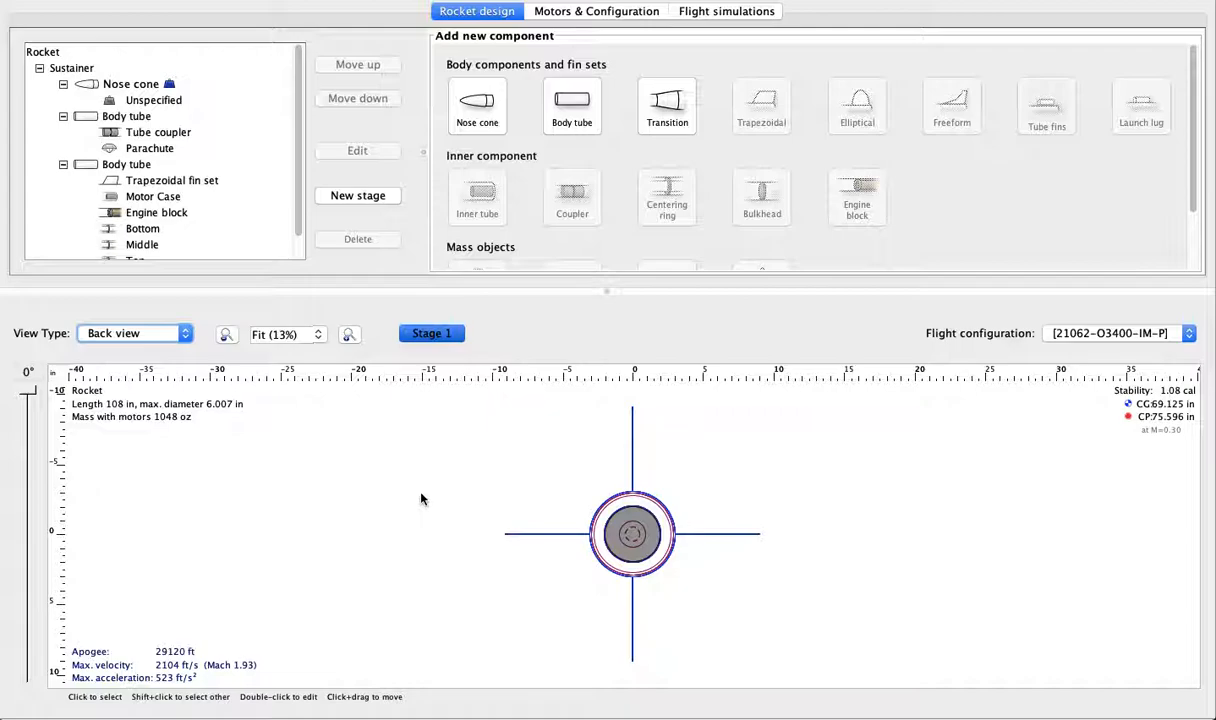
click(153, 334)
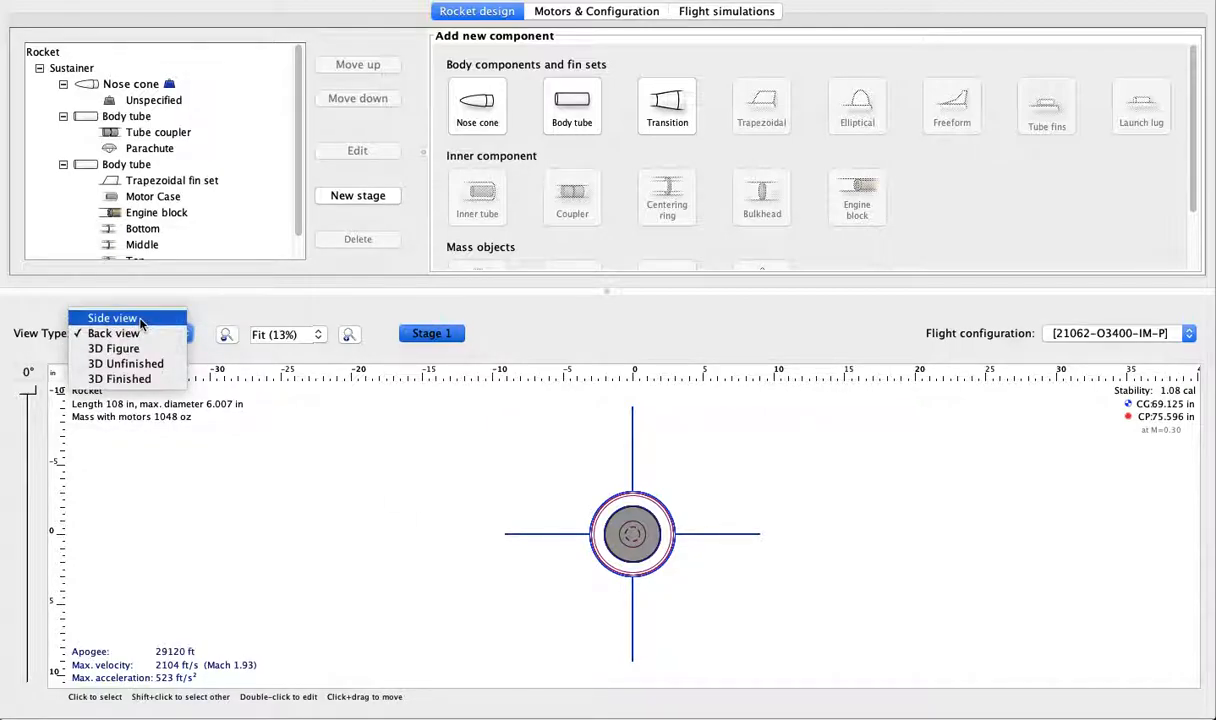
click(110, 316)
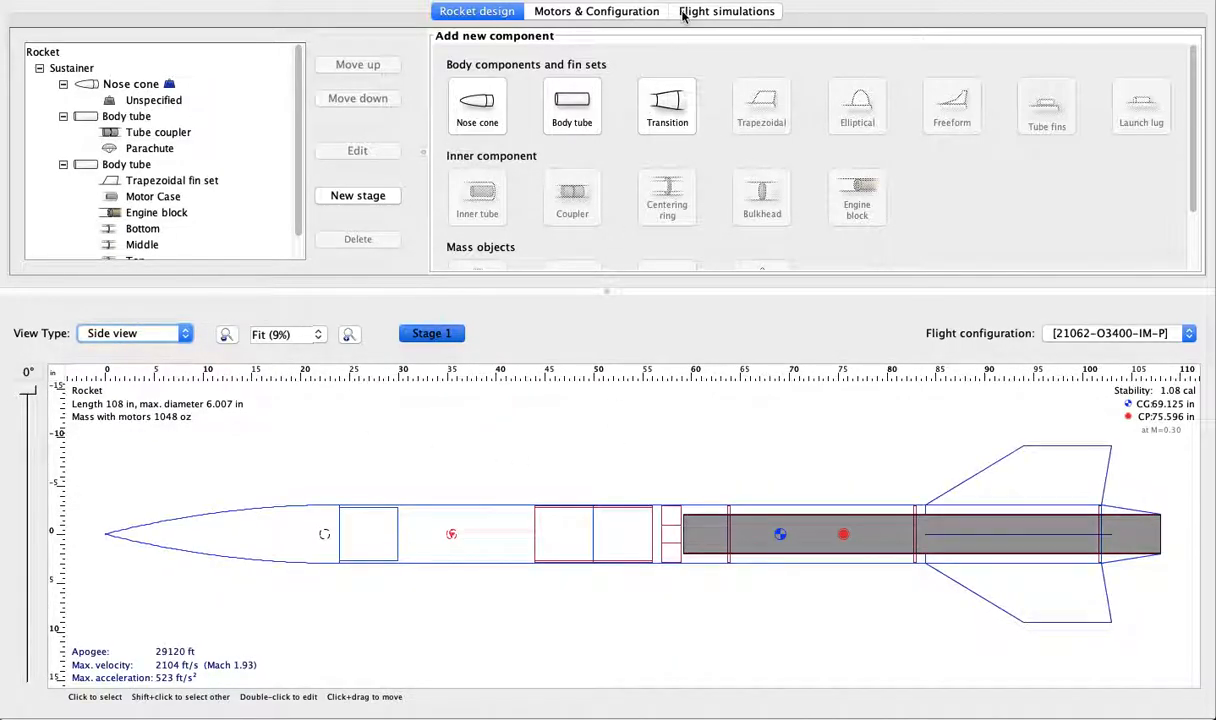
- Rename the 21062-O3400-IM-P flight configuration as High Altitude
click(645, 18)
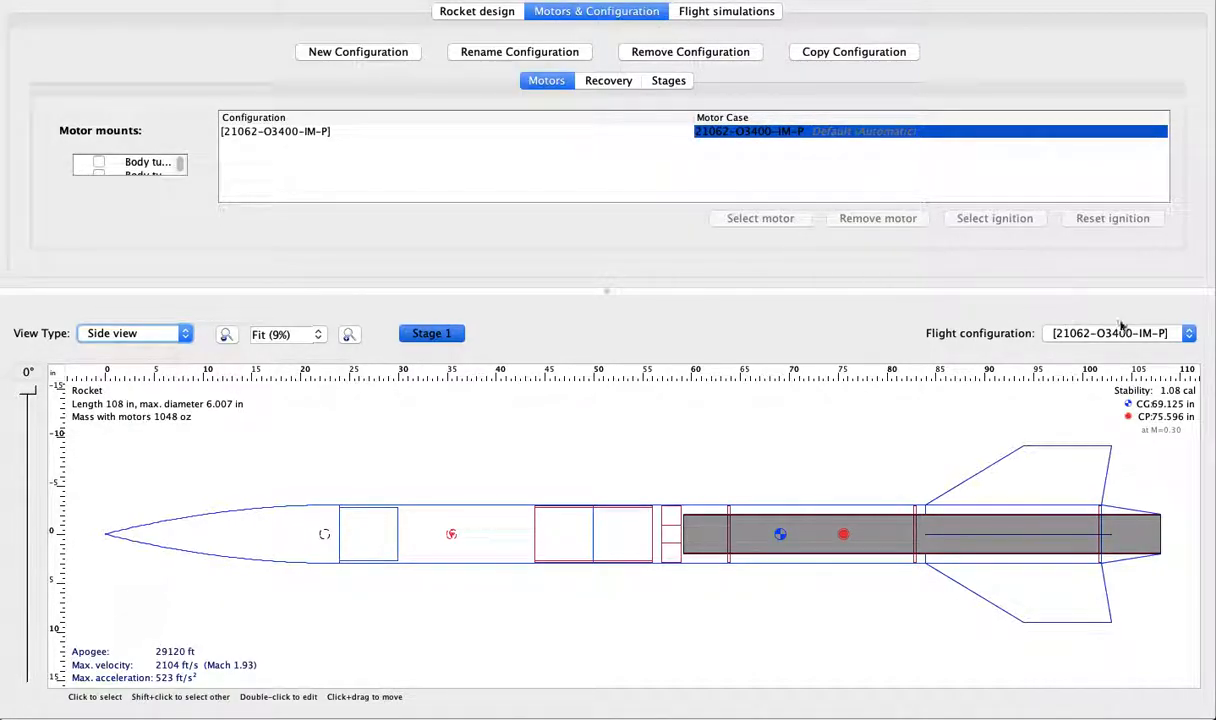
click(1190, 335)
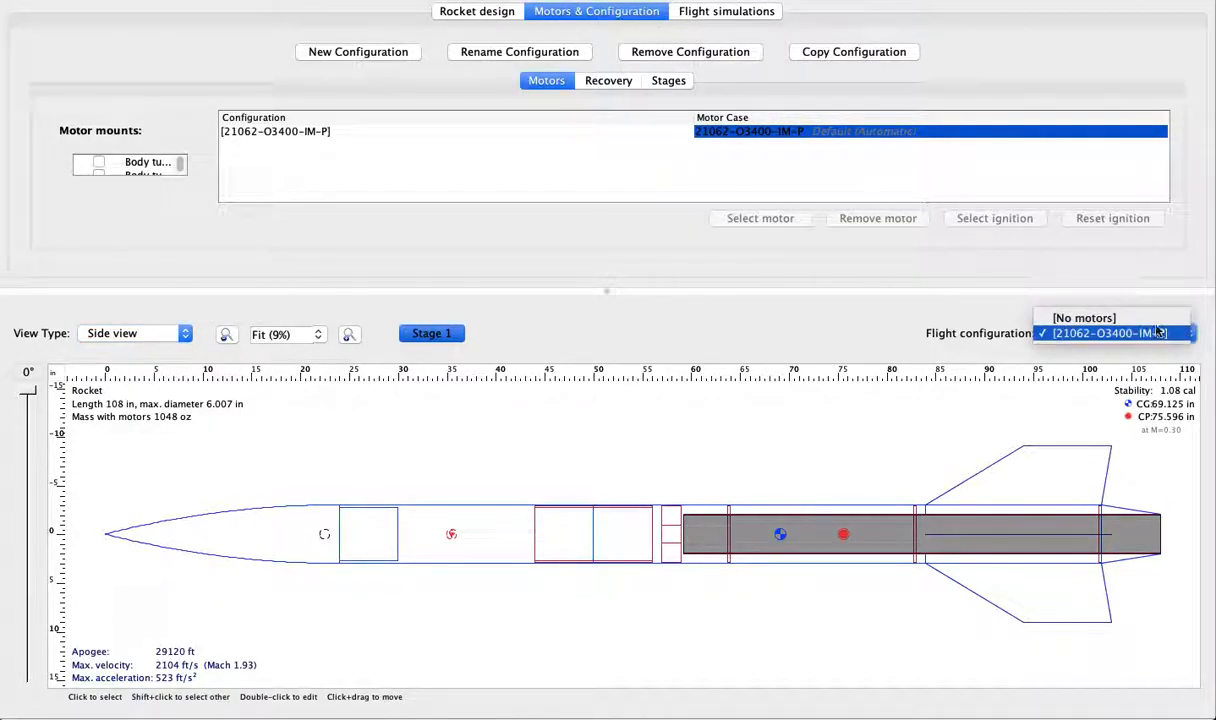
click(1151, 273)
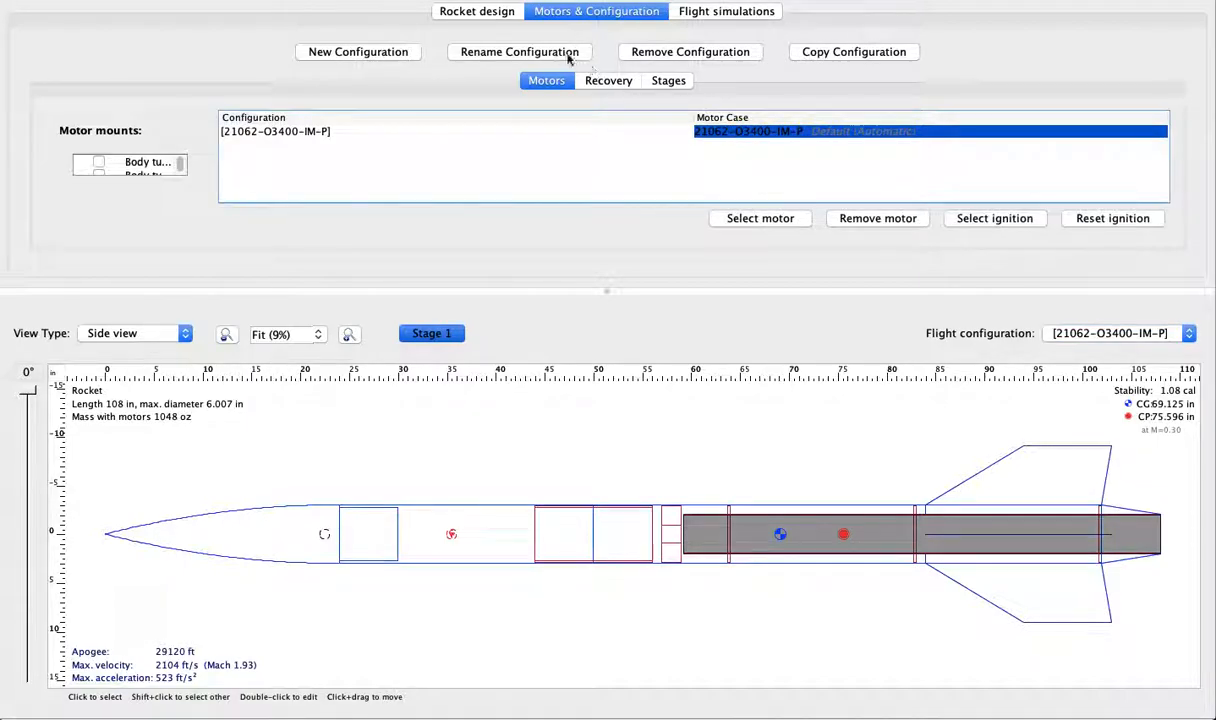
click(524, 51)
text(H)
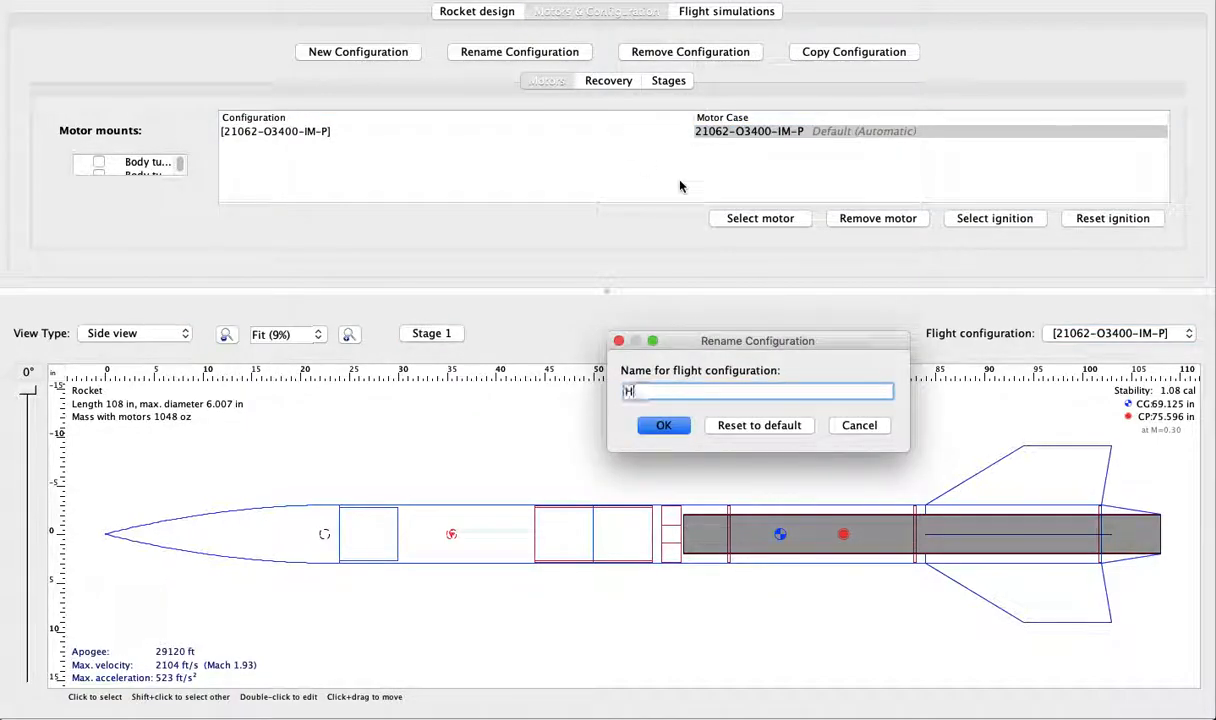
text(igh Altitude)
click(687, 423)
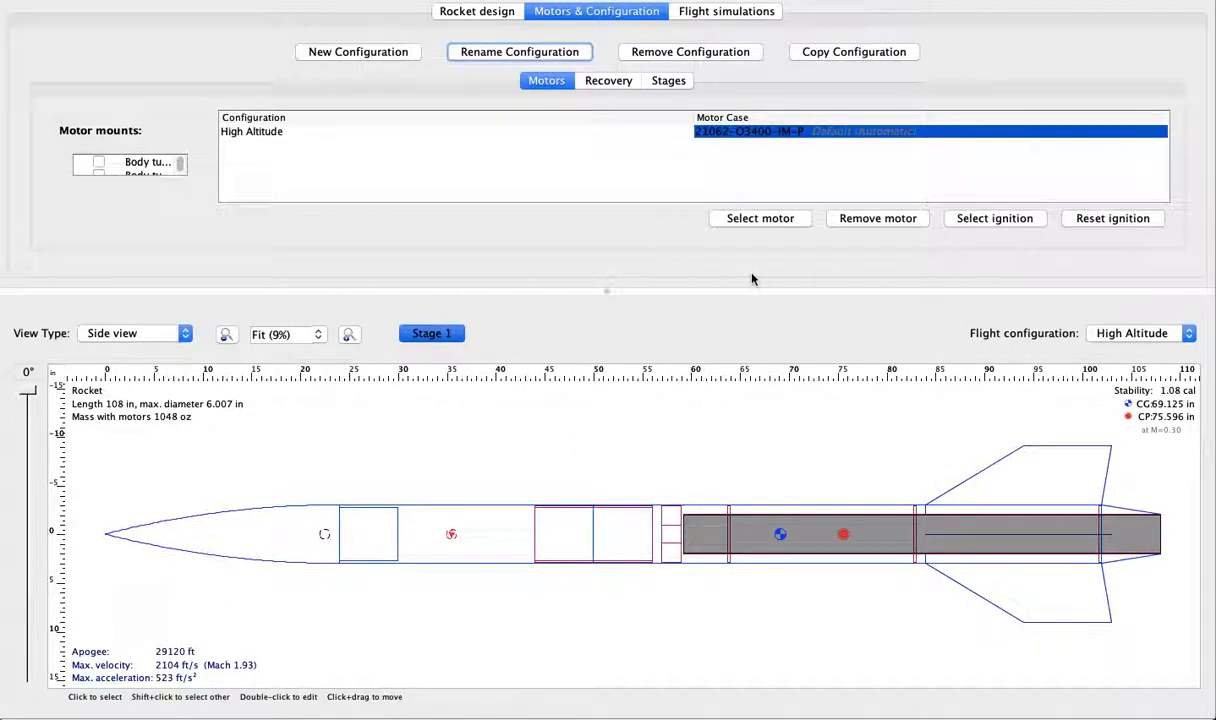
- Examine the available 3.86 in diameter motors and their total impulses for the High Altitude configuration
click(758, 220)
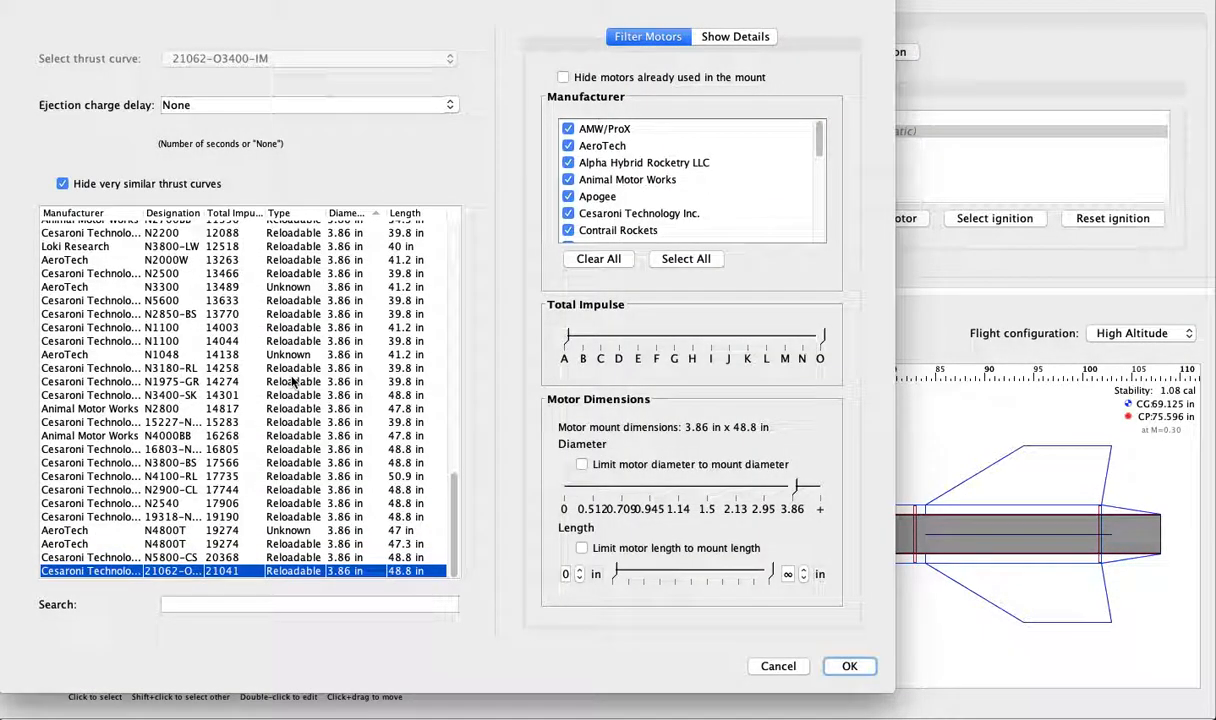
scroll(257, 367, up, 20)
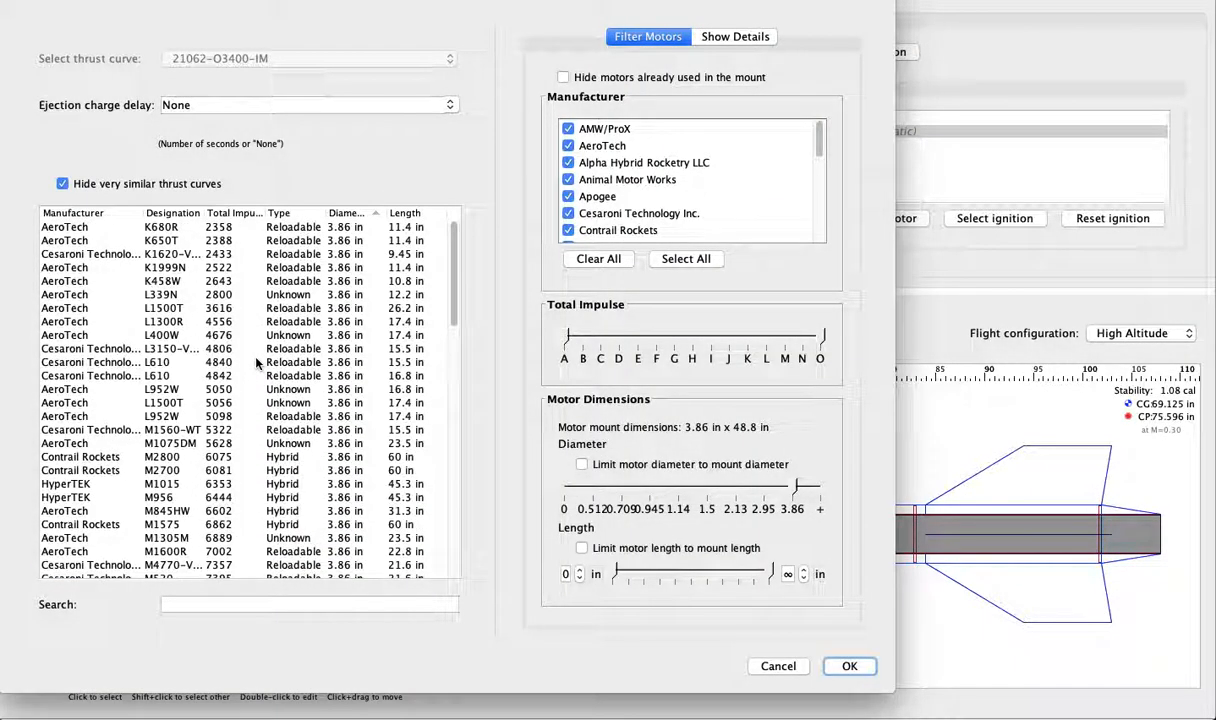
scroll(175, 450, down, 20)
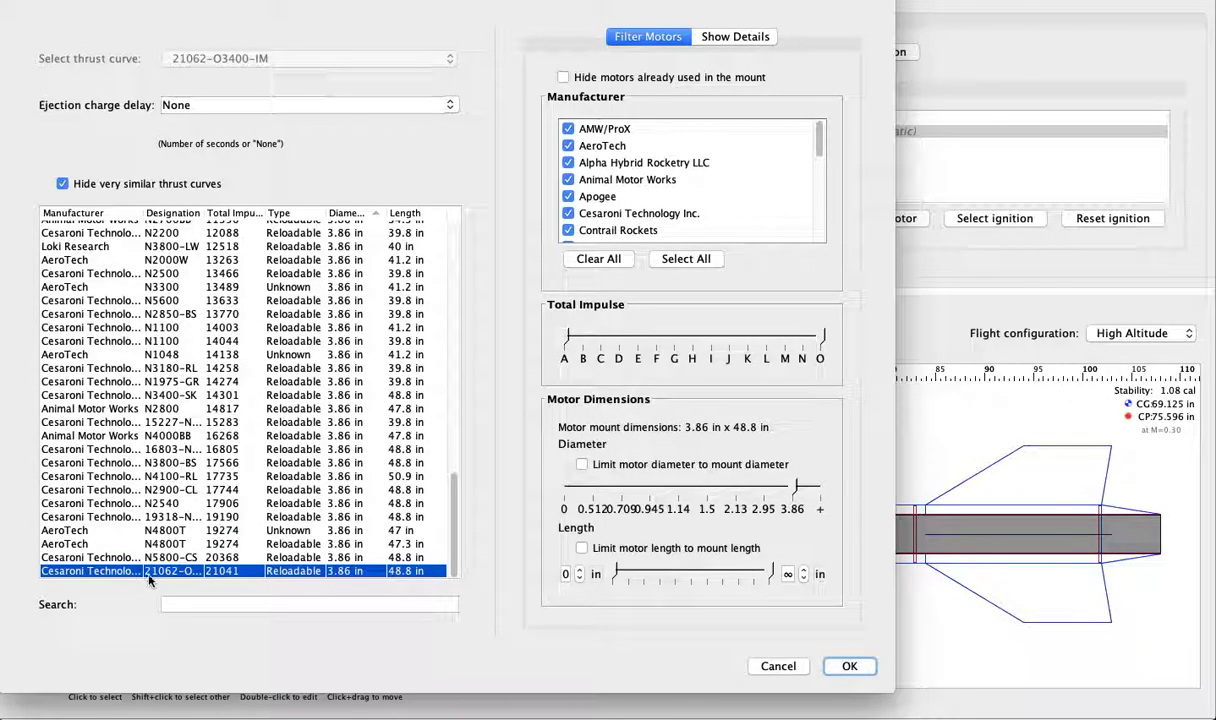
scroll(353, 498, up, 20)
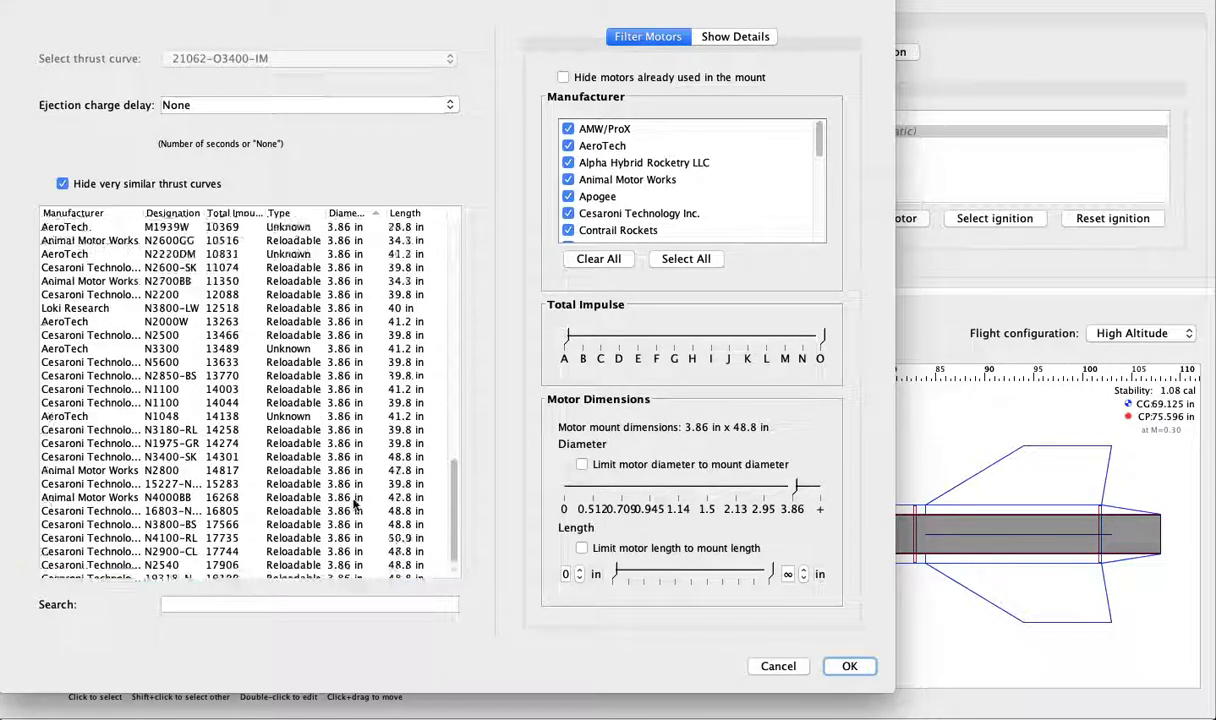
scroll(196, 400, down, 20)
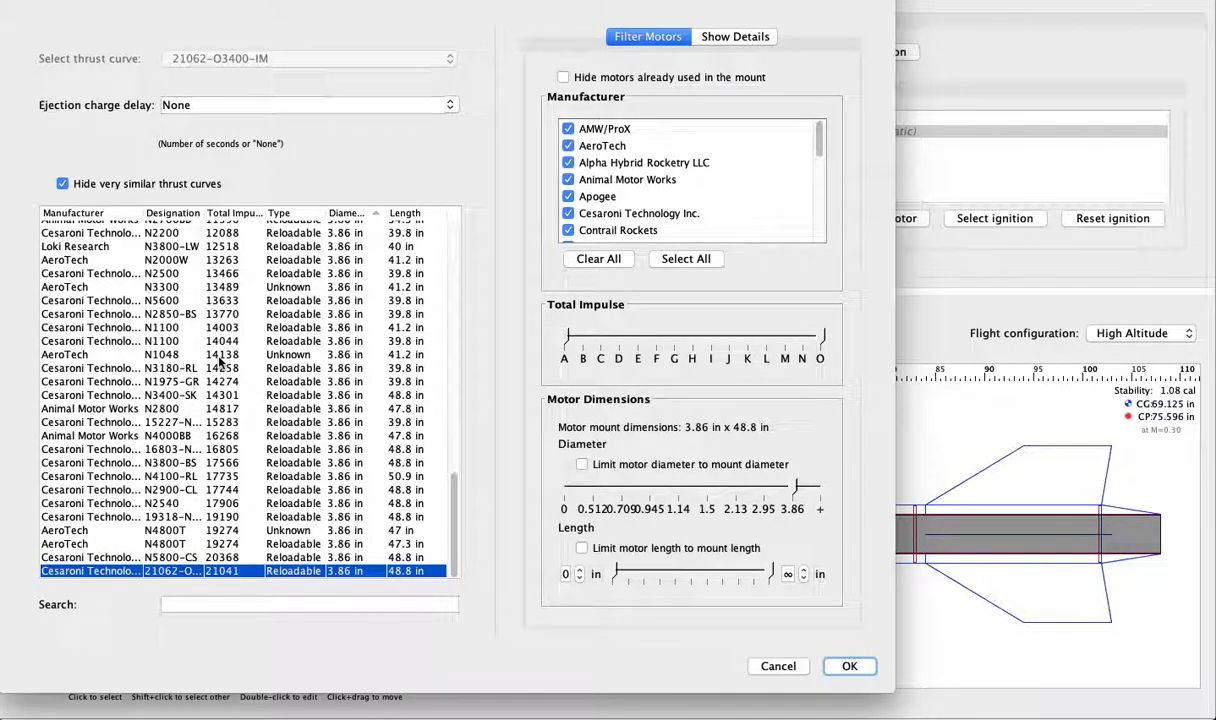
scroll(205, 385, up, 20)
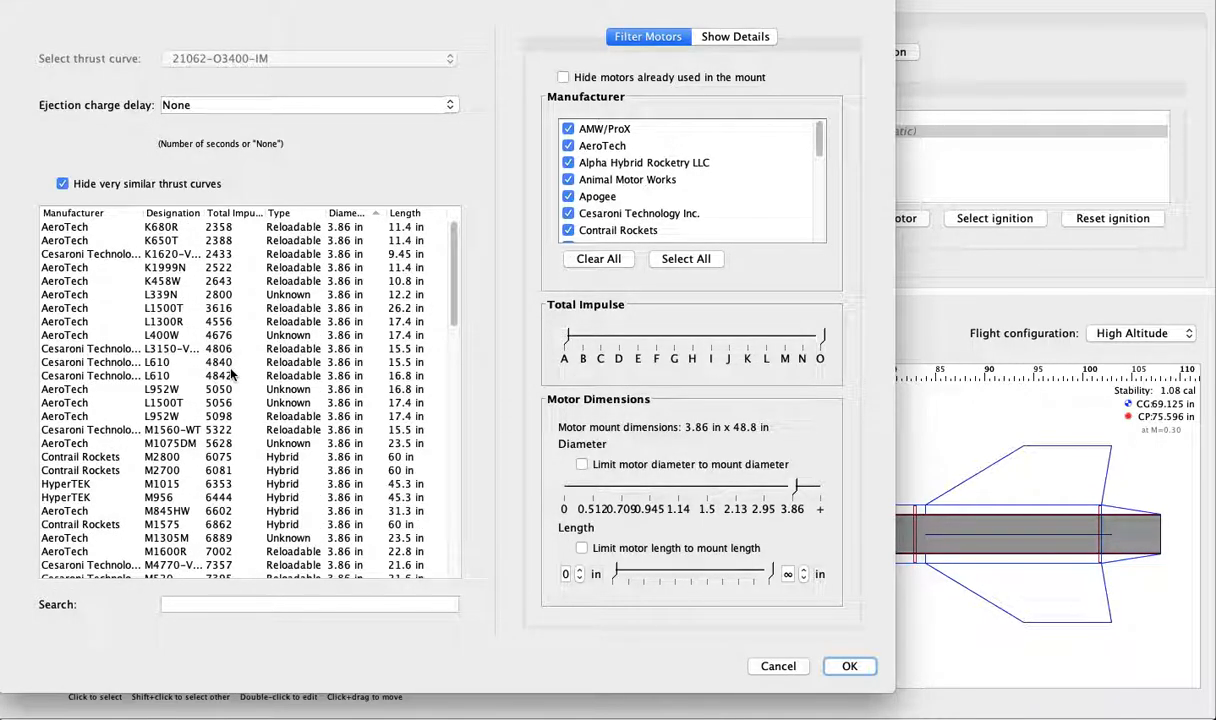
scroll(222, 340, down, 3)
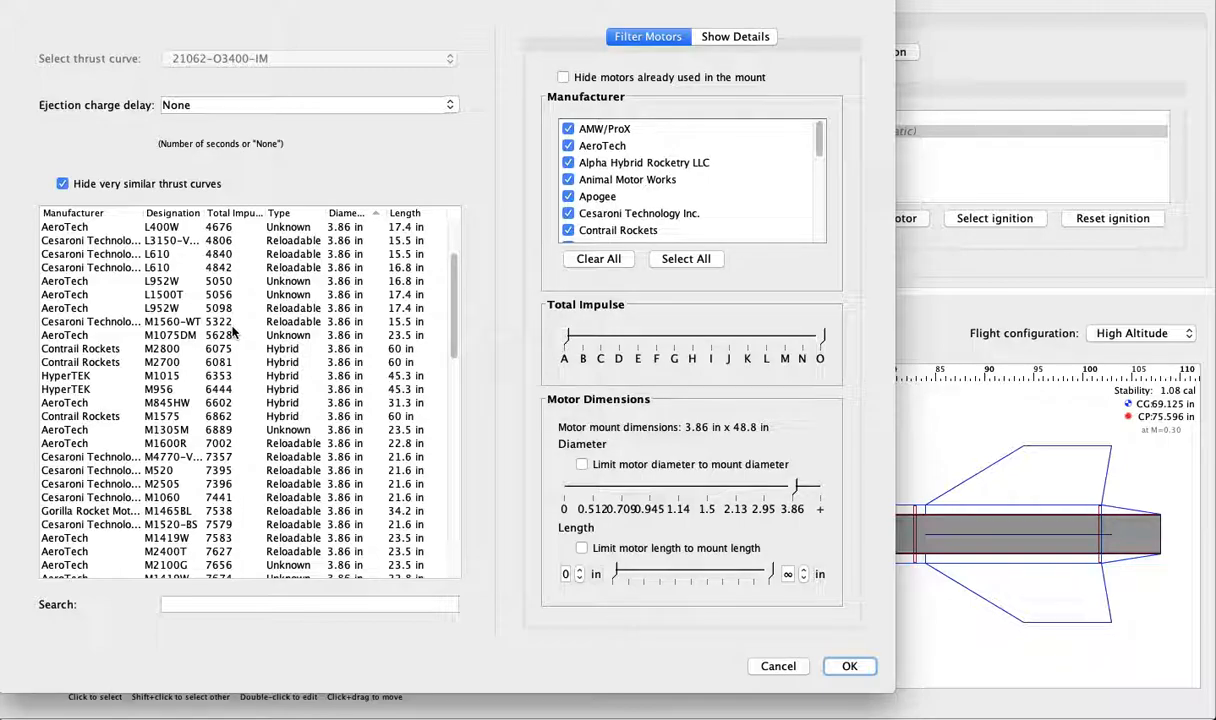
scroll(232, 332, down, 15)
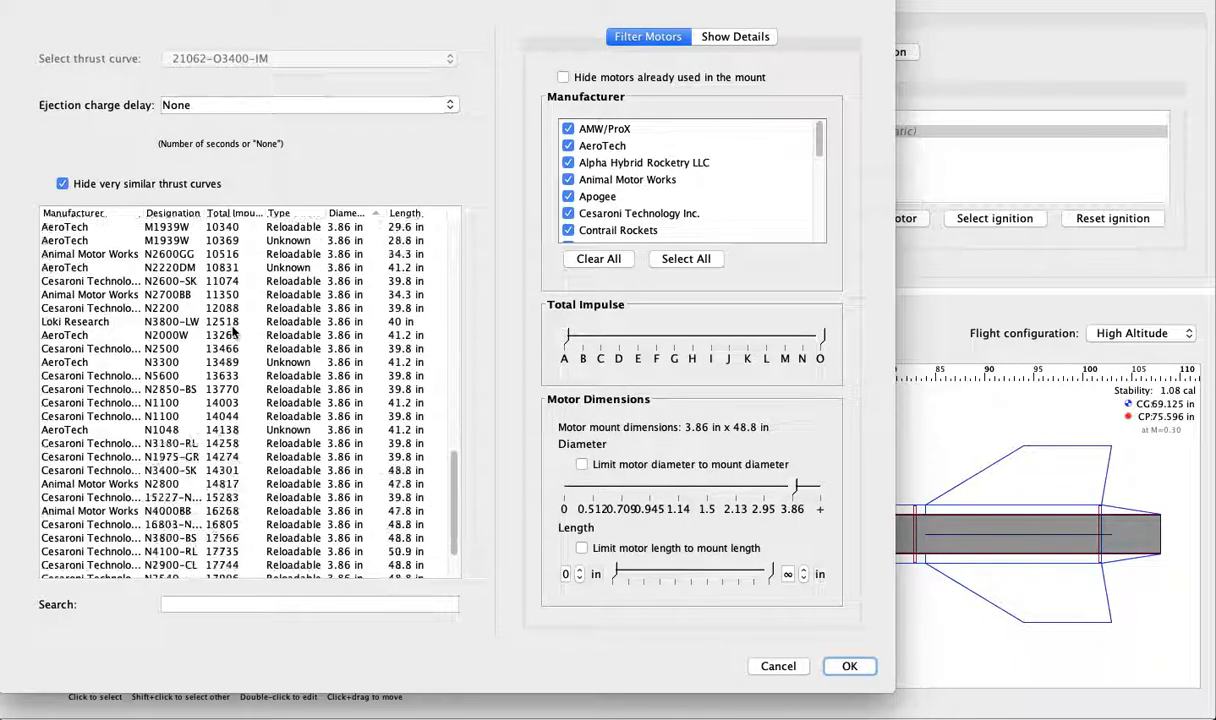
scroll(222, 305, up, 1)
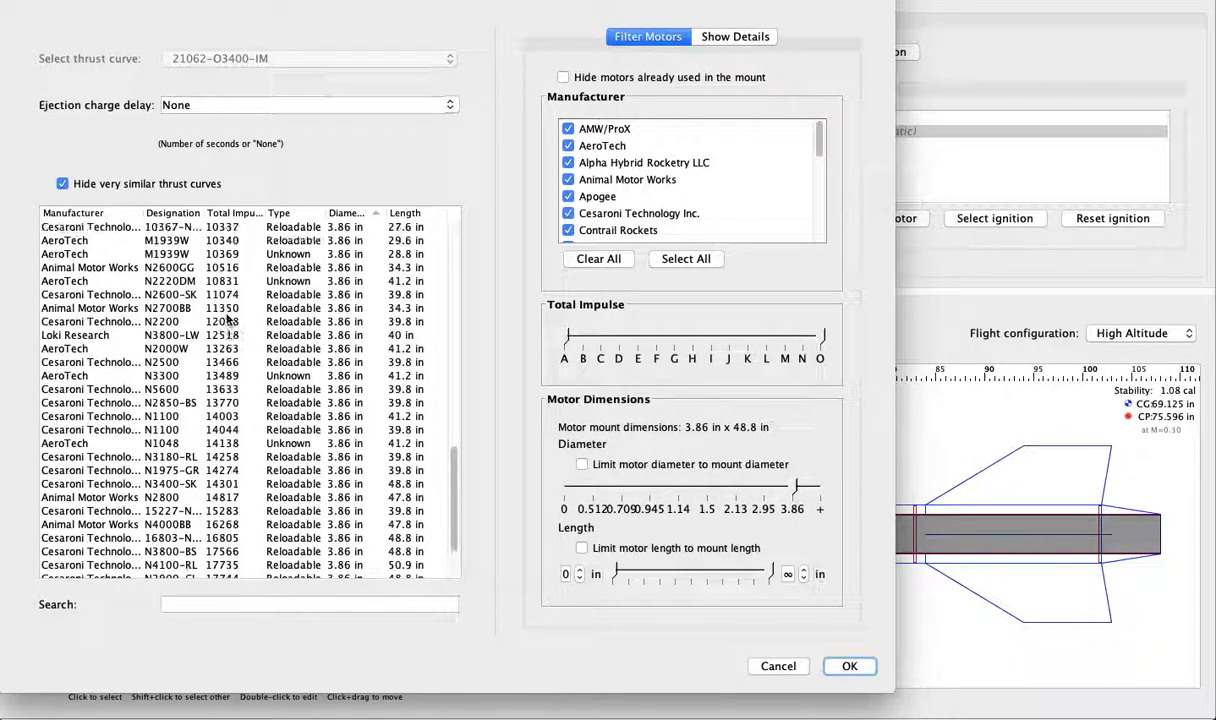
- Compare the details and thrust curves of the AeroTech M1939W motors and the Cesaroni M795
click(235, 256)
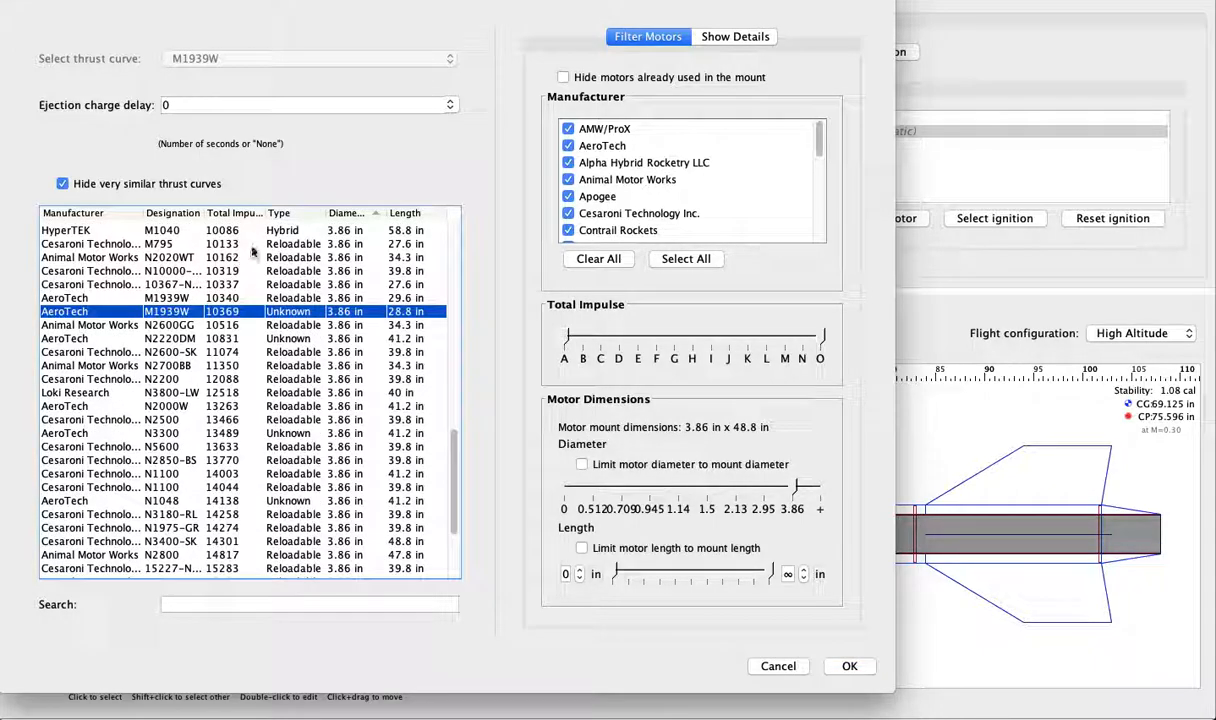
click(703, 37)
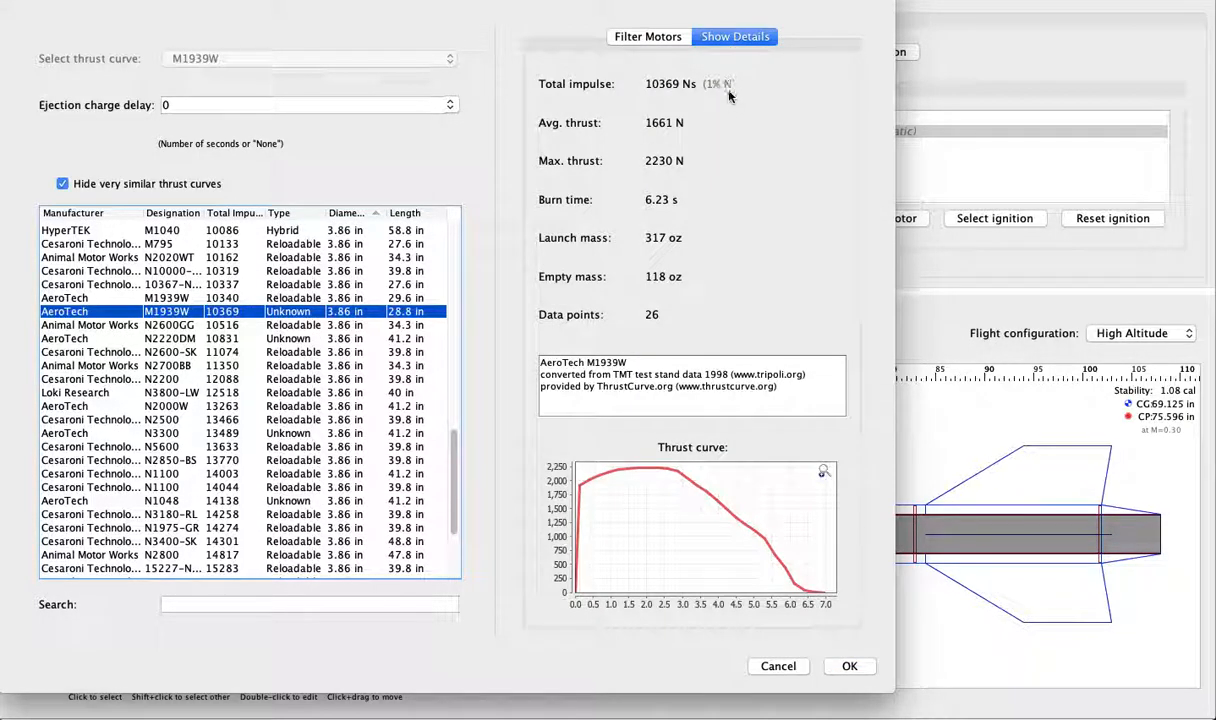
click(262, 298)
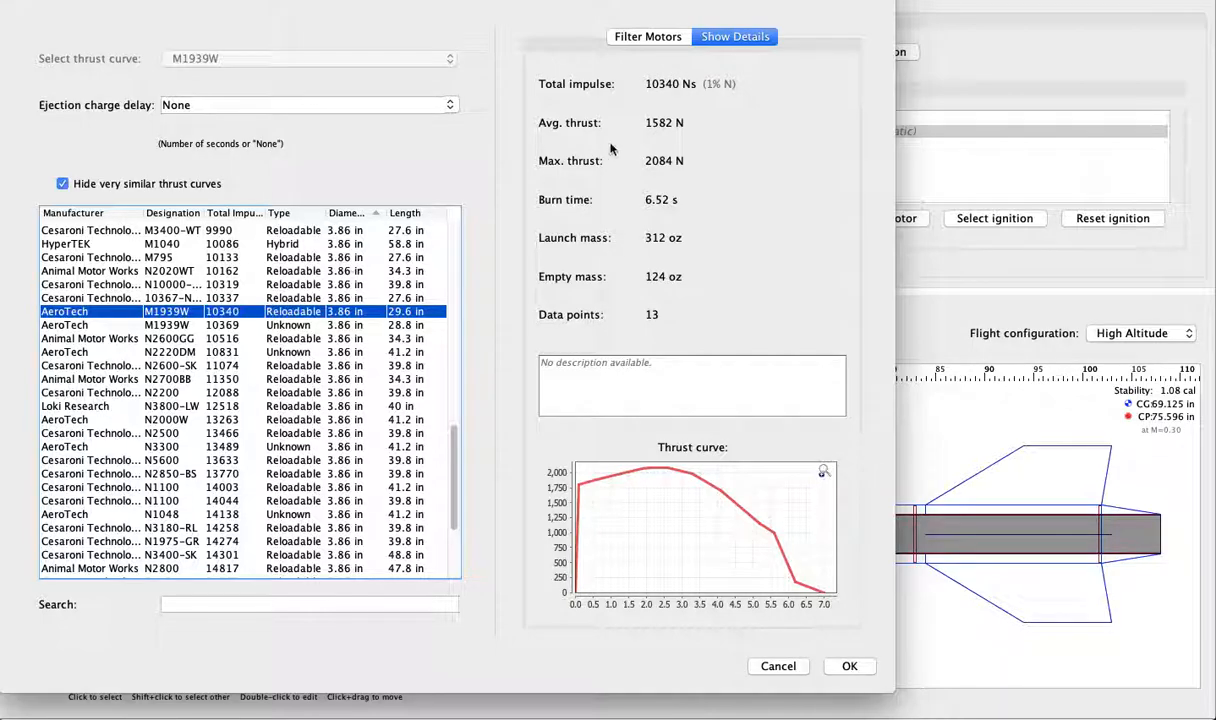
click(269, 284)
click(268, 284)
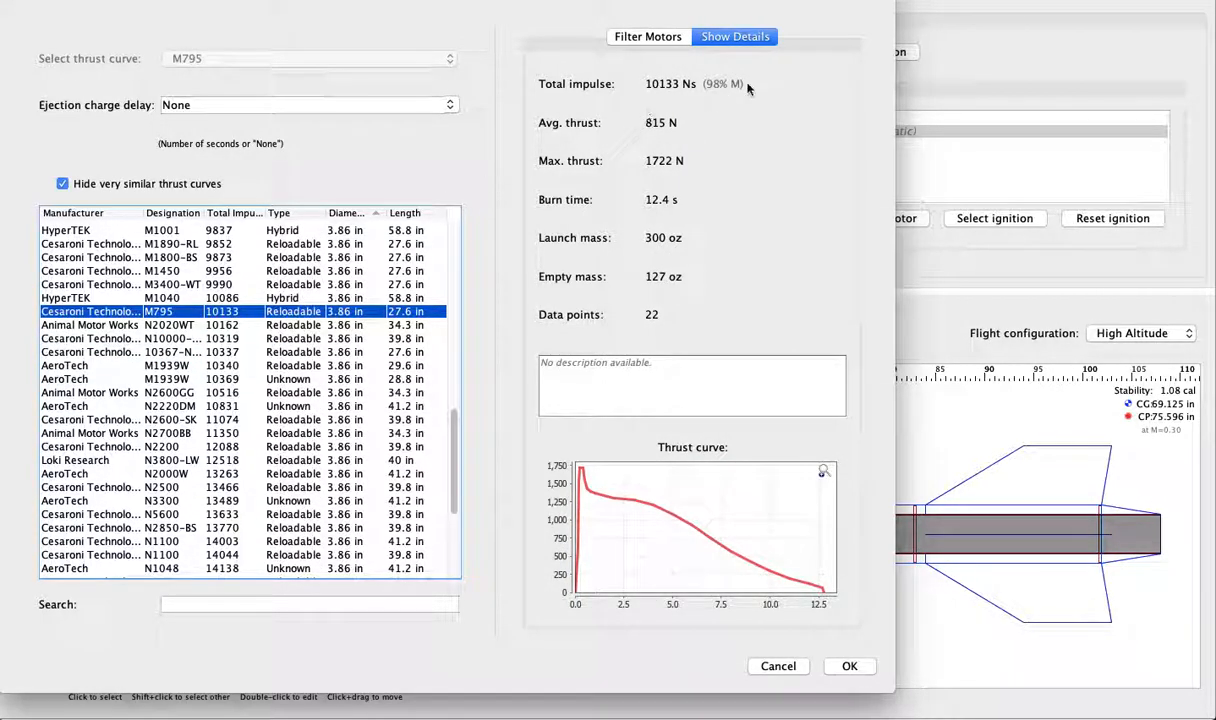
- Assign the Cesaroni M1560-WT motor to the High Altitude configuration
scroll(296, 341, up, 5)
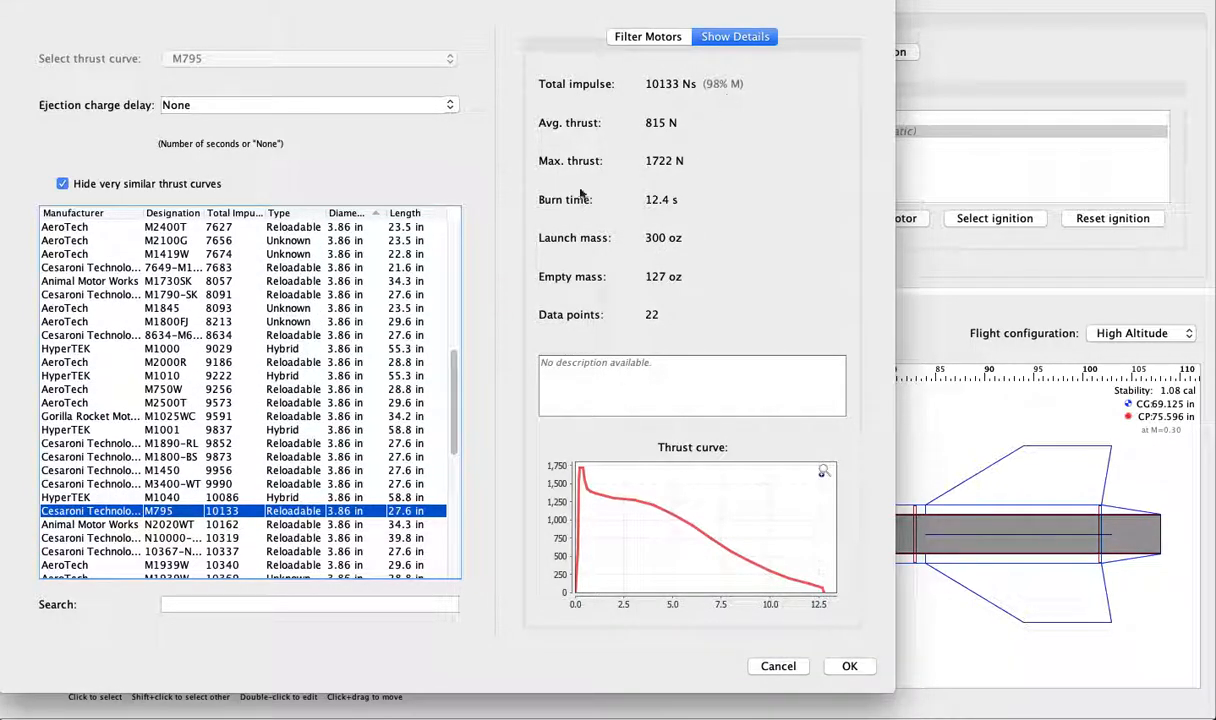
scroll(188, 372, up, 10)
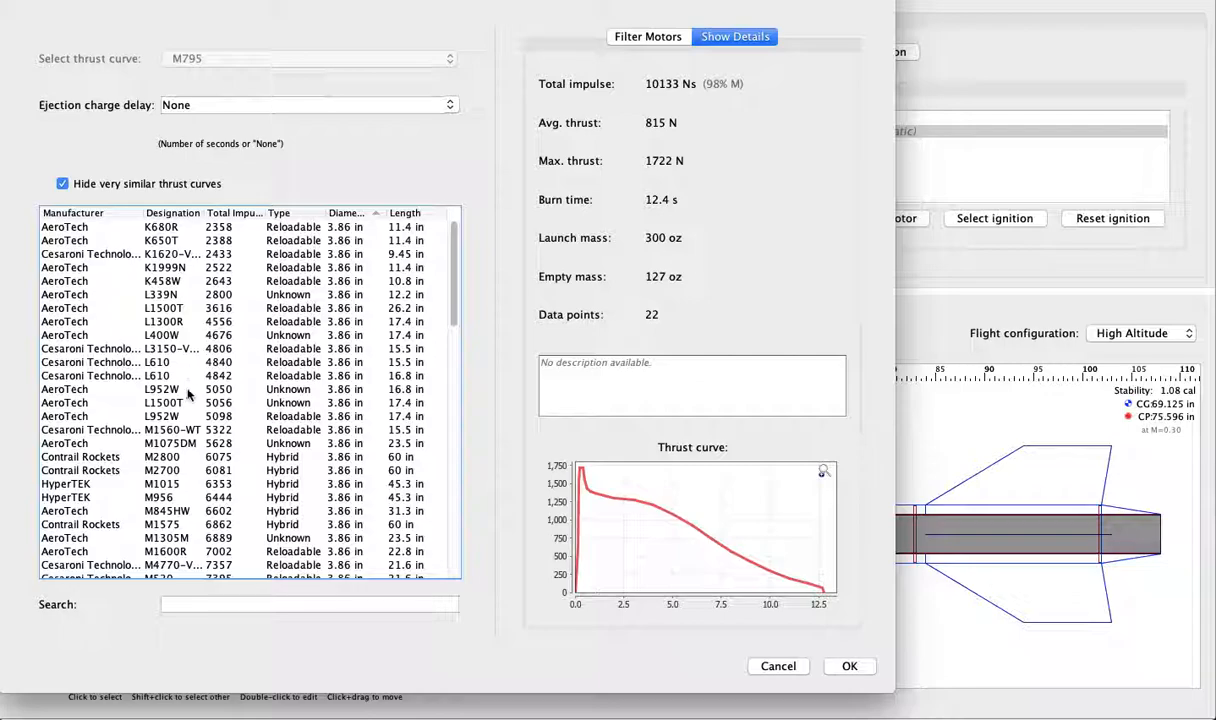
double_click(181, 416)
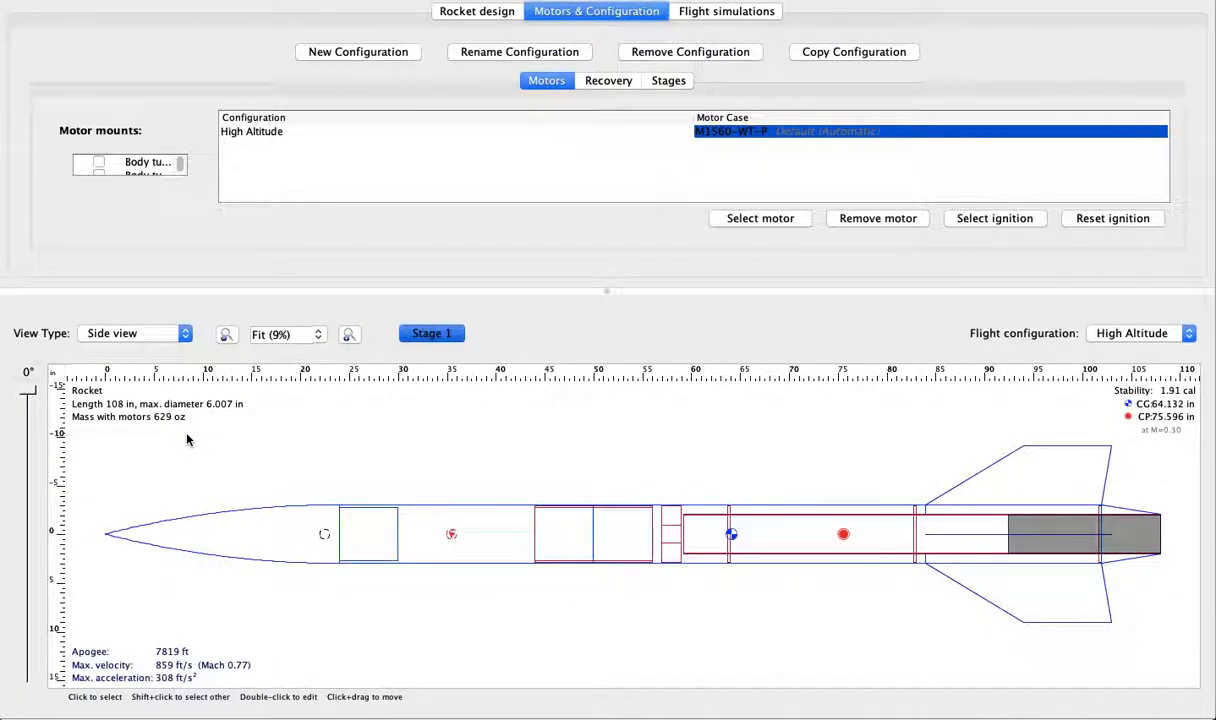
- Examine the impulse class and thrust curve of each successive 3.86 in motor, from the AeroTech M1075DM up to the Cesaroni N5600
click(748, 218)
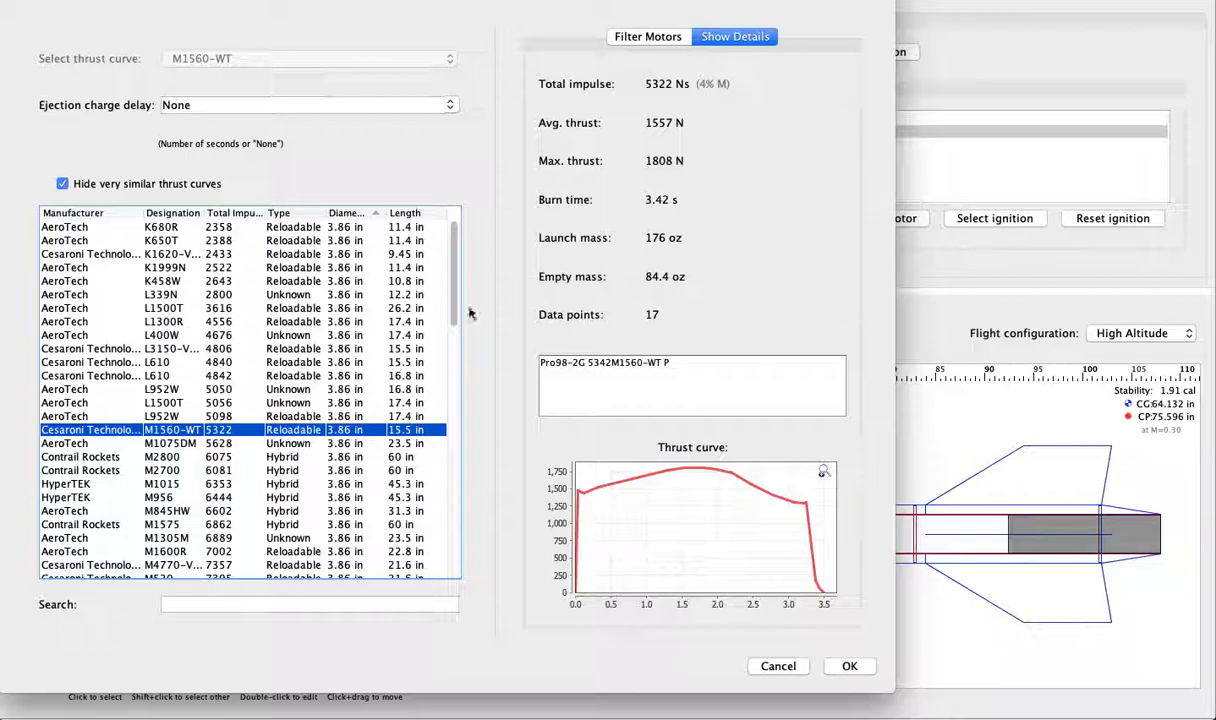
click(242, 443)
key(Down)
key(Down)
key(Down)
key(Down)
key(Down)
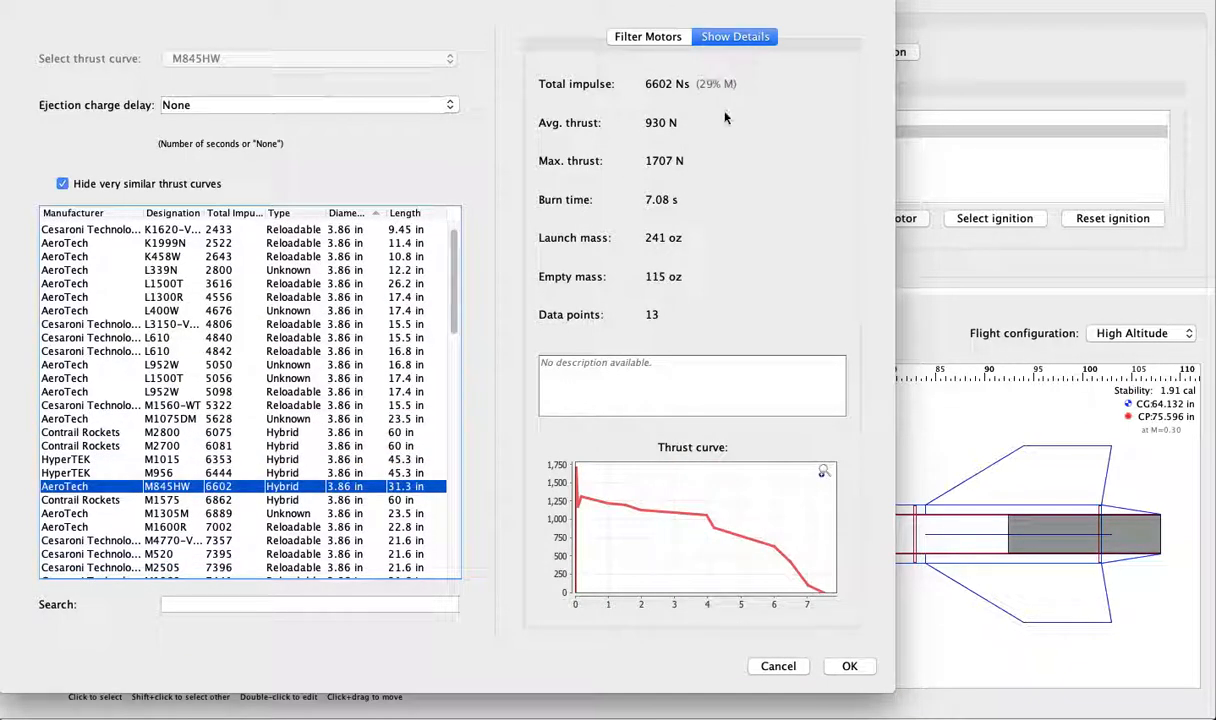
key(Down)
key(Down)
key(Down)
key(Down)
key(Down)
key(Down)
key(Down)
key(Down)
key(Down)
key(Down)
key(Down)
key(Down)
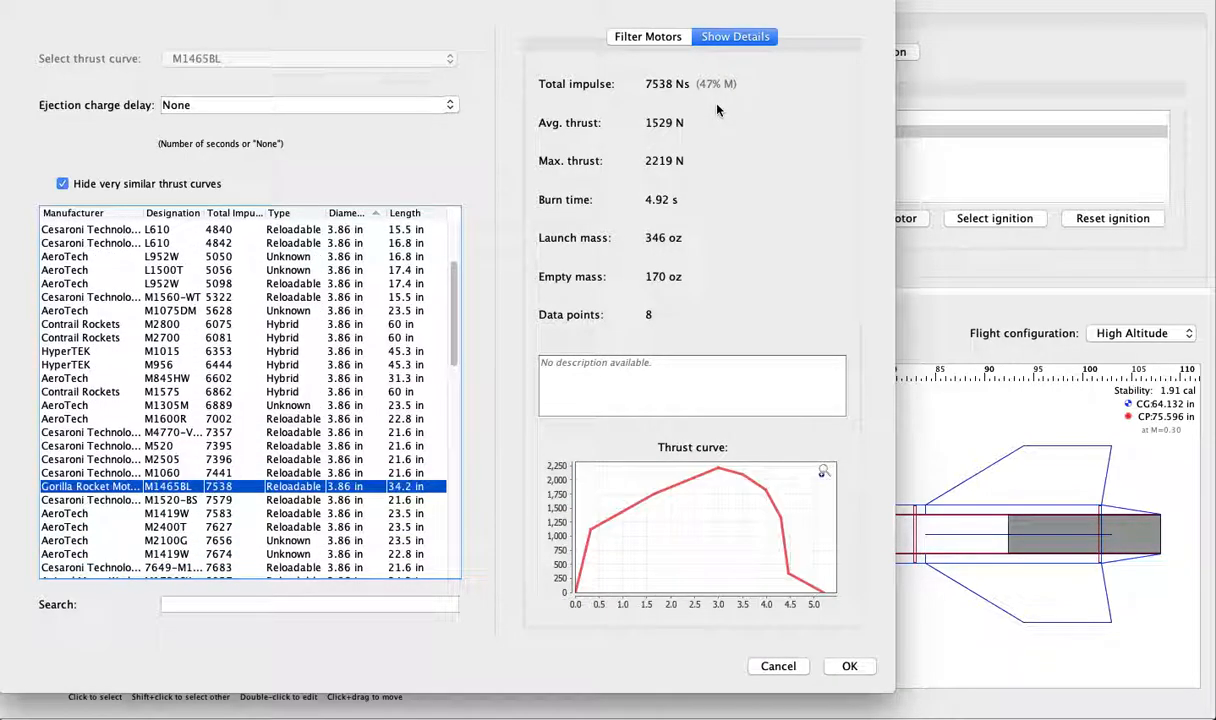
key(Down)
key(Down)
key(Down)
key(Down)
key(Down)
key(Down)
key(Down)
key(Down)
key(Down)
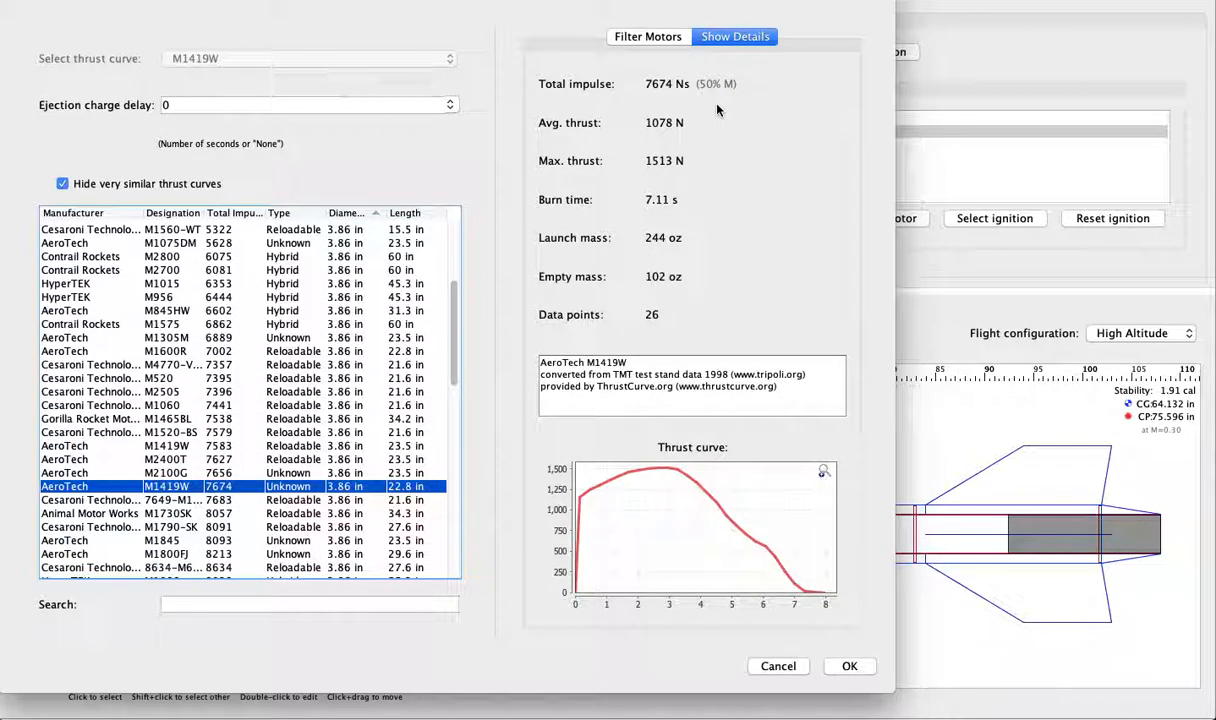
key(Down)
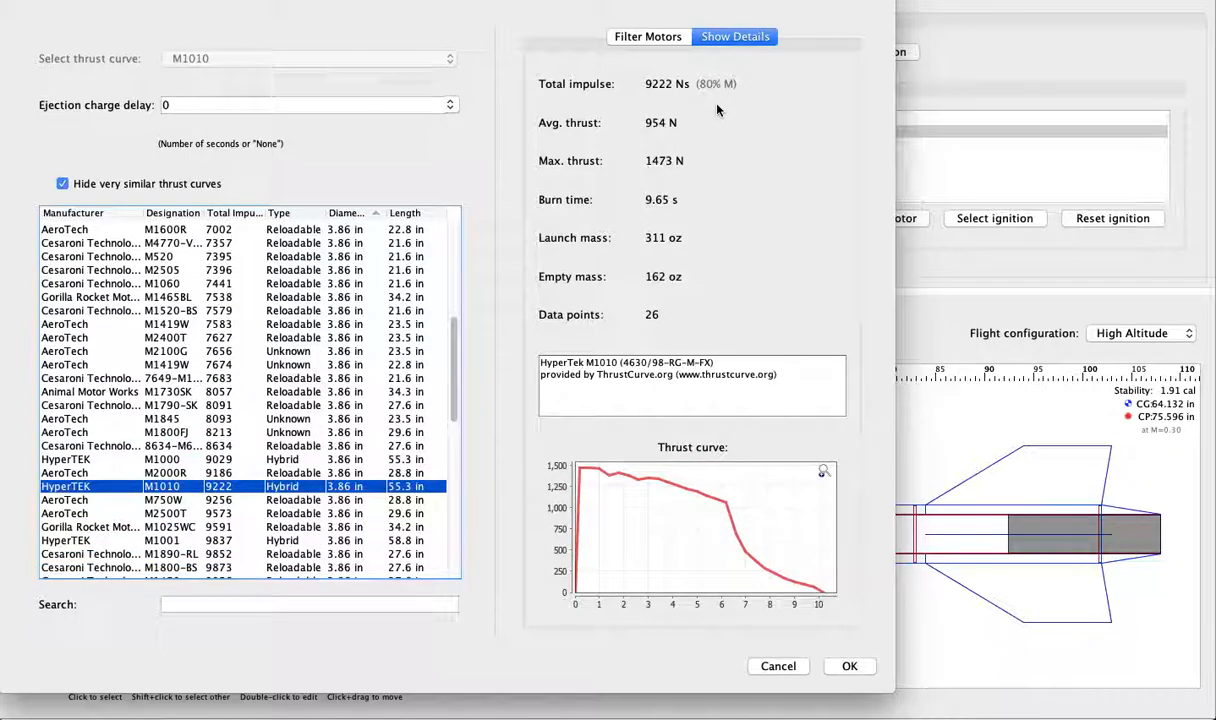
scroll(308, 350, down, 2)
scroll(308, 350, down, 10)
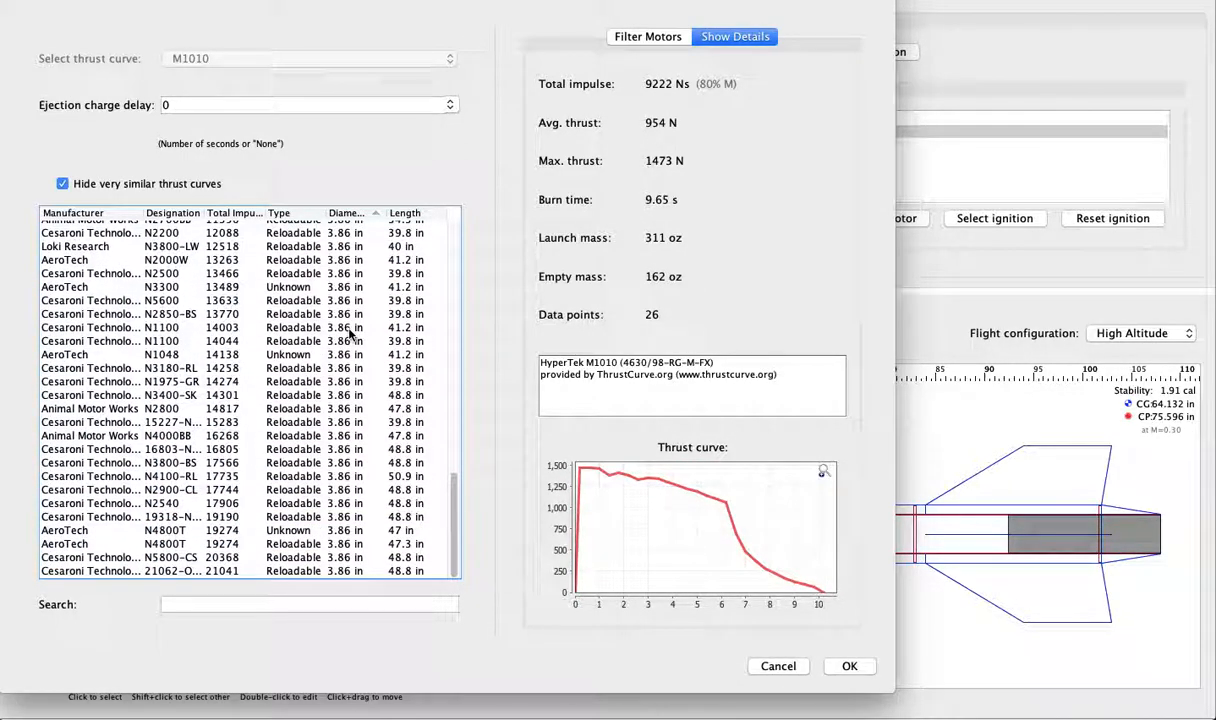
key(Down)
key(Down)
key(Down)
key(Down)
key(Down)
key(Down)
key(Down)
key(Down)
key(Down)
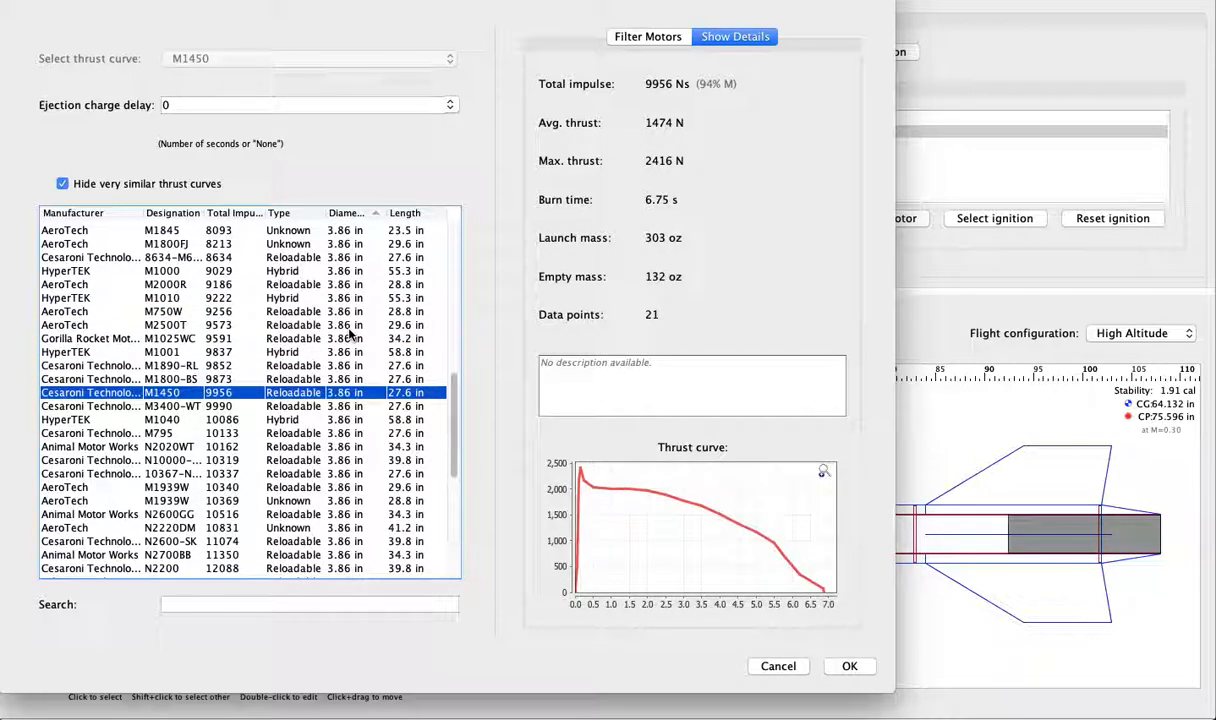
key(Down)
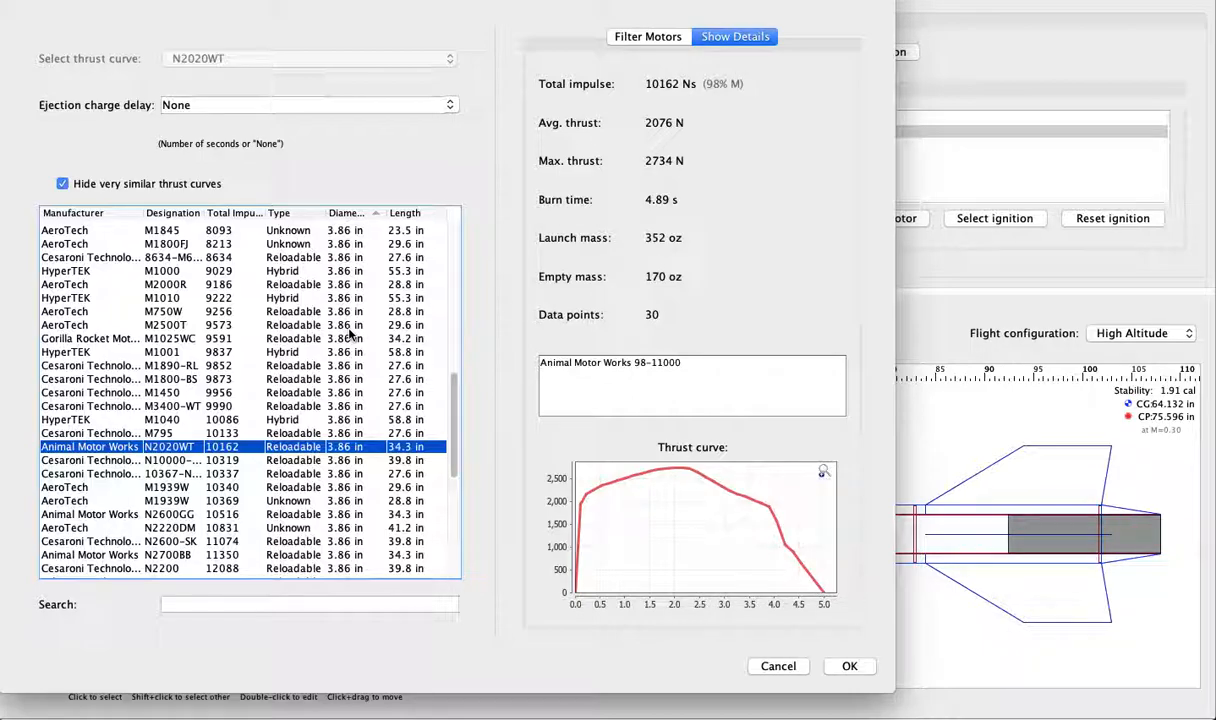
key(Down)
key(Down)
key(Down)
key(Down)
key(Down)
key(Down)
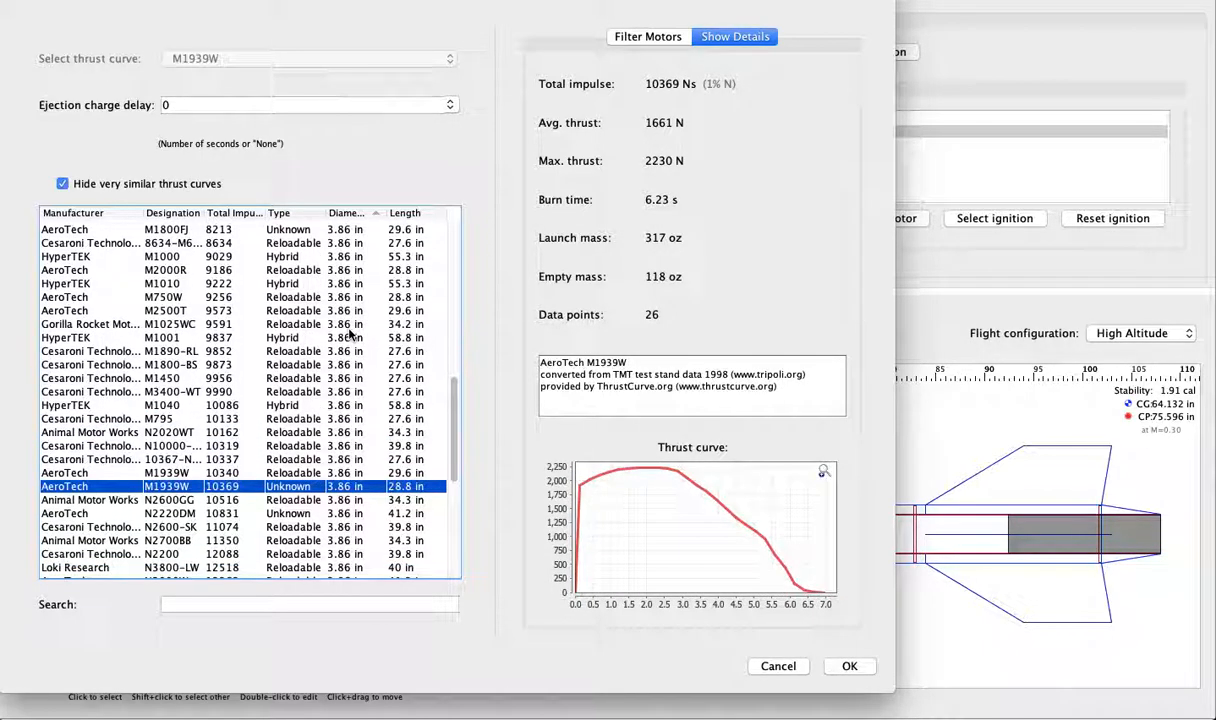
key(Down)
key(Down)
key(Down)
key(Down)
key(Down)
key(Down)
key(Down)
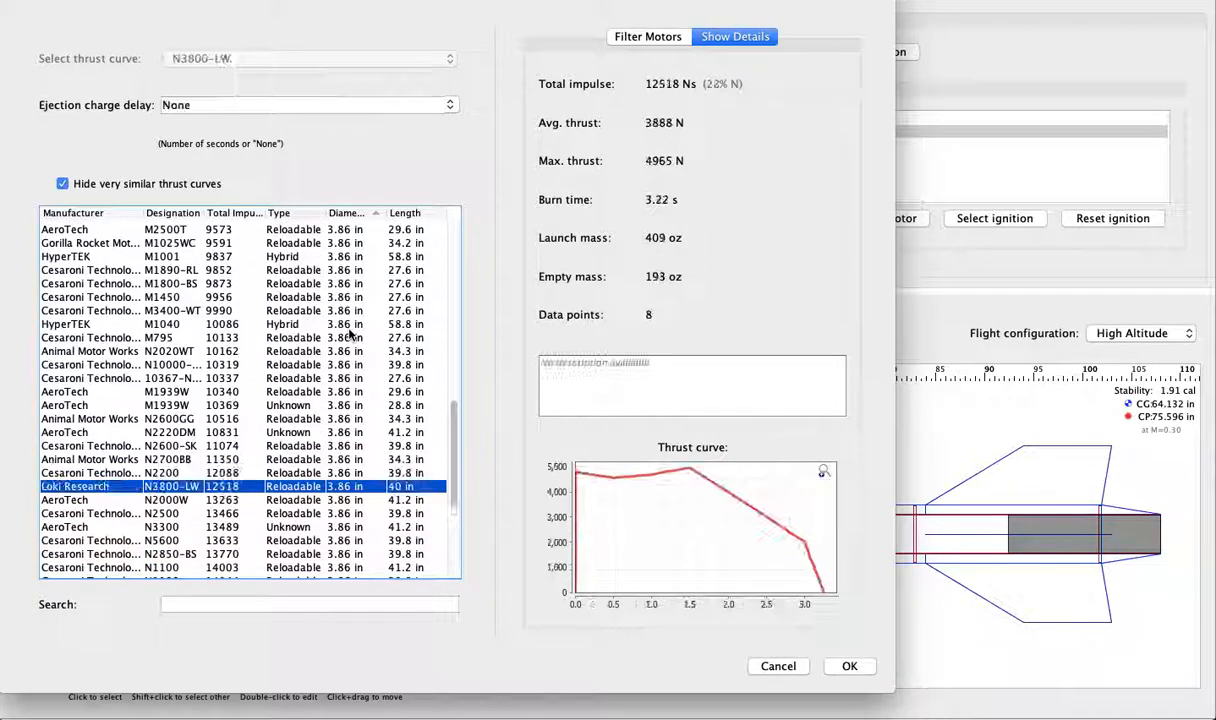
key(Down)
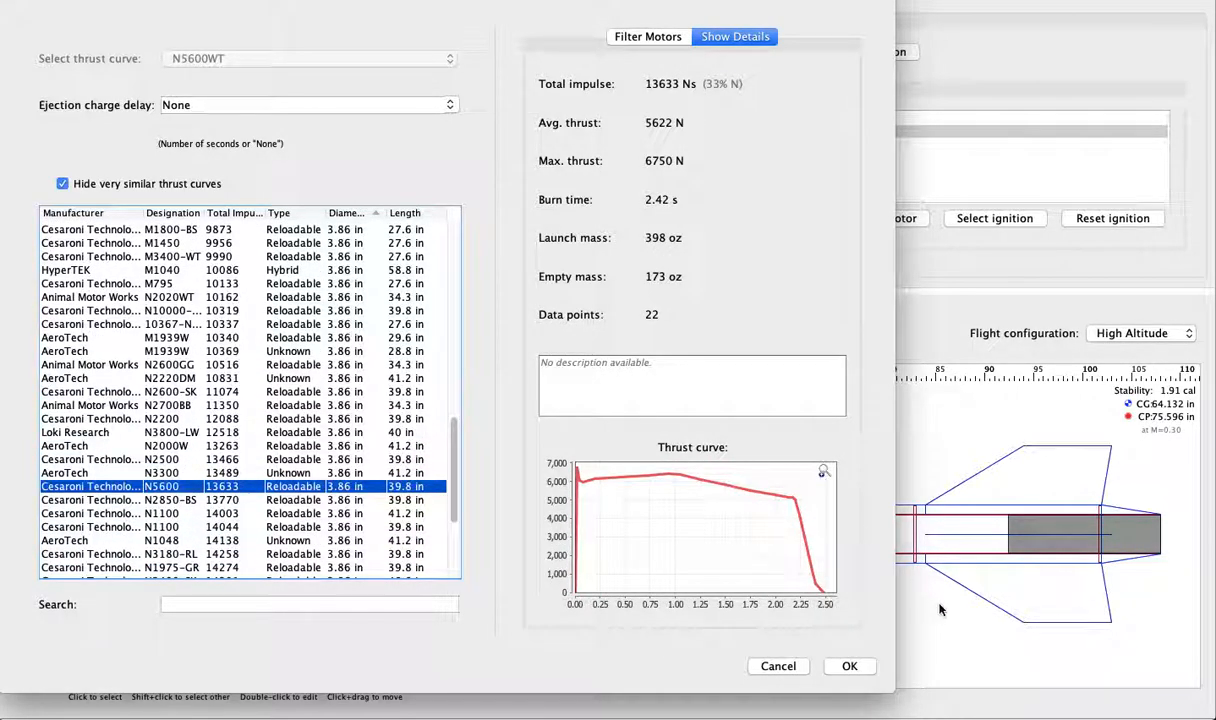
- Assign the Cesaroni 21062-O3400-IM motor to the High Altitude configuration again
scroll(180, 395, down, 5)
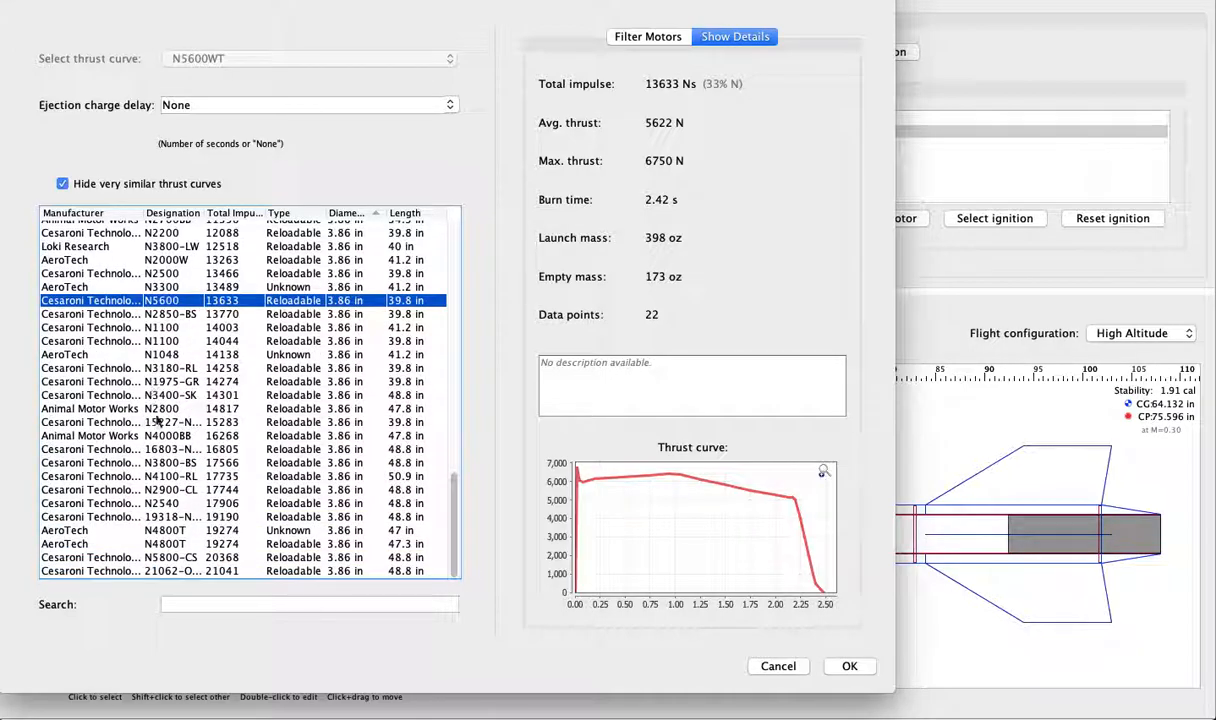
click(183, 571)
click(849, 666)
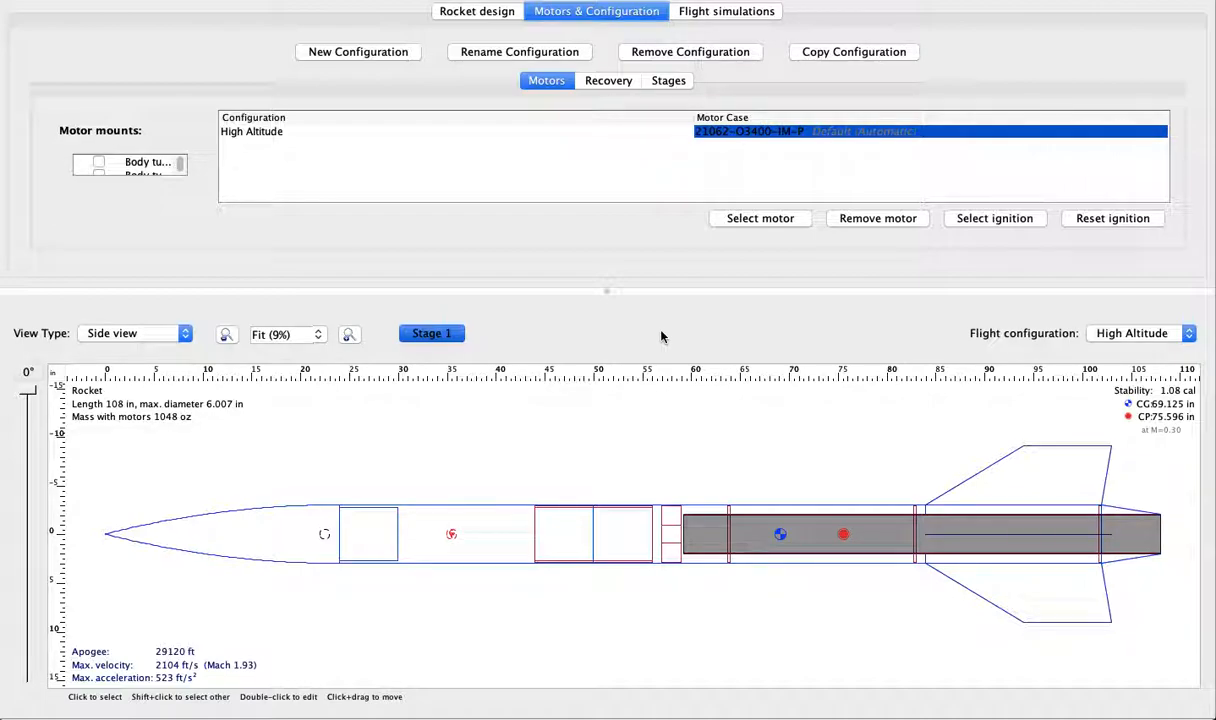
- Run a new simulation of the High Altitude configuration and view its plot of vertical motion vs. time
click(718, 12)
click(363, 55)
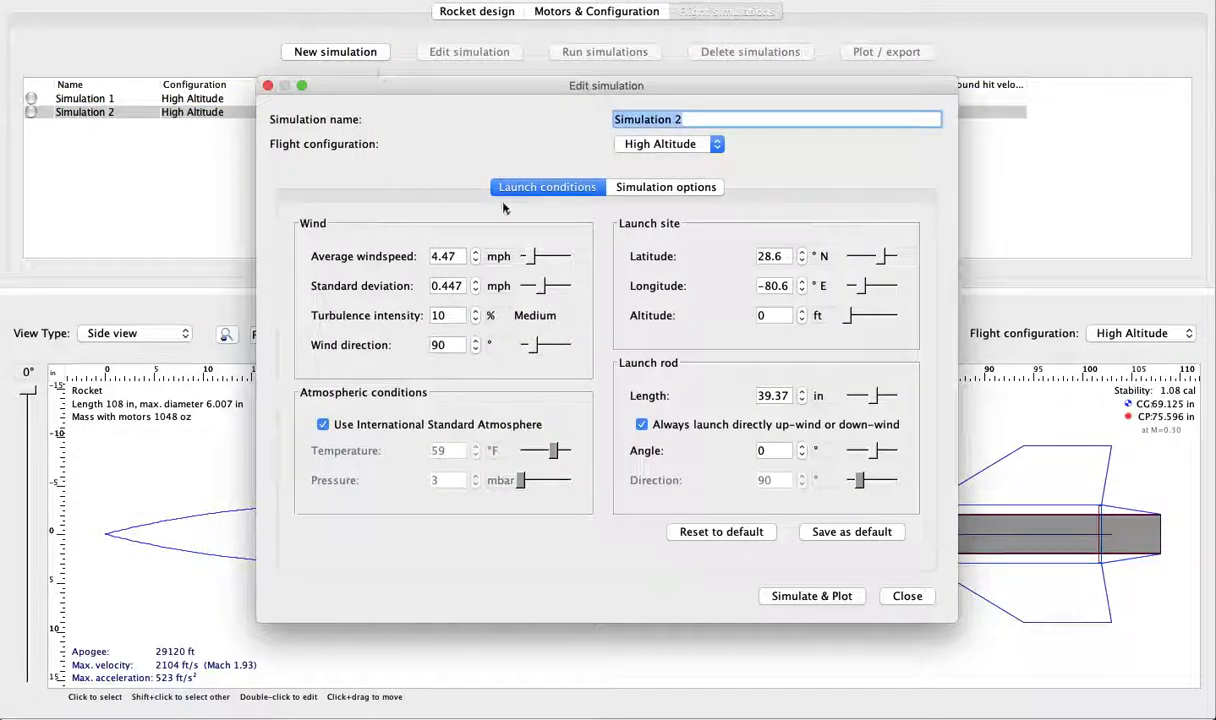
click(811, 596)
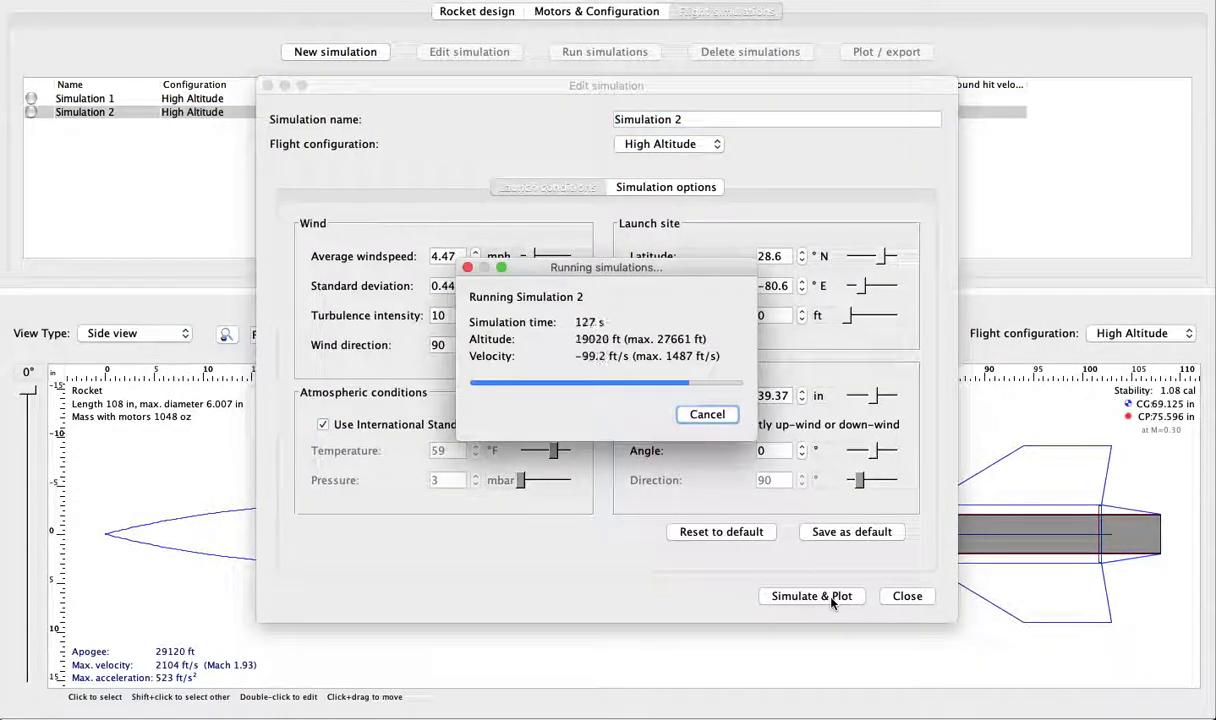
click(911, 587)
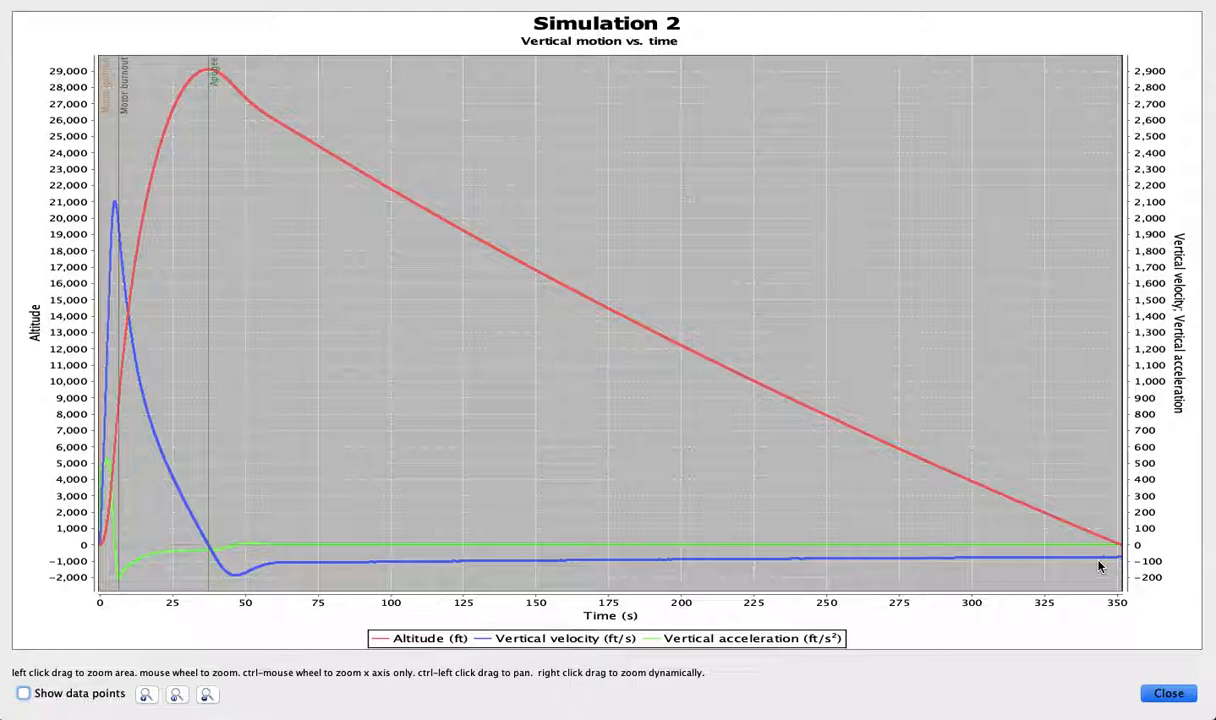
click(1166, 693)
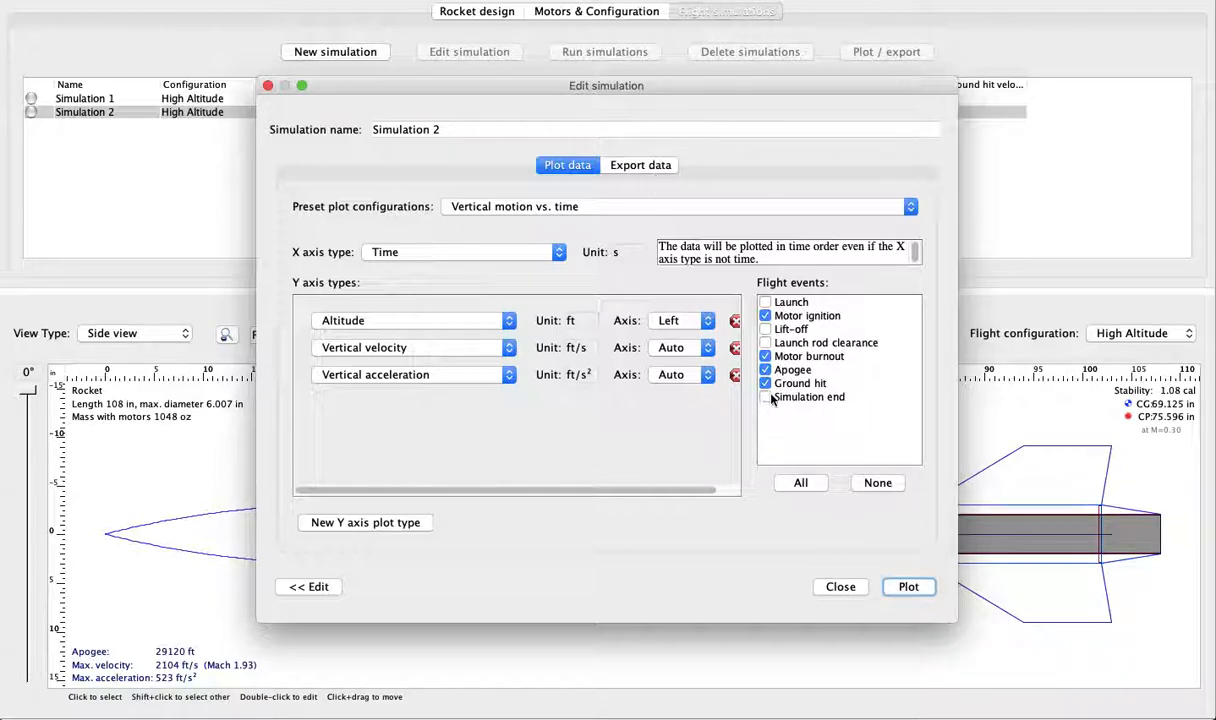
- Add another Y axis plot type and examine the variables offered for it, closing the plot setup without plotting
scroll(692, 405, right, 1)
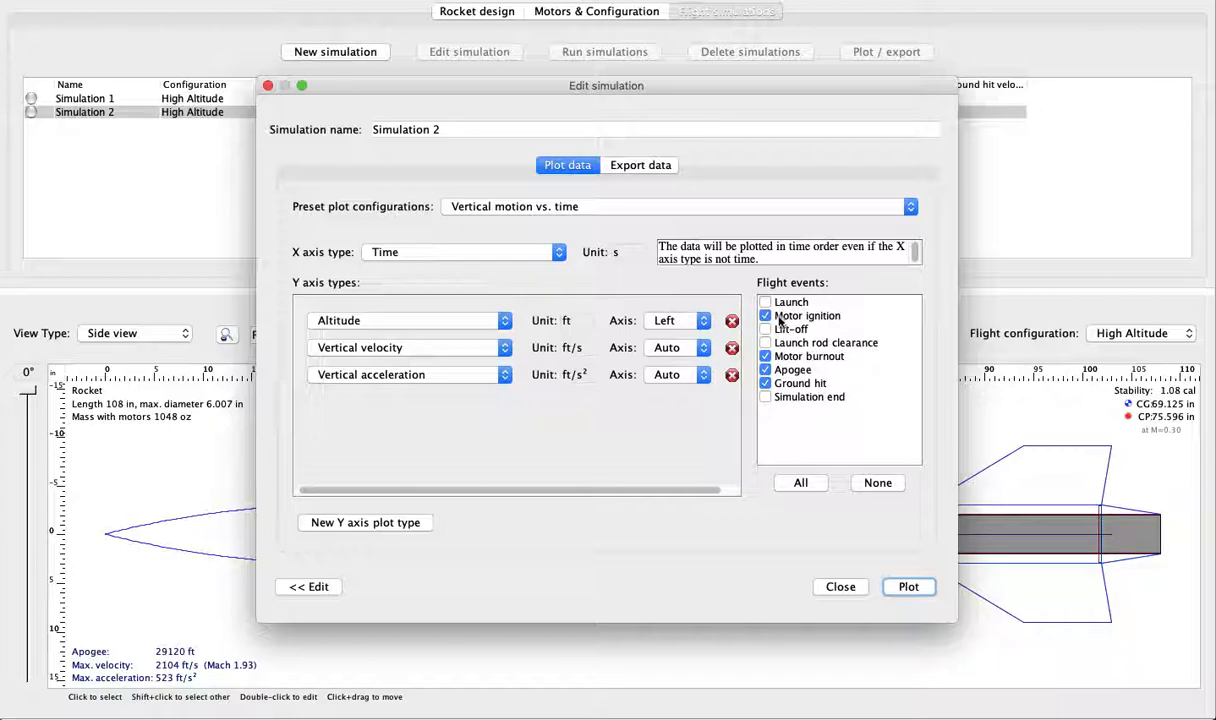
click(410, 523)
click(500, 402)
scroll(477, 461, down, 10)
scroll(477, 461, down, 5)
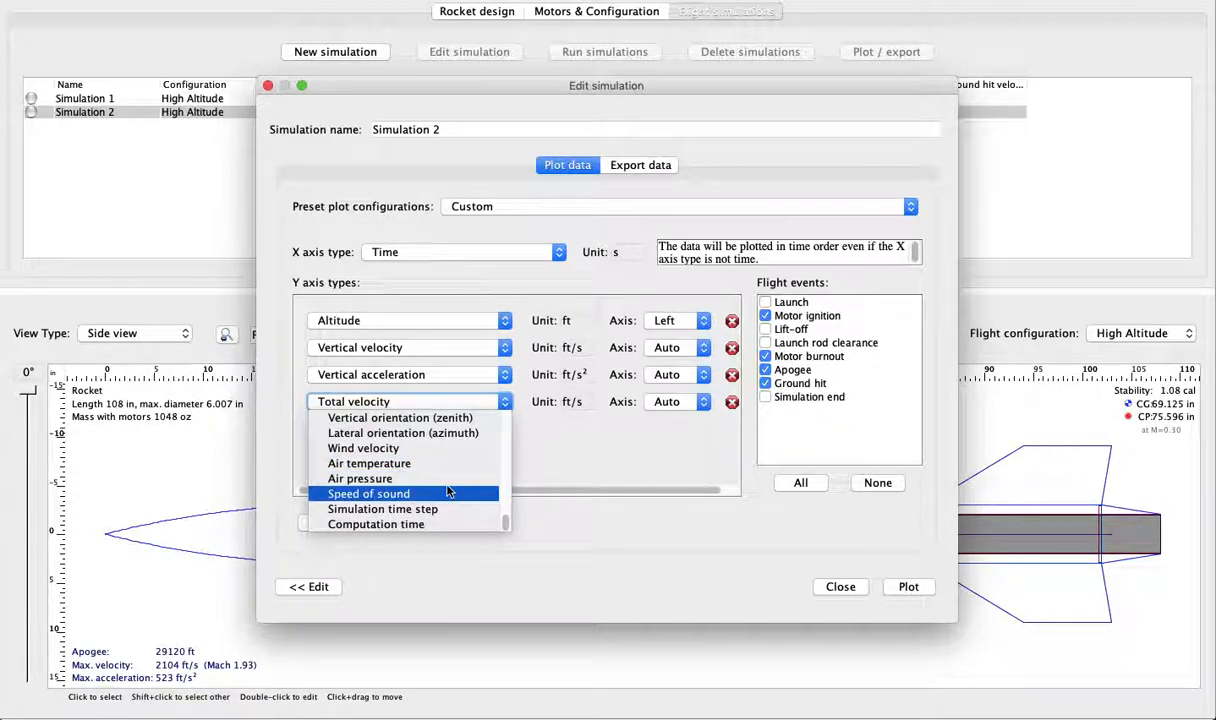
scroll(448, 491, up, 3)
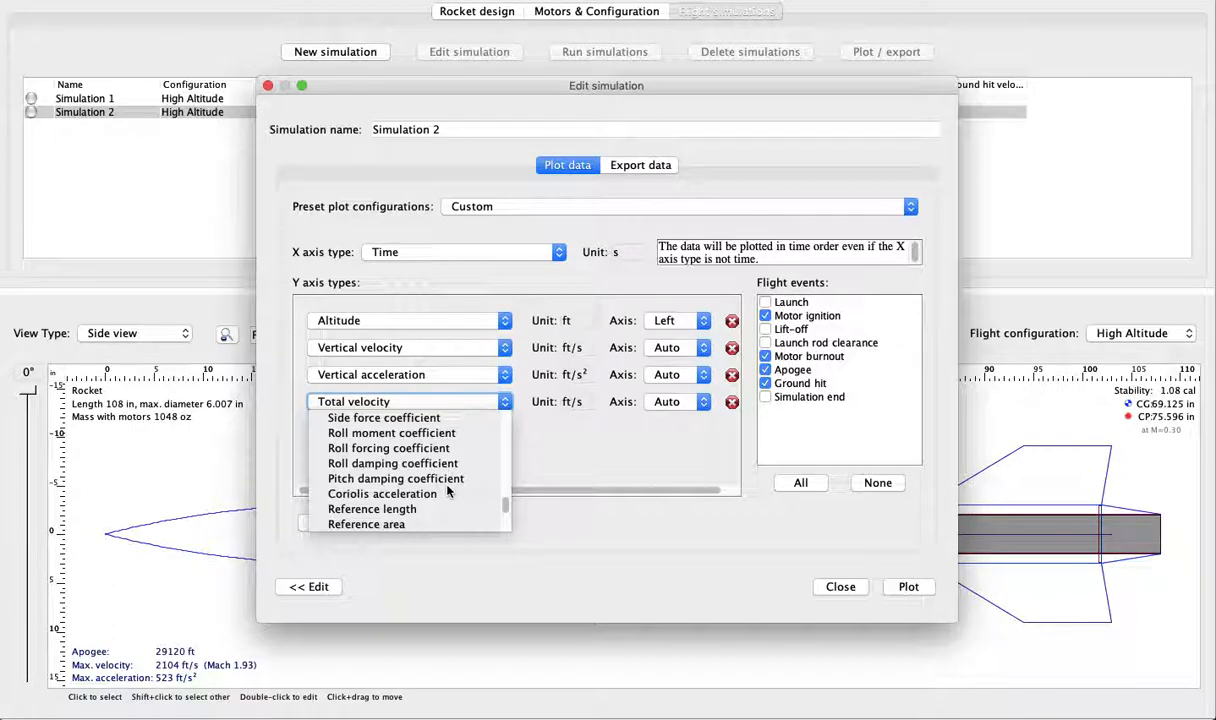
scroll(447, 491, down, 3)
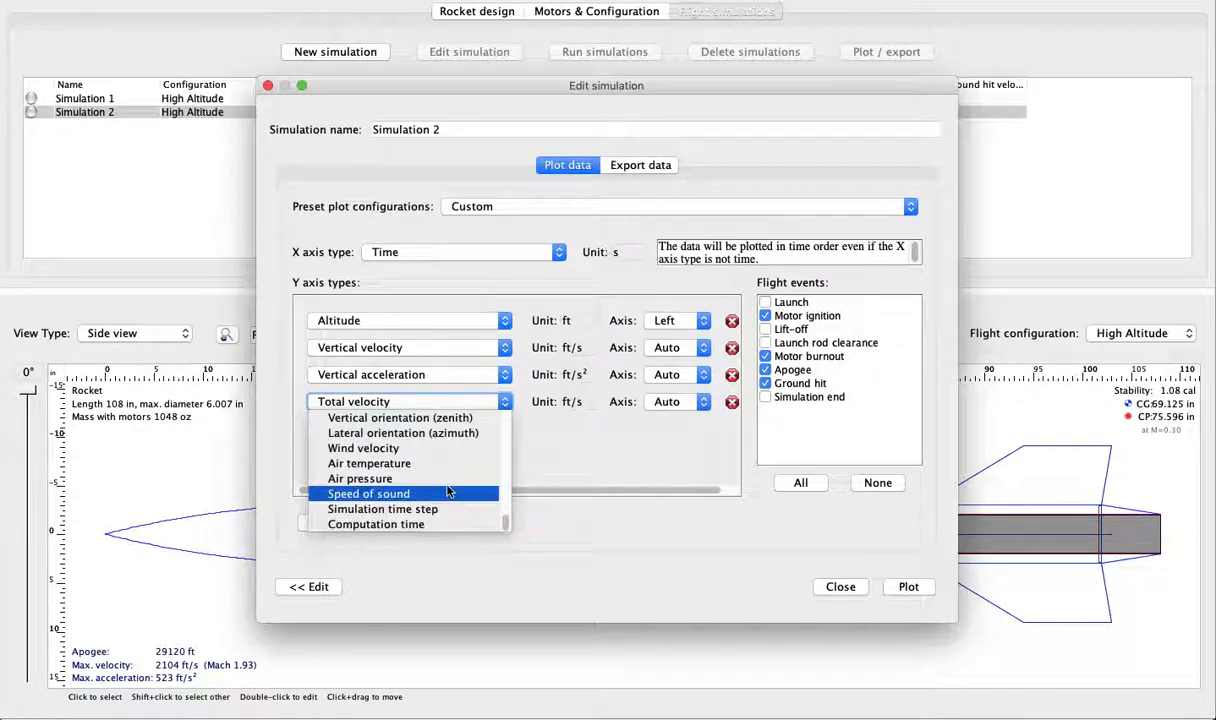
scroll(445, 485, up, 3)
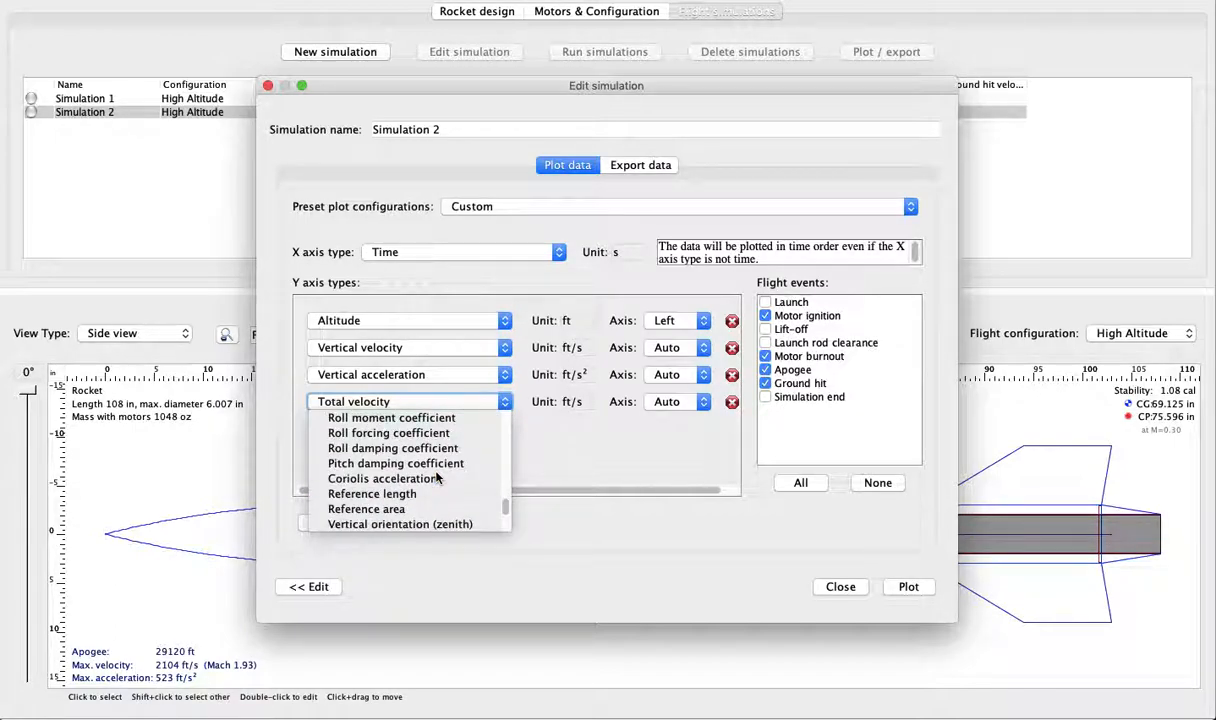
scroll(435, 445, up, 2)
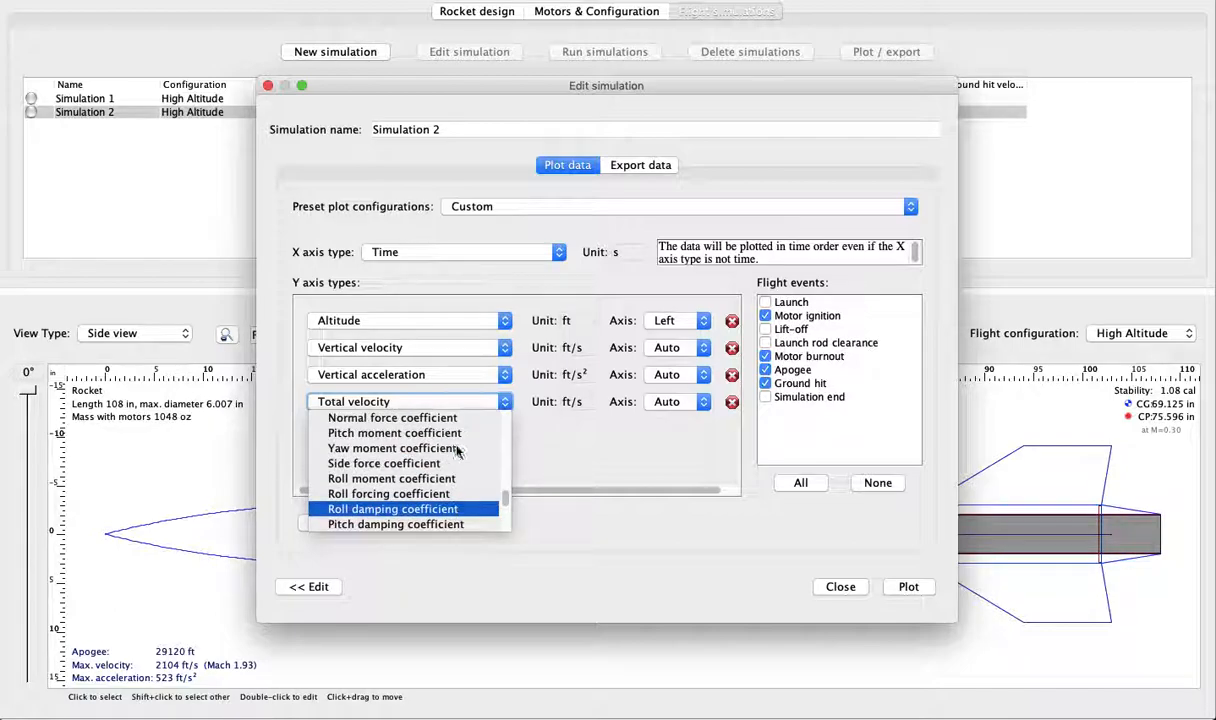
click(577, 462)
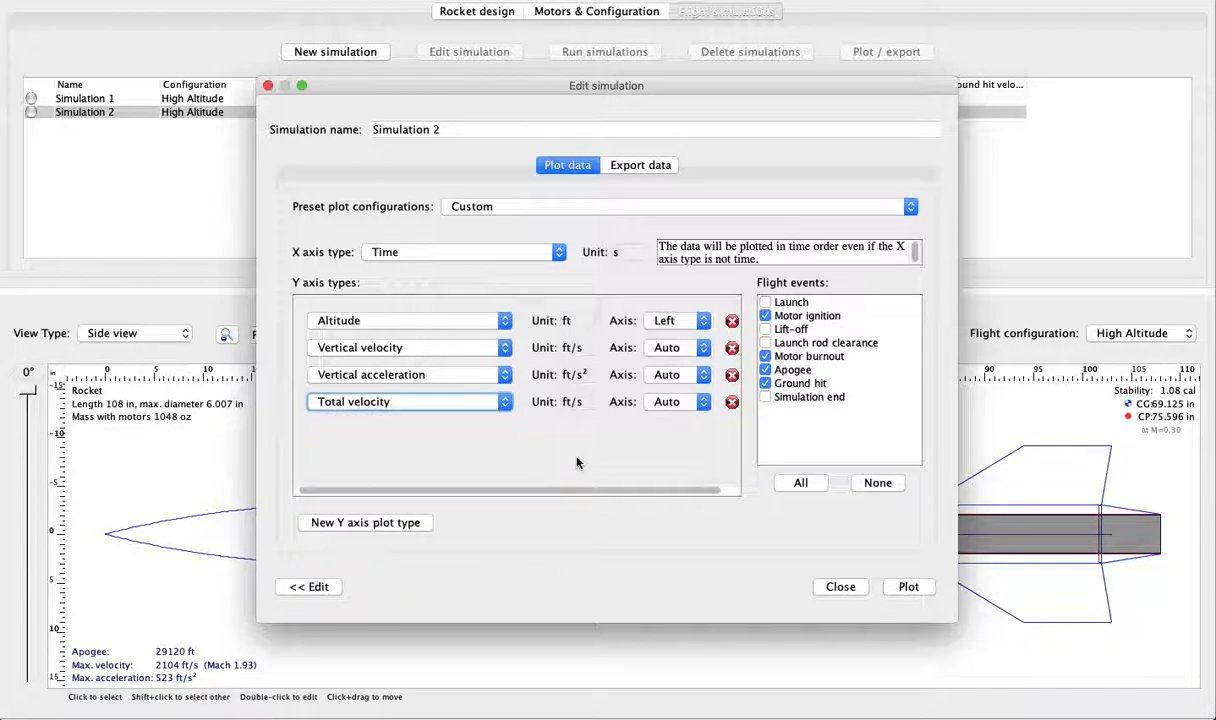
click(840, 587)
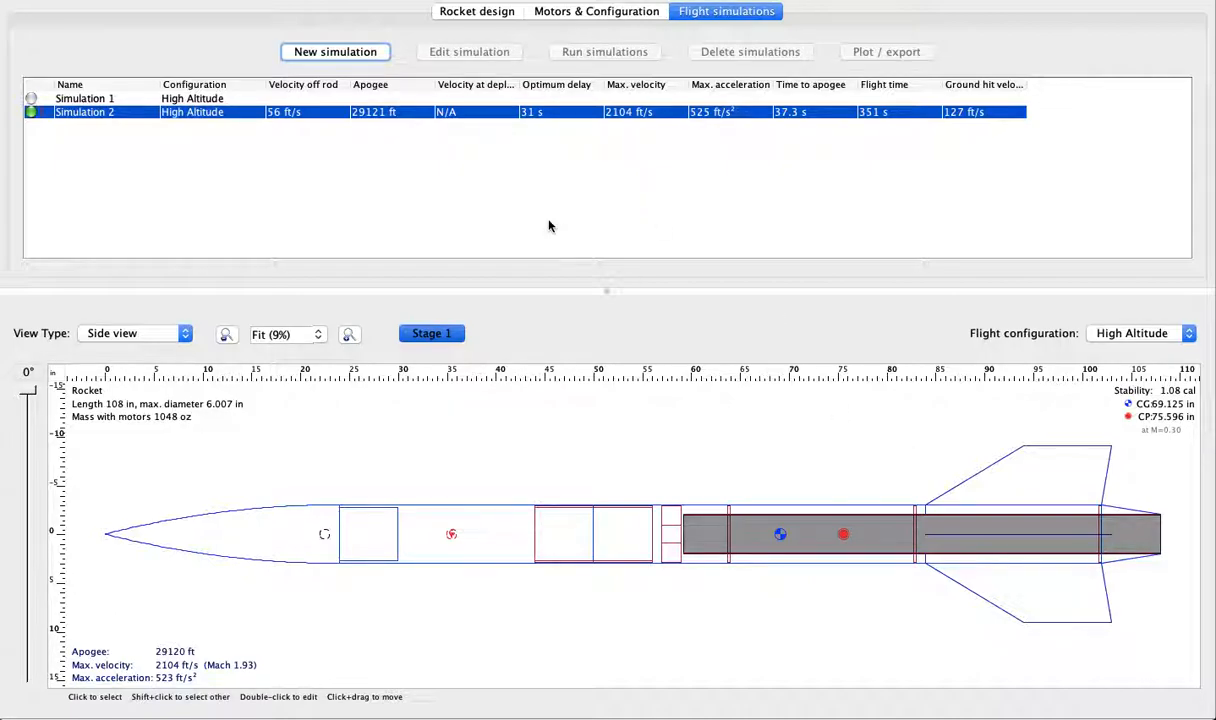
- Open Rocket optimization and add the trapezoidal fin set's height as a parameter to optimize
click(236, 0)
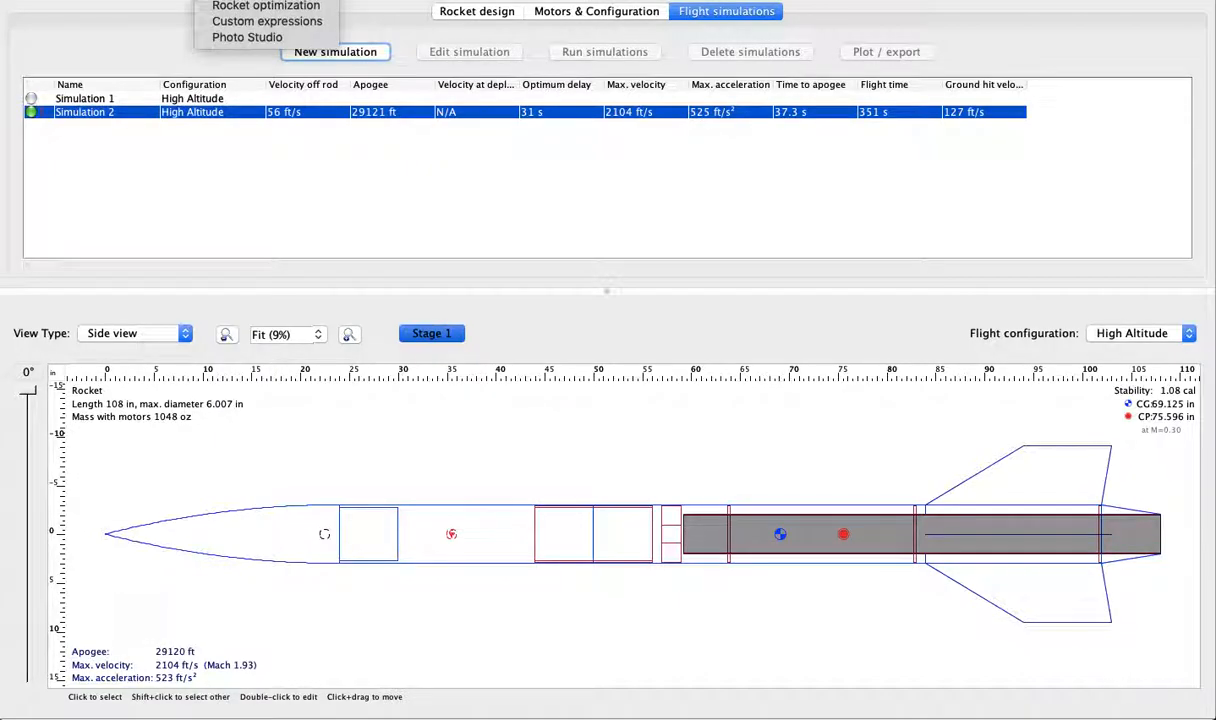
click(249, 8)
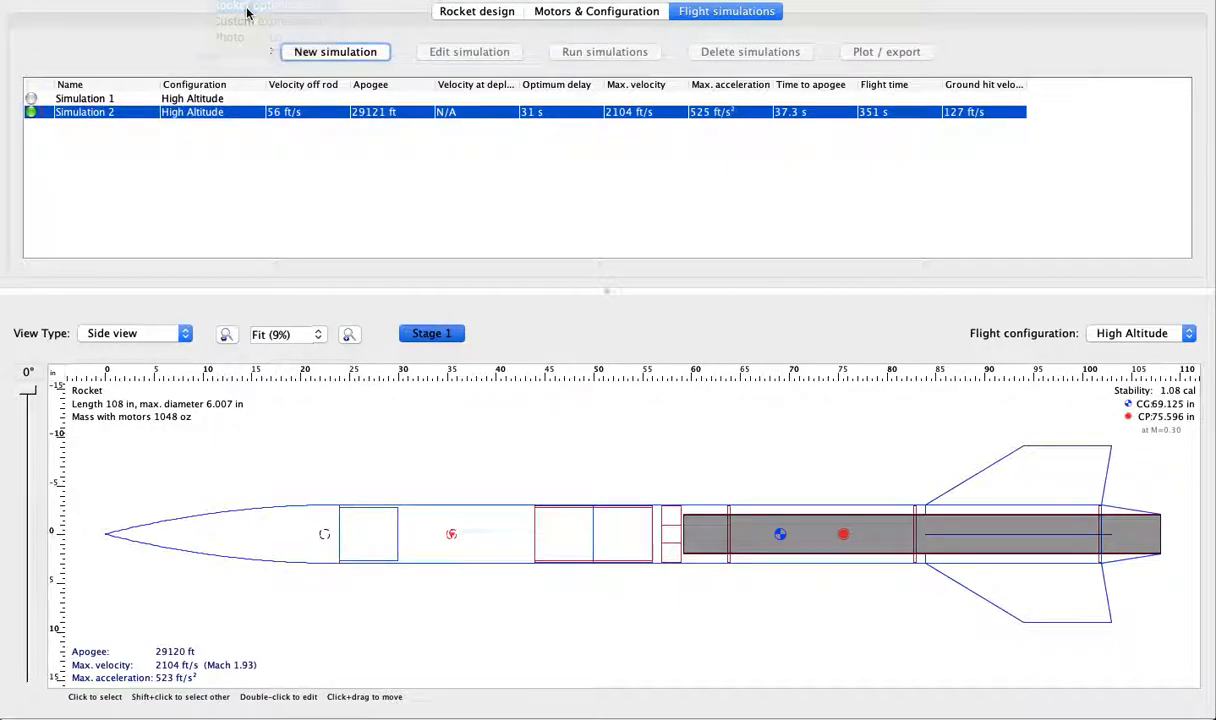
scroll(1024, 166, down, 3)
scroll(1024, 166, up, 3)
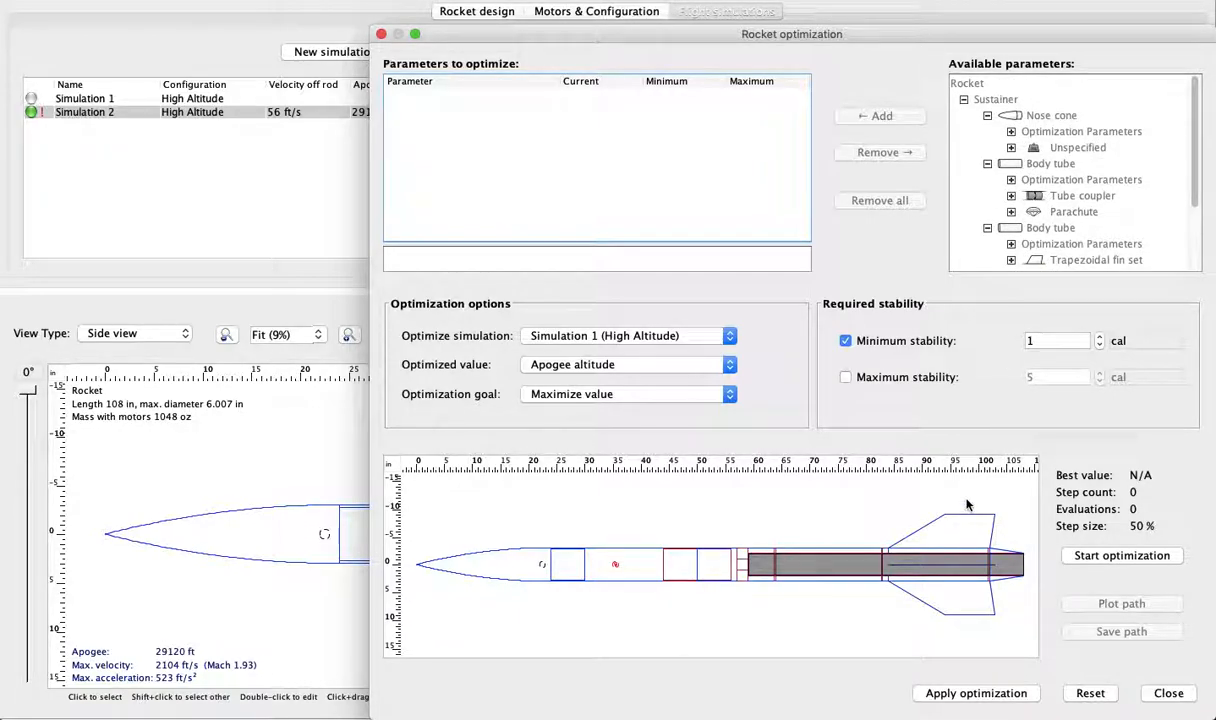
scroll(1034, 134, down, 3)
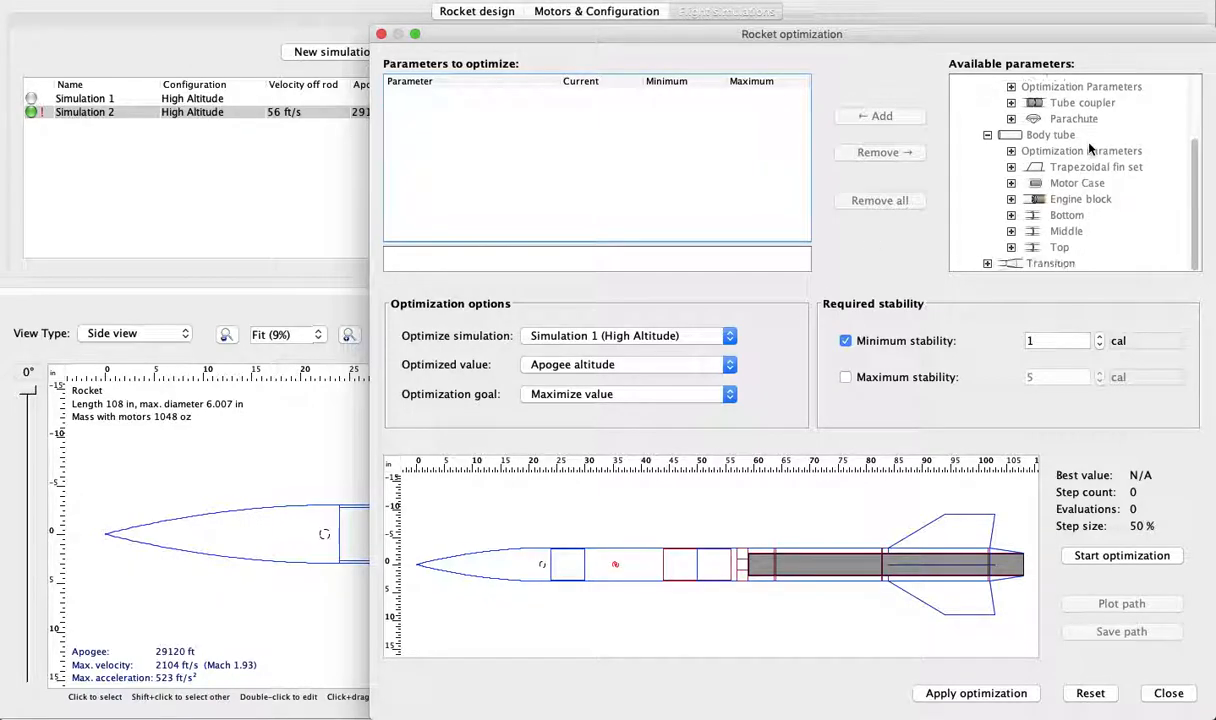
click(1011, 168)
scroll(1016, 170, down, 2)
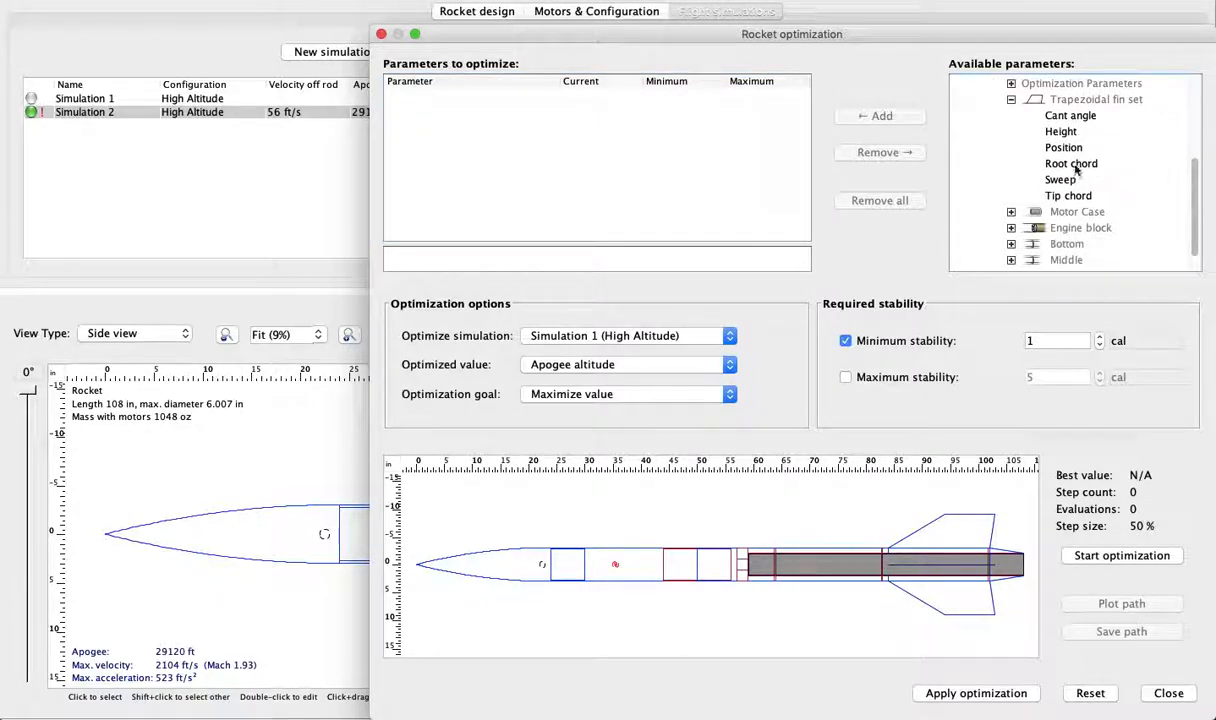
double_click(1064, 133)
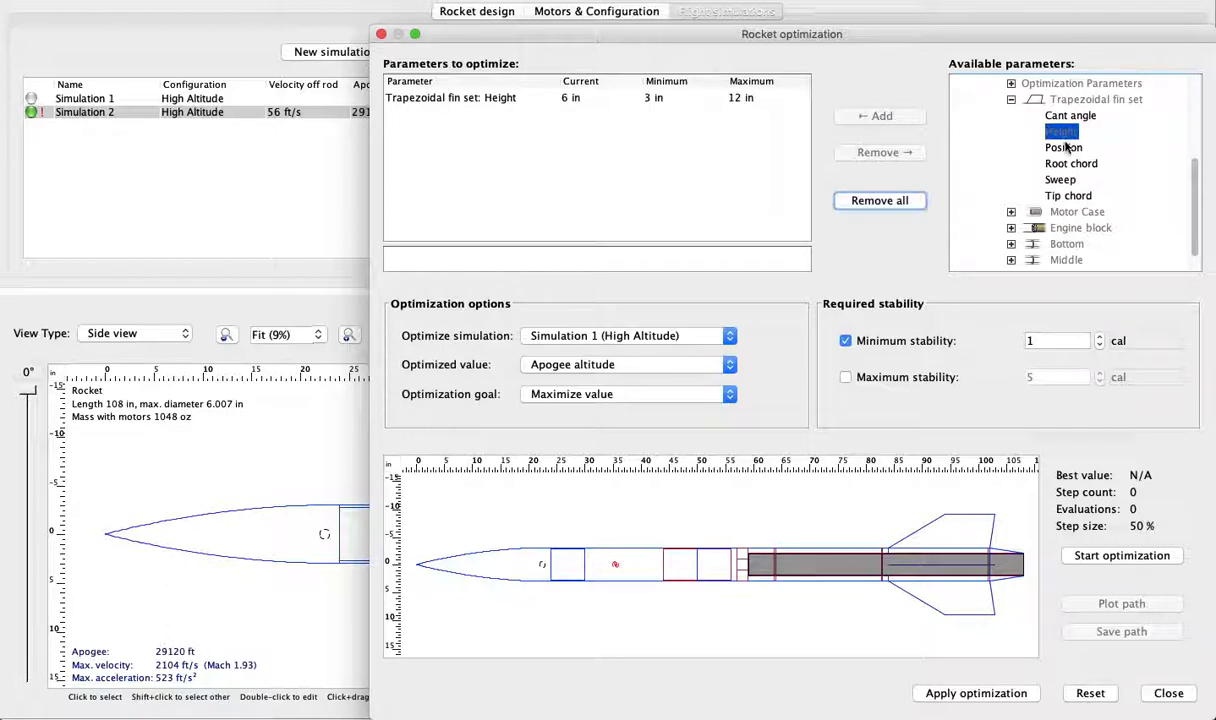
- Add the trapezoidal fin set's sweep, root chord and tip chord to the parameters to optimize
click(1061, 180)
double_click(1061, 180)
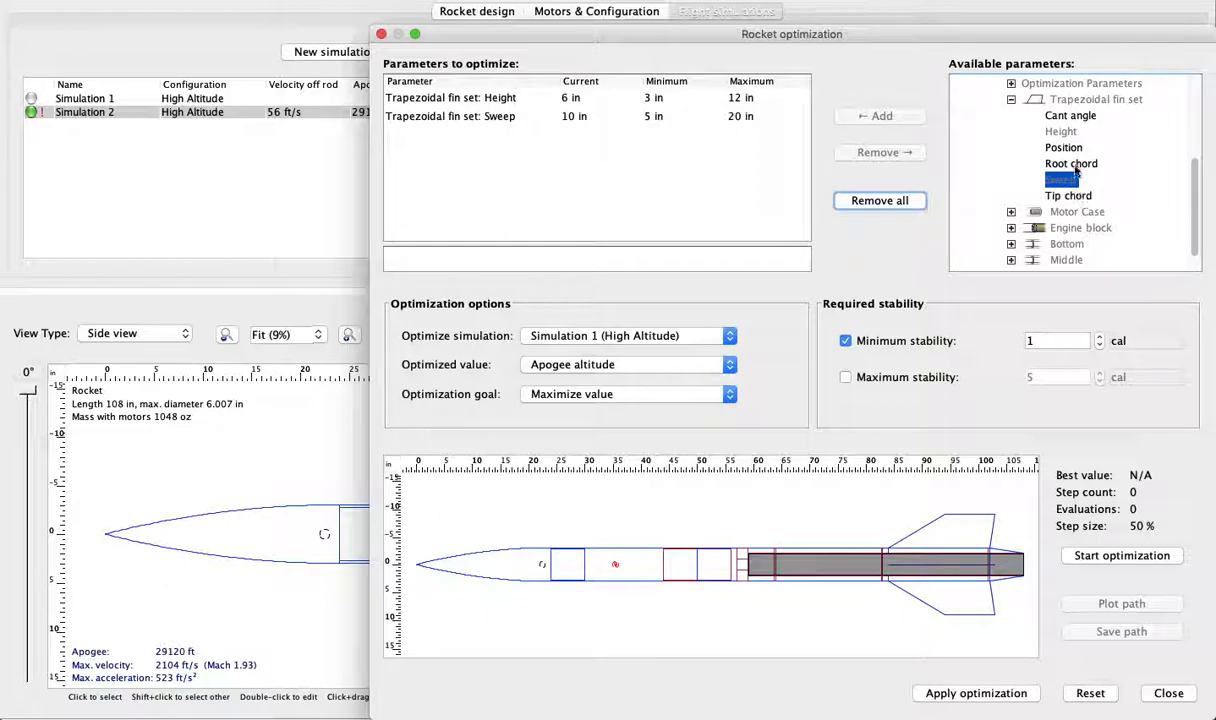
click(1072, 165)
click(880, 116)
click(1068, 195)
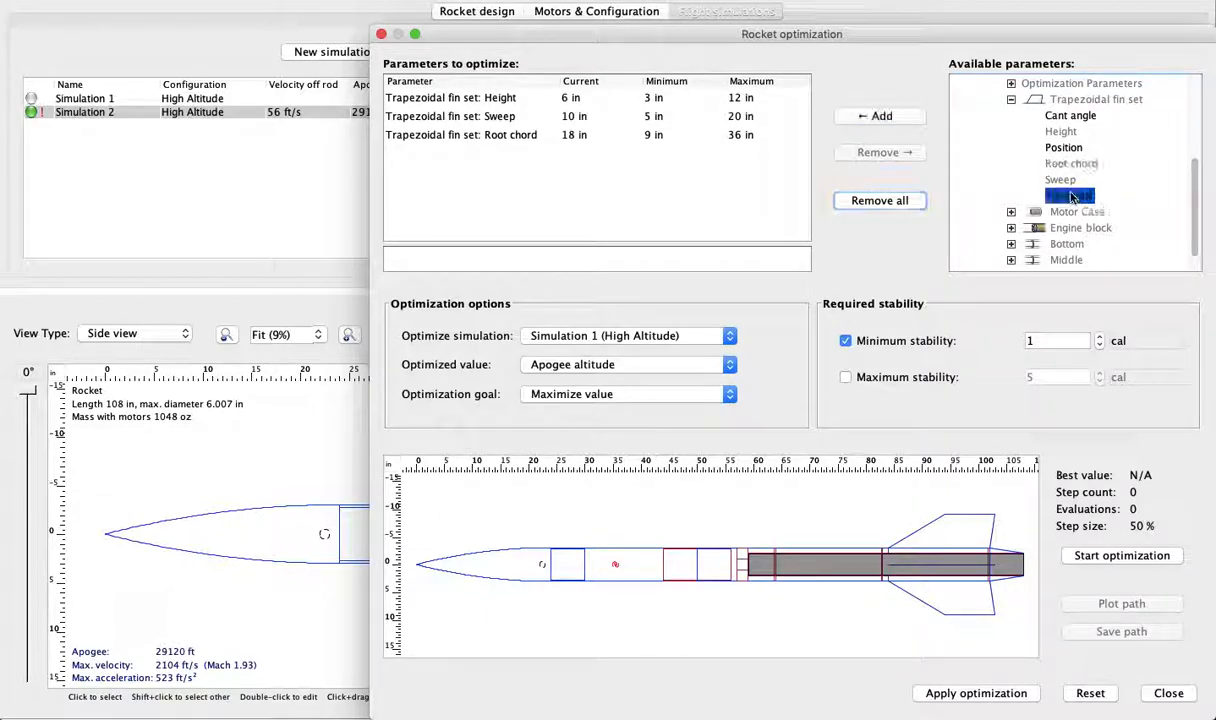
click(910, 121)
click(1120, 558)
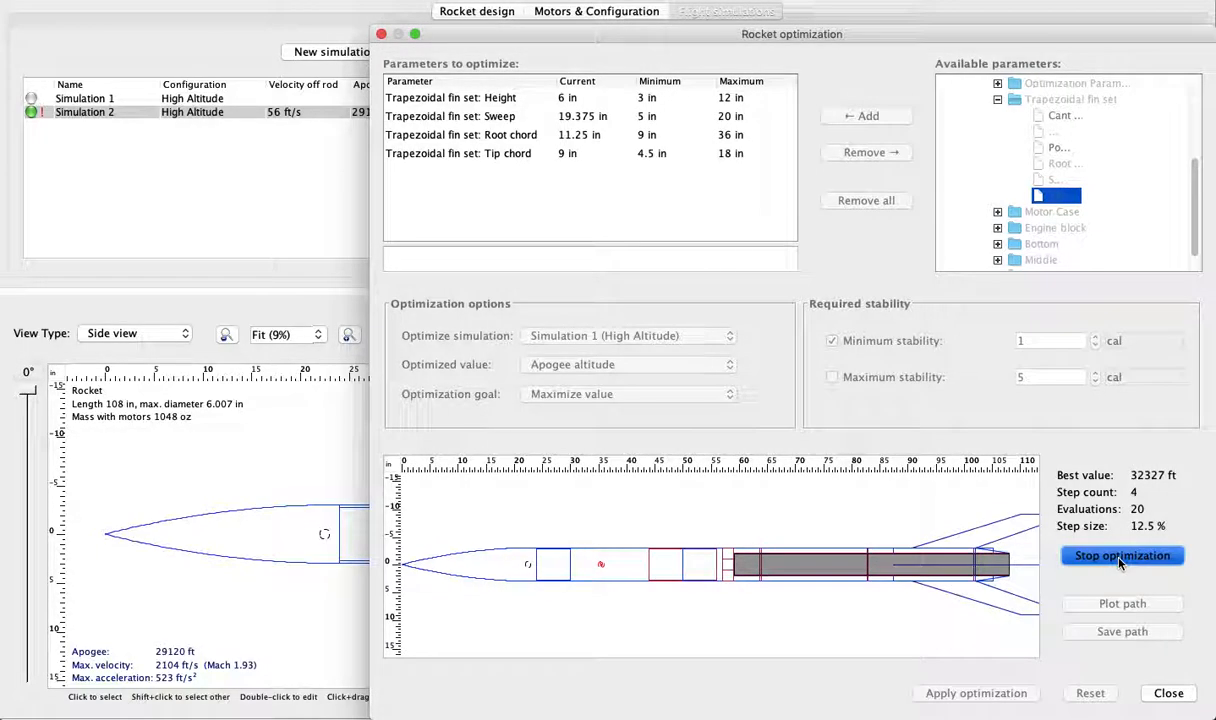
click(1120, 558)
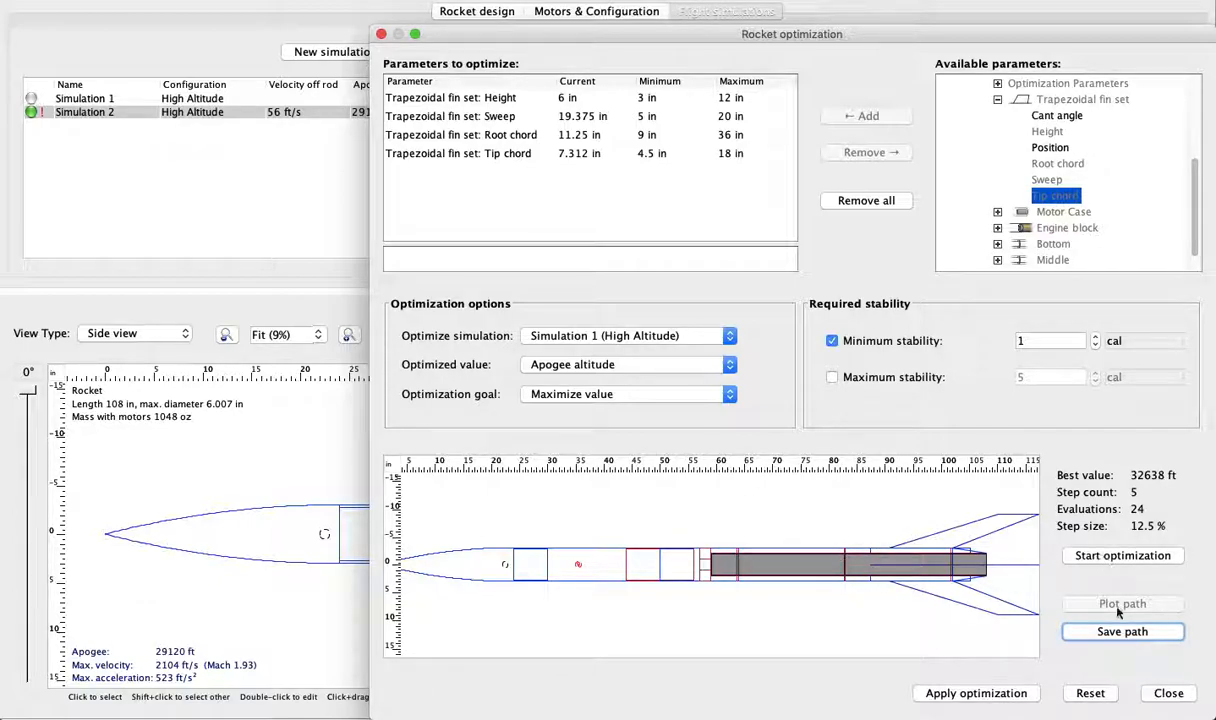
click(1090, 693)
- Run the fin set optimization for maximum apogee altitude with 1 cal minimum stability, apply it to the rocket and close the optimizer
click(1122, 555)
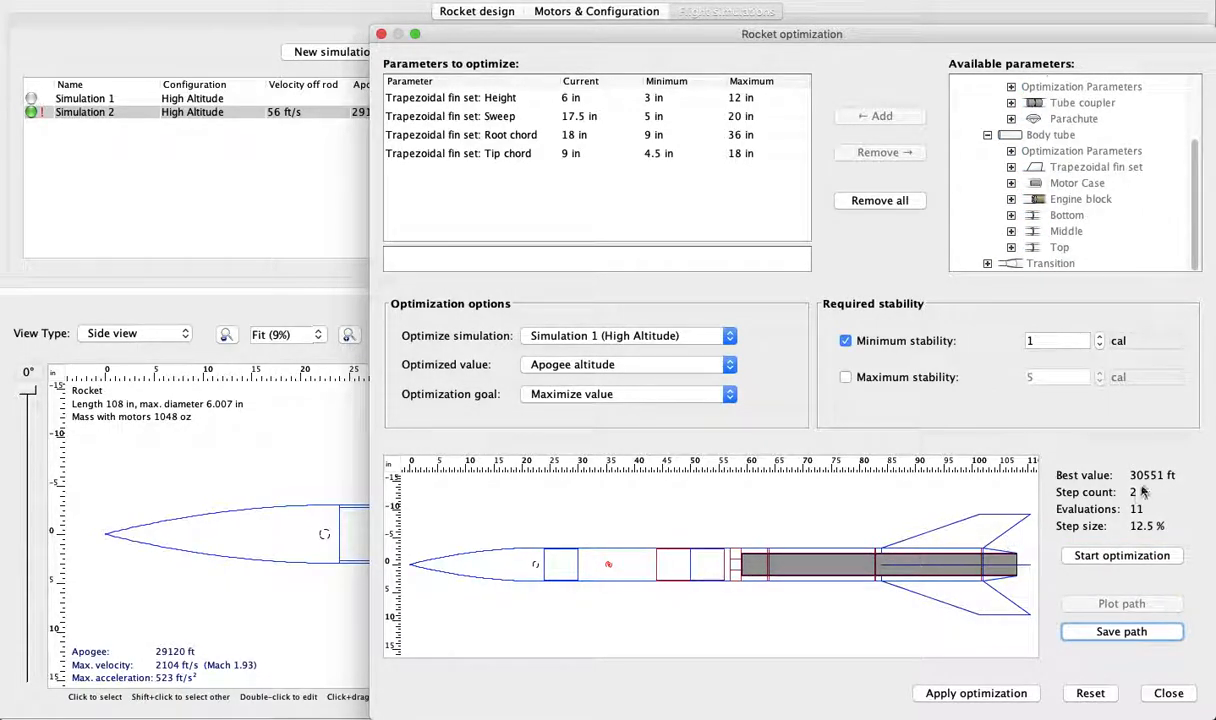
mouse_move(1160, 482)
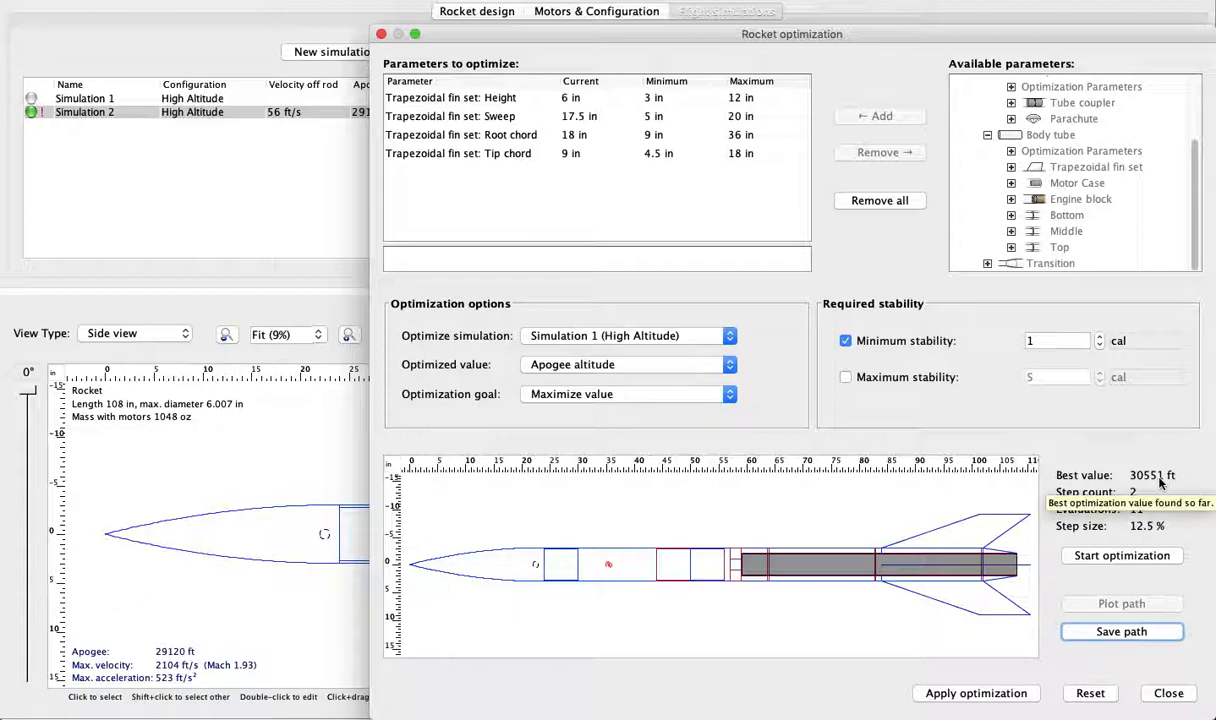
click(979, 690)
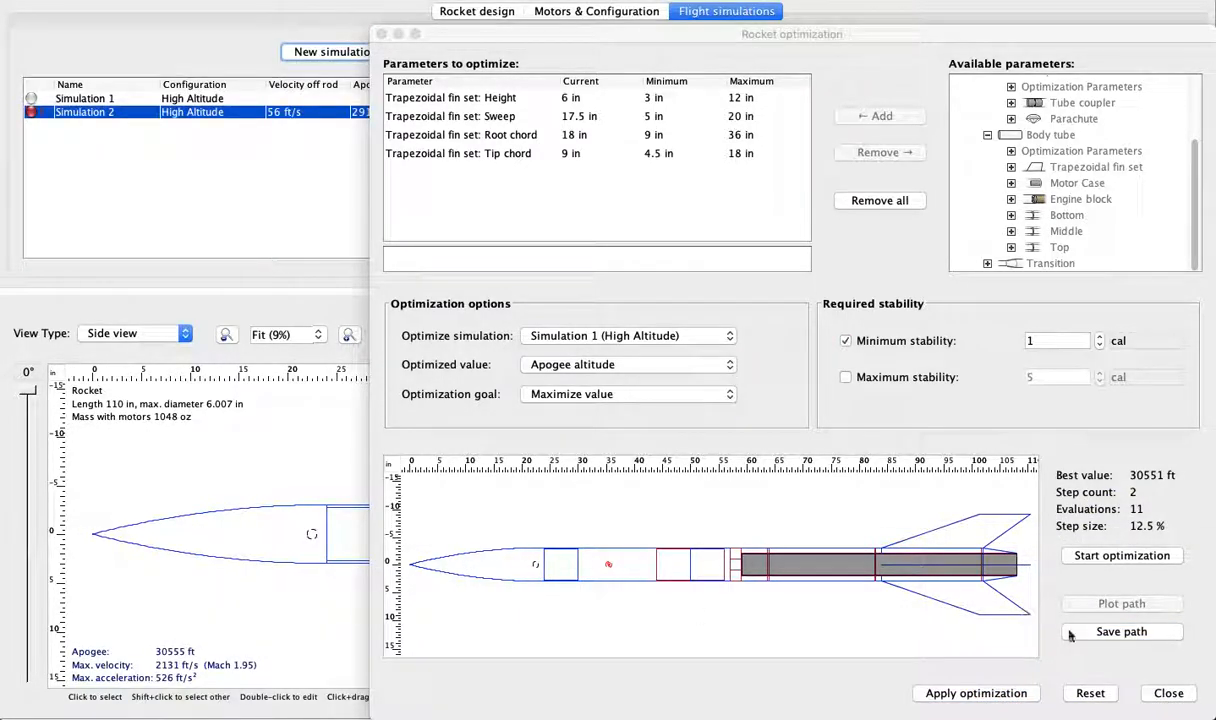
click(1176, 692)
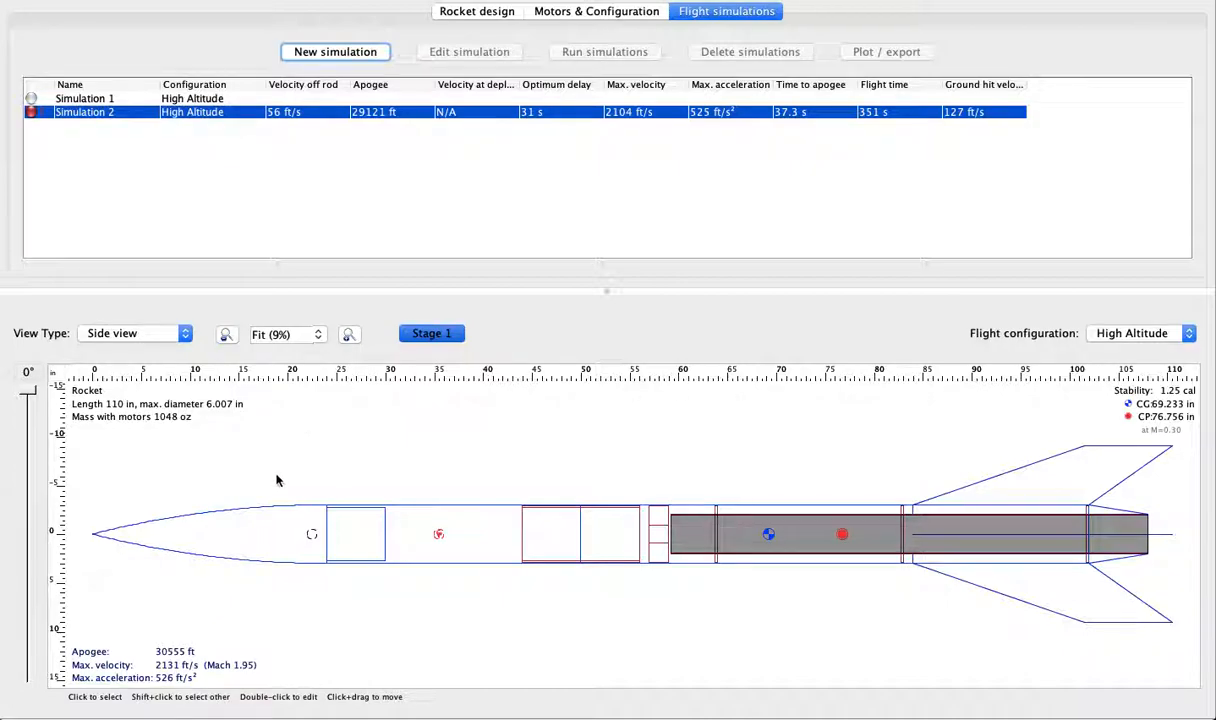
- Reopen Rocket optimization and add the transition's length as the parameter to optimize
click(215, 0)
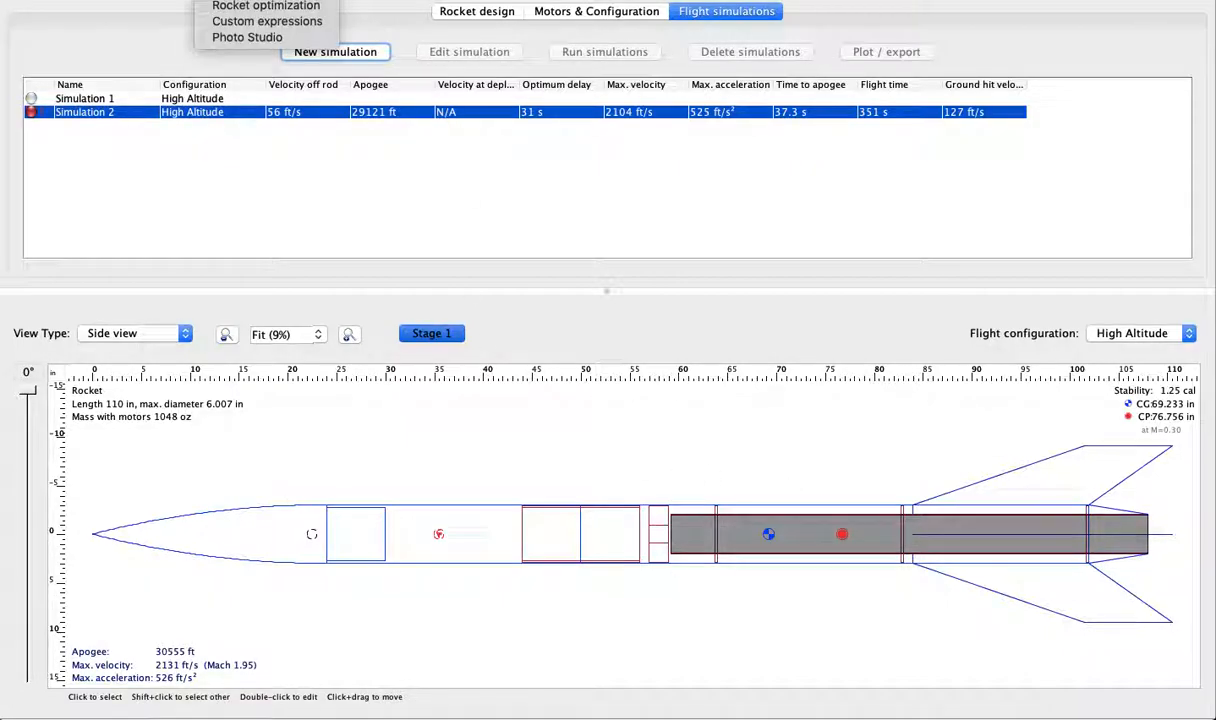
click(236, 6)
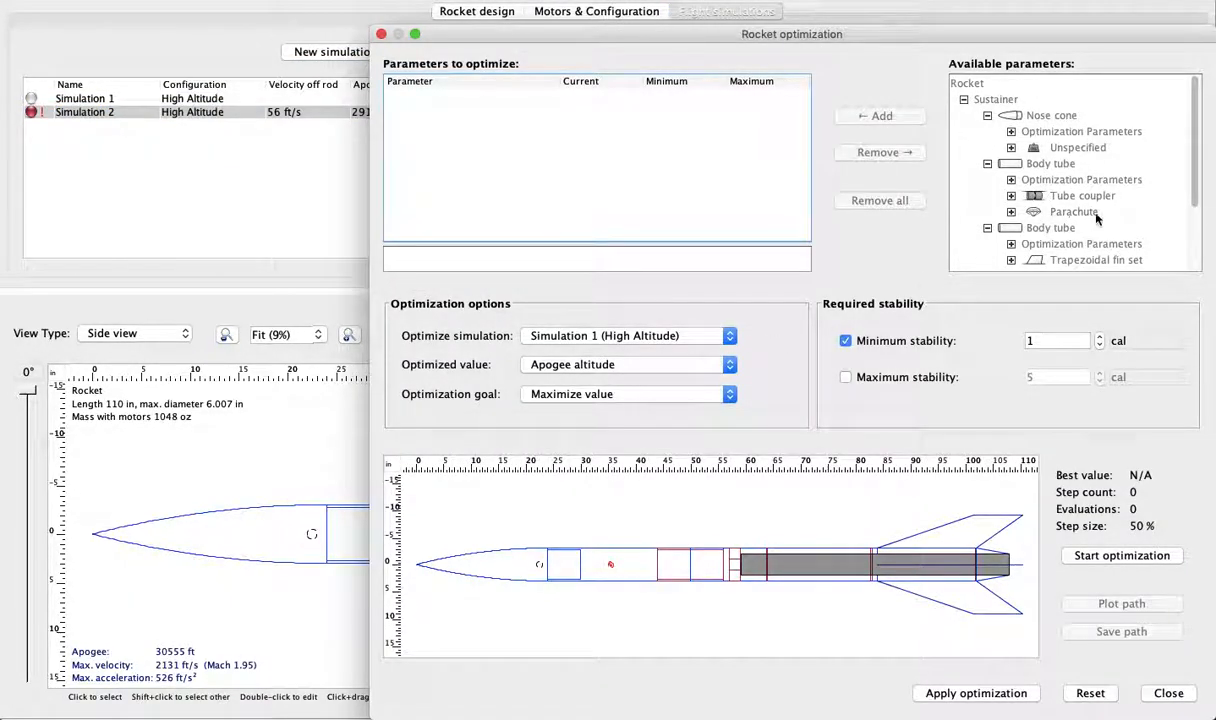
scroll(1040, 201, down, 3)
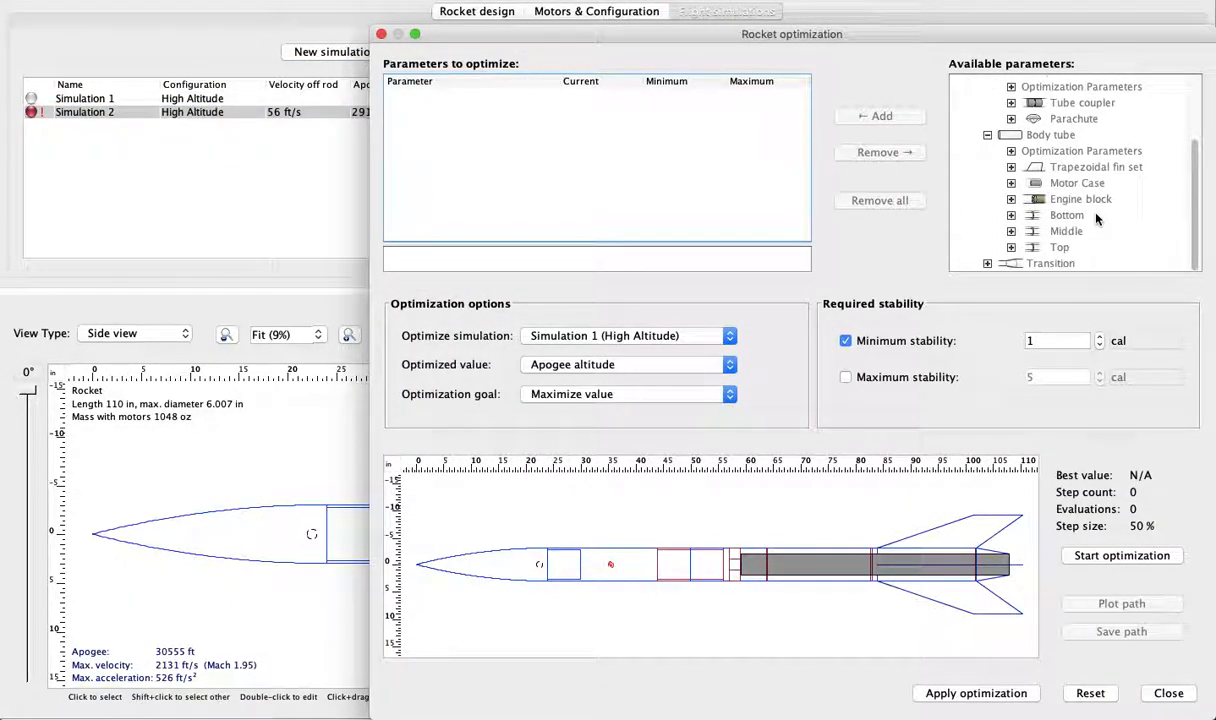
click(988, 263)
click(1037, 247)
click(887, 116)
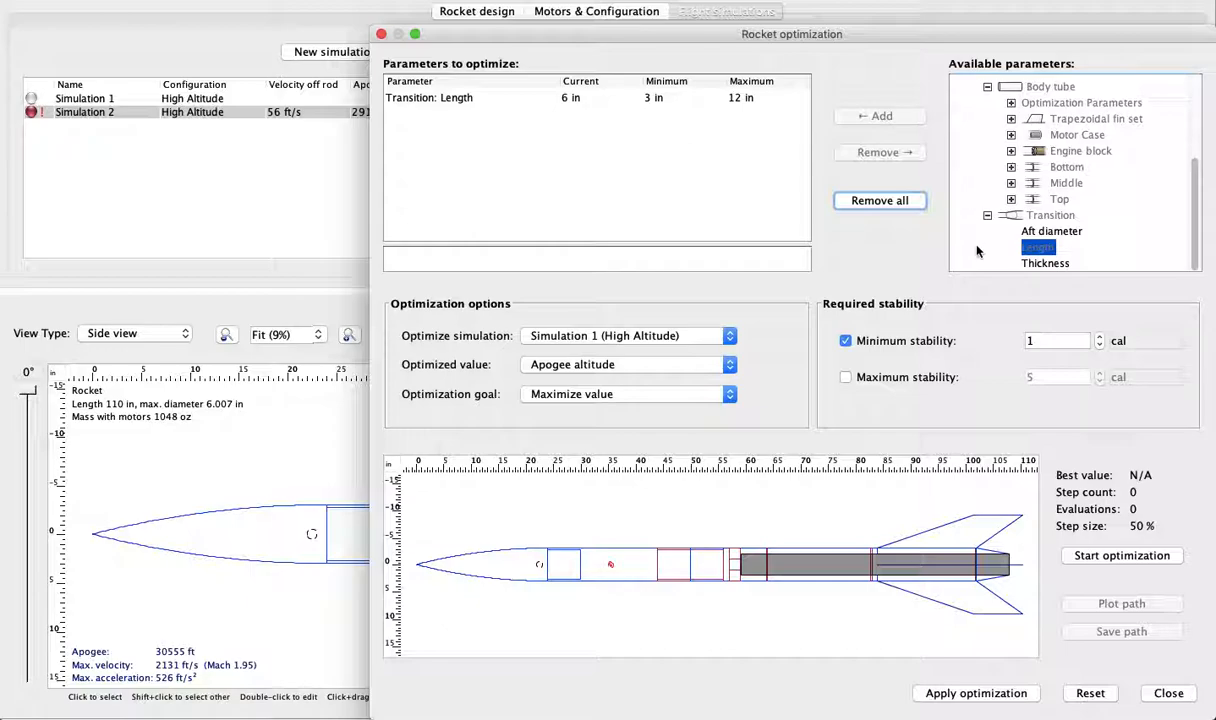
- Optimize the transition's length for maximum apogee altitude using Simulation 1, apply the optimization and close the optimizer
click(718, 337)
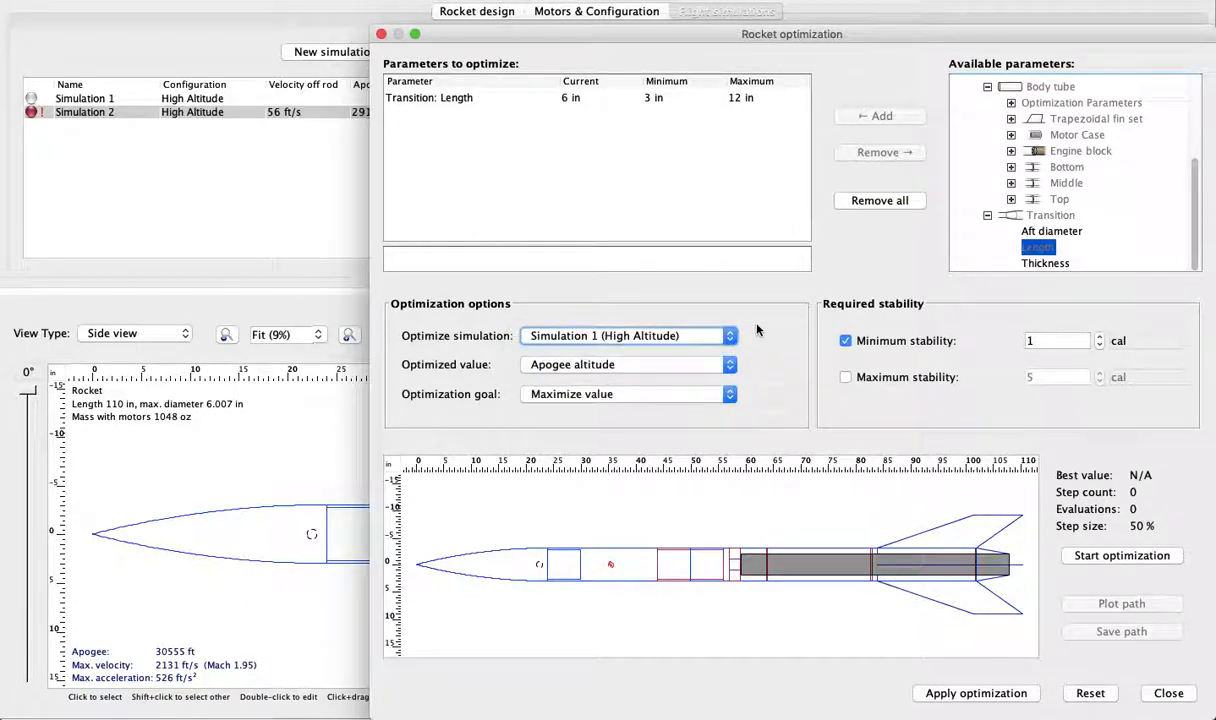
click(710, 364)
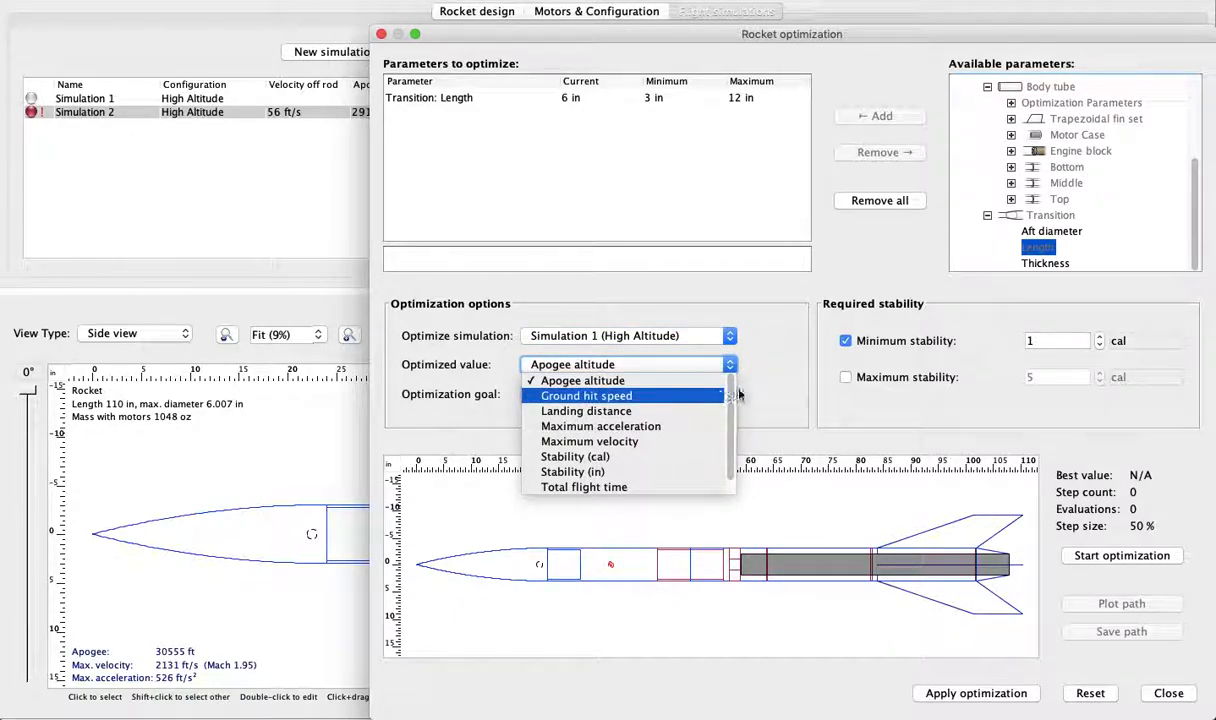
click(782, 398)
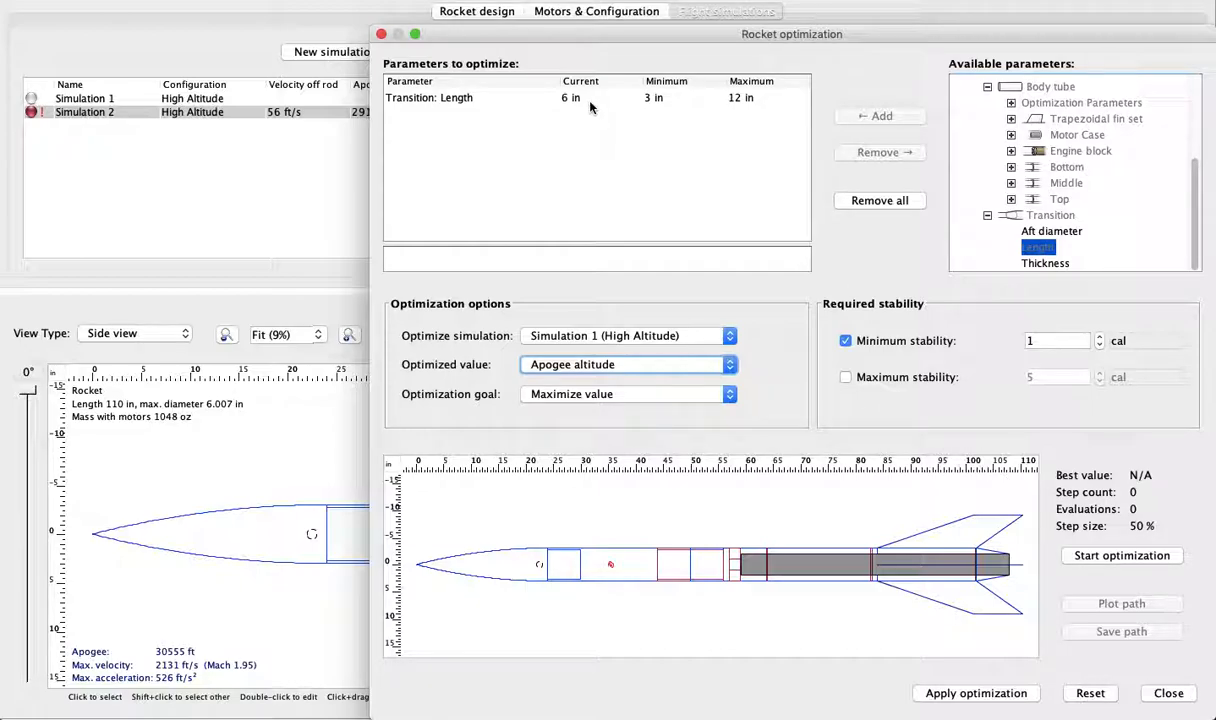
click(1120, 557)
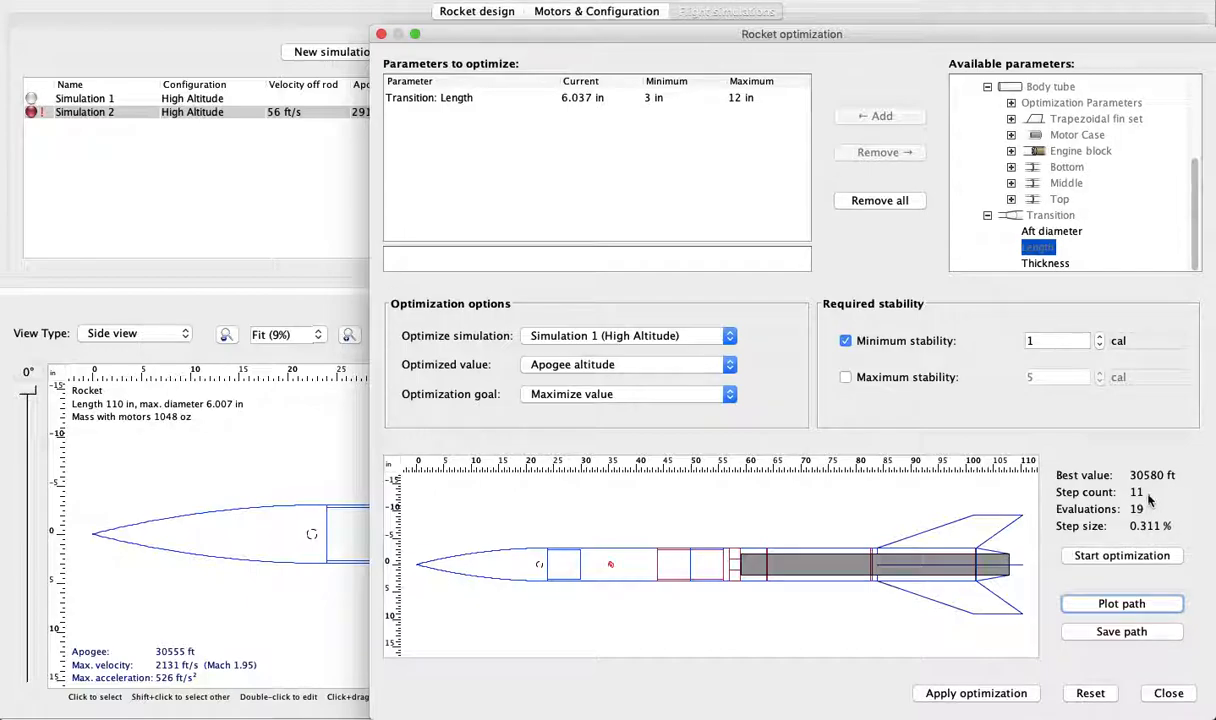
click(1008, 690)
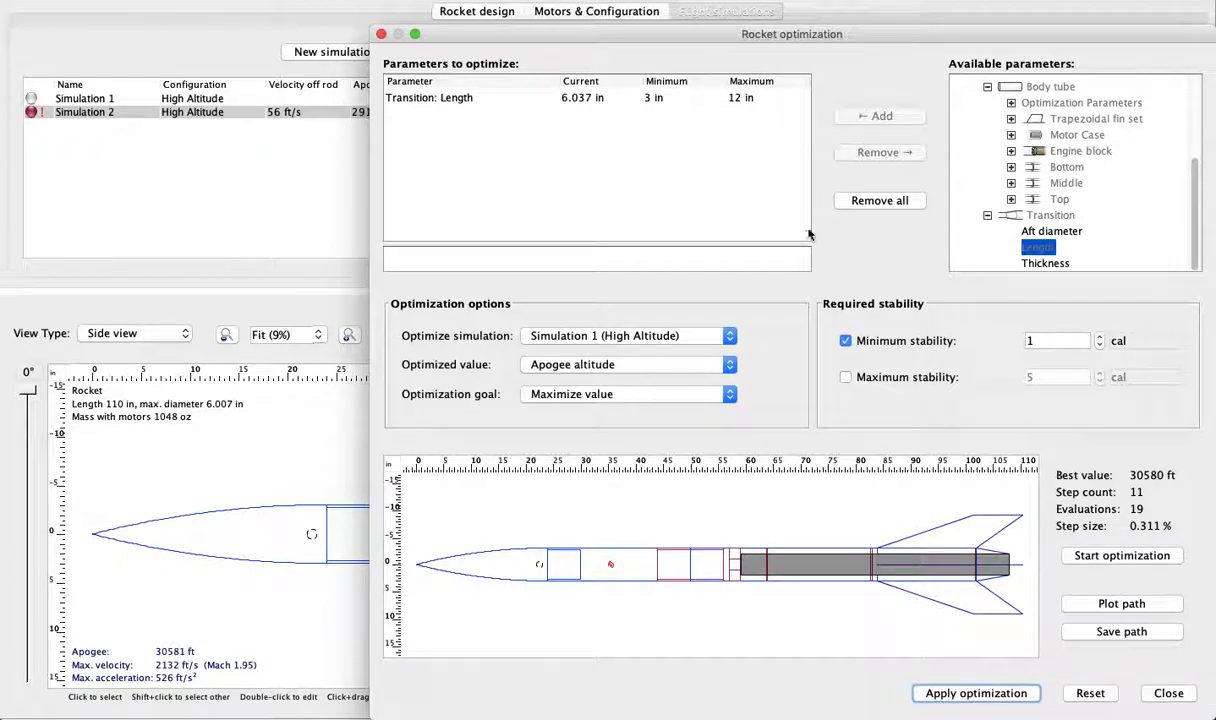
click(381, 34)
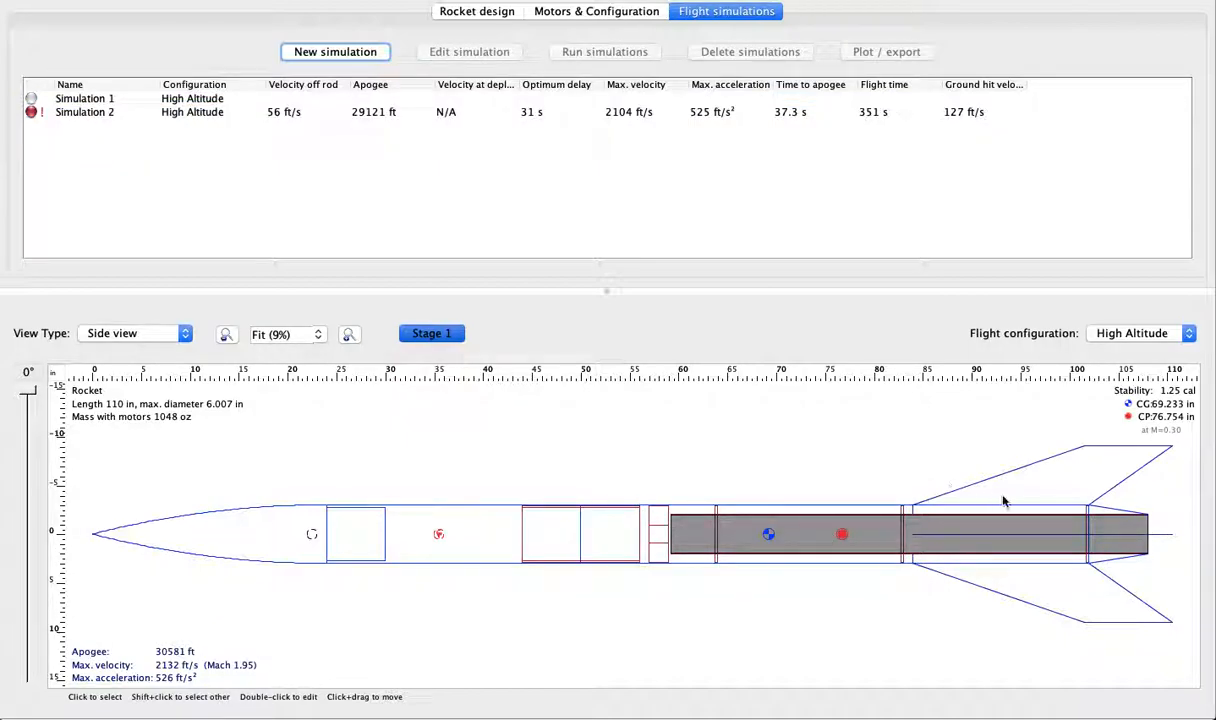